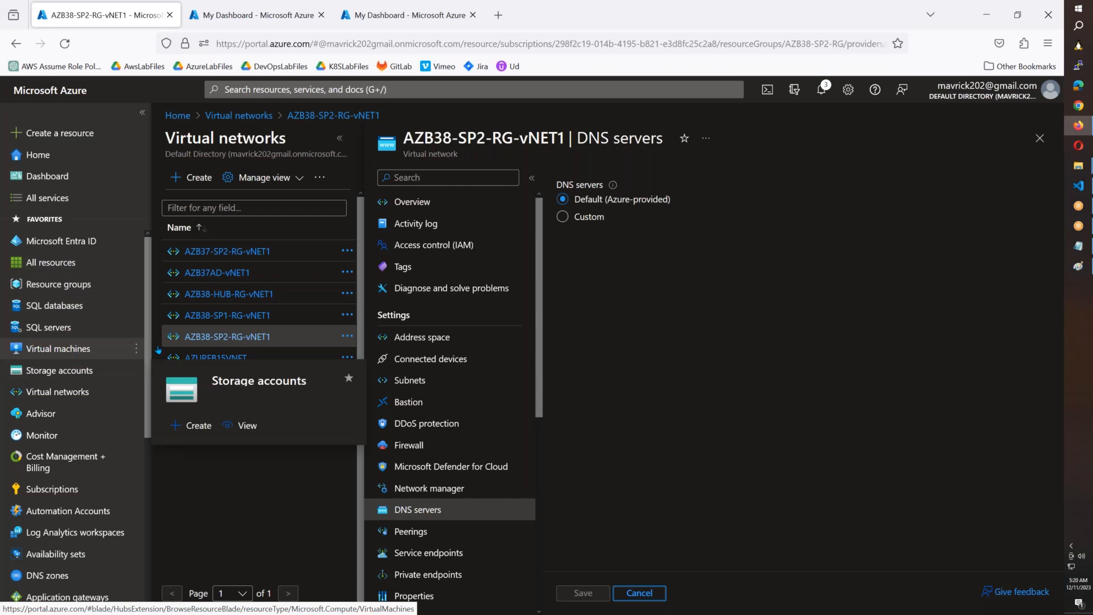
Step: Start adding a new firewall to the AZB38-HUB-RG-vNET1 virtual network
left_click(230, 294)
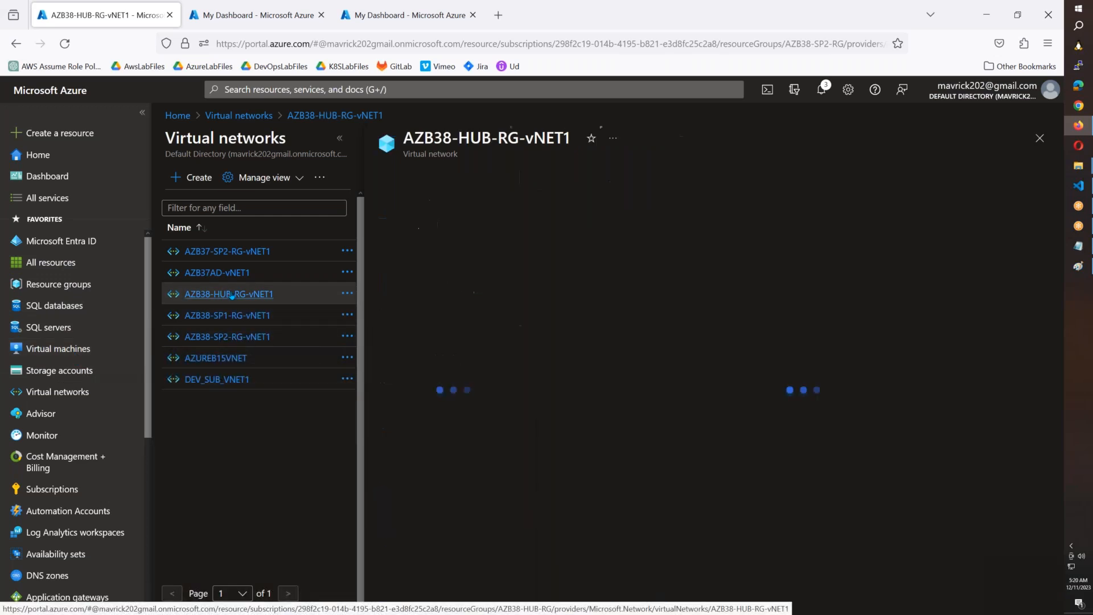
left_click(449, 447)
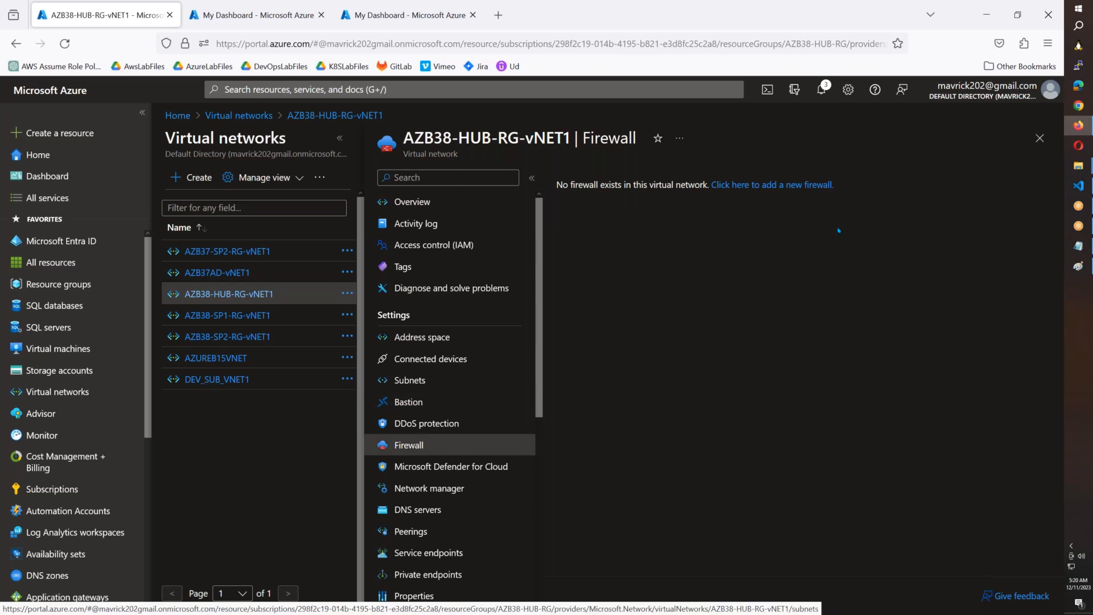
left_click(820, 186)
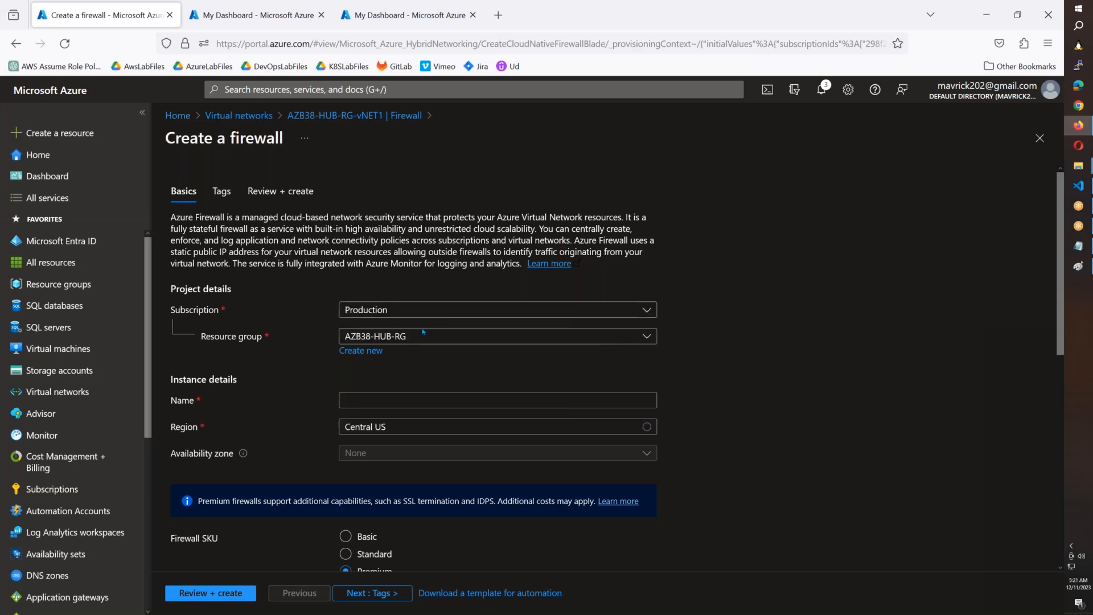
Step: Name the firewall AZFW1 and set its region to East US
left_click(400, 397)
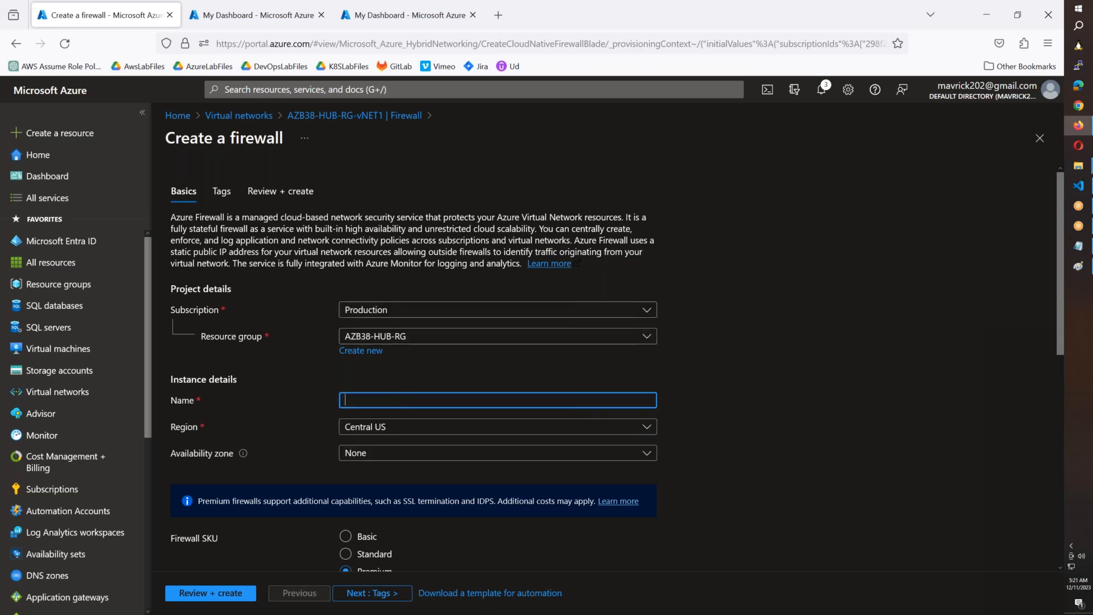
type("AZFW1")
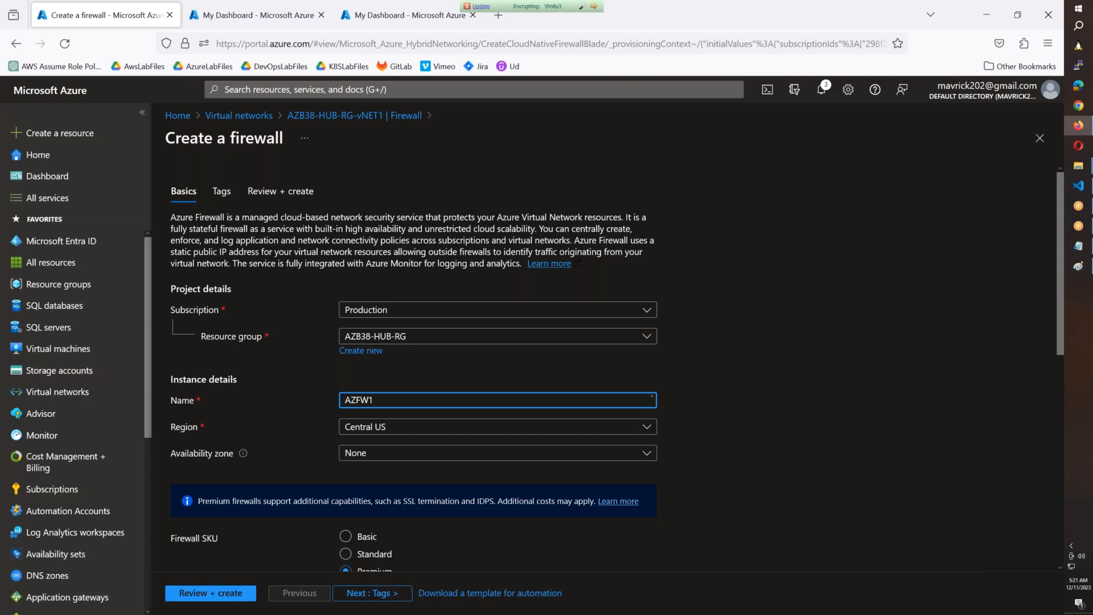
left_click(402, 431)
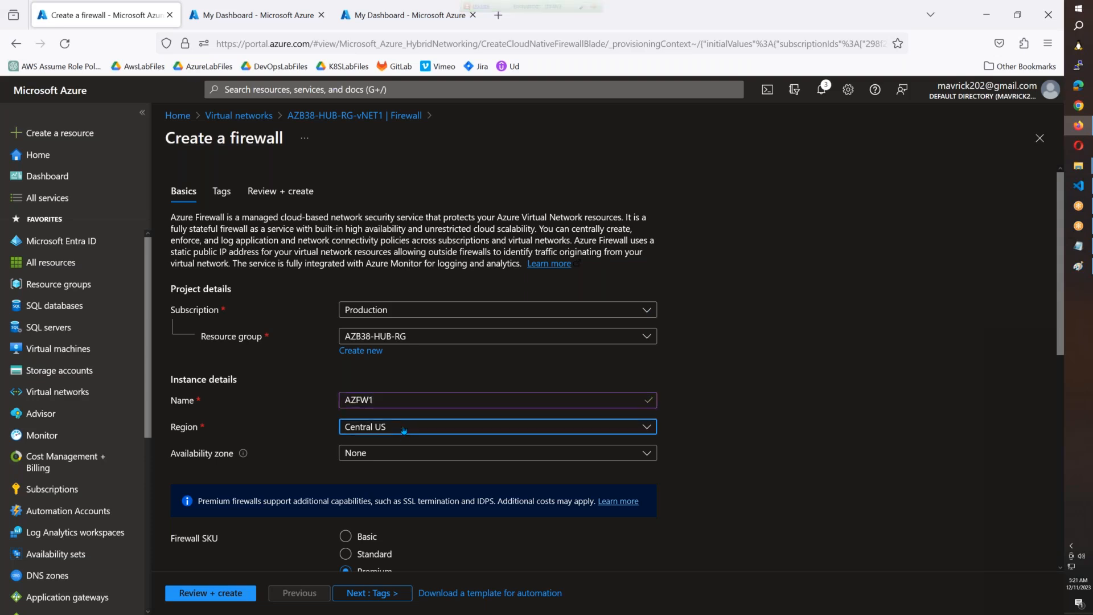
type("eas")
left_click(358, 295)
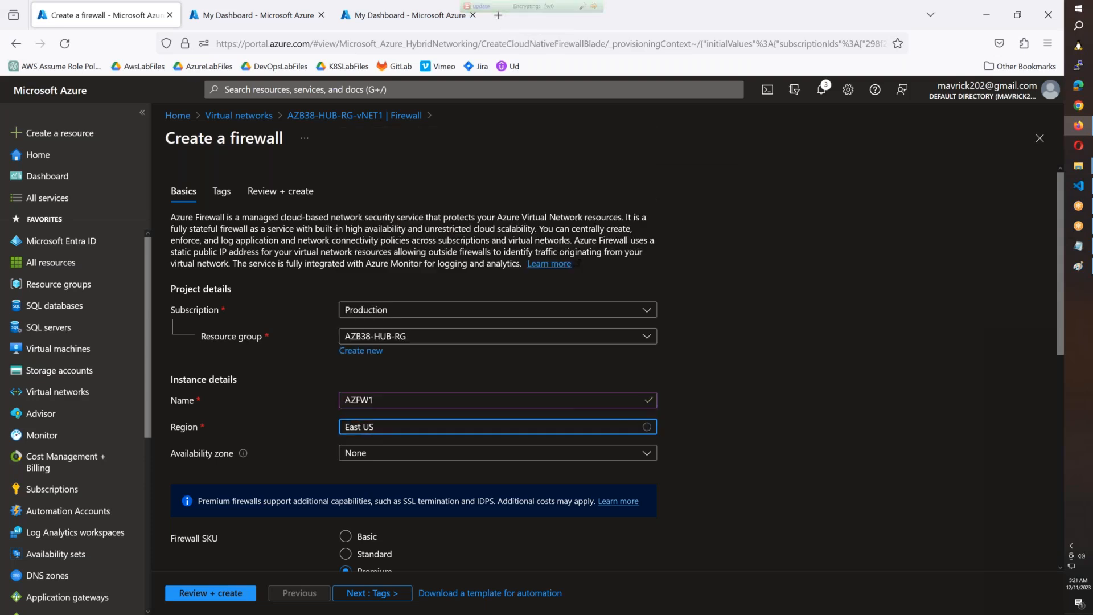
Step: Add a new firewall policy named AZFW1-Poliy in the East US region, keeping the Premium tier
scroll(358, 294, "down", 4)
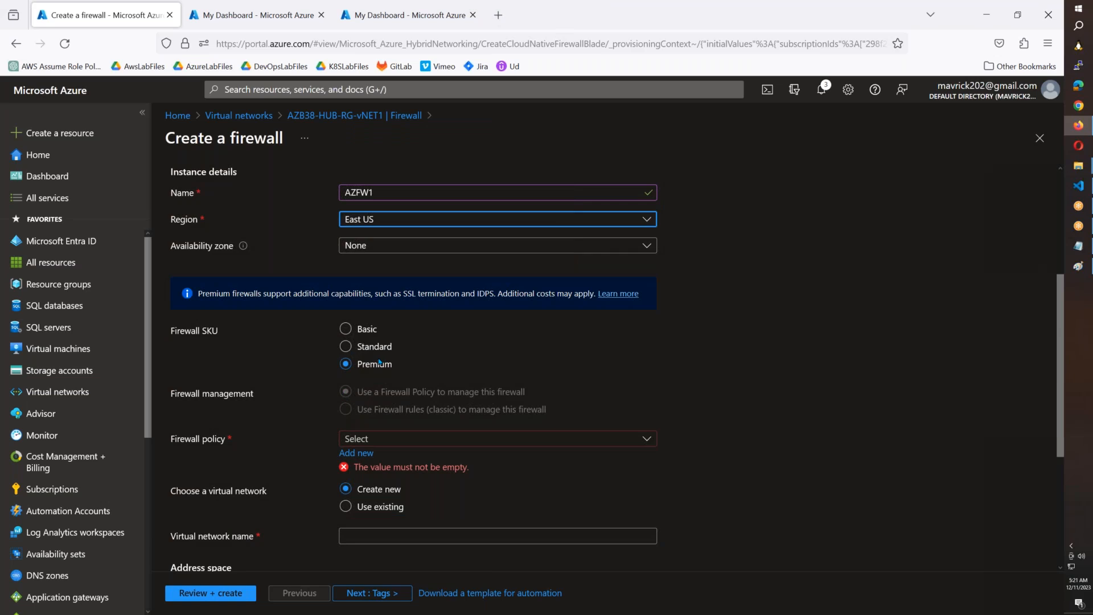
scroll(379, 362, "down", 2)
left_click(364, 384)
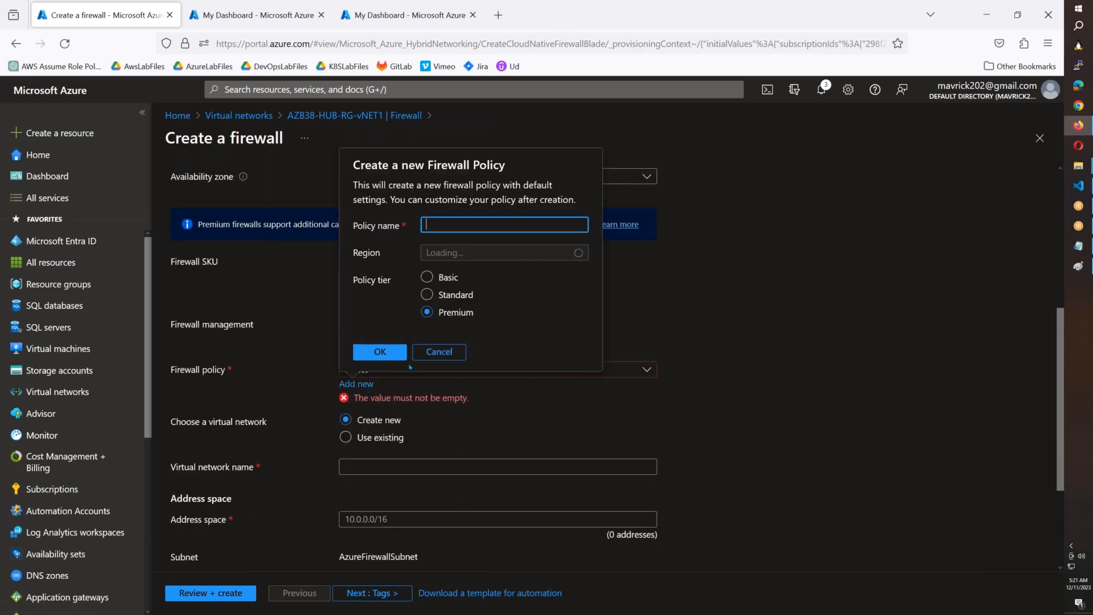
type("AZFW1-Poliyct")
key("BackSpace")
key("BackSpace")
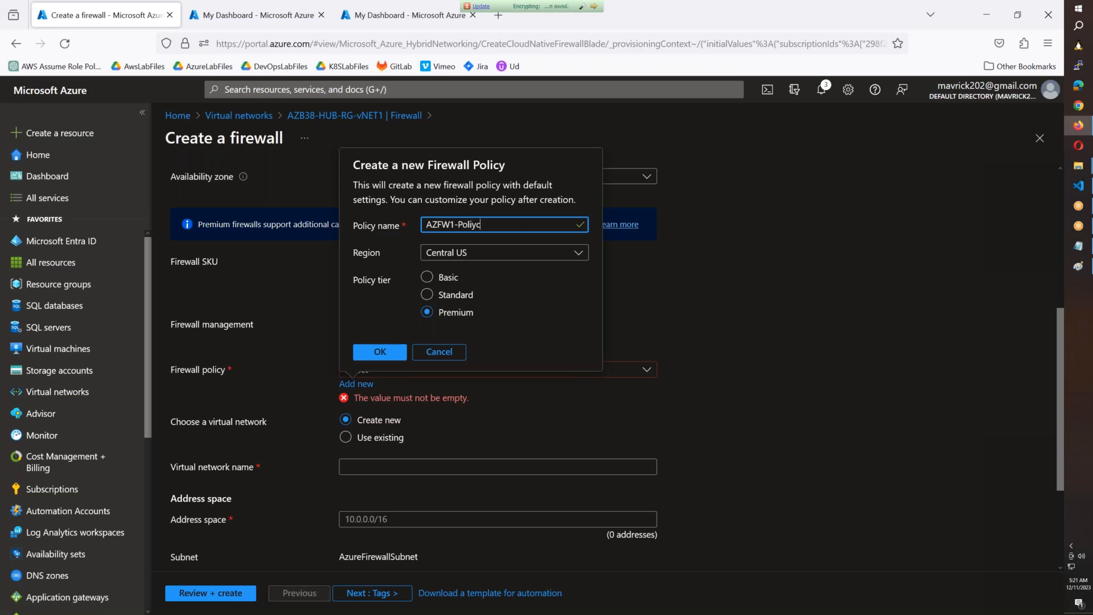
left_click(461, 254)
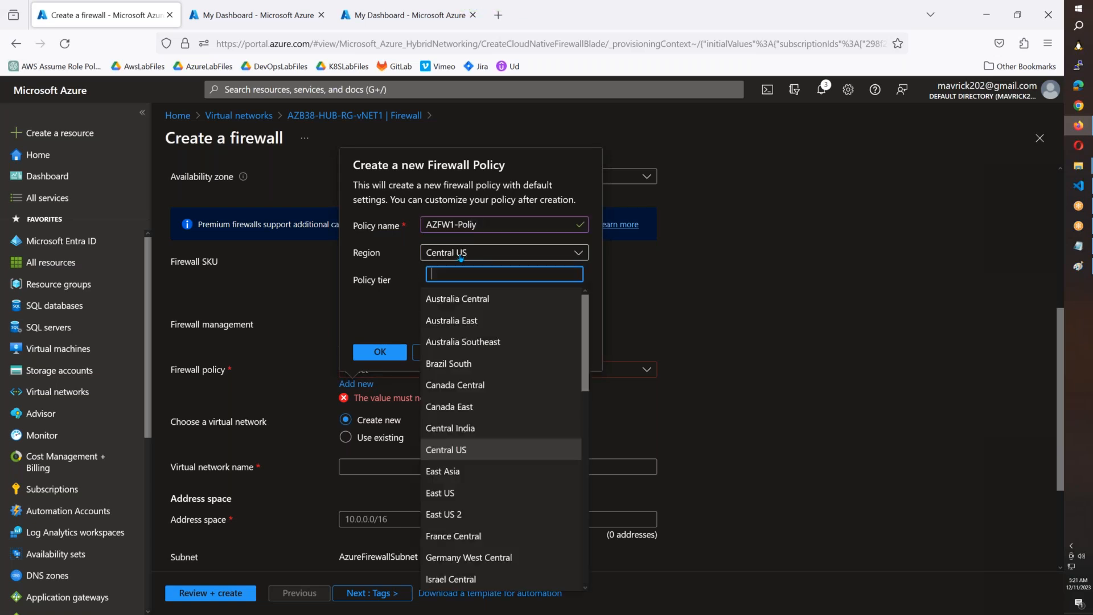
left_click(450, 493)
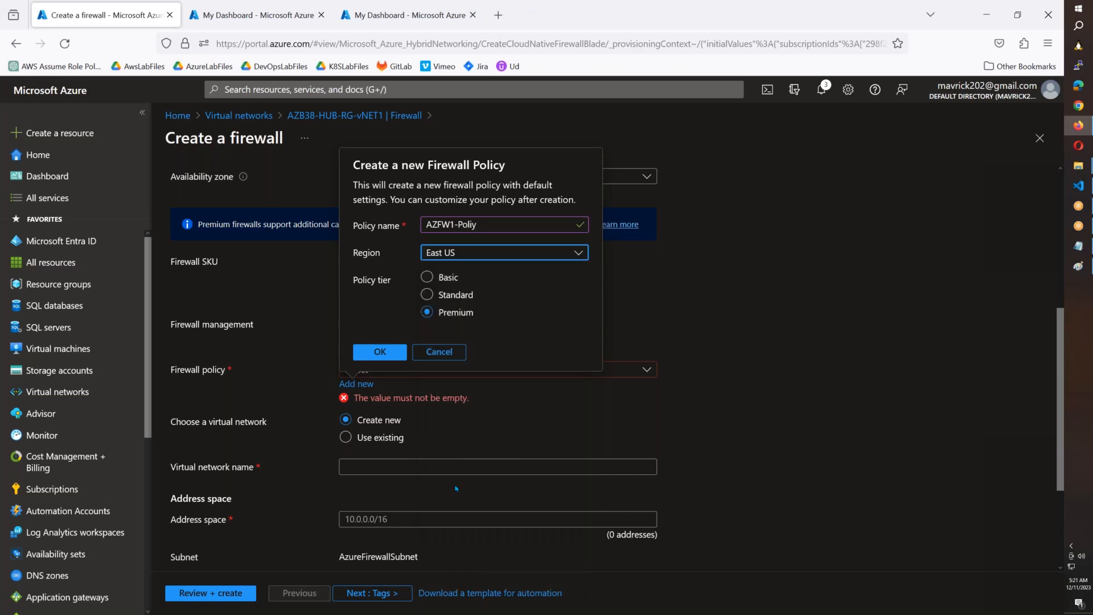
left_click(380, 352)
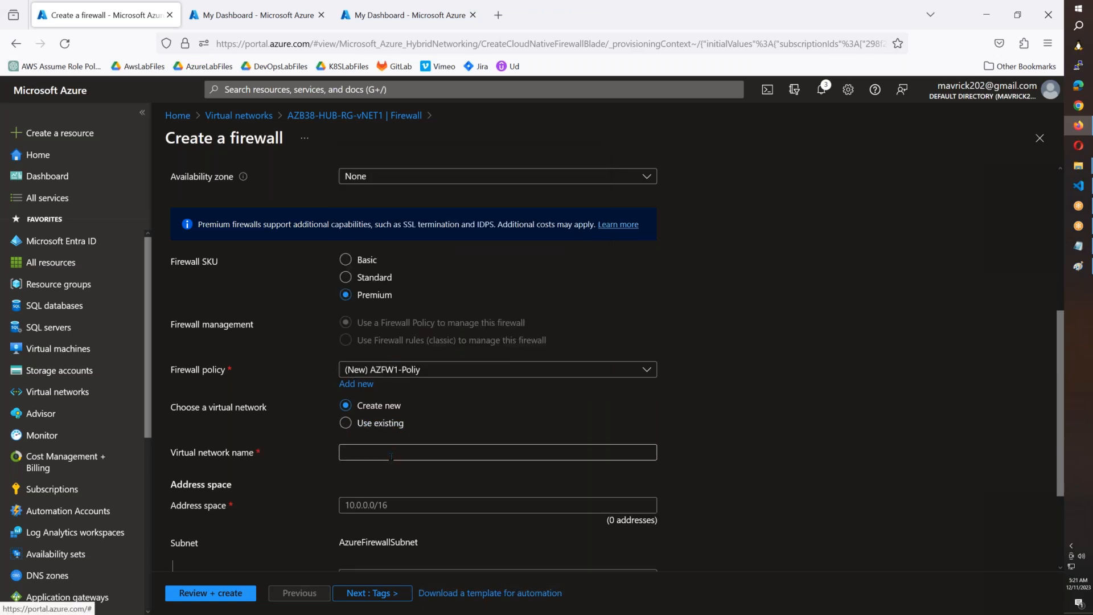
Step: Assign the existing virtual network AZB38-HUB-RG-vNET1 to the firewall and check the firewall subnet in the HUB-SPOKE-Arch diagram in Paint
left_click(391, 424)
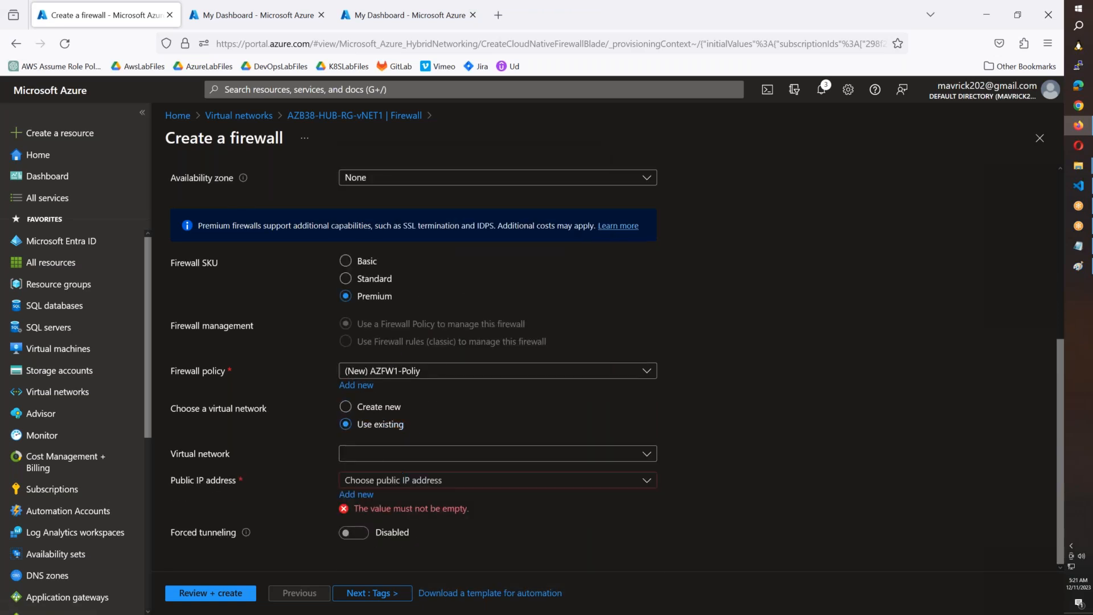
left_click(451, 457)
left_click(439, 522)
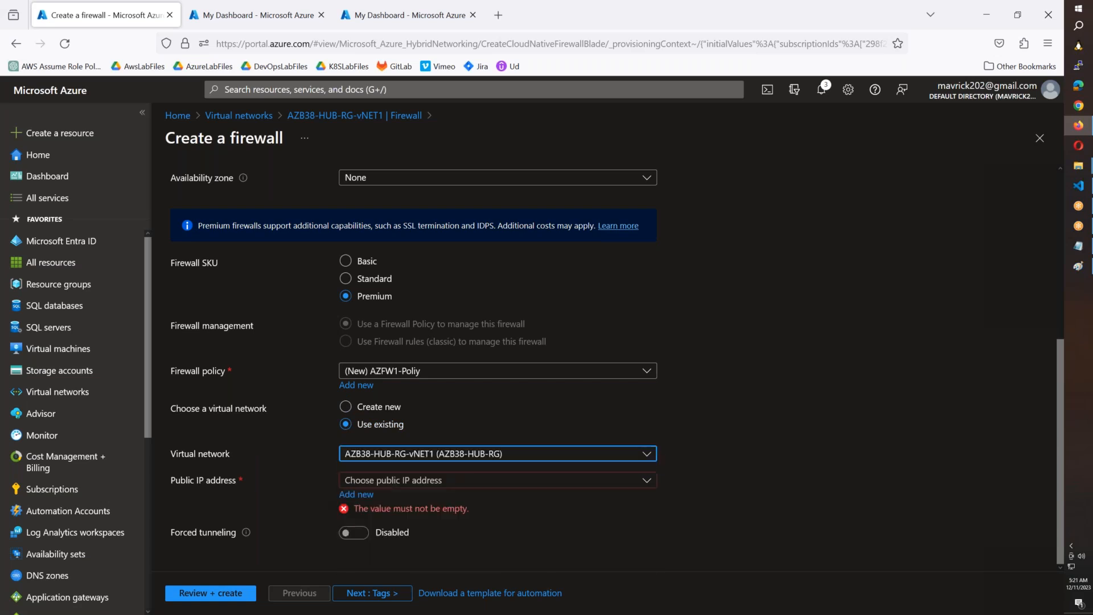
left_click(1082, 274)
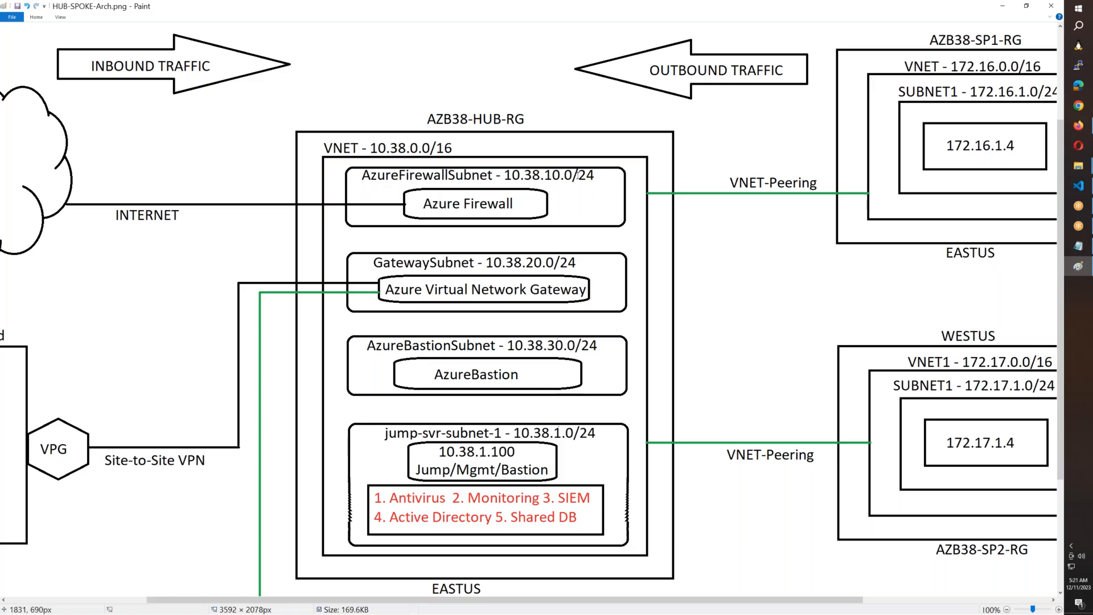
key("alt+Tab")
Step: Add a new public IP address named AZFW-PIP for the firewall
left_click(392, 481)
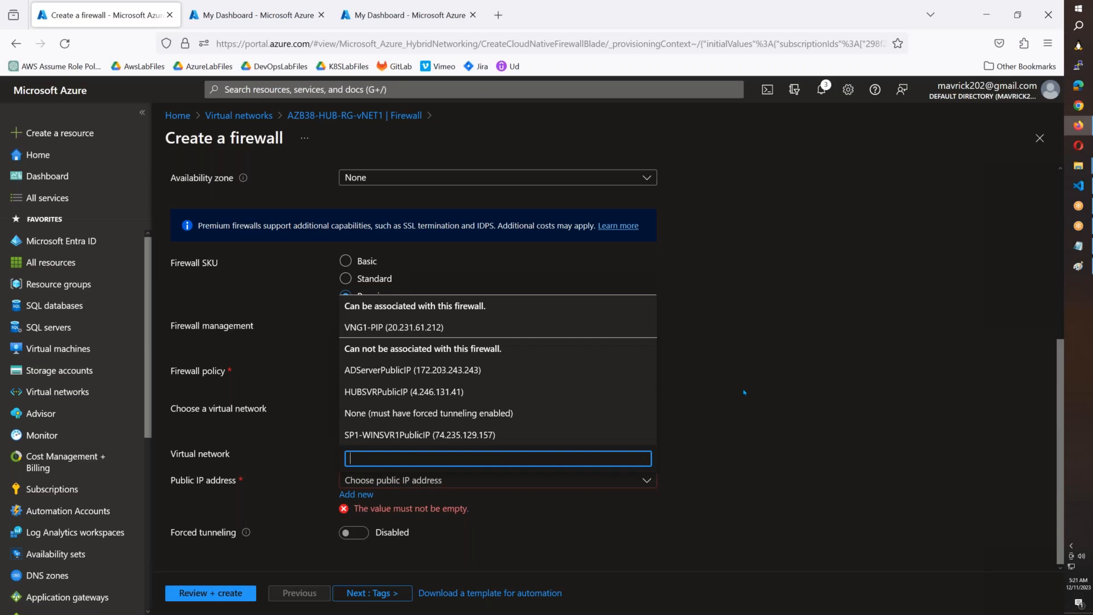
left_click(676, 401)
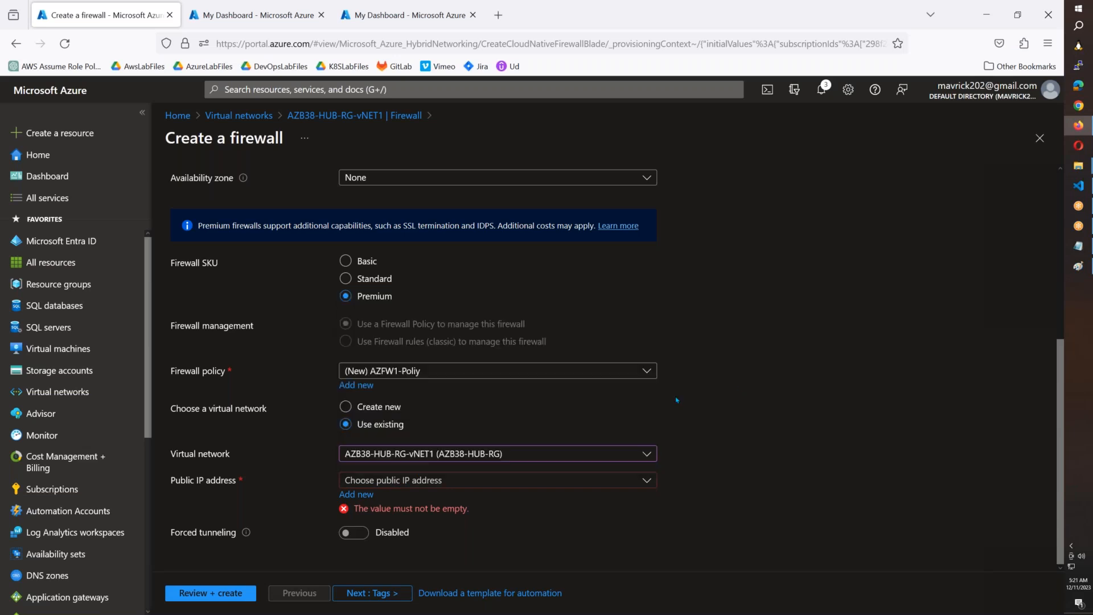
left_click(356, 494)
type("AZ")
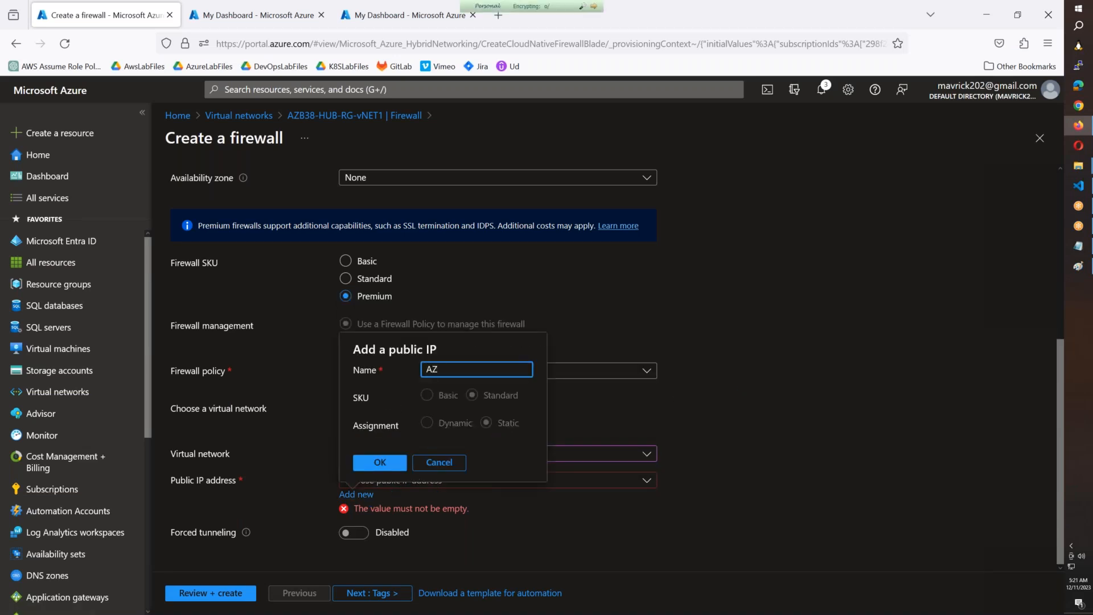
type("FW-PIP")
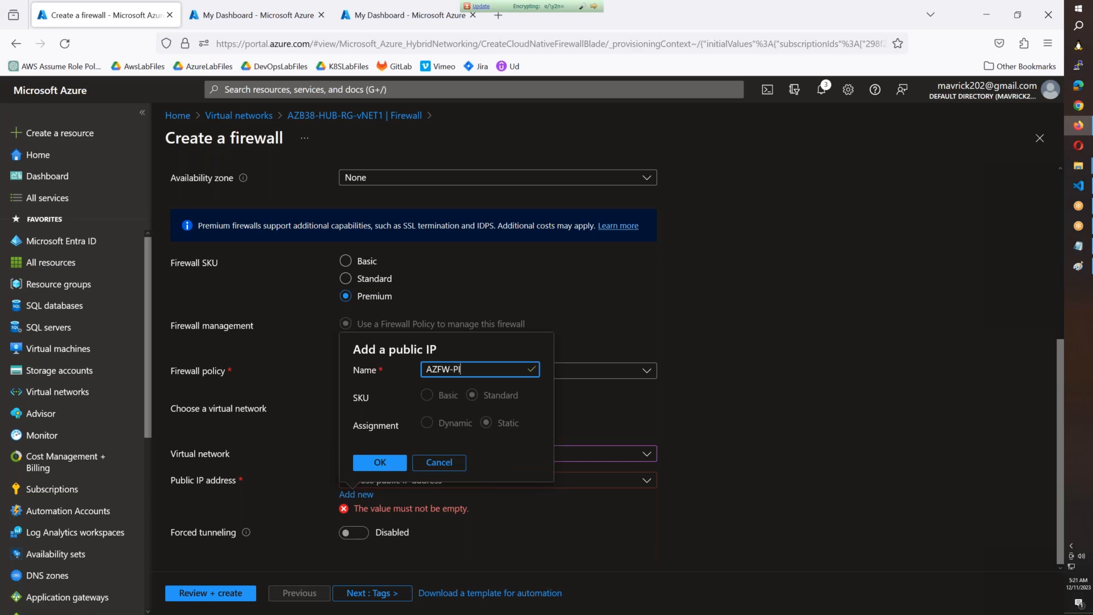
left_click(386, 463)
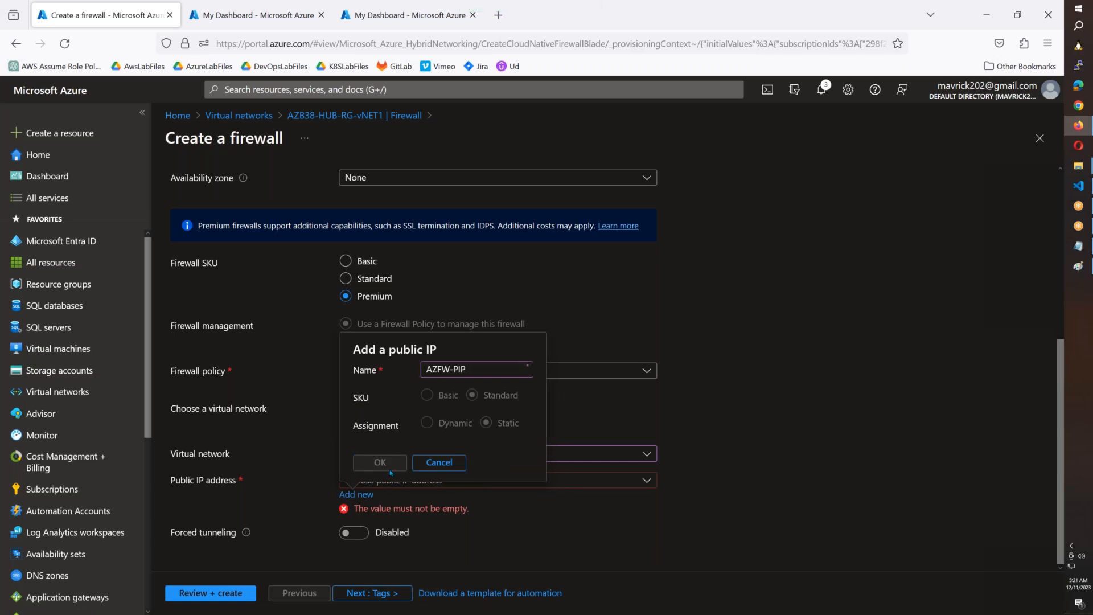
Step: Create the firewall without any tags and look over the hub-spoke architecture diagram in Paint
left_click(364, 594)
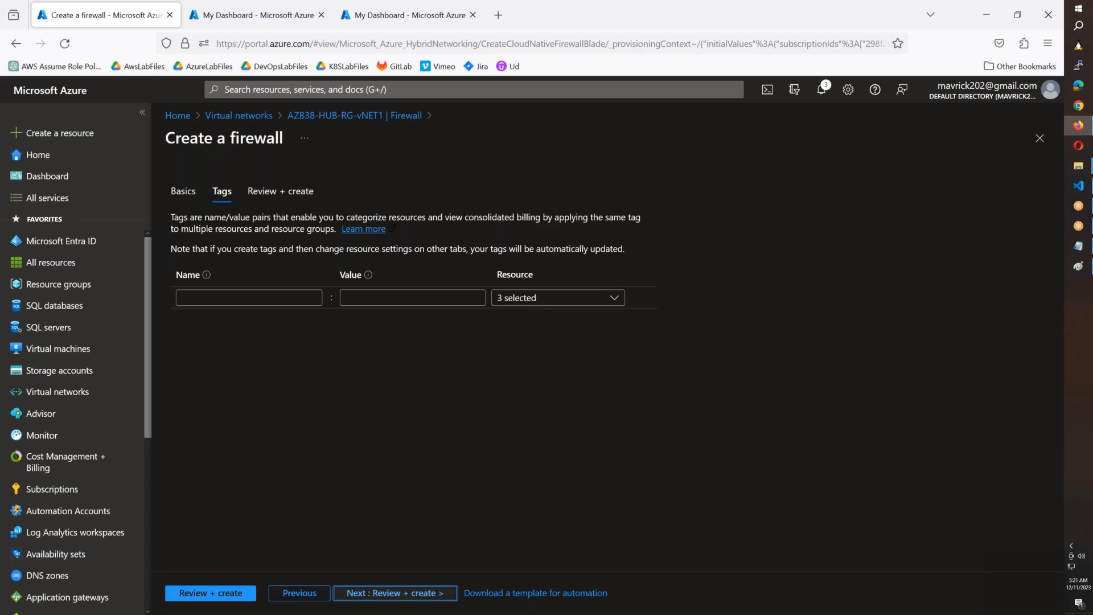
left_click(364, 593)
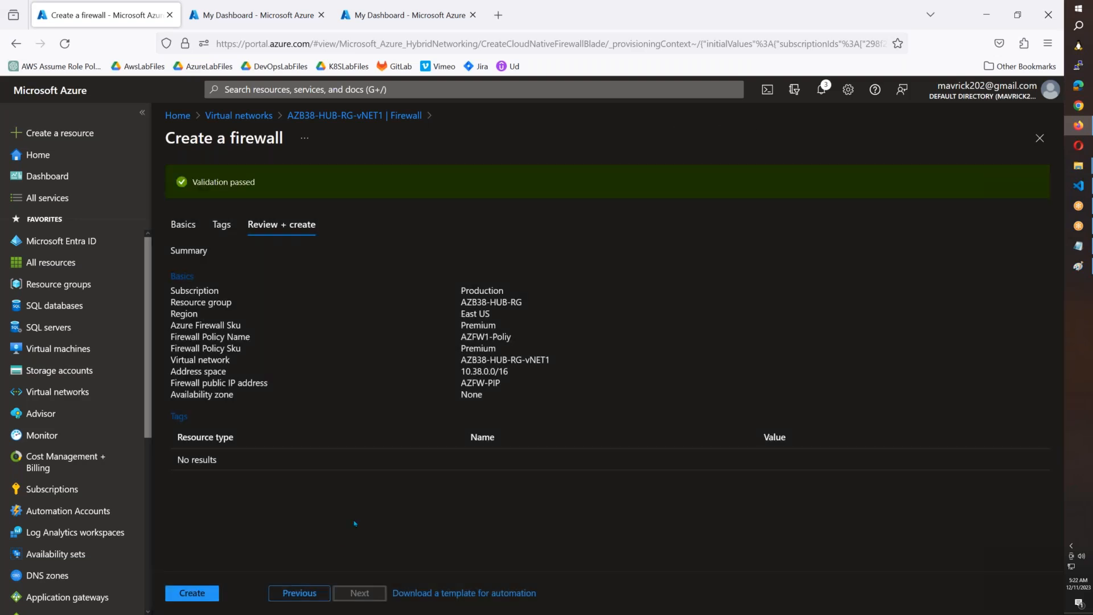
left_click(207, 590)
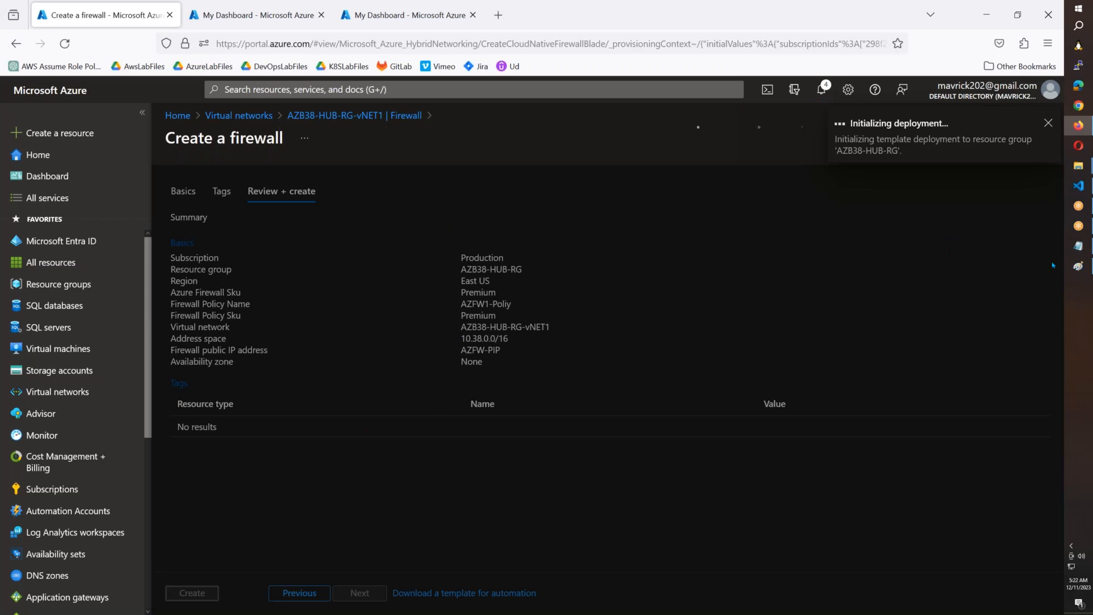
left_click(1078, 266)
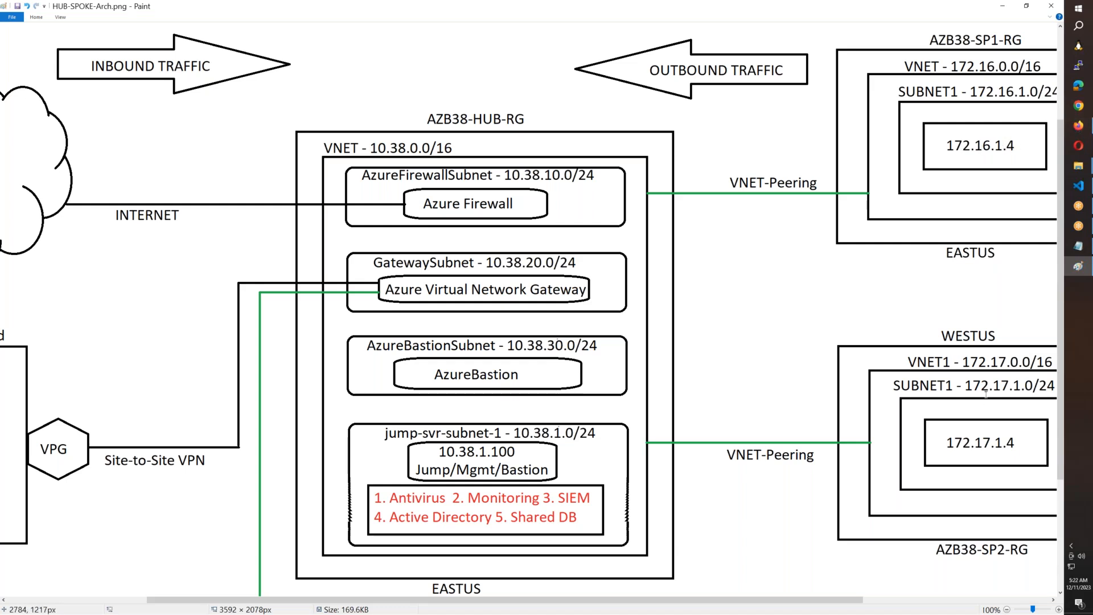
left_click(1078, 125)
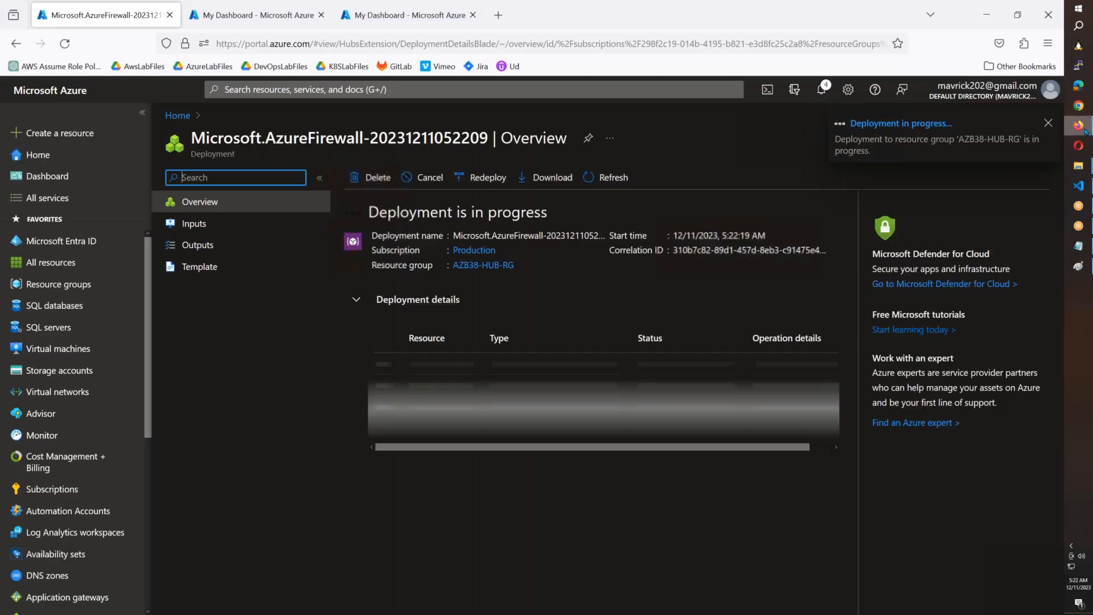
Step: Search the portal for "network" and open Network Watcher in a new browser tab
left_click(371, 91)
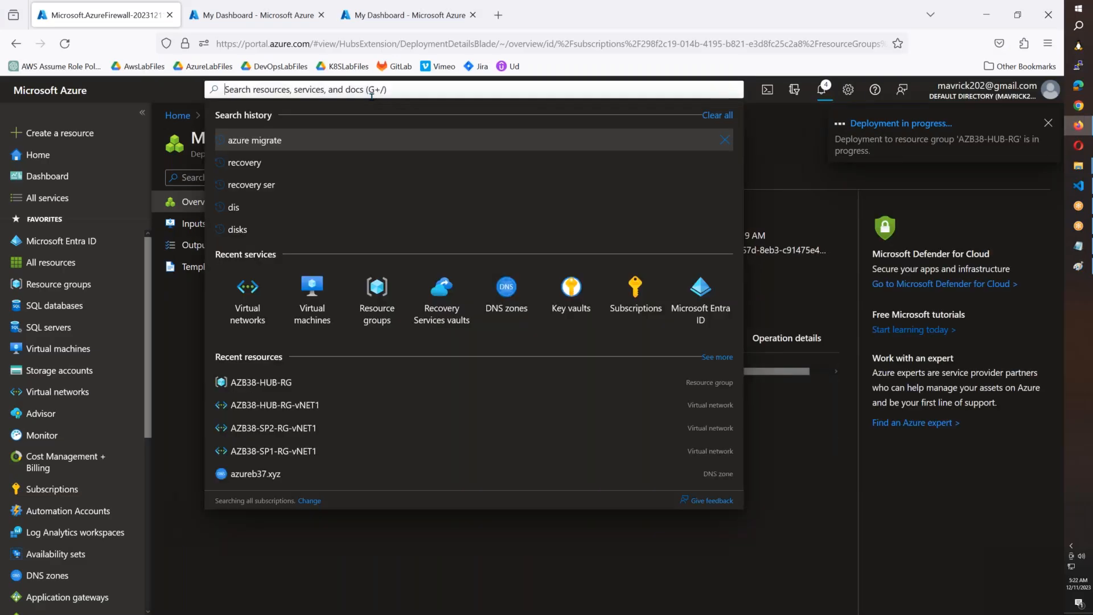
type("network")
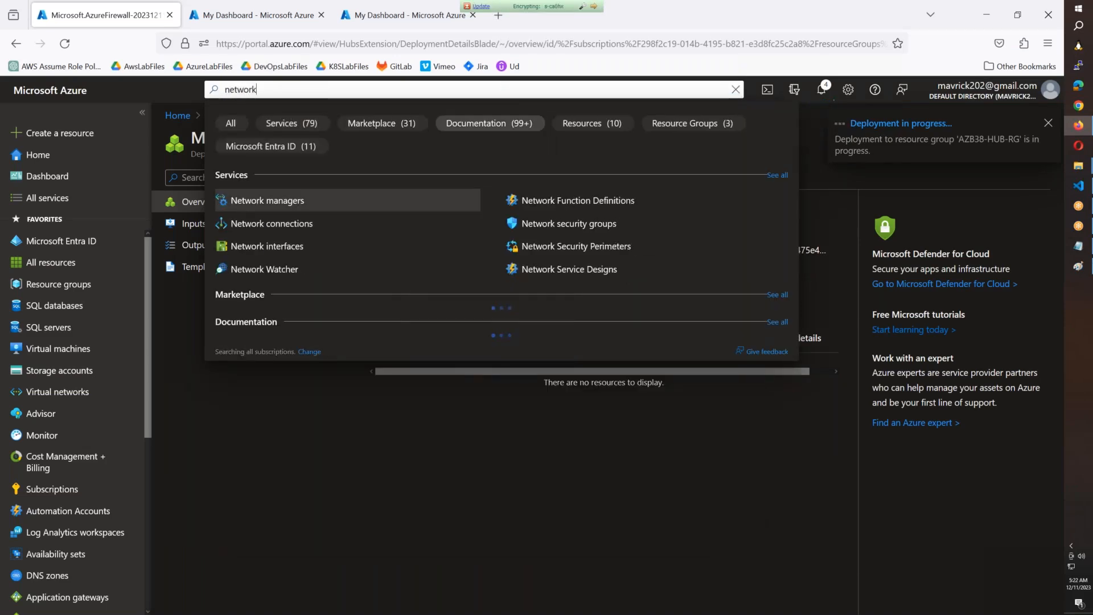
right_click(274, 271)
left_click(290, 284)
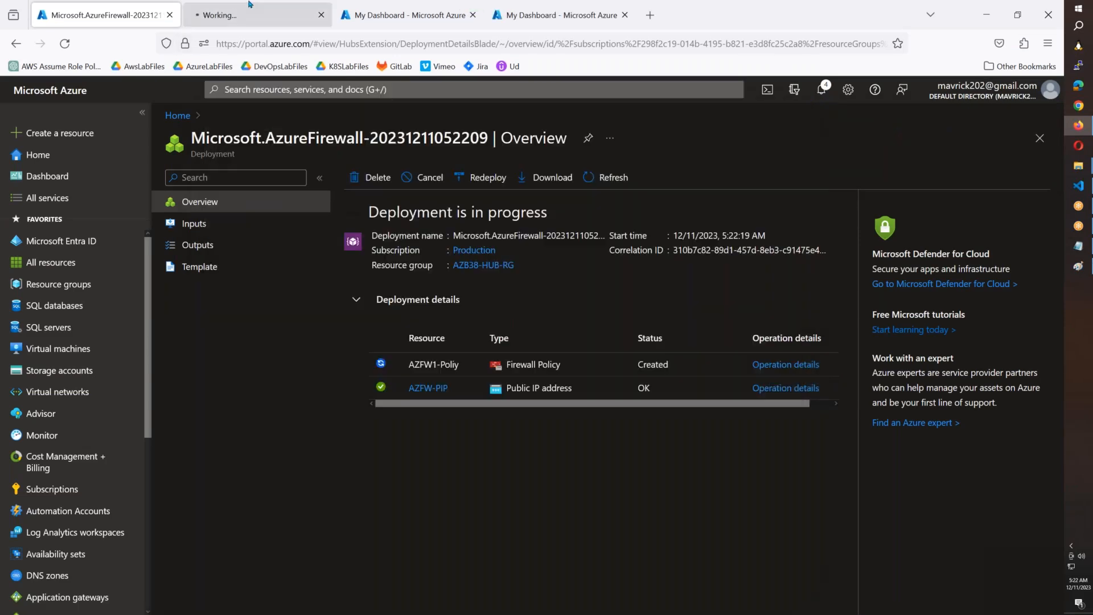
left_click(245, 13)
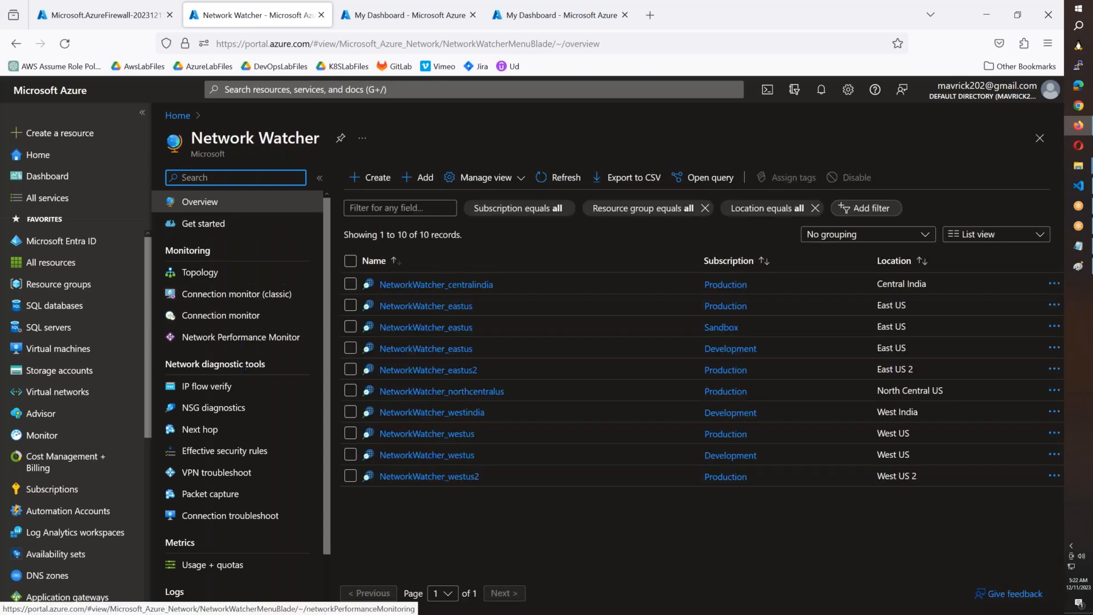
Step: Set up a Next hop check for the SP1-WINSVR1 virtual machine in the Production subscription's AZB38-SP1-RG resource group
left_click(212, 433)
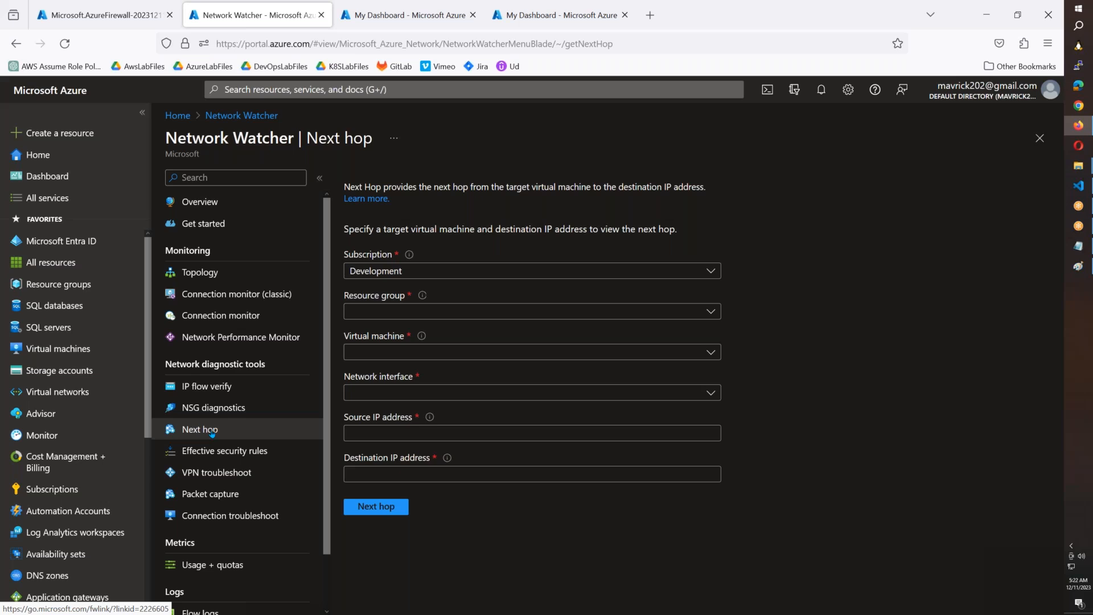
left_click(486, 272)
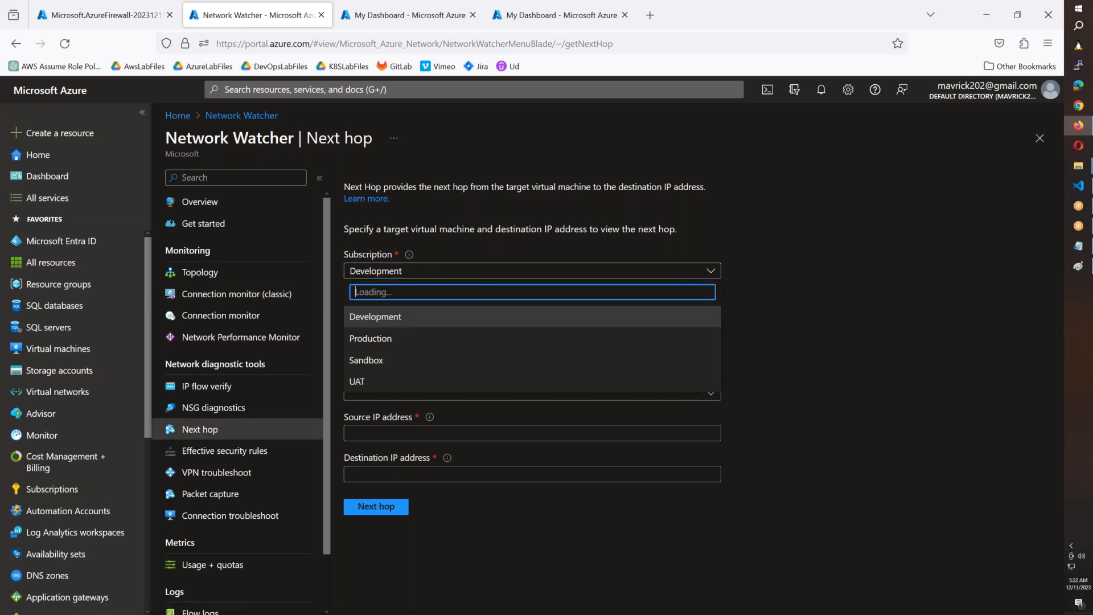
left_click(379, 340)
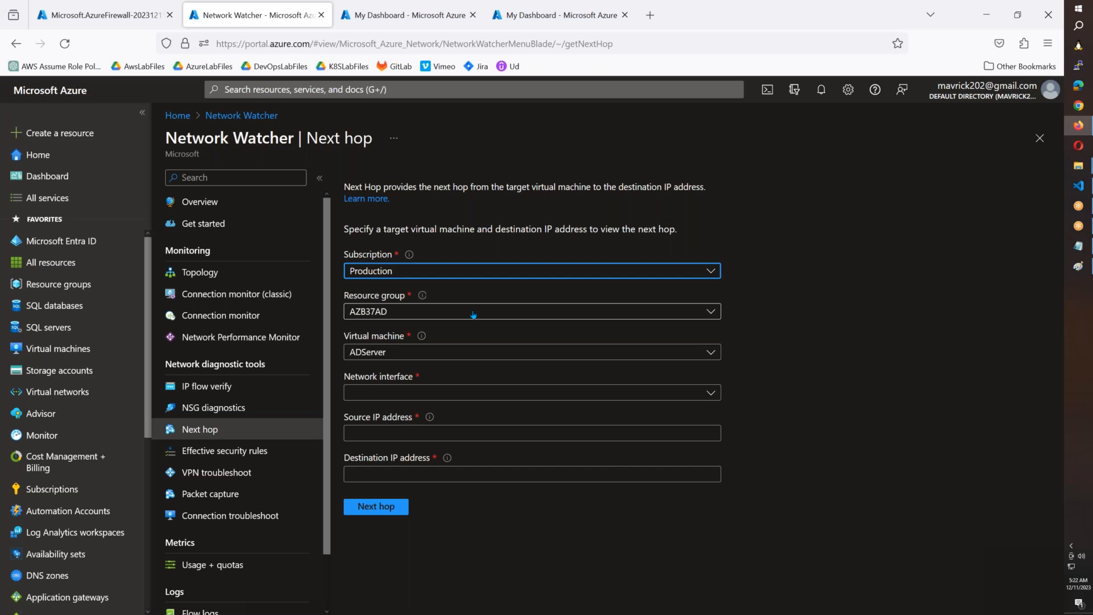
left_click(473, 313)
left_click(422, 378)
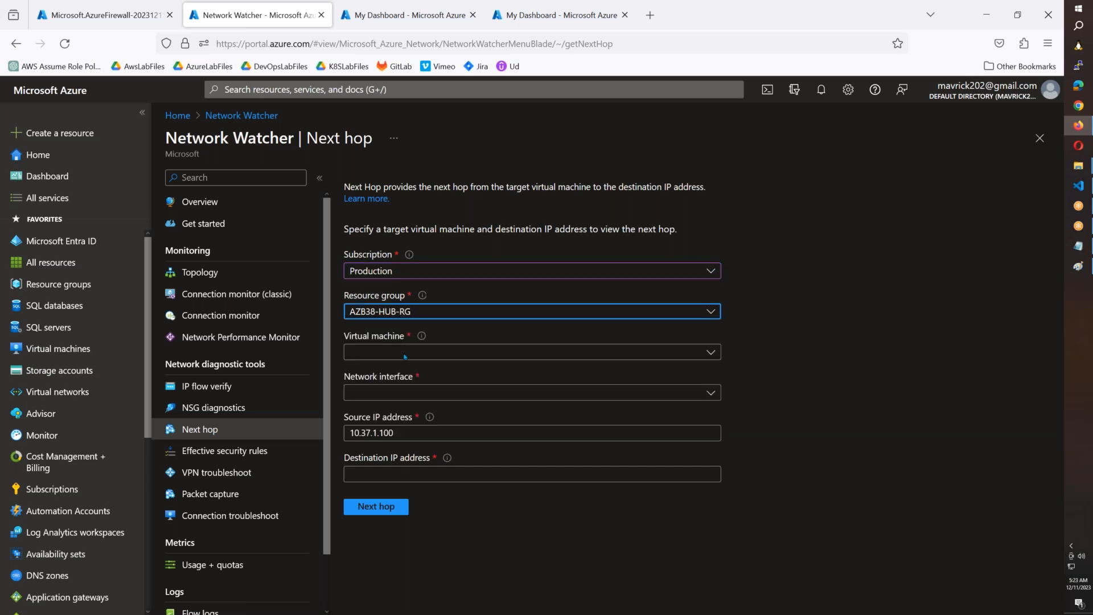
left_click(422, 315)
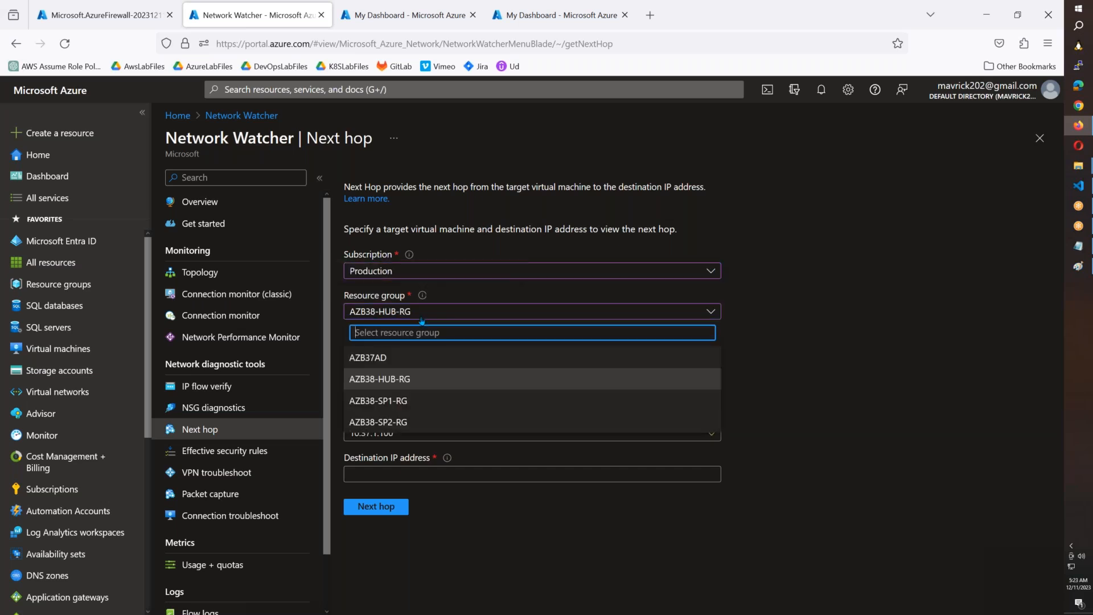
left_click(407, 403)
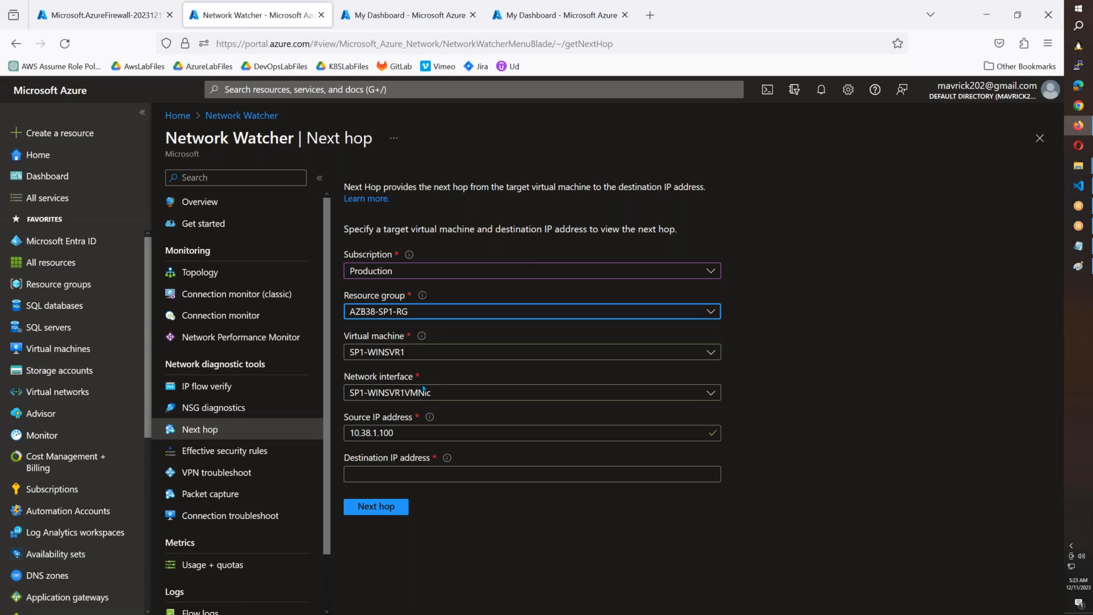
Step: Run the Next hop check from SP1-WINSVR1 to destination IP 8.8.4.4 and examine the next hop type
left_click(384, 476)
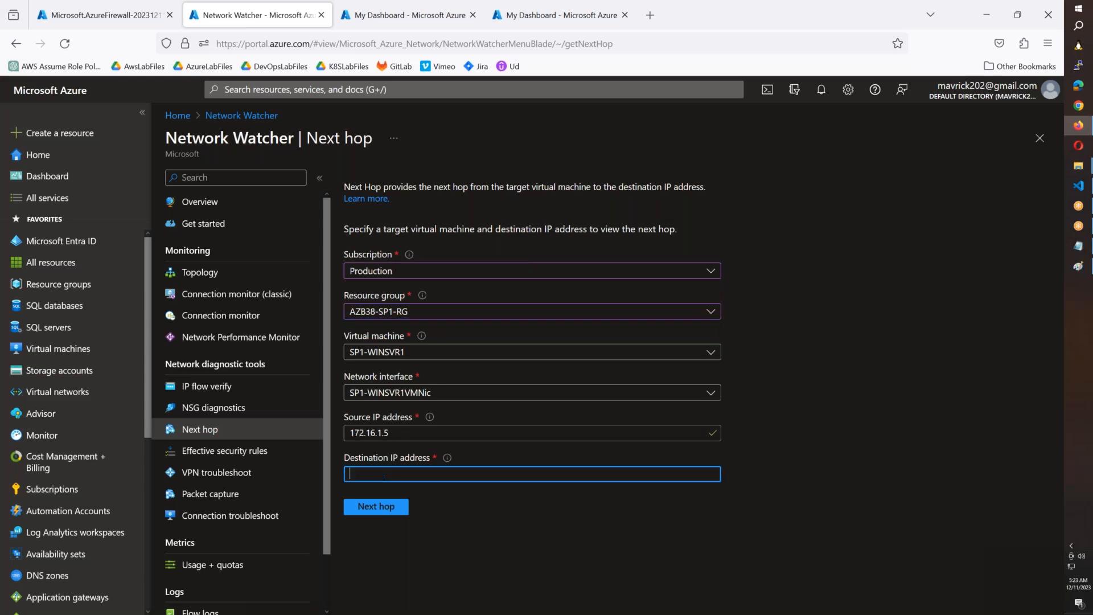
type("8.")
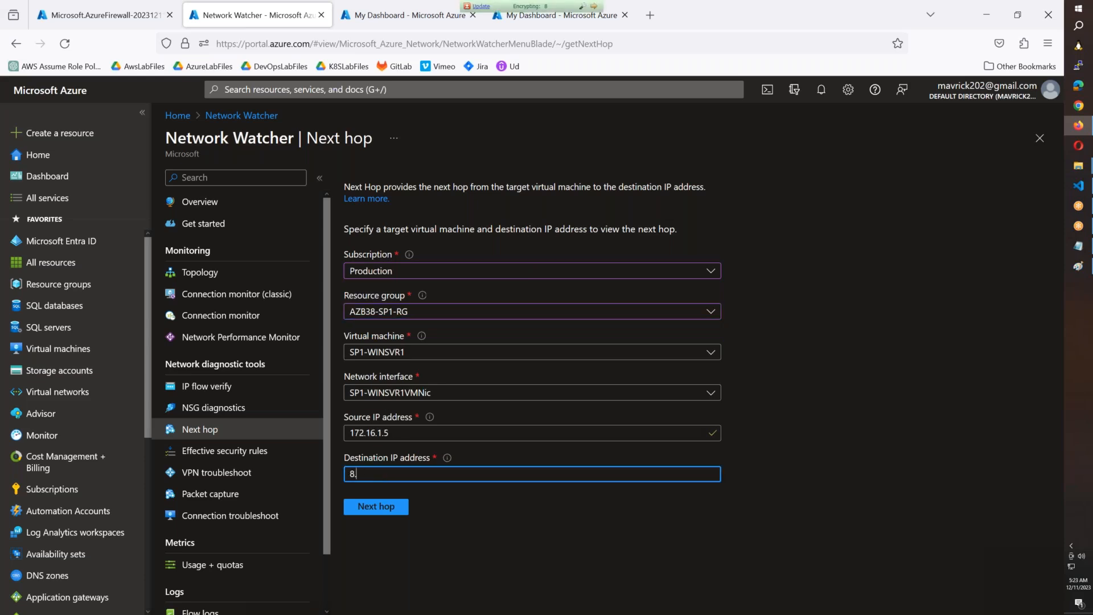
type("8.4.4")
left_click(395, 511)
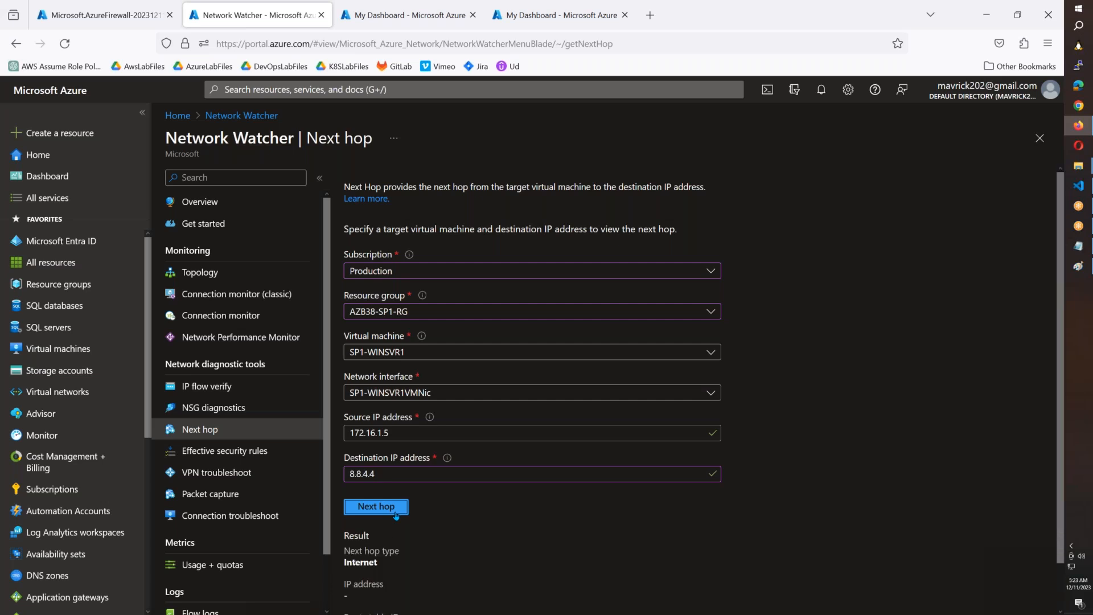
scroll(396, 515, "down", 1)
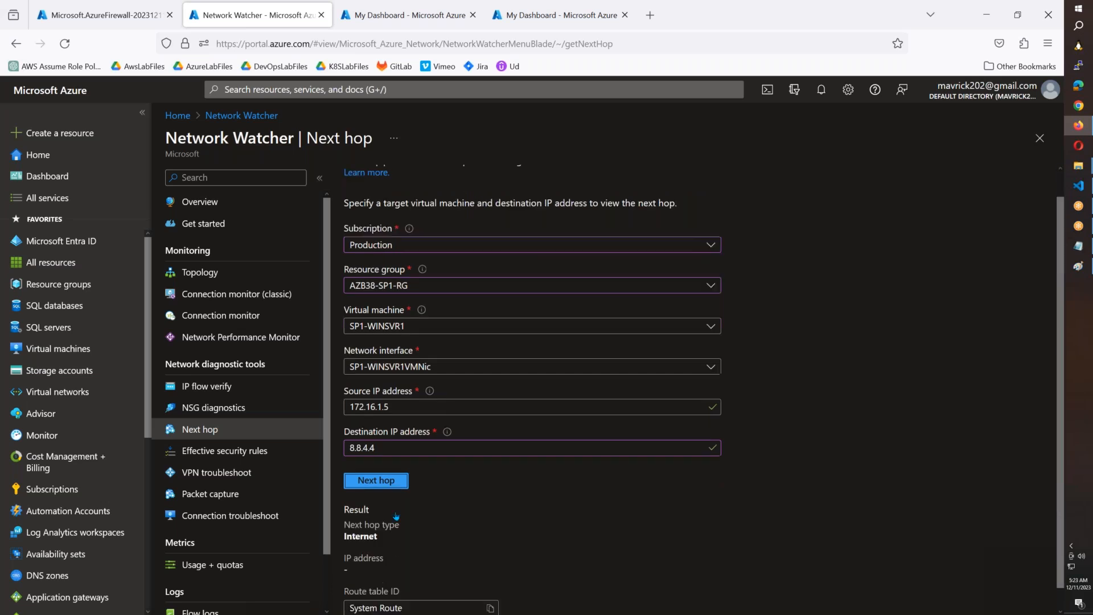
double_click(360, 514)
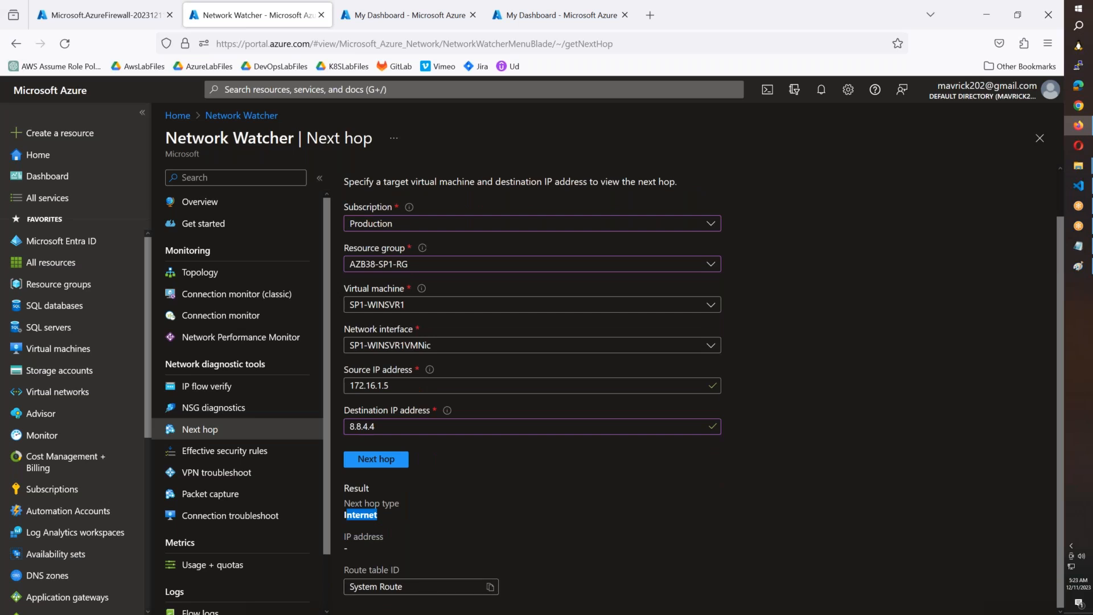
Step: Run the Next hop check to 8.8.4.4 from SP2-WINSVR in the AZB38-SP2-RG resource group
left_click(403, 264)
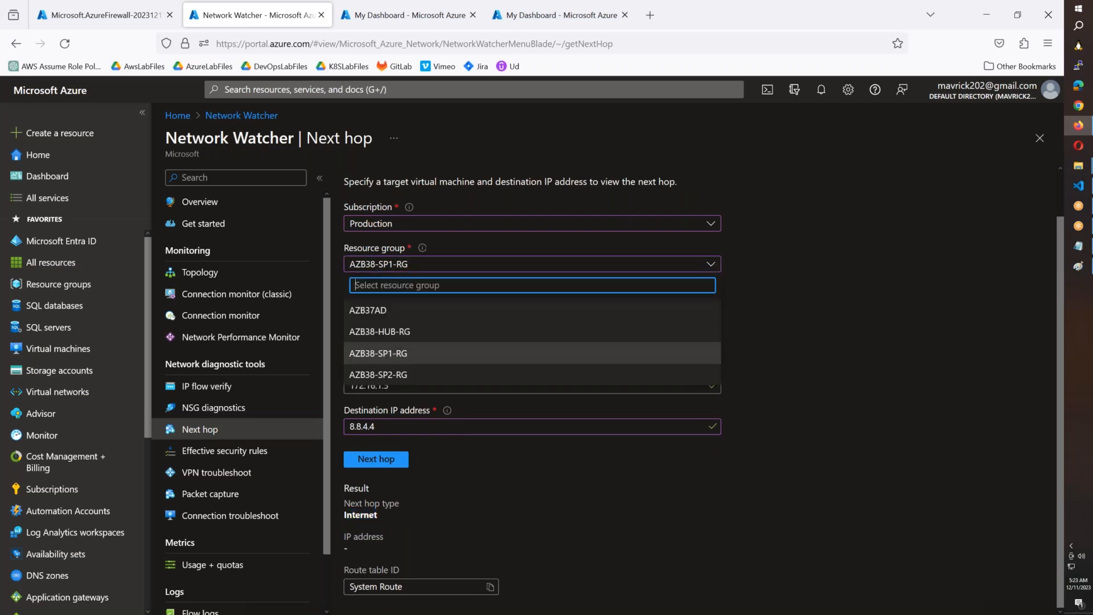
left_click(404, 375)
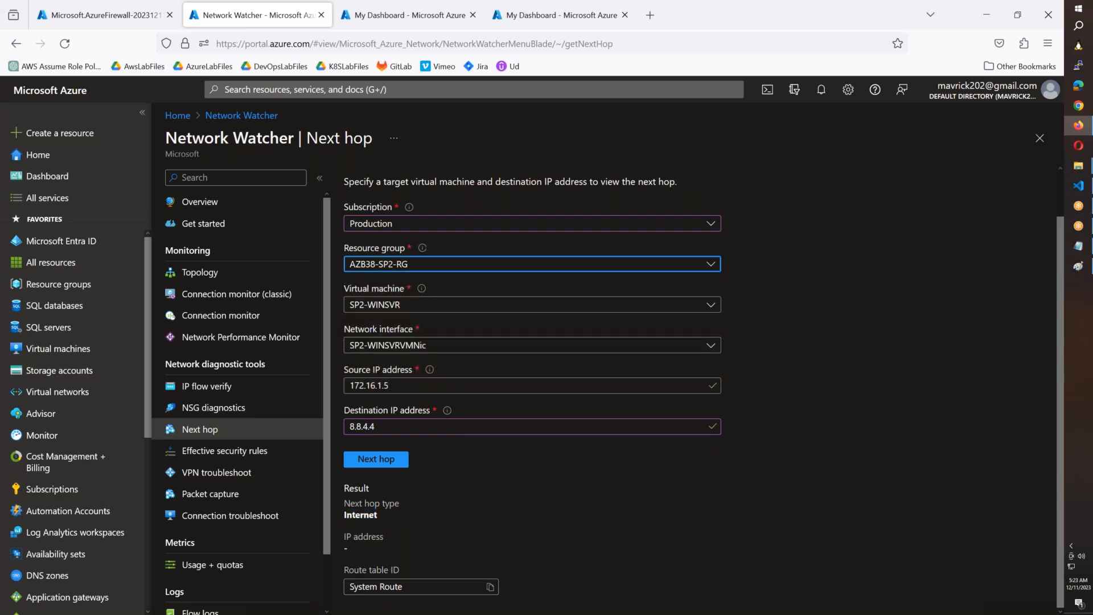
left_click(387, 457)
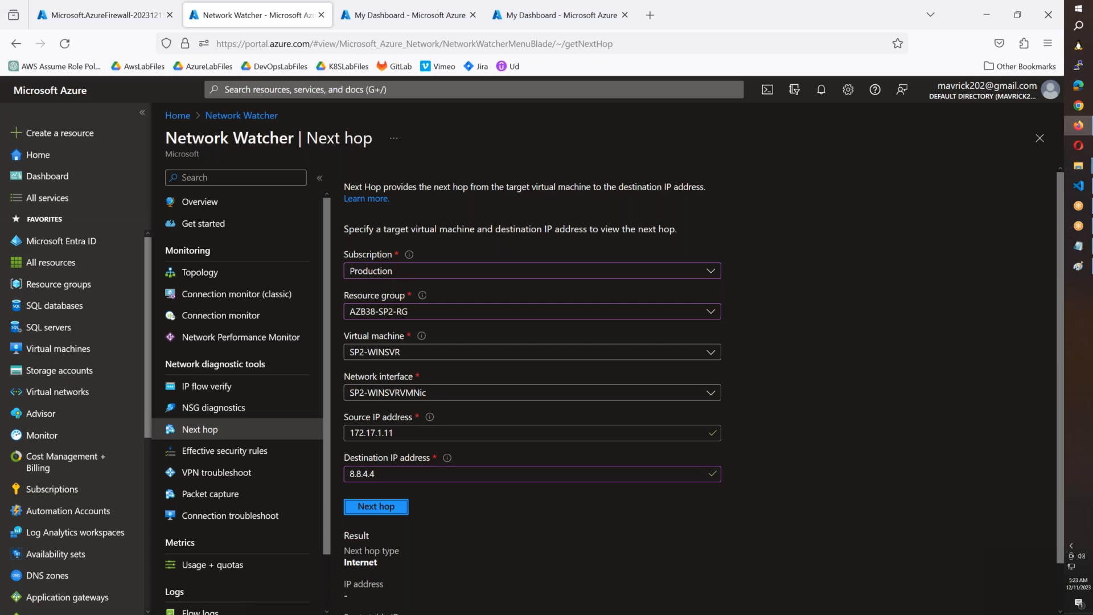
Step: In the HUB-SPOKE-Arch diagram in Paint, brush freehand lines from both spoke servers to the internet cloud and undo them
left_click(1079, 266)
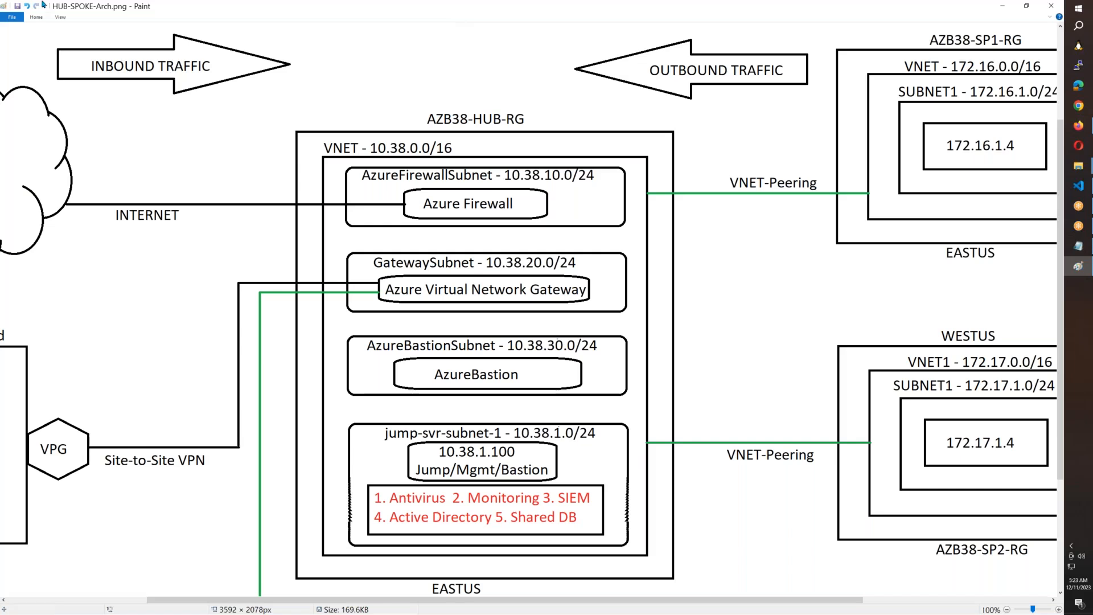
left_click(36, 17)
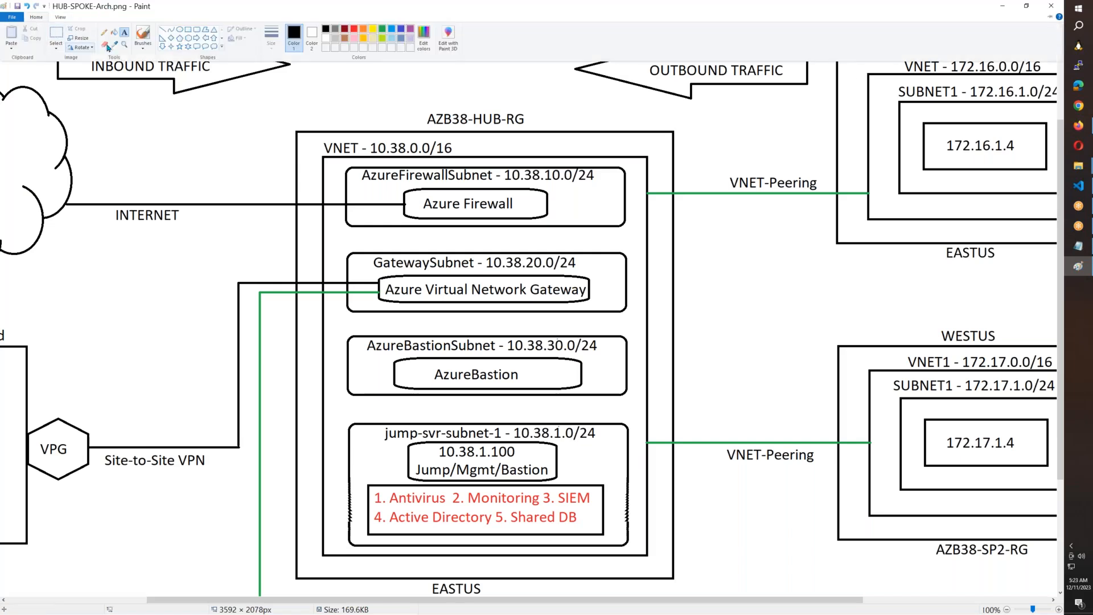
left_click(146, 36)
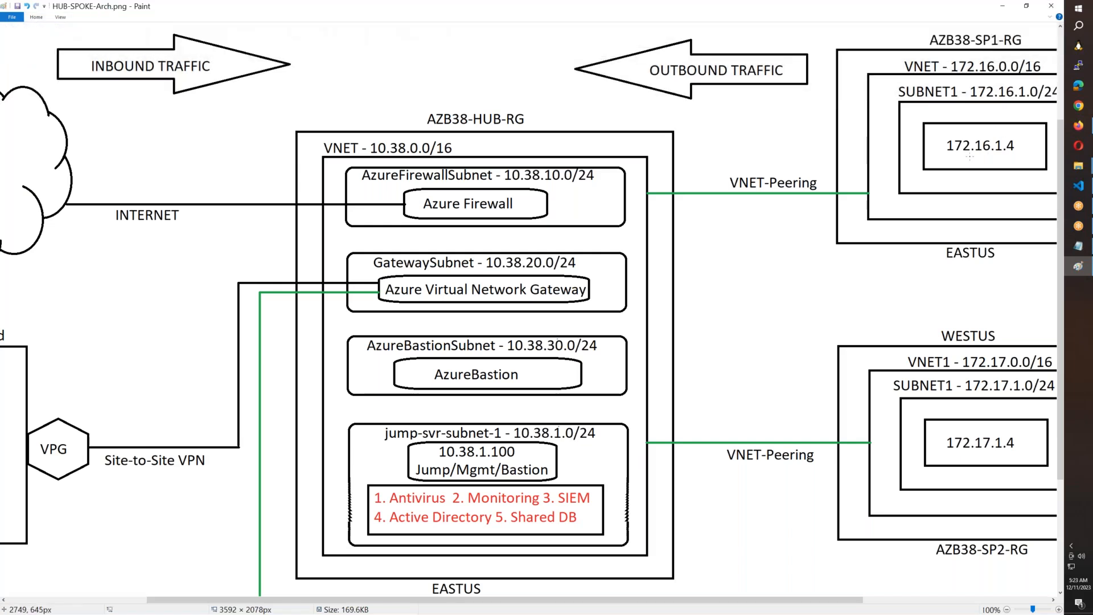
mouse_move(970, 155)
left_mouse_down()
mouse_move(352, 120)
mouse_move(33, 169)
left_mouse_up()
mouse_move(970, 458)
left_mouse_down()
mouse_move(629, 470)
mouse_move(1, 304)
mouse_move(3, 219)
left_mouse_up()
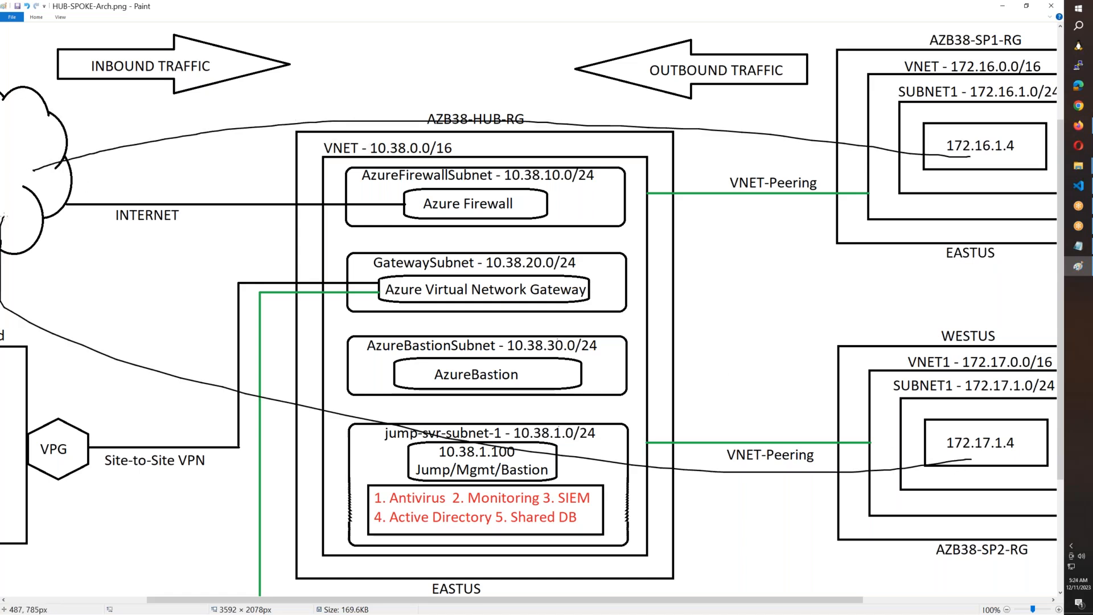
key("ctrl+z")
key("ctrl+z")
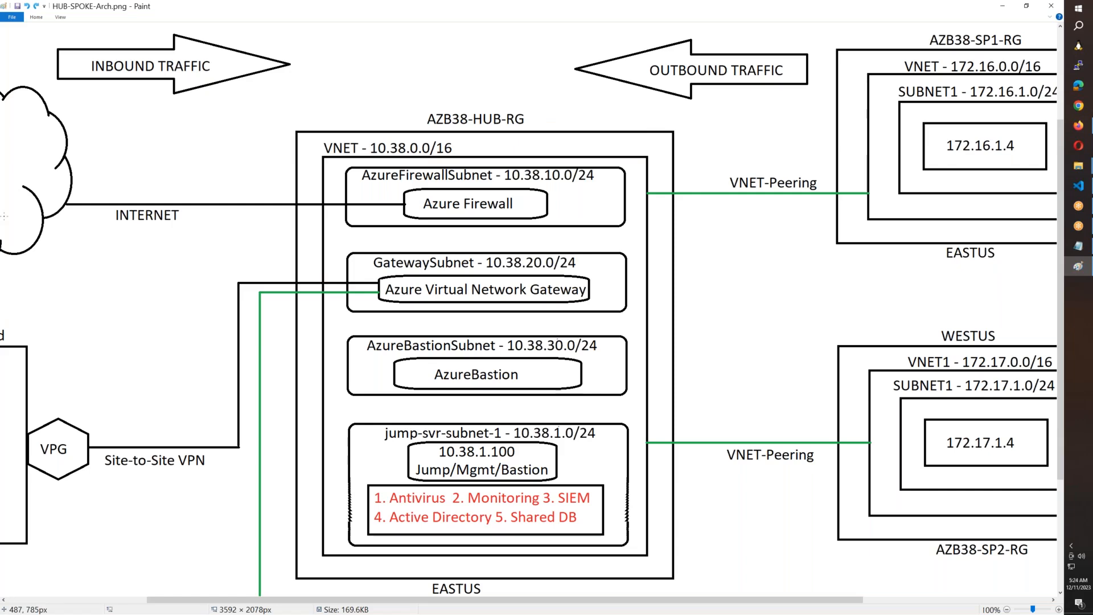
Step: Switch back to the Azure portal in Firefox and open the Virtual machines list in a new browser tab
mouse_move(1079, 123)
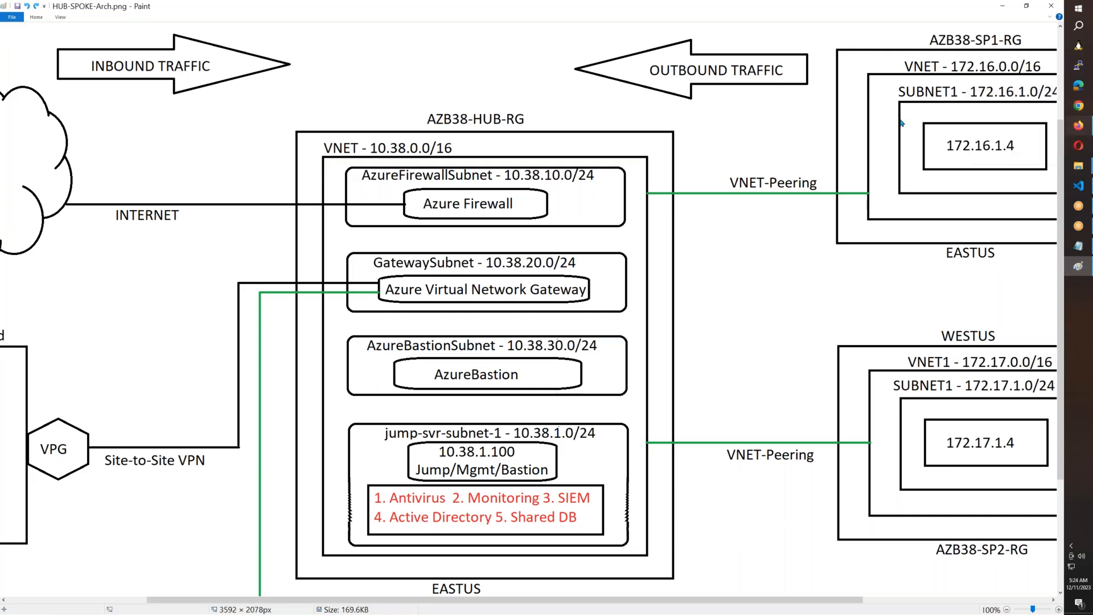
key("alt+Tab")
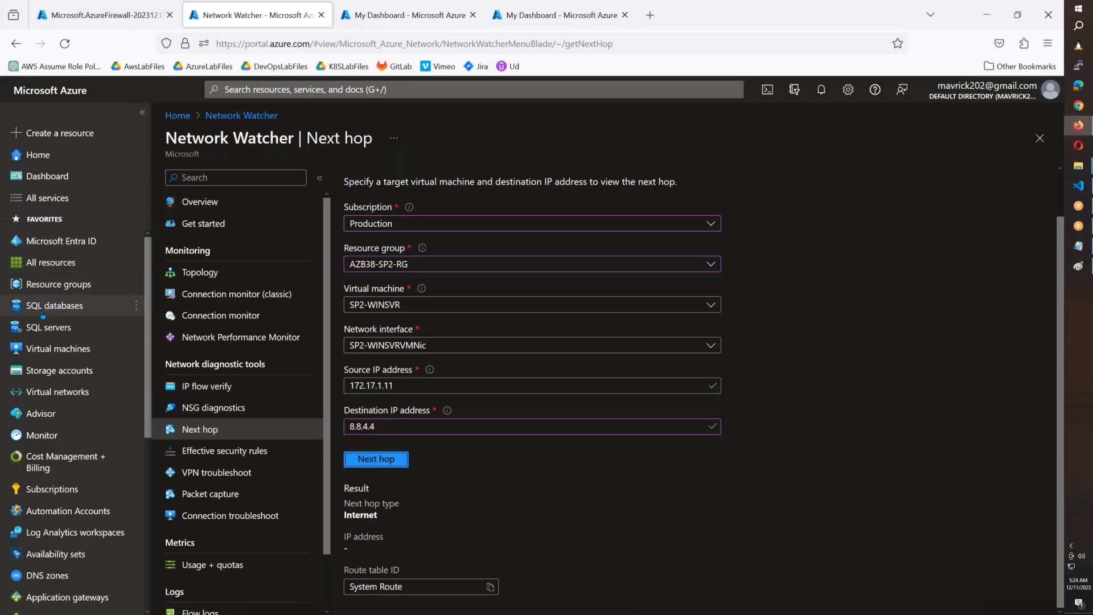
right_click(41, 350)
left_click(67, 361)
left_click(353, 22)
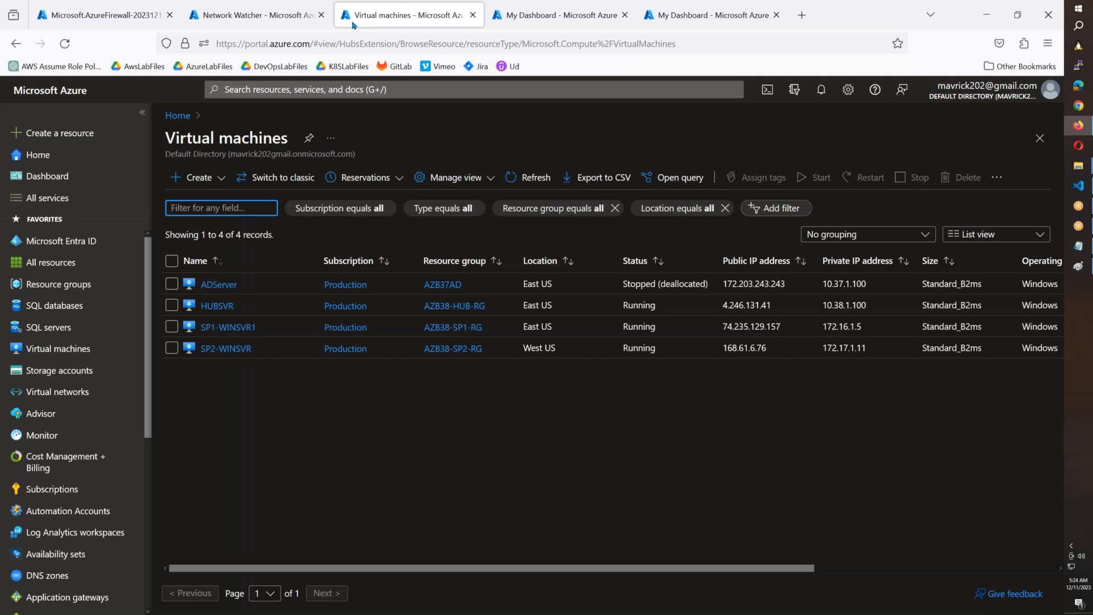
Step: Start a Remote Desktop connection to SP1-WINSVR1 using its public IP address 74.235.129.157
left_click_drag(781, 326, 722, 326)
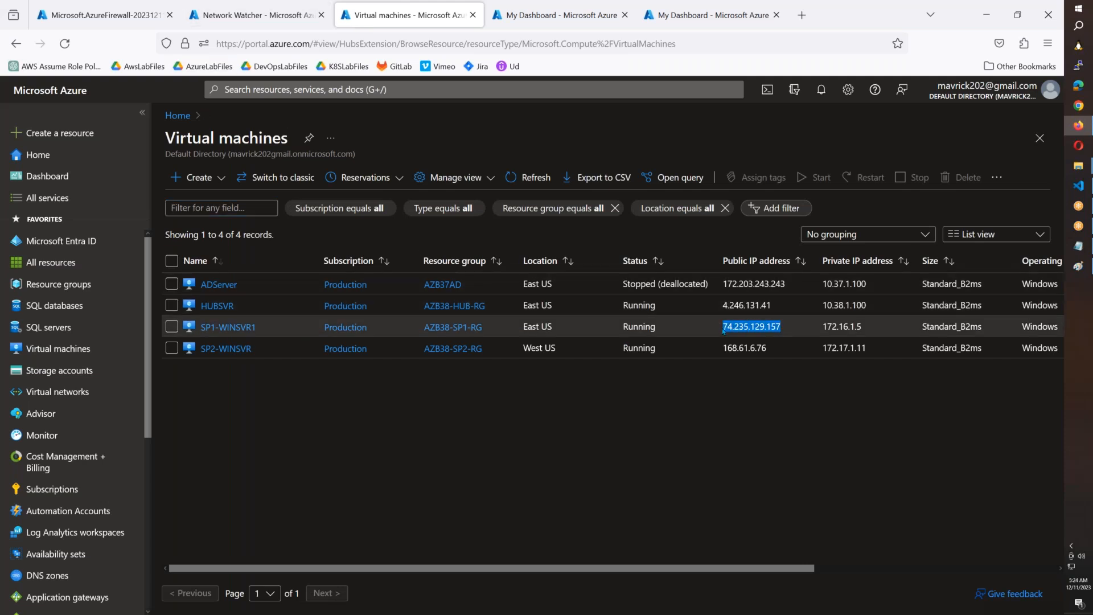
key("super+r")
type("mstsc")
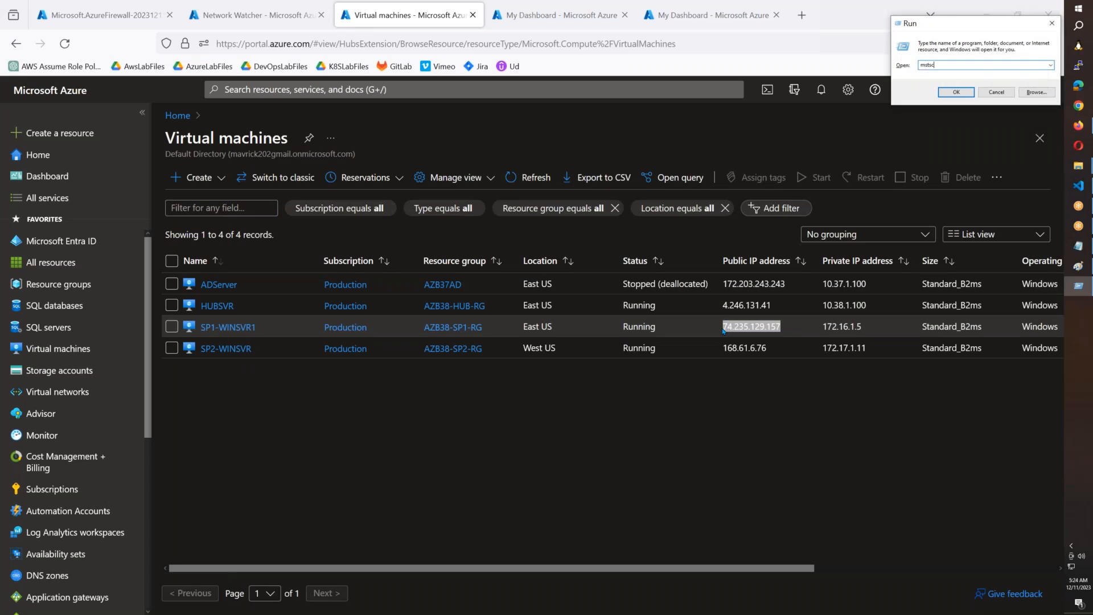
key("Return")
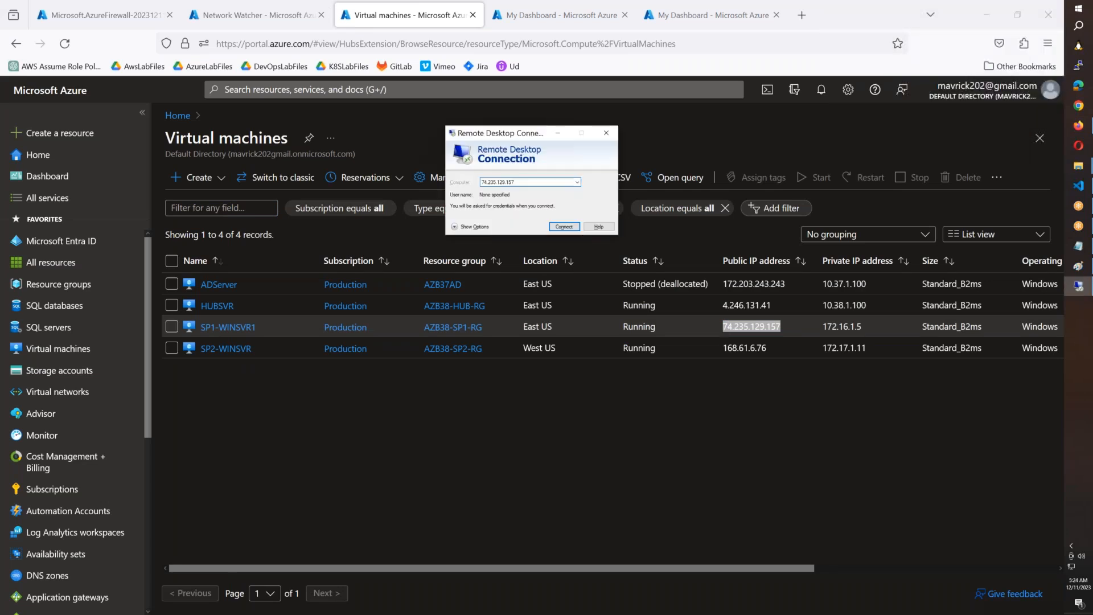
key("Return")
Step: Sign in to SP1-WINSVR1 with the administrator user name and account password, accepting the untrusted certificate
type("adminsree")
key("Tab")
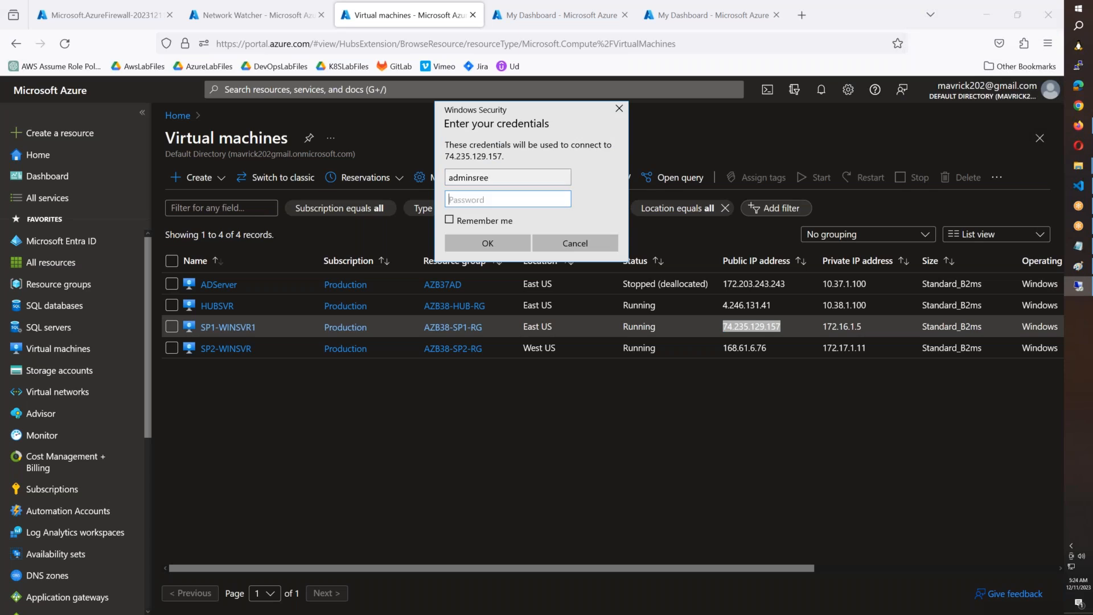
type("*****")
key("Return")
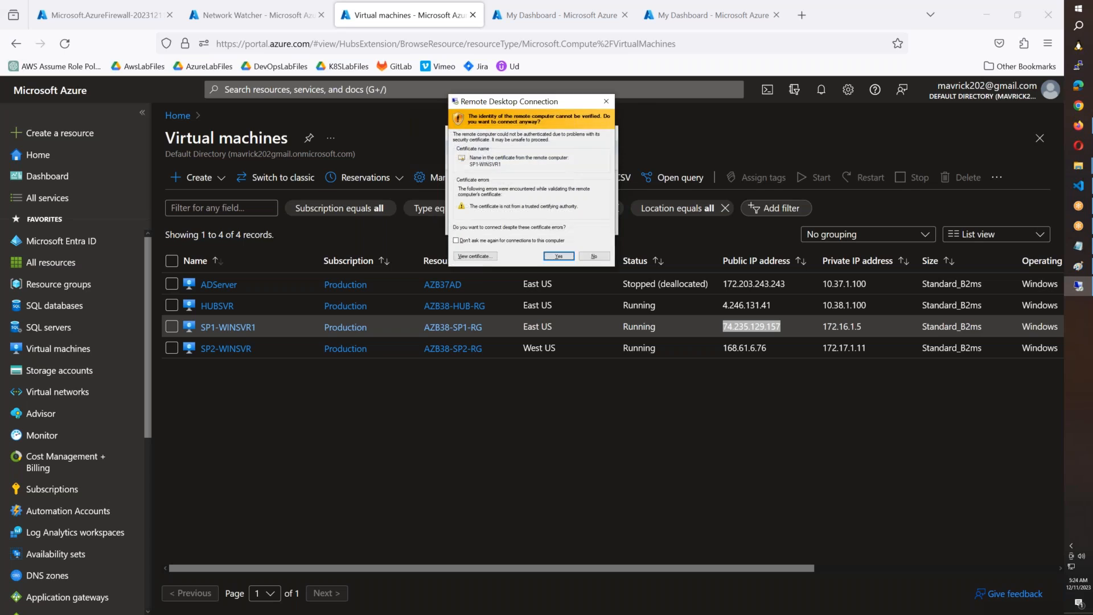
key("Return")
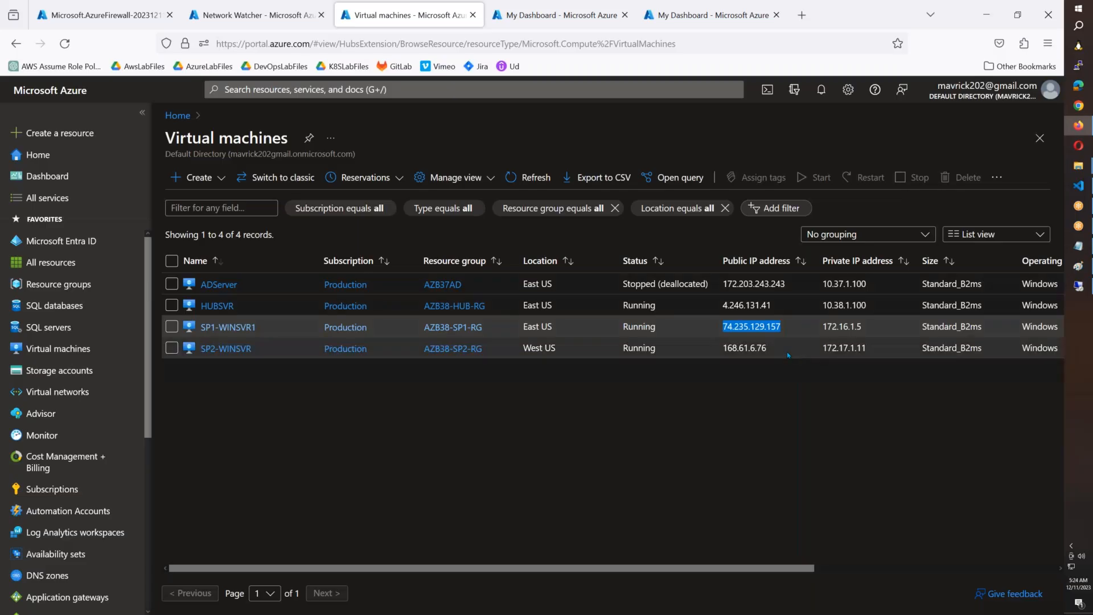
Step: Start a Remote Desktop connection to SP2-WINSVR using its public IP address 168.61.6.76
left_click_drag(766, 348, 721, 355)
key("ctrl+c")
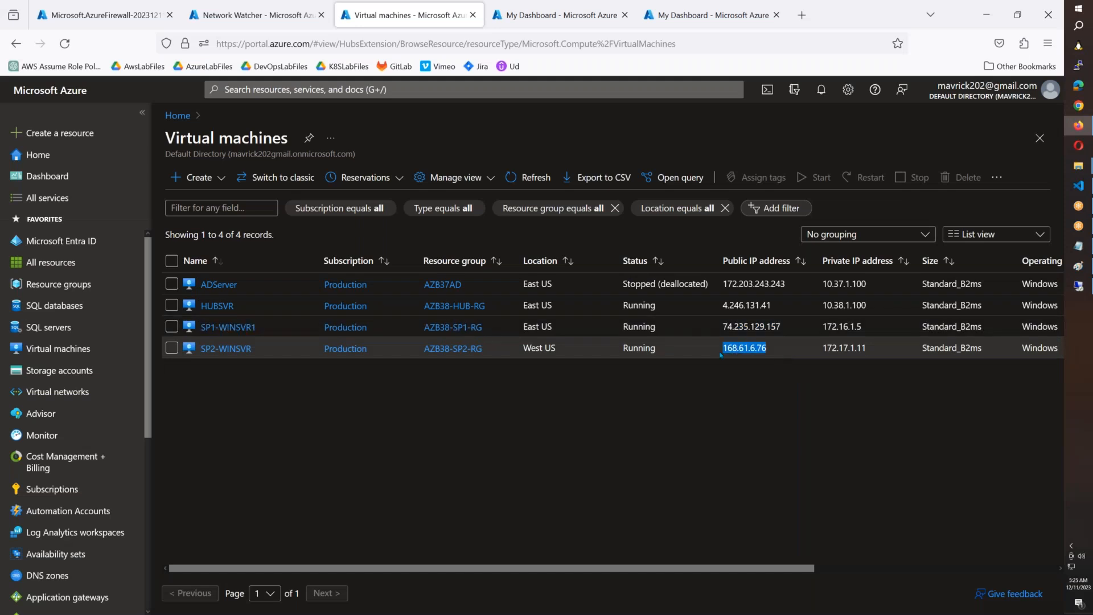
key("super+r")
type("mstsc")
key("Return")
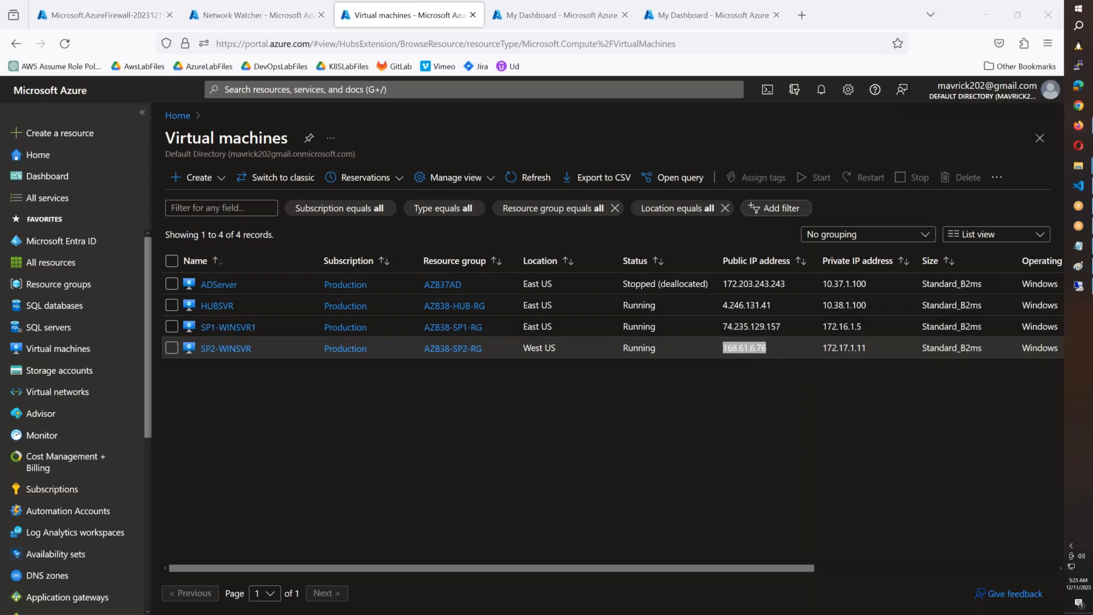
key("ctrl+v")
key("Return")
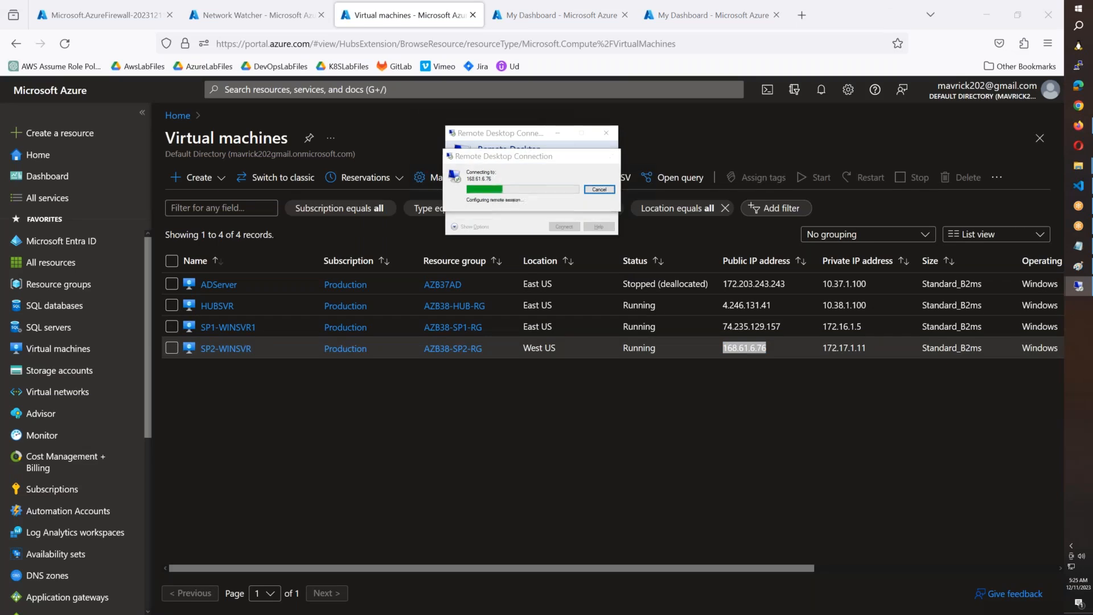
Step: Sign in to SP2-WINSVR with the administrator user name and account password, accepting the untrusted certificate
type("adminsree")
key("Tab")
type("•••••")
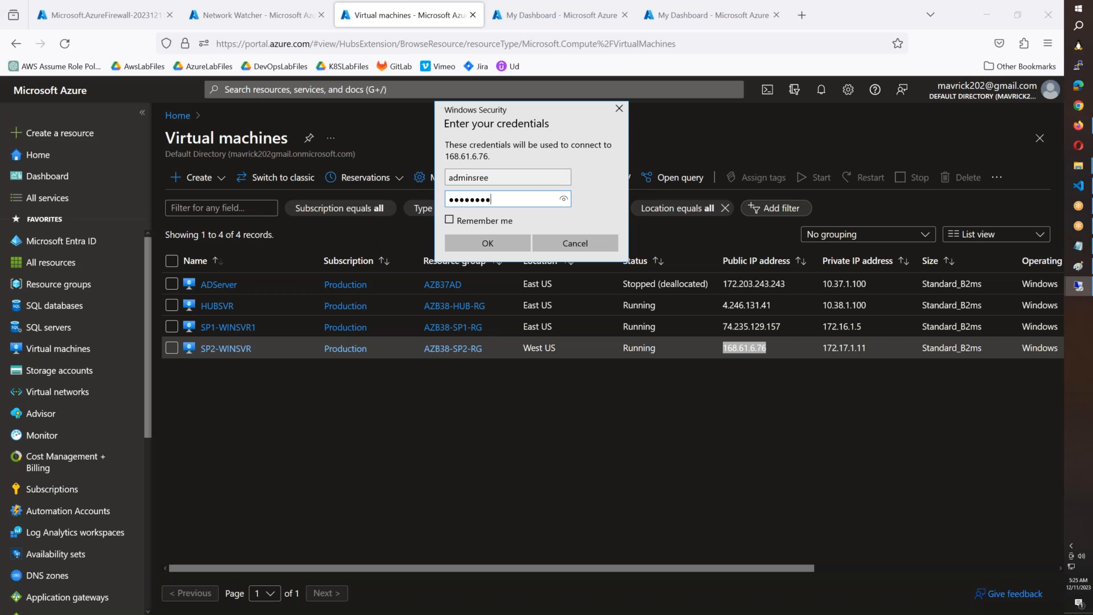
type("•••••••")
key("Return")
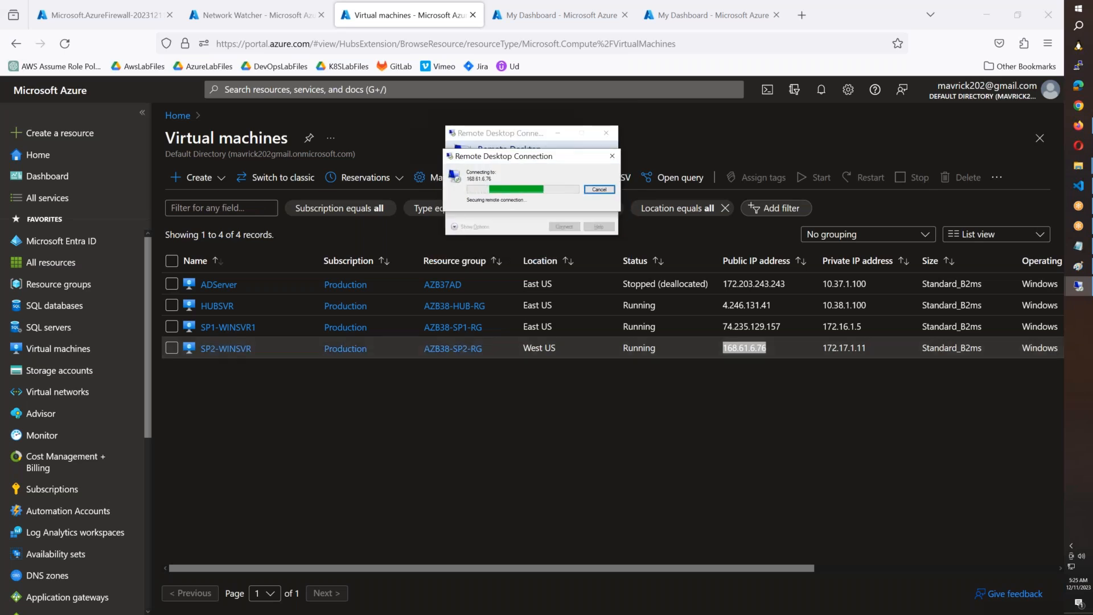
left_click(559, 256)
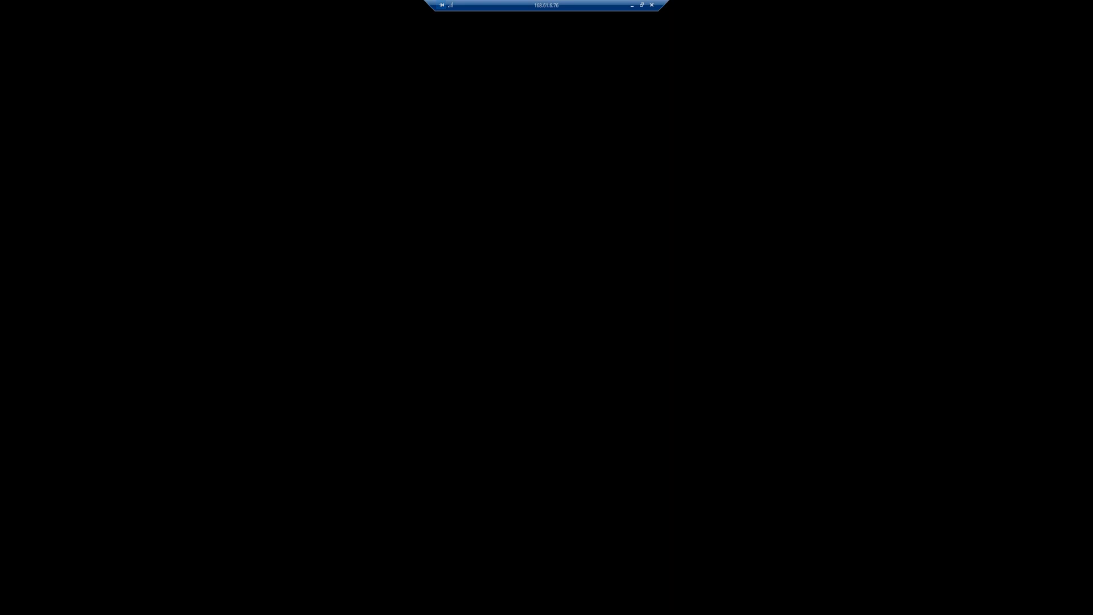
Step: Show the SP2-WINSVR and SP1-WINSVR1 remote sessions in windowed mode and allow network discovery on SP1-WINSVR1
left_click(642, 6)
mouse_move(1078, 285)
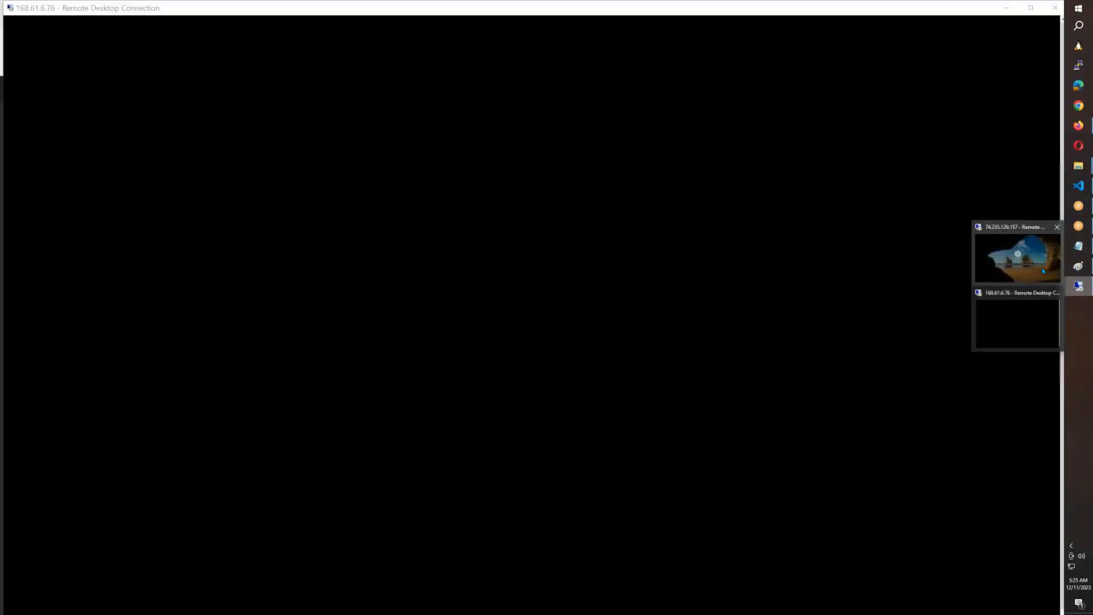
left_click(1043, 271)
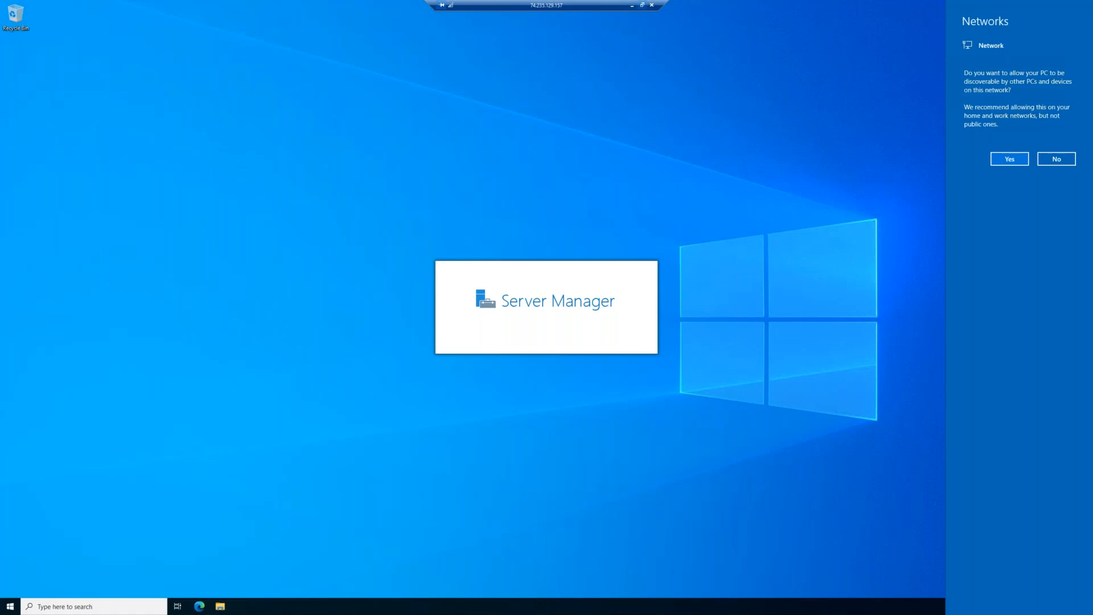
left_click(641, 5)
left_click(1007, 178)
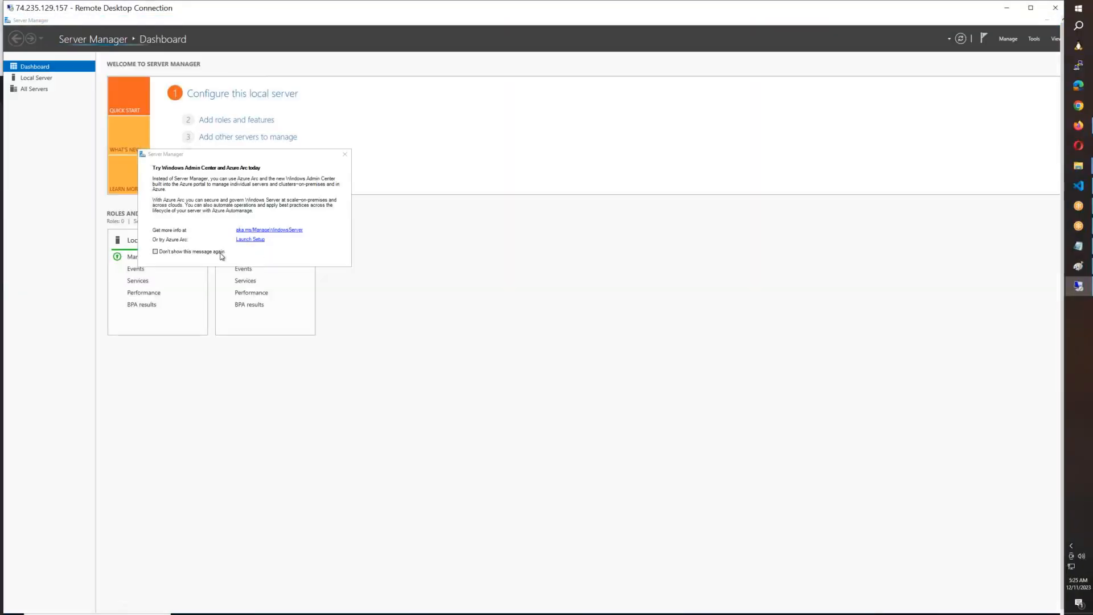
Step: Restore the Server Manager window on SP1-WINSVR1 to a smaller size and close it
left_click(221, 253)
left_click(345, 154)
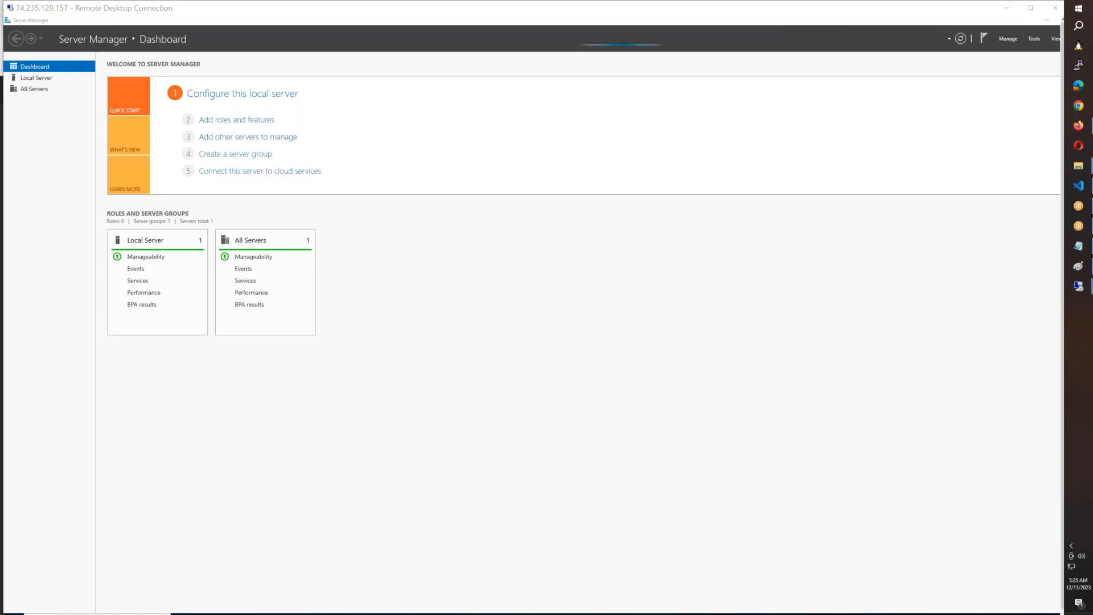
left_click(1023, 70)
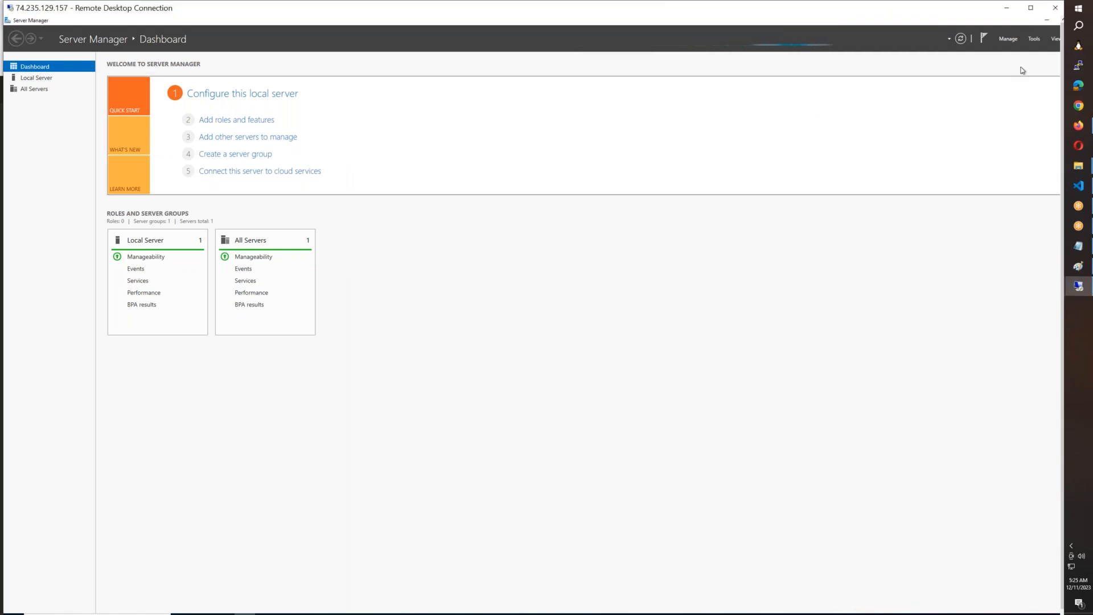
double_click(994, 21)
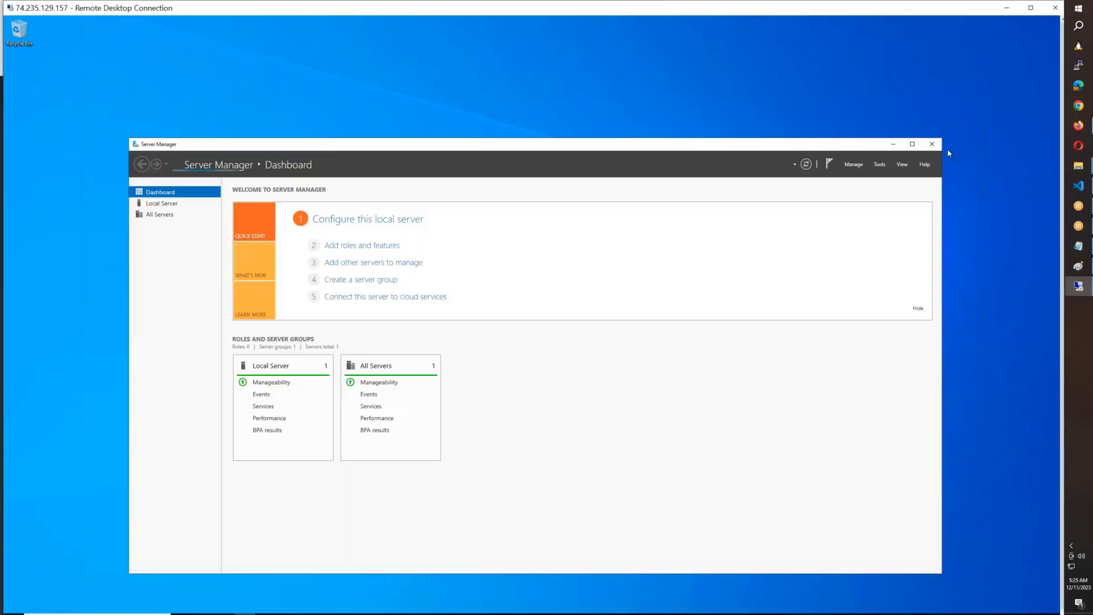
left_click(932, 143)
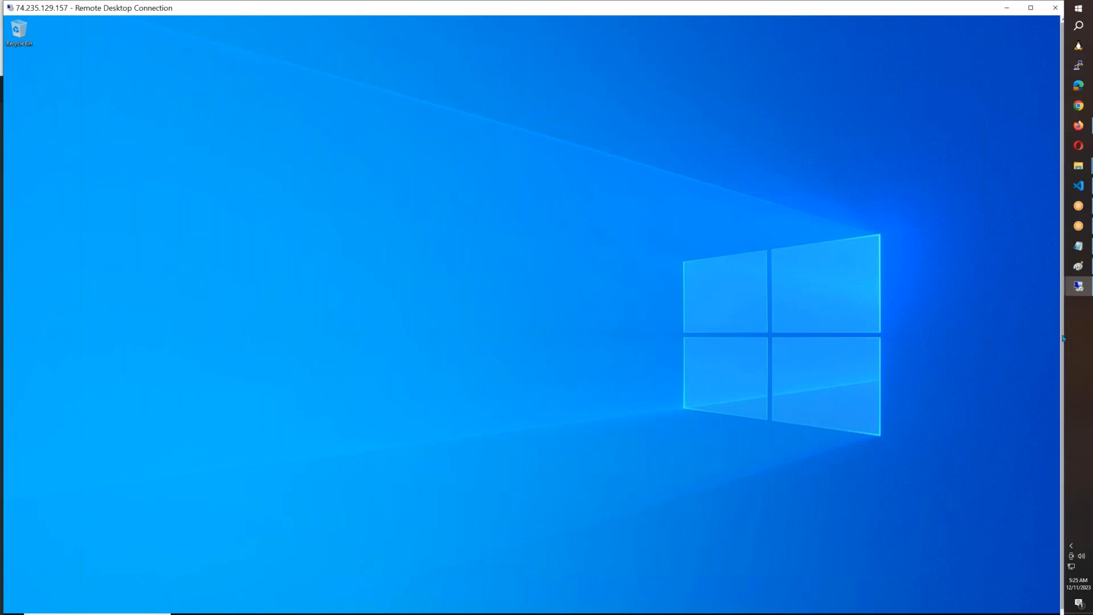
Step: Open a Command Prompt on SP1-WINSVR1 by running cmd
left_click_drag(1062, 338, 1062, 398)
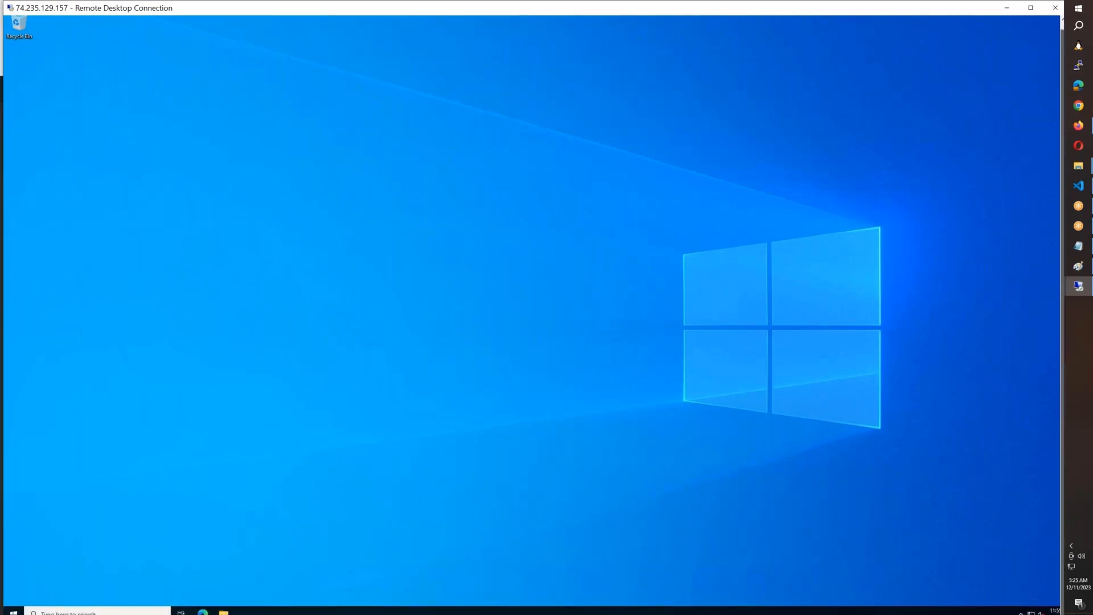
left_click(13, 611)
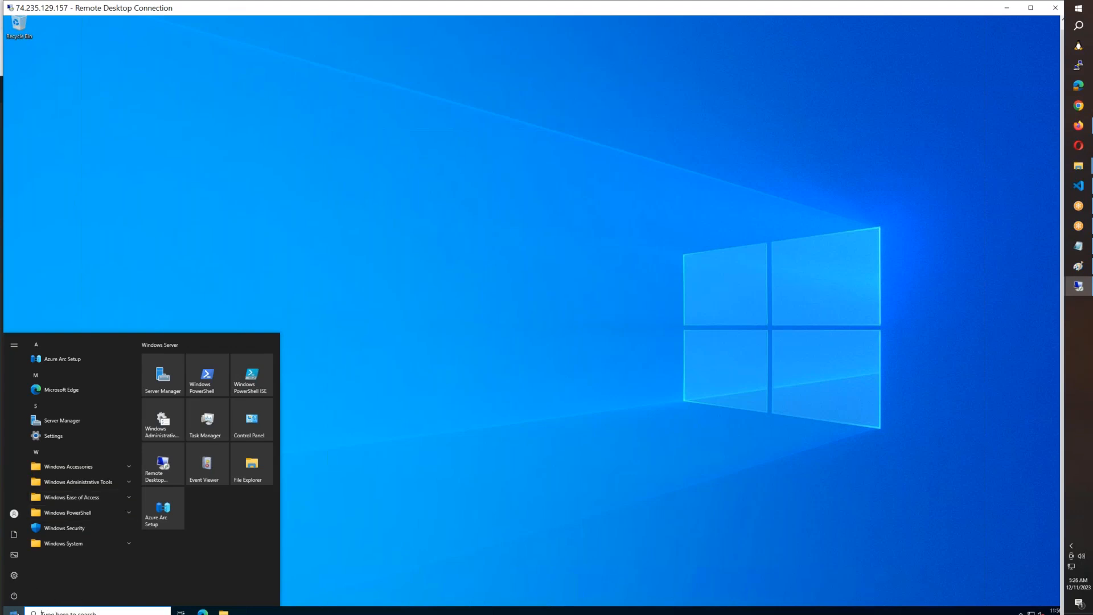
right_click(13, 610)
left_click(43, 572)
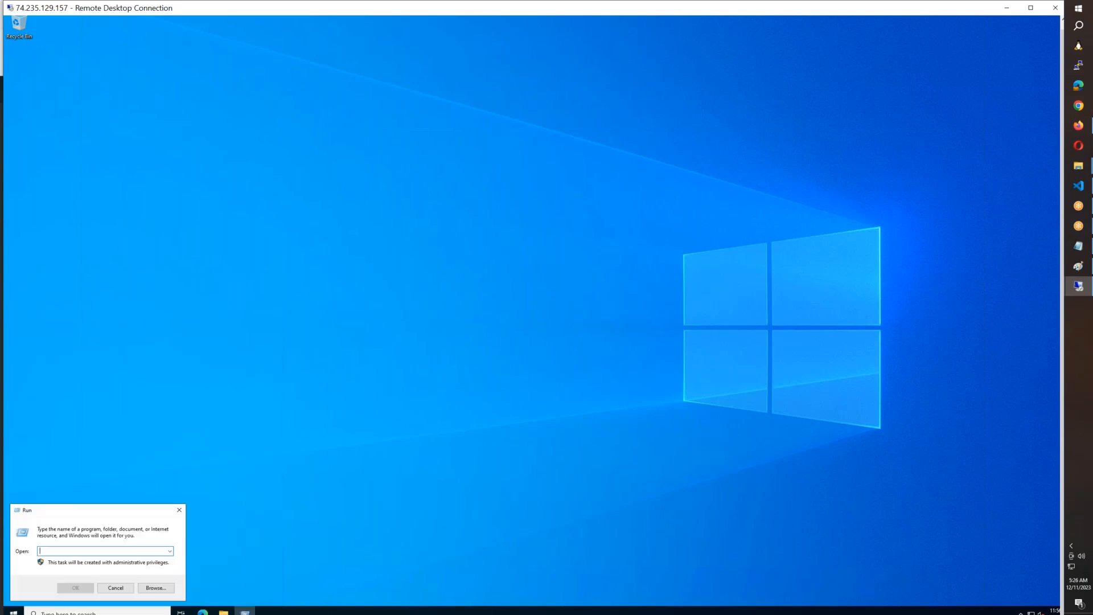
type("cmd")
key("Return")
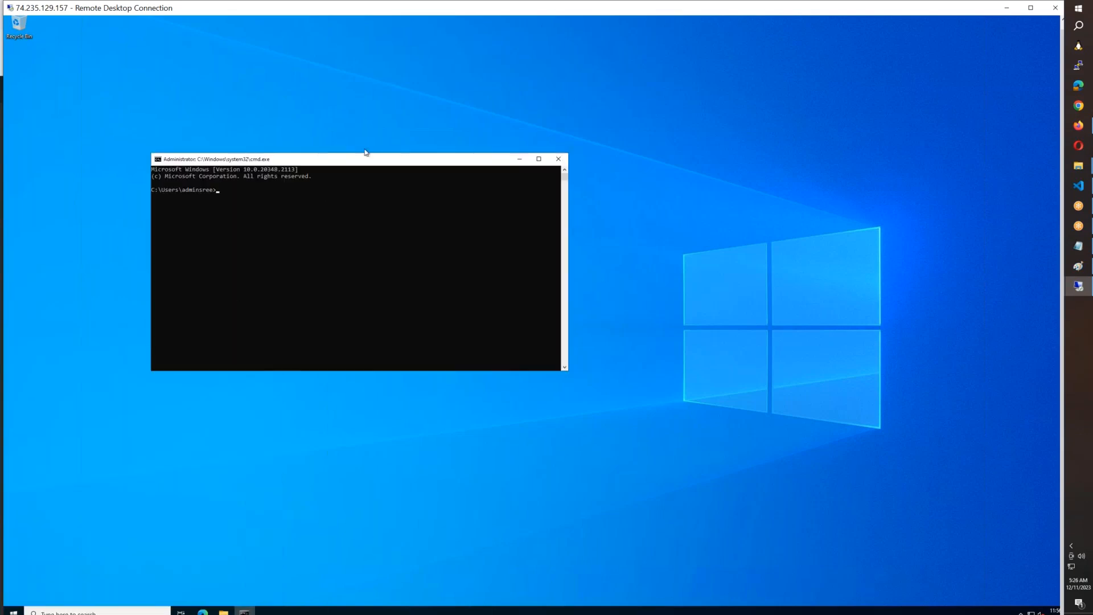
Step: Enlarge the Command Prompt text and run hostname to check which server the session is on
scroll(404, 272, "up", 5)
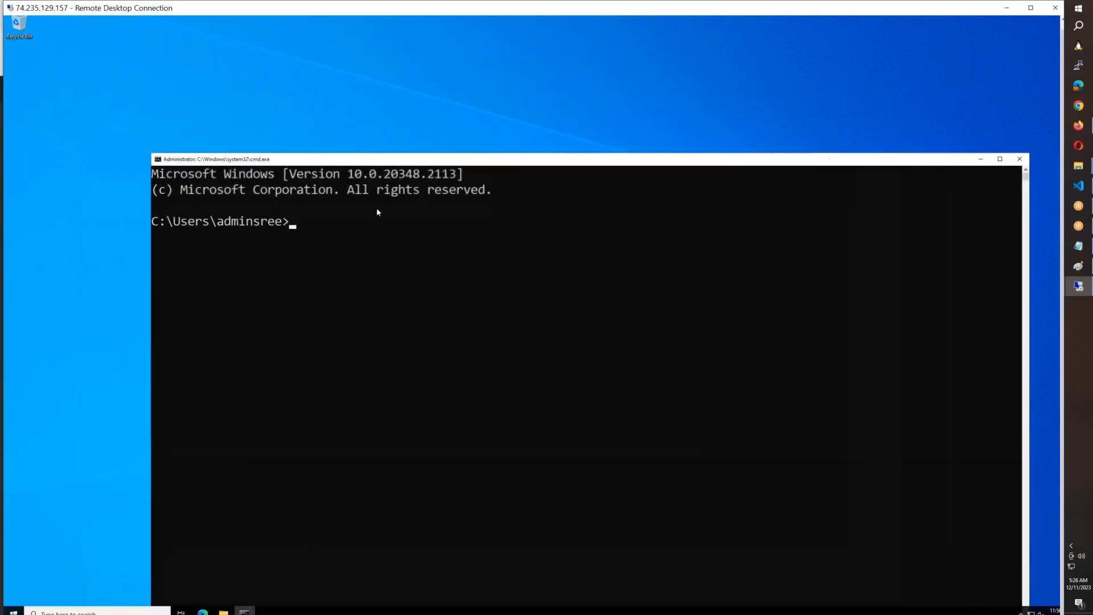
scroll(305, 216, "up", 4)
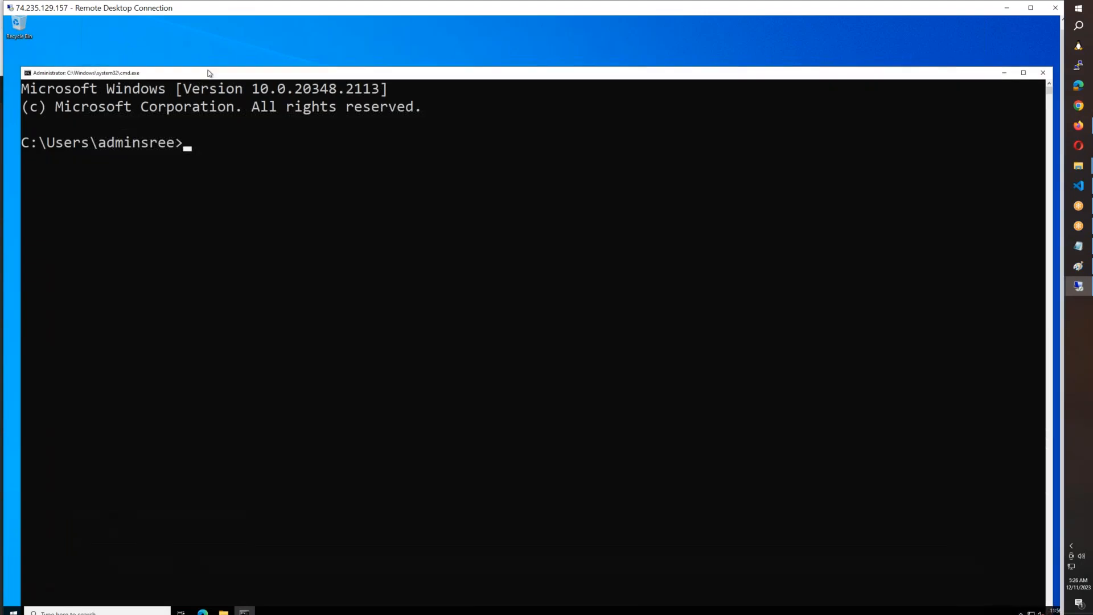
scroll(306, 220, "up", 1)
type("hostname")
key("Return")
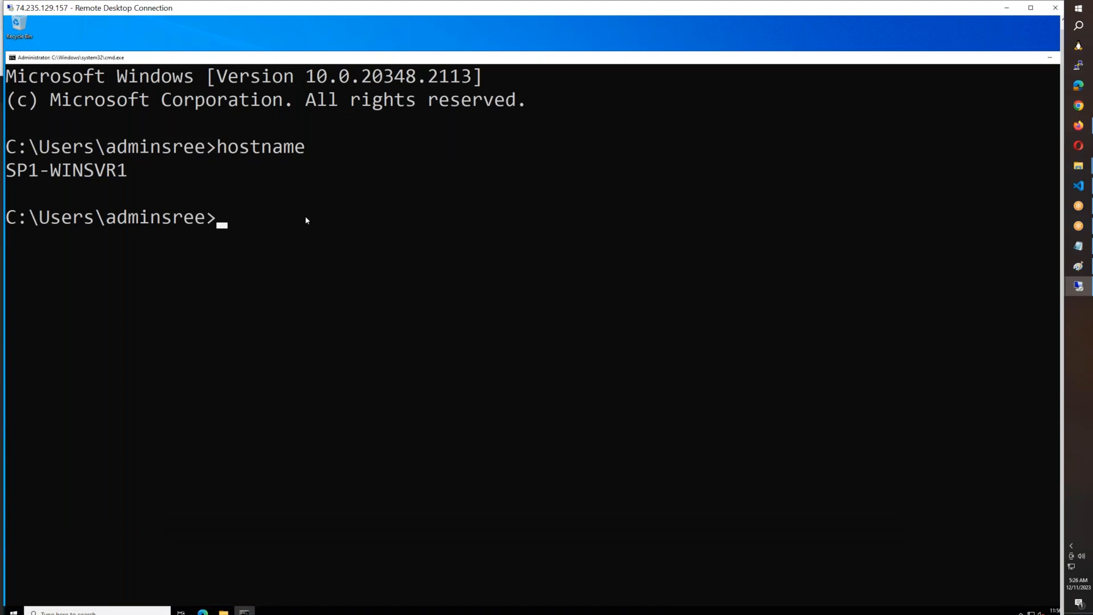
Step: Run firewall.cpl from the Command Prompt to open the Windows firewall settings on SP1-WINSVR1
type("firewall.cpl")
key("Return")
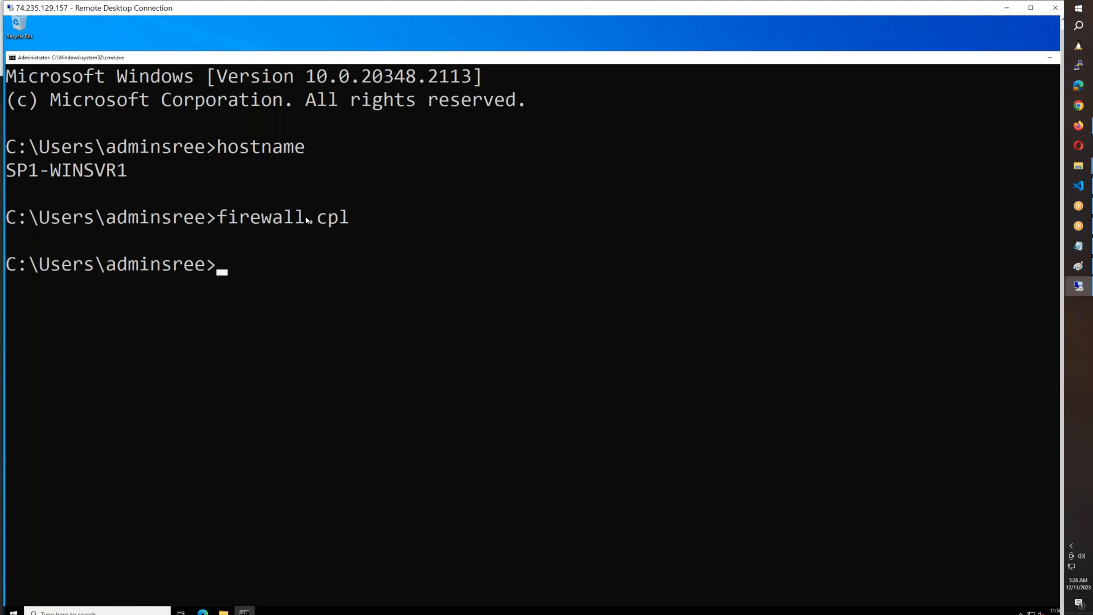
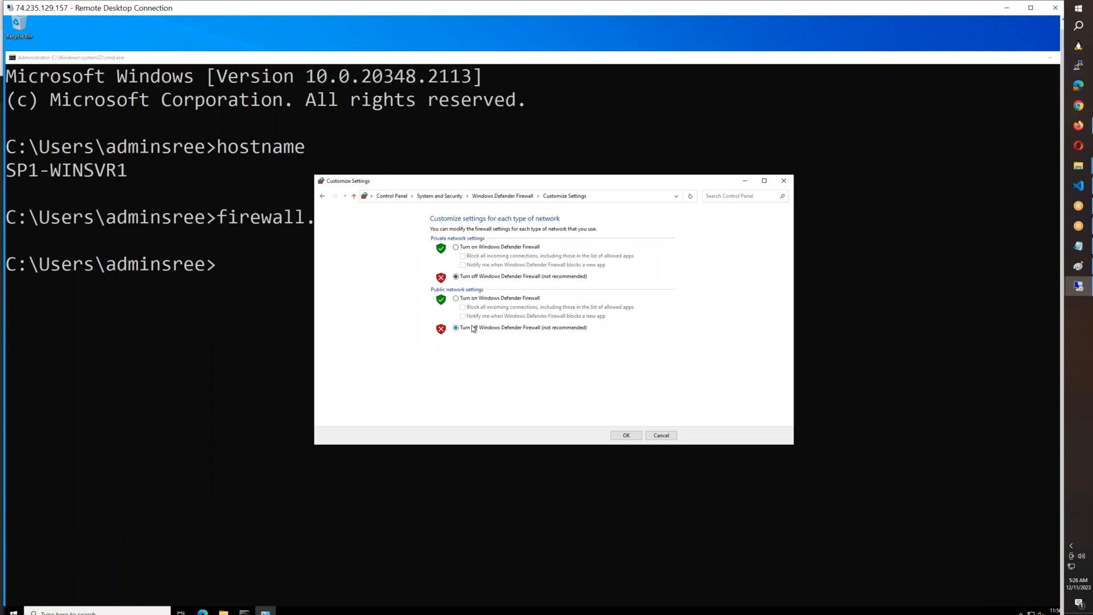
Step: Apply turning off Windows Defender Firewall for private and public networks, close its window, and move the Command Prompt out of the way
left_click(620, 440)
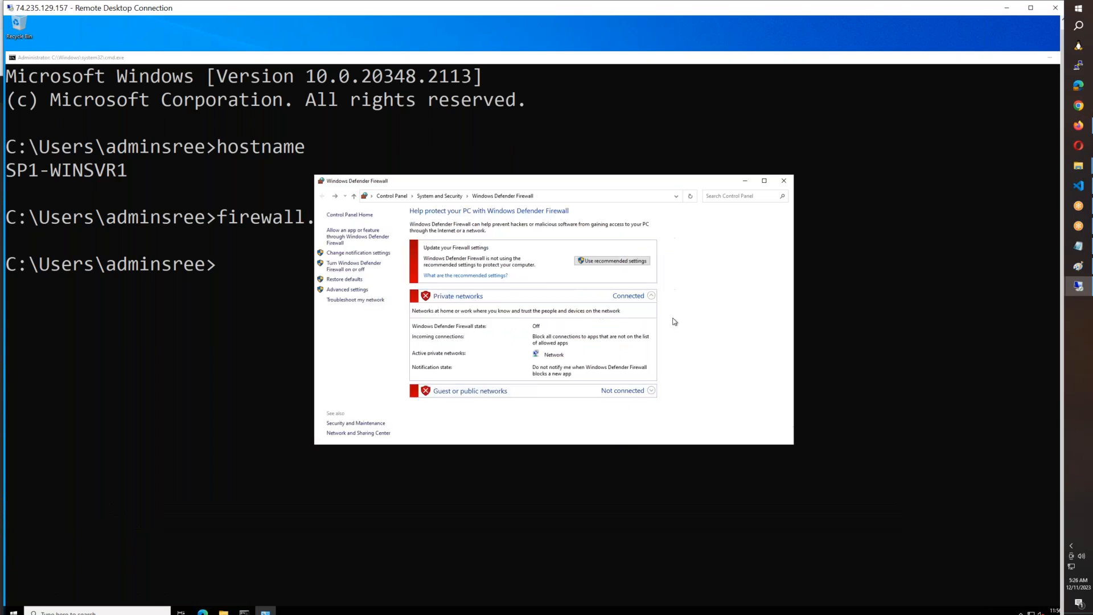
left_click(784, 180)
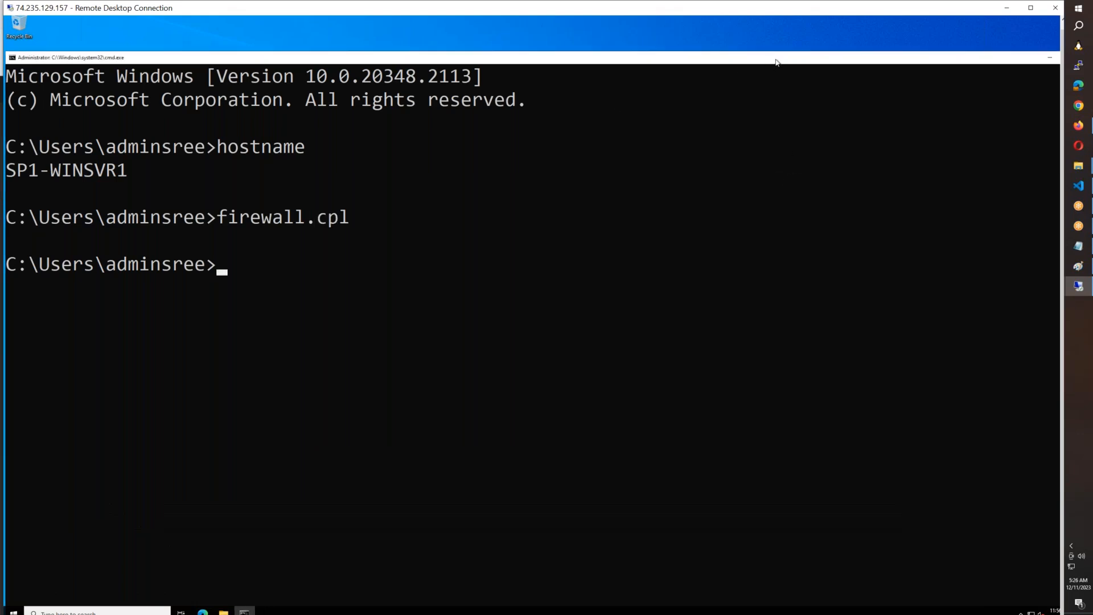
left_click_drag(645, 63, 514, 69)
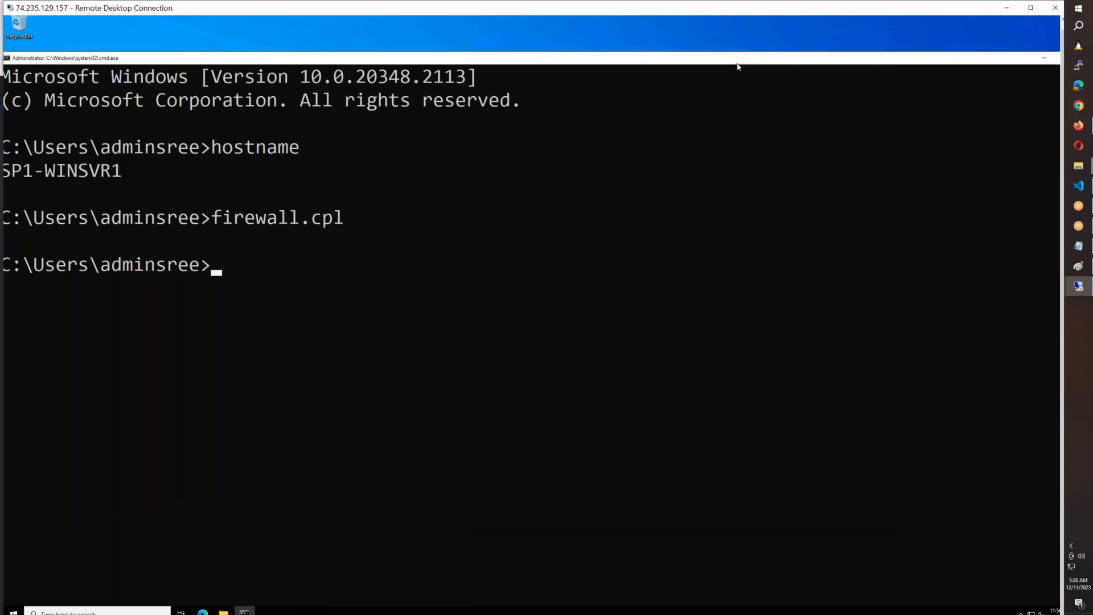
left_click(919, 61)
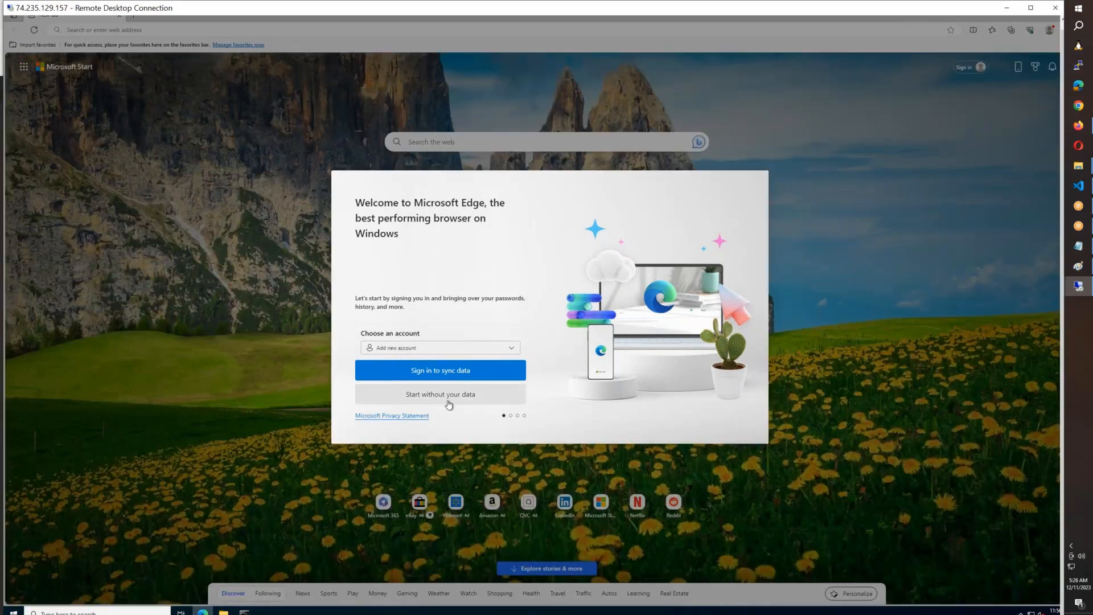
Step: Go through the Microsoft Edge first-run setup without signing in or importing browsing data from Google
left_click(448, 403)
left_click(432, 394)
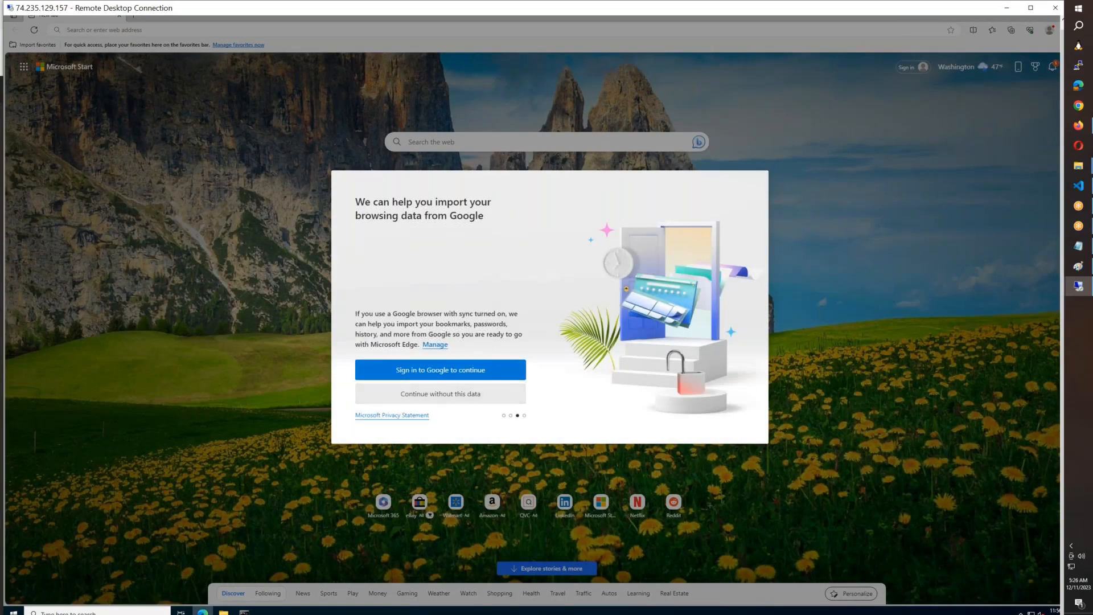
left_click(393, 397)
left_click(391, 402)
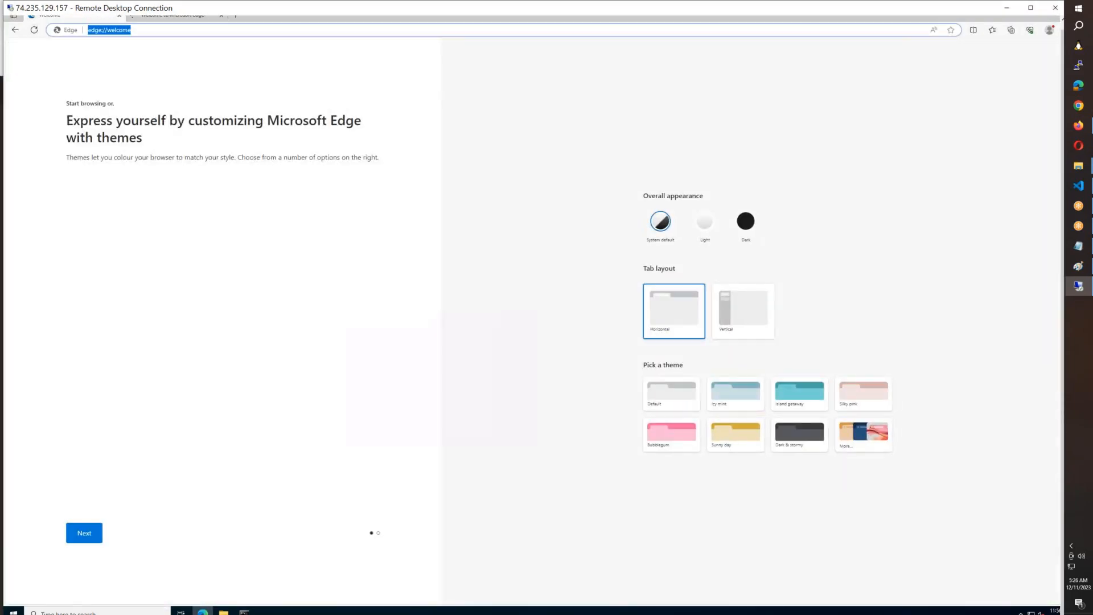
Step: Load google.com in the Edge welcome tab to test internet access from SP1-WINSVR1
type("google")
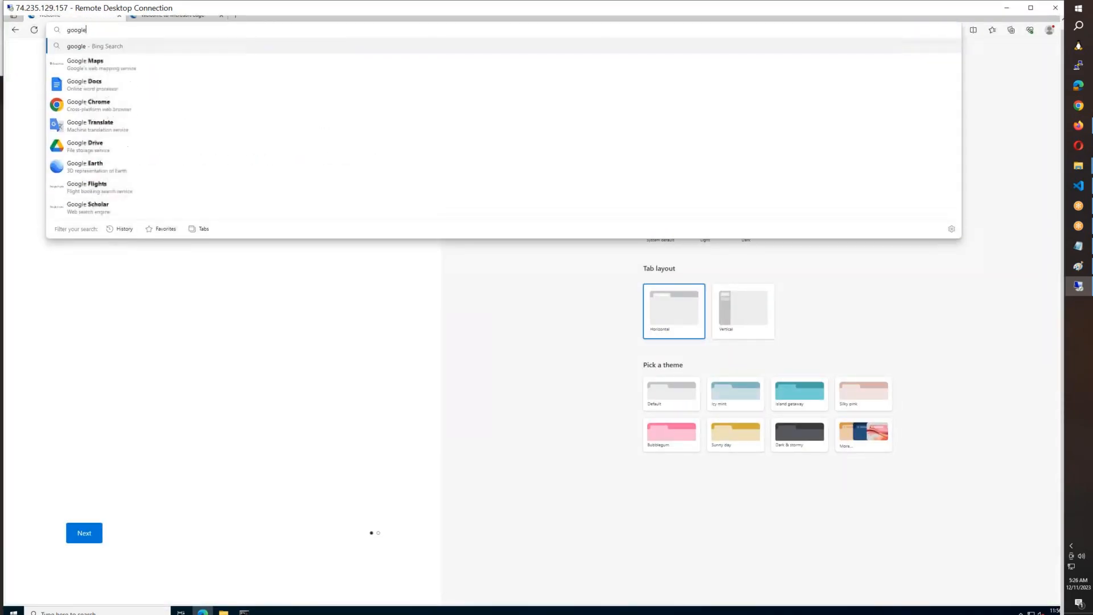
type(".com")
key("Return")
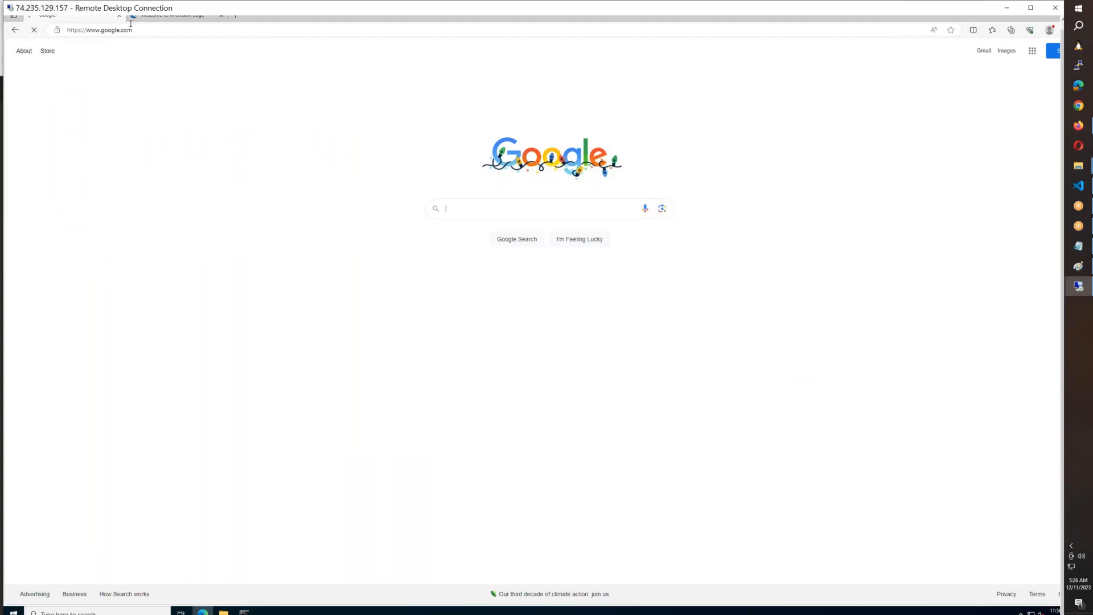
Step: Load facebook.com in the second browser tab, replacing the Microsoft Edge welcome page
left_click(141, 19)
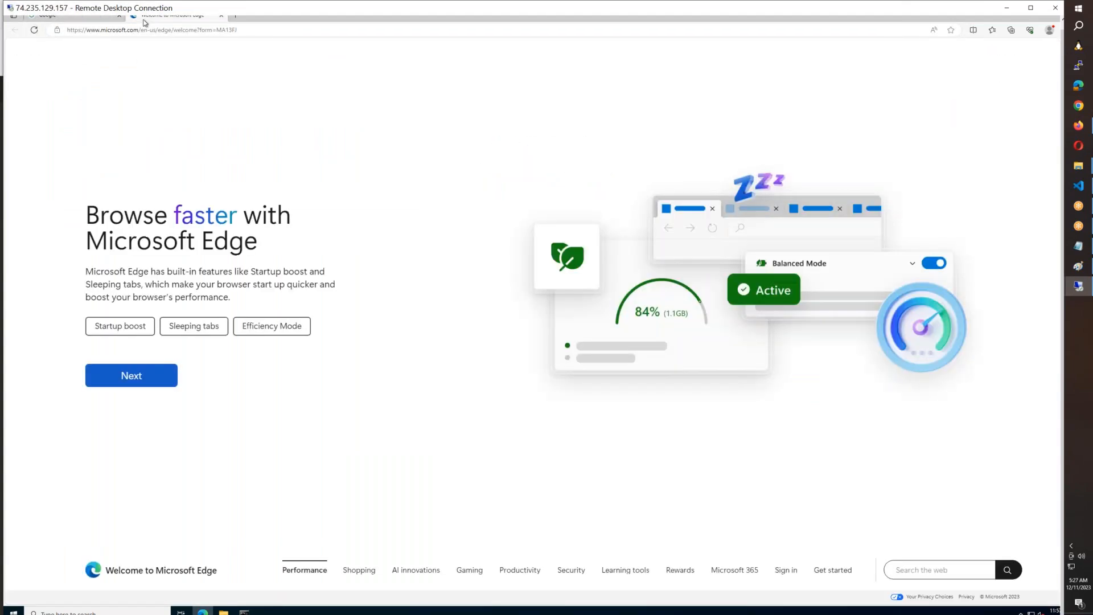
left_click(142, 31)
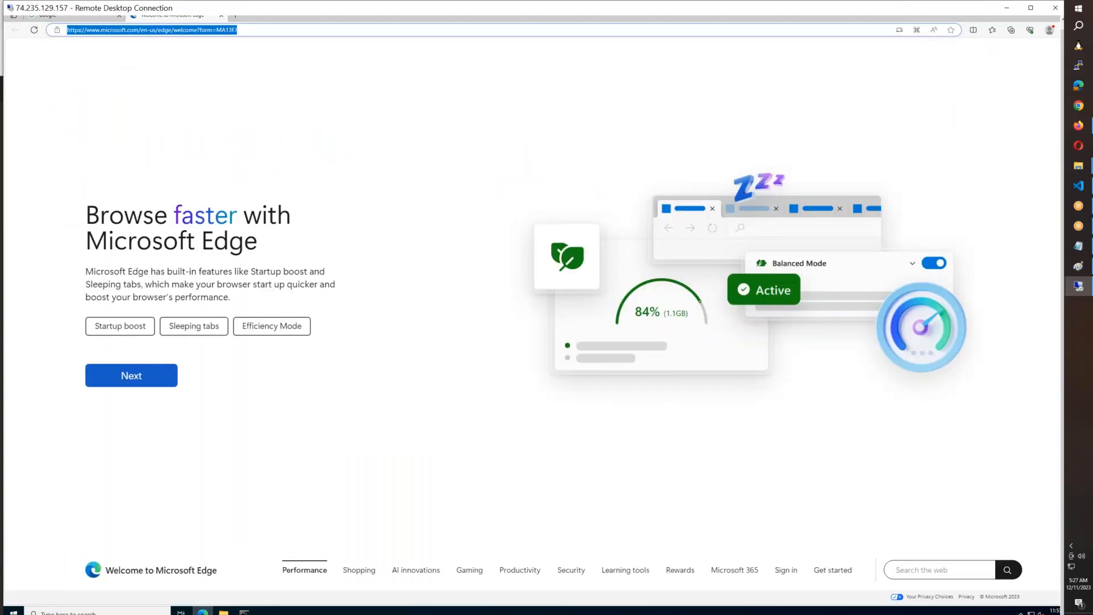
type("facebook.com")
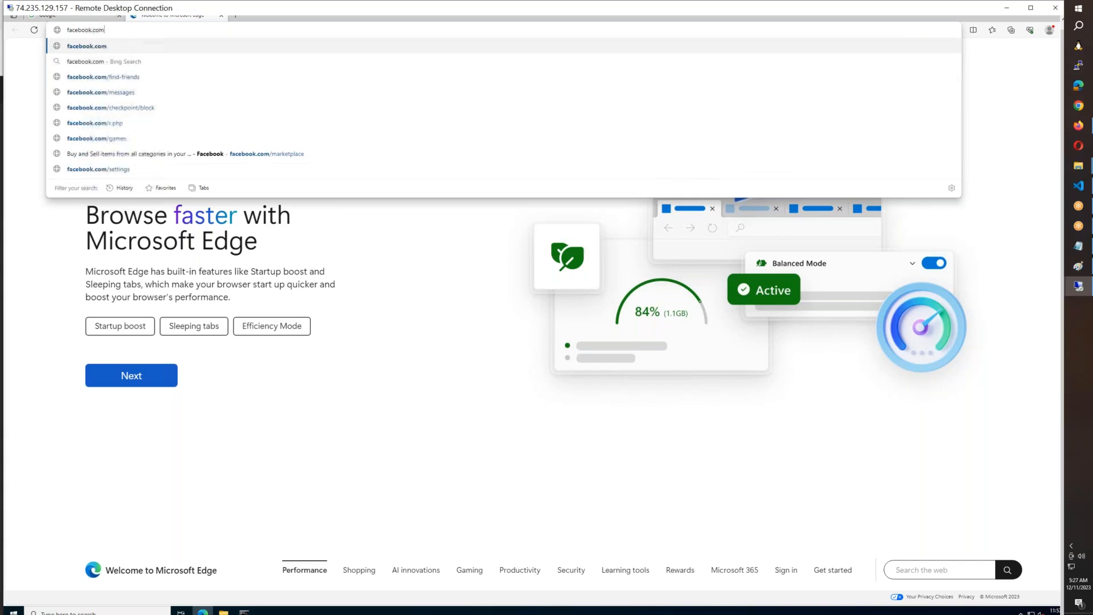
key("Return")
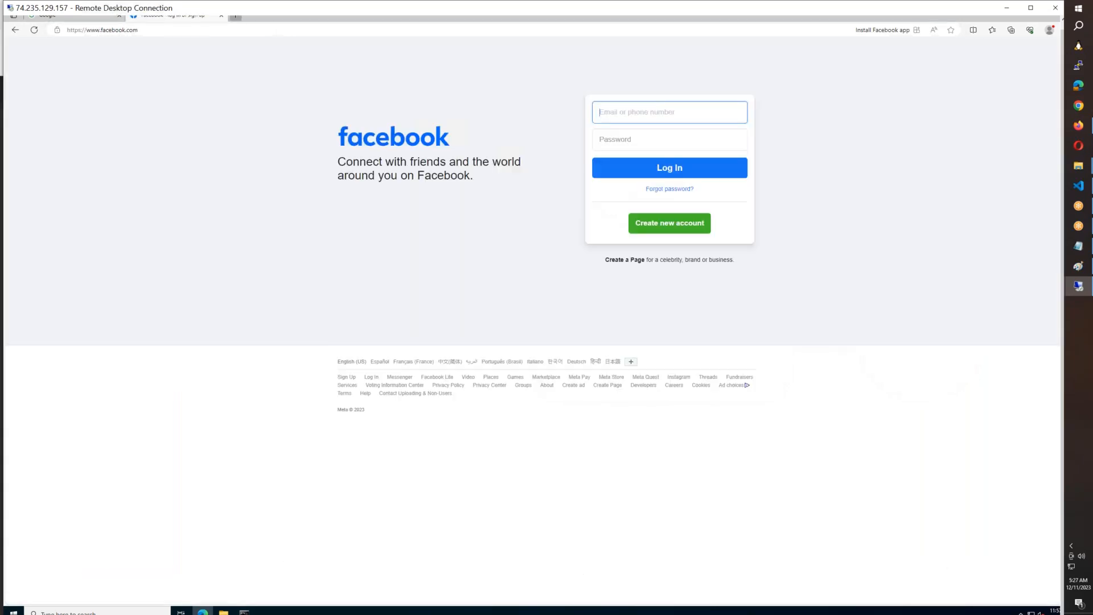
Step: Load hdfcbank.com in a new browser tab as another internet access test
key("ctrl+t")
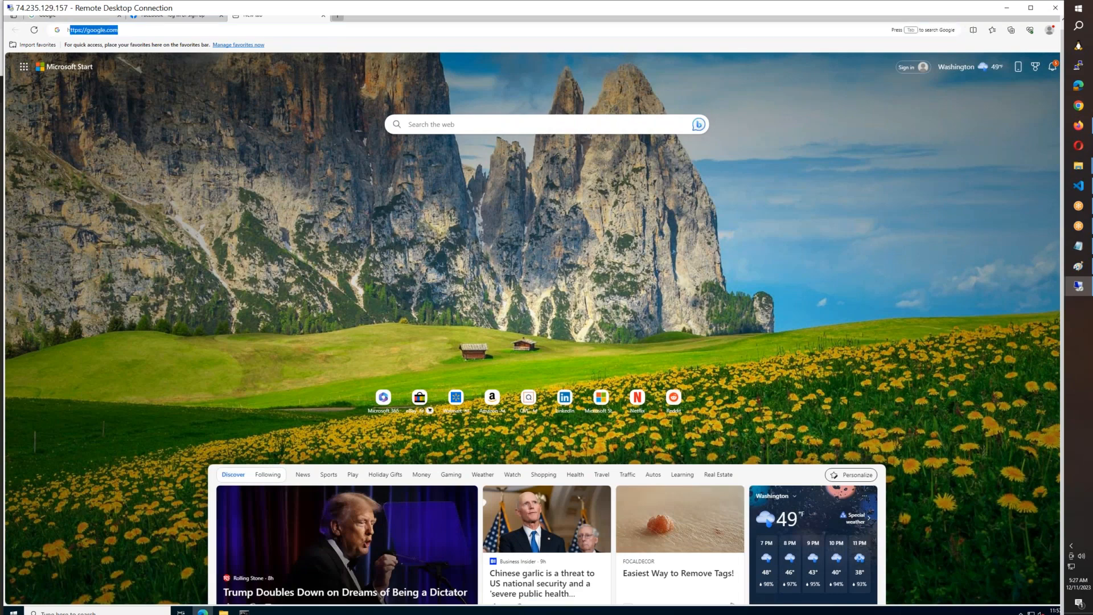
type("hdfcbank.co")
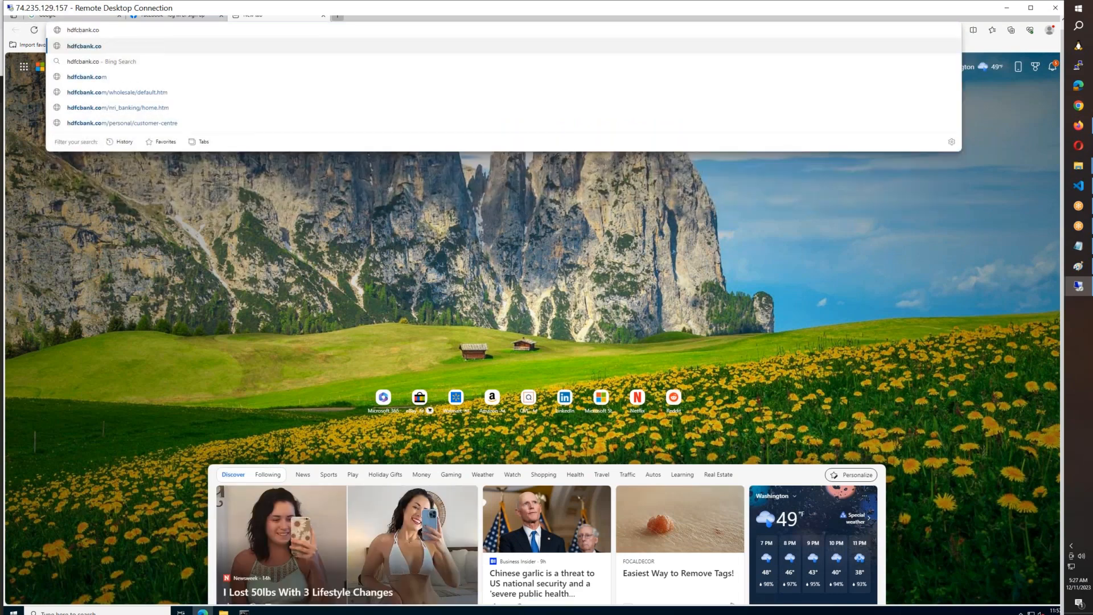
type("m")
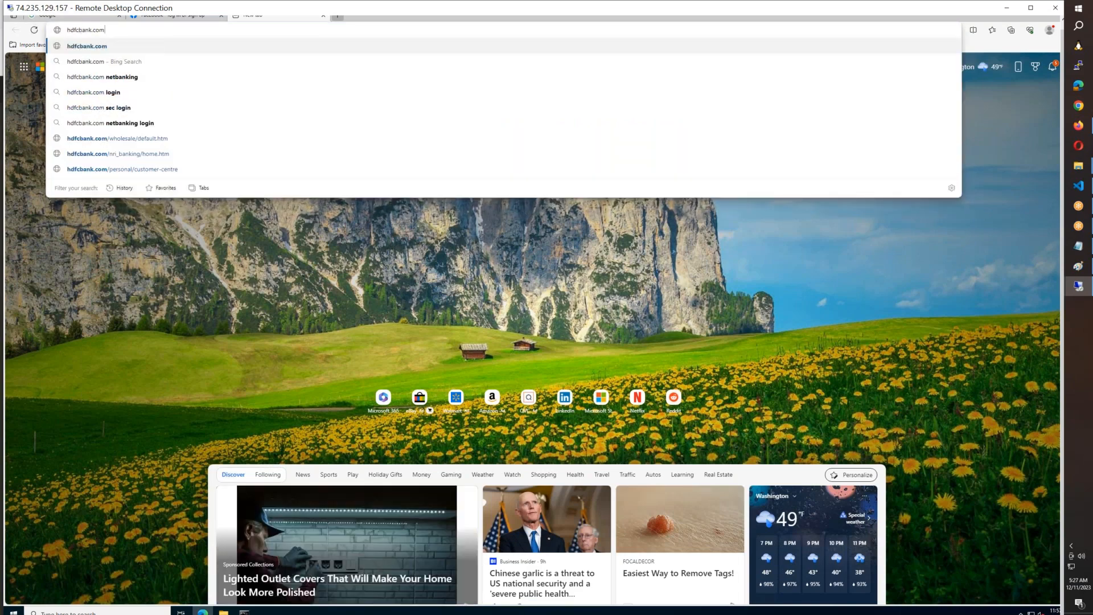
key("Return")
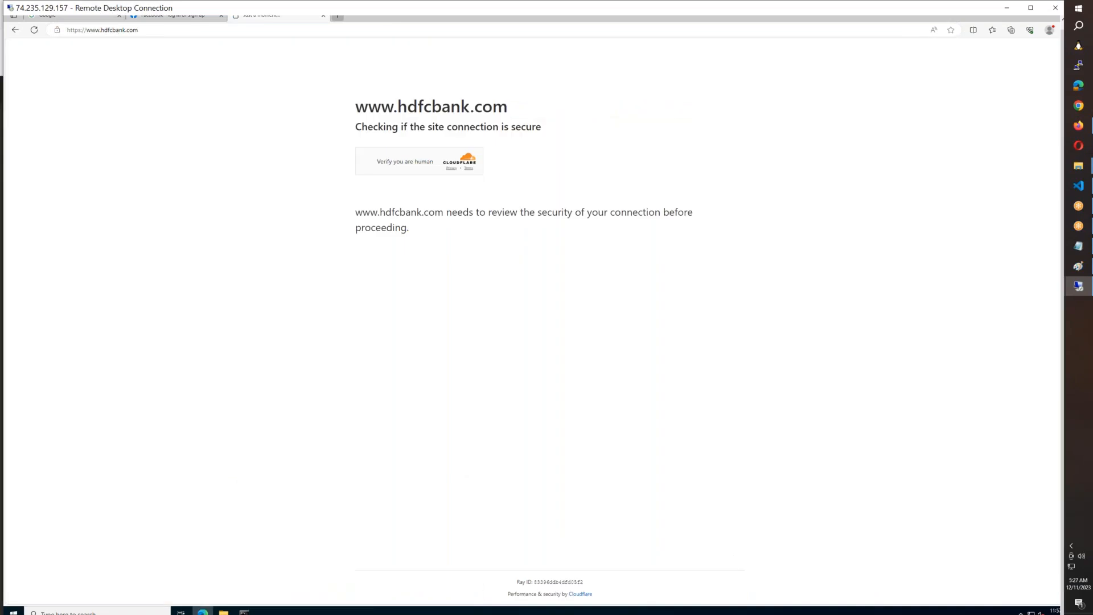
Step: Switch to the 168.61.6.76 Remote Desktop session, allow network discovery on its network, and close Server Manager with its Azure Arc notice
mouse_move(1069, 286)
left_click(1037, 326)
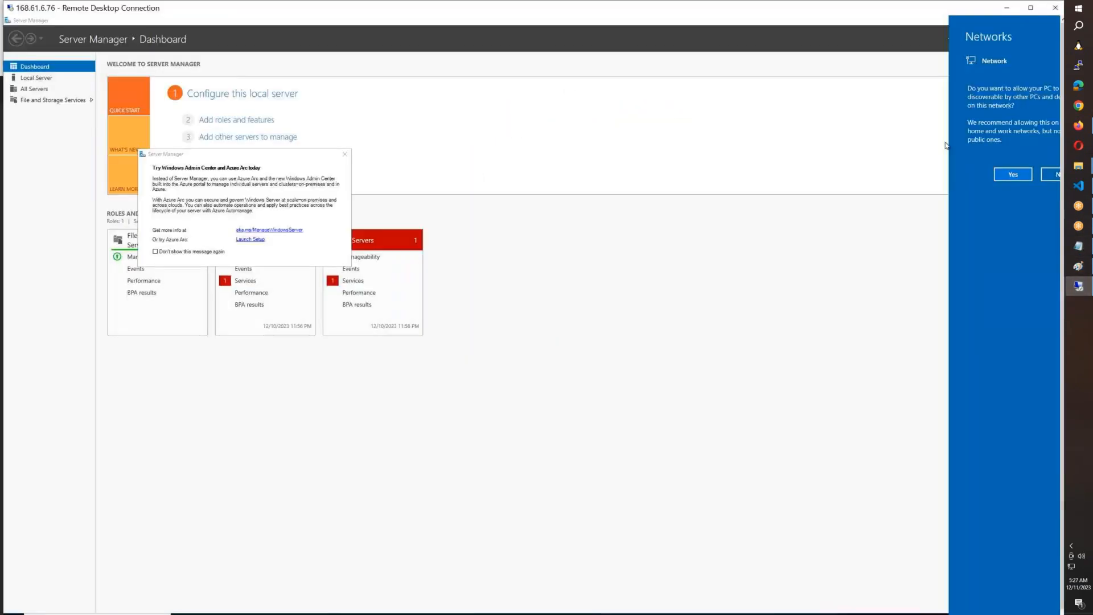
left_click(1015, 175)
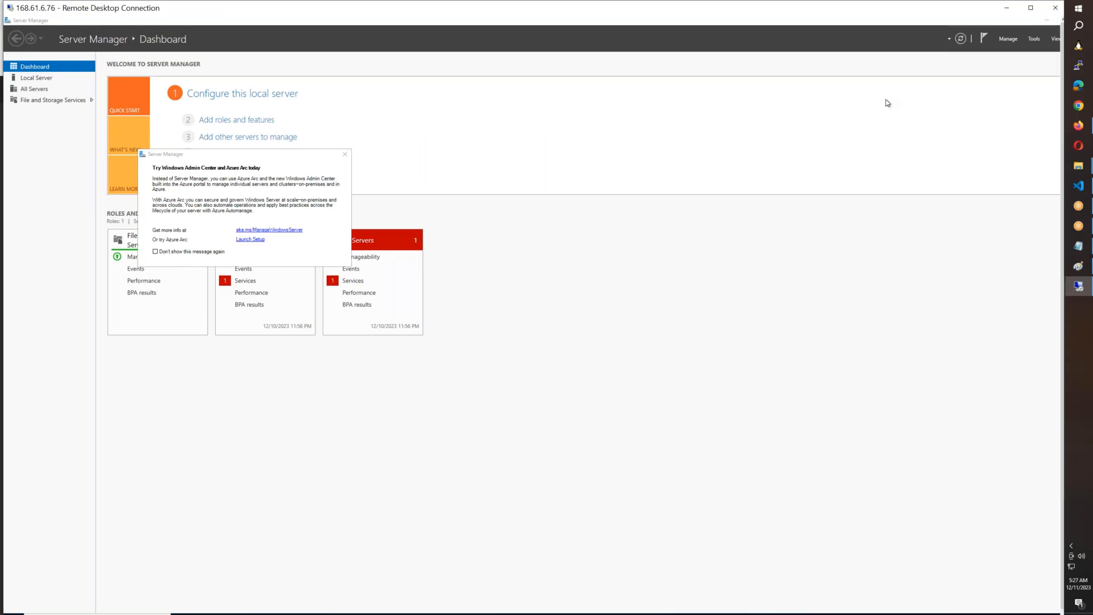
left_click(659, 142)
left_click_drag(934, 21, 790, 149)
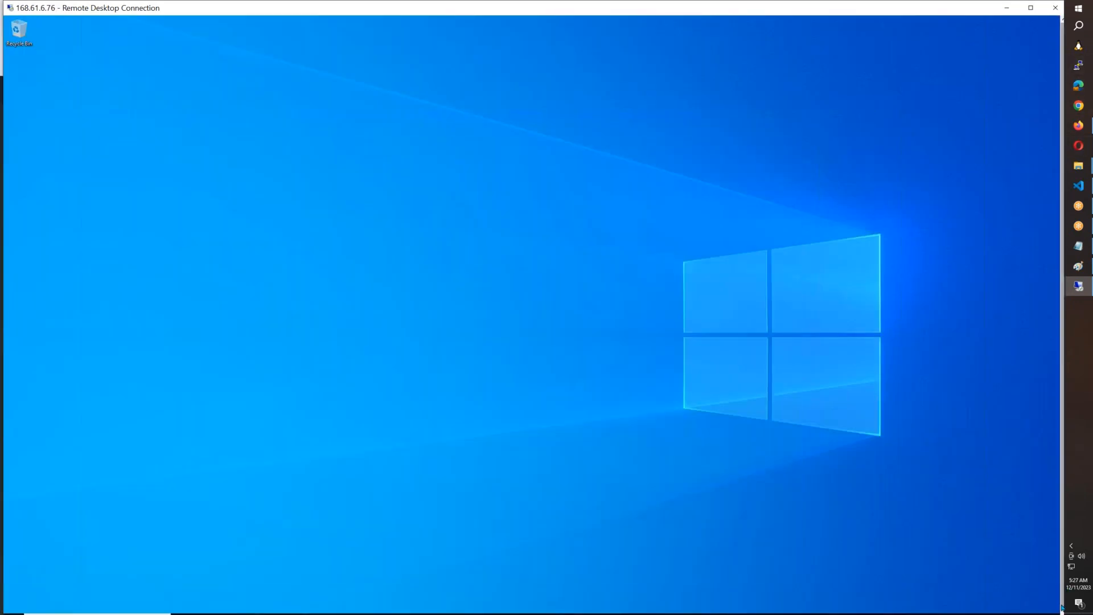
Step: Launch the Windows firewall settings on the 168.61.6.76 server through the Run dialog
left_click(1061, 607)
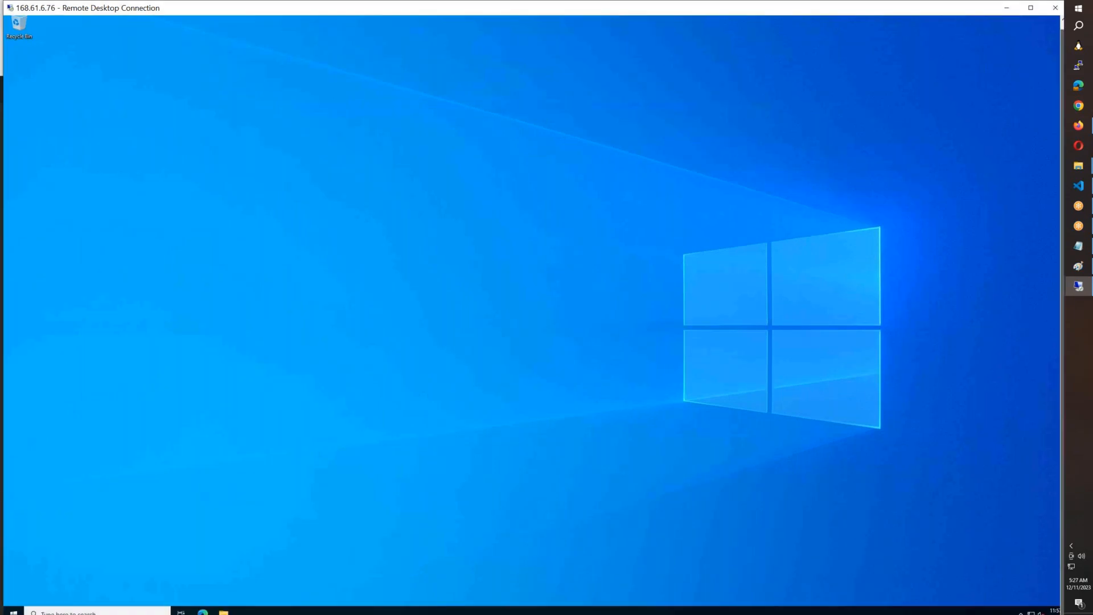
right_click(15, 611)
left_click(37, 569)
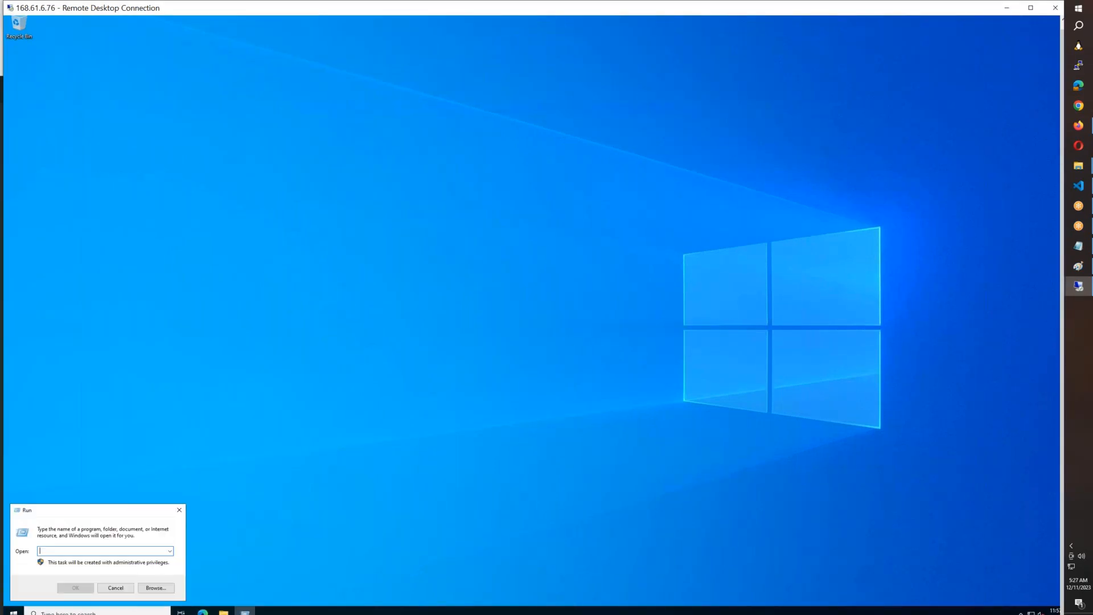
type("firewall")
key("Return")
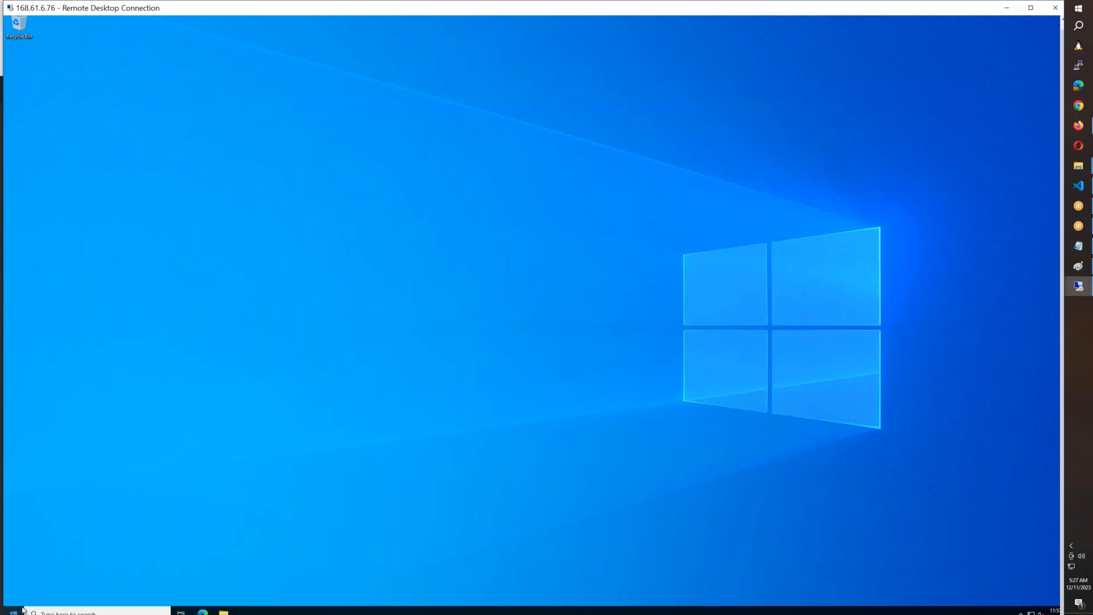
Step: Open a maximized Command Prompt with enlarged text on the 168.61.6.76 server and run hostname to identify the machine
right_click(13, 611)
left_click(49, 570)
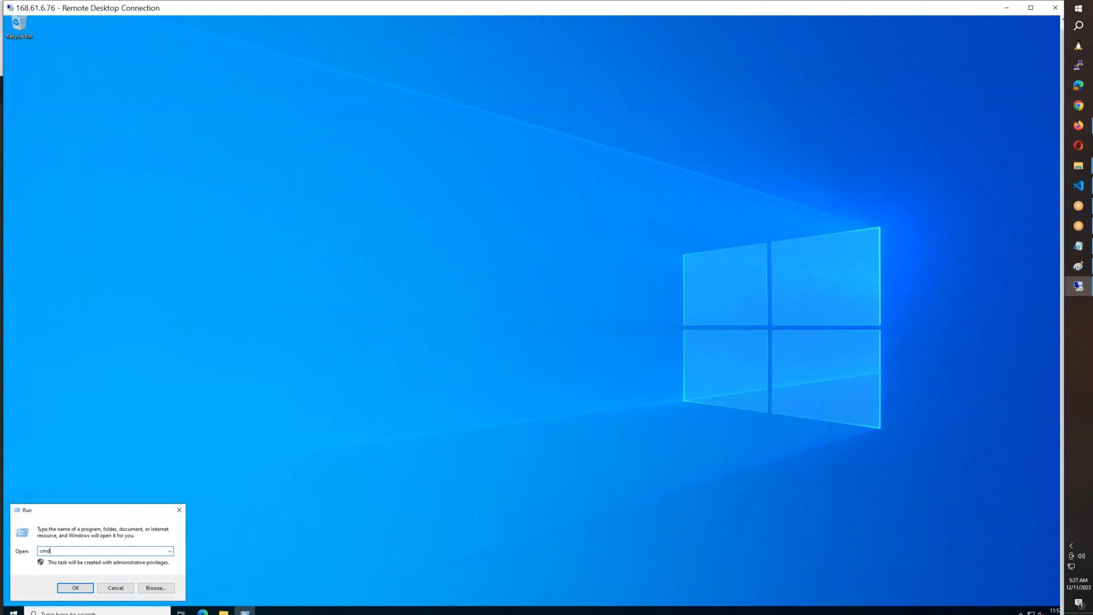
key("Return")
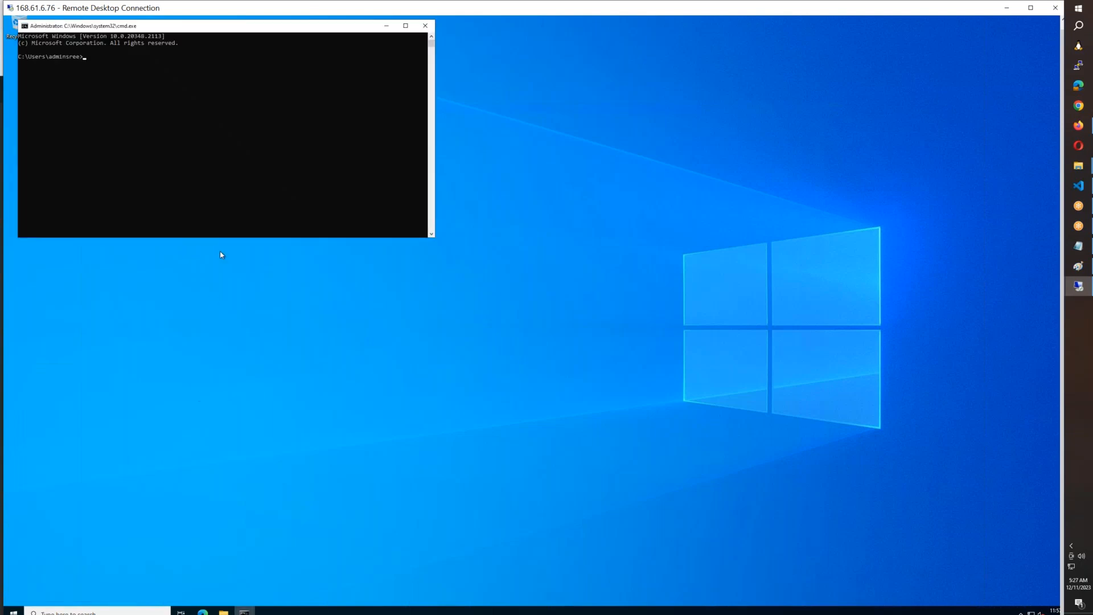
left_click(409, 27)
scroll(339, 218, "up", 5, "ctrl")
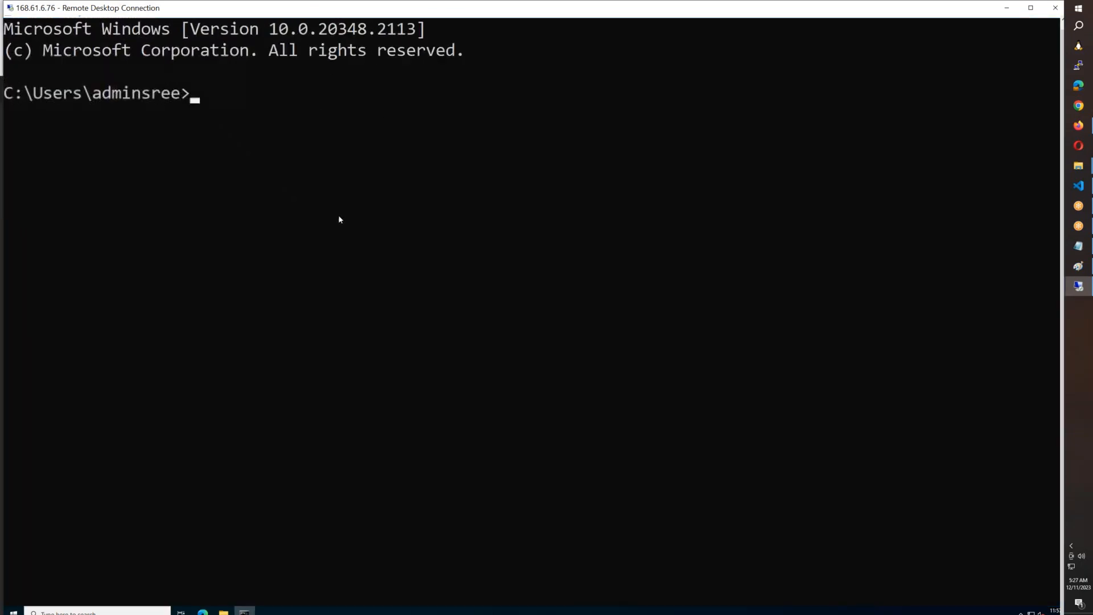
type("hostname")
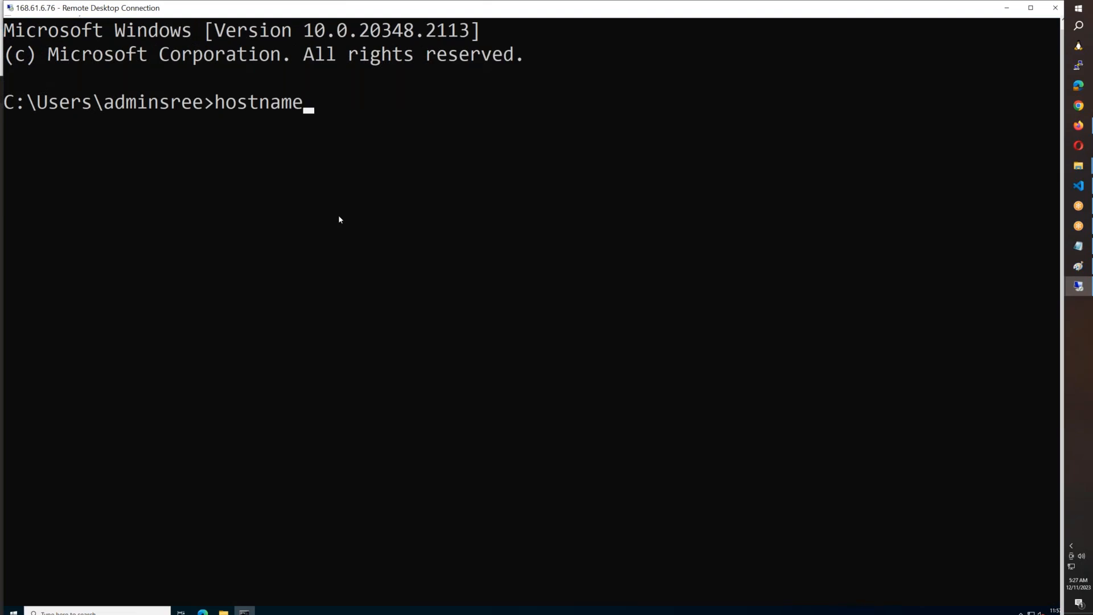
key("Return")
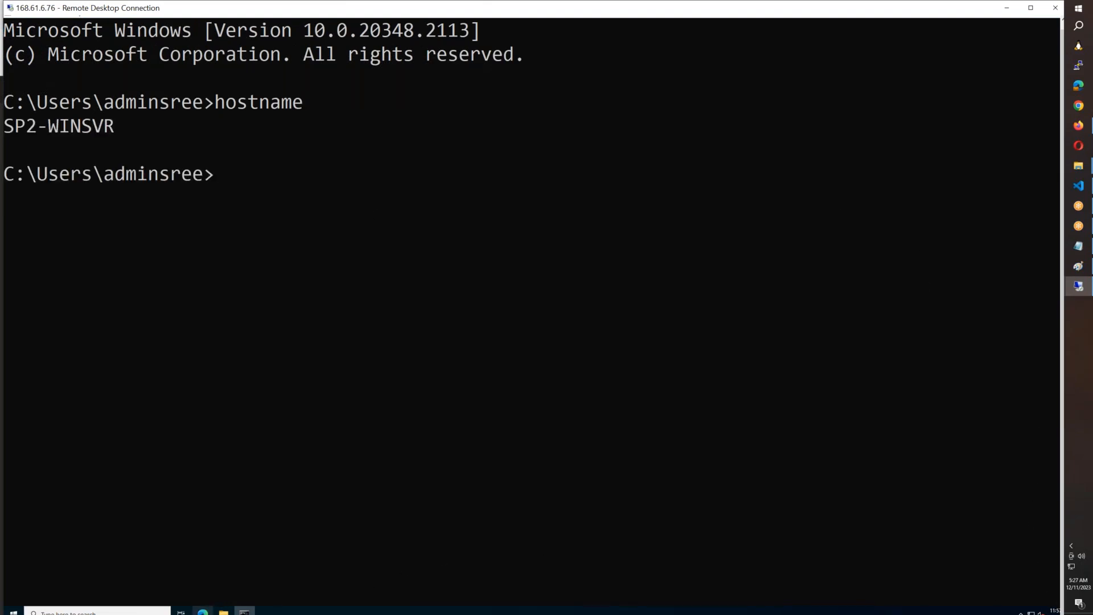
Step: Launch Microsoft Edge on the server and complete its first-run setup, starting without signing in to sync data
left_click(203, 612)
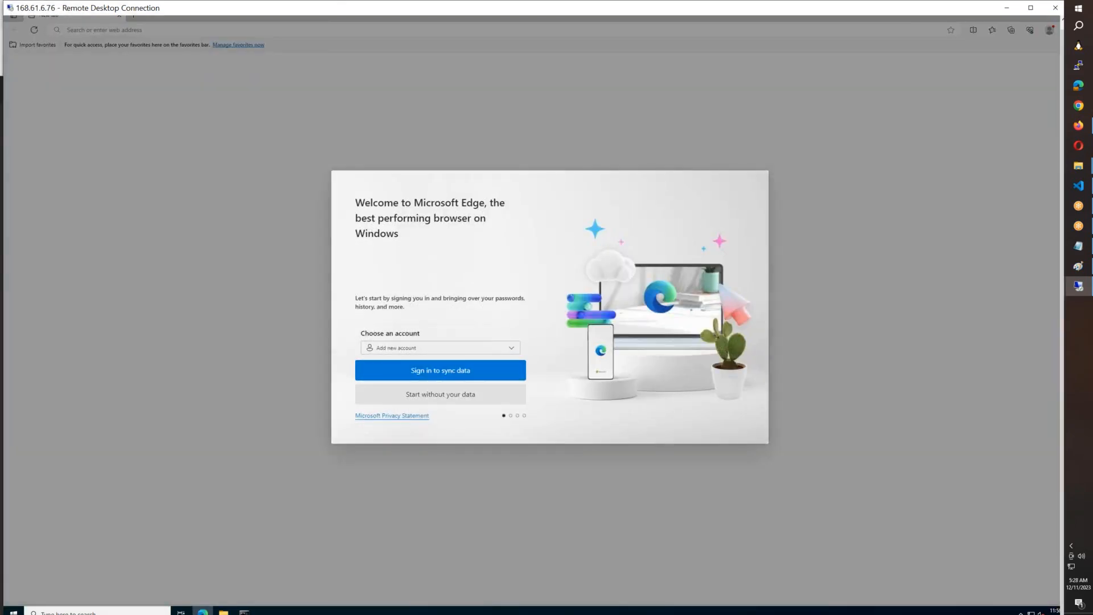
left_click(467, 400)
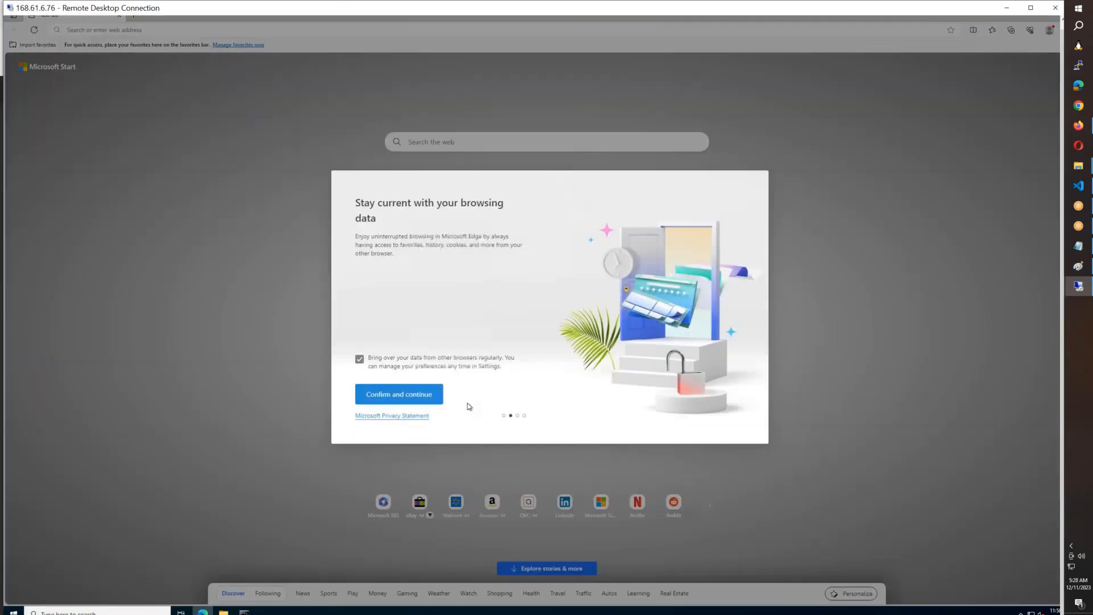
left_click(400, 394)
left_click(441, 393)
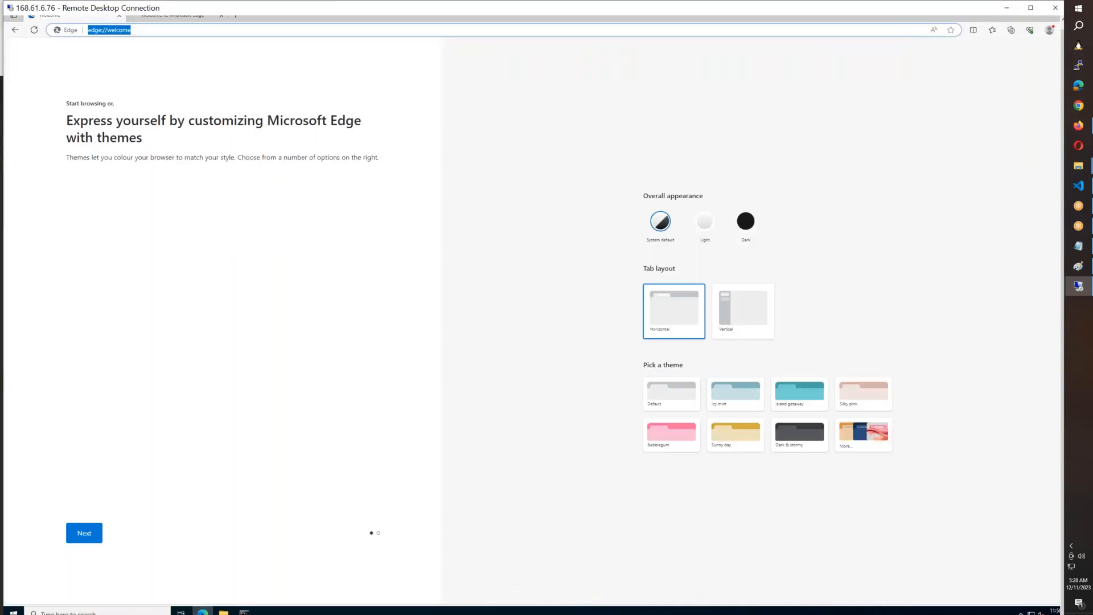
Step: Load google.com in the first browser tab as an internet access test
left_click(54, 26)
type("google")
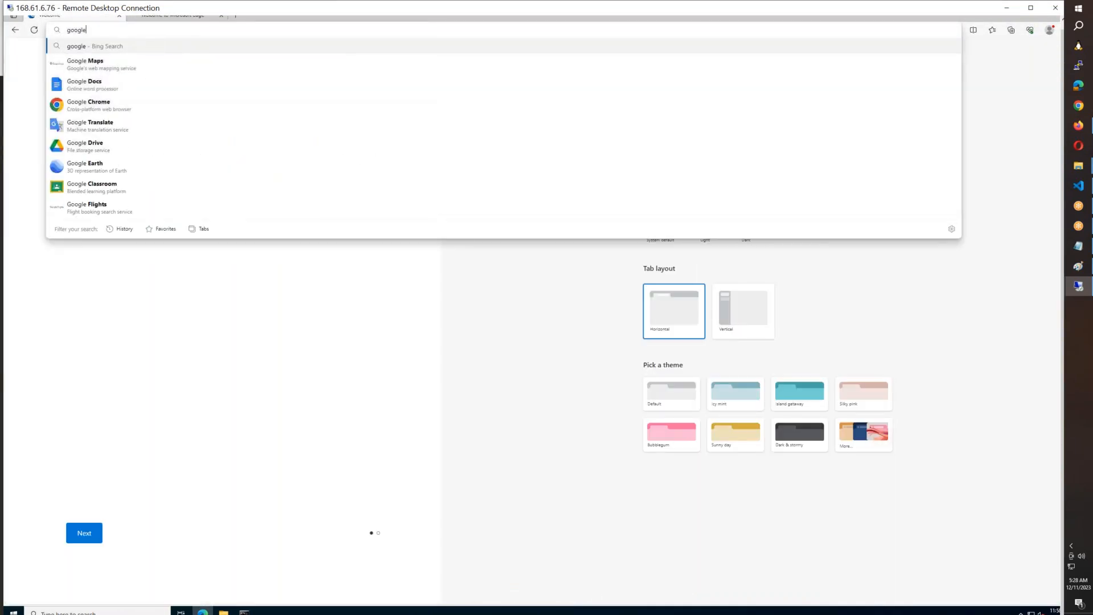
key("ctrl+Return")
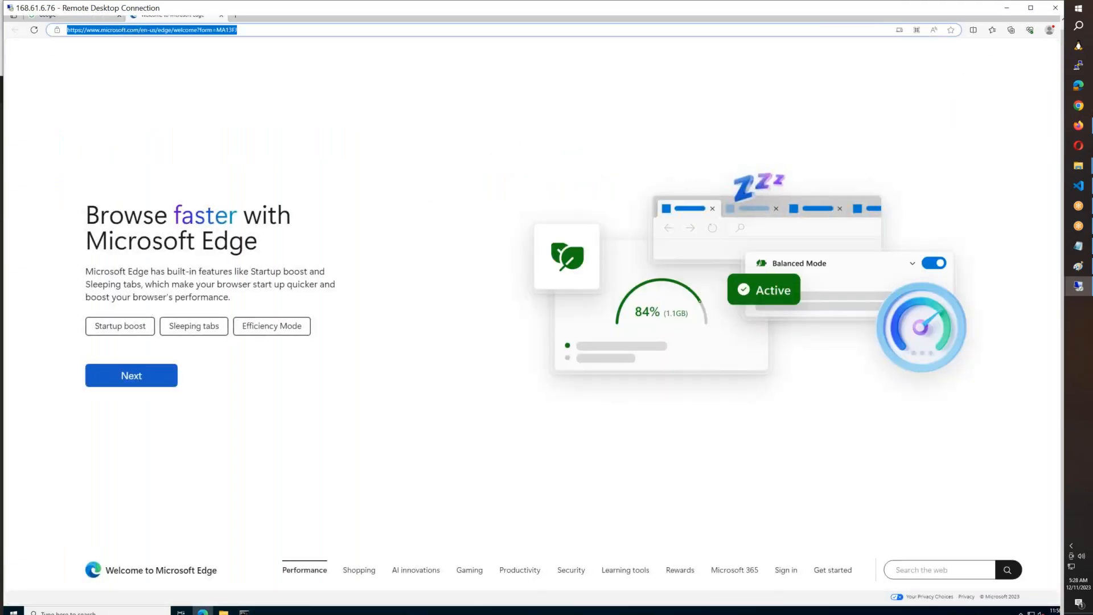
Step: Load amazon.in in the second browser tab, replacing the Edge welcome page, and check both the Google and Amazon pages
type("amazon.in")
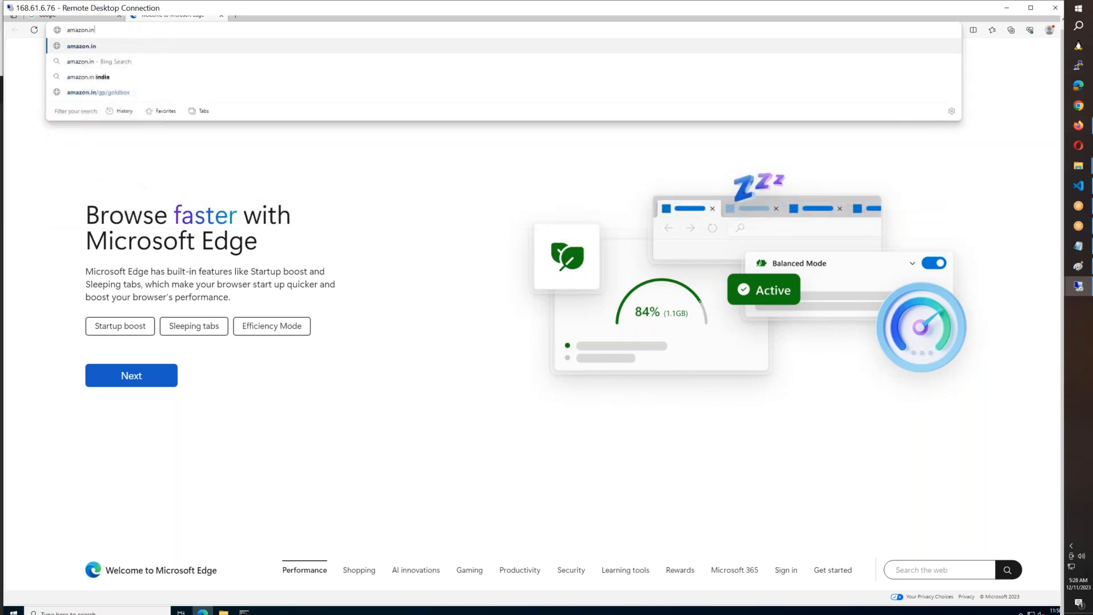
key("Return")
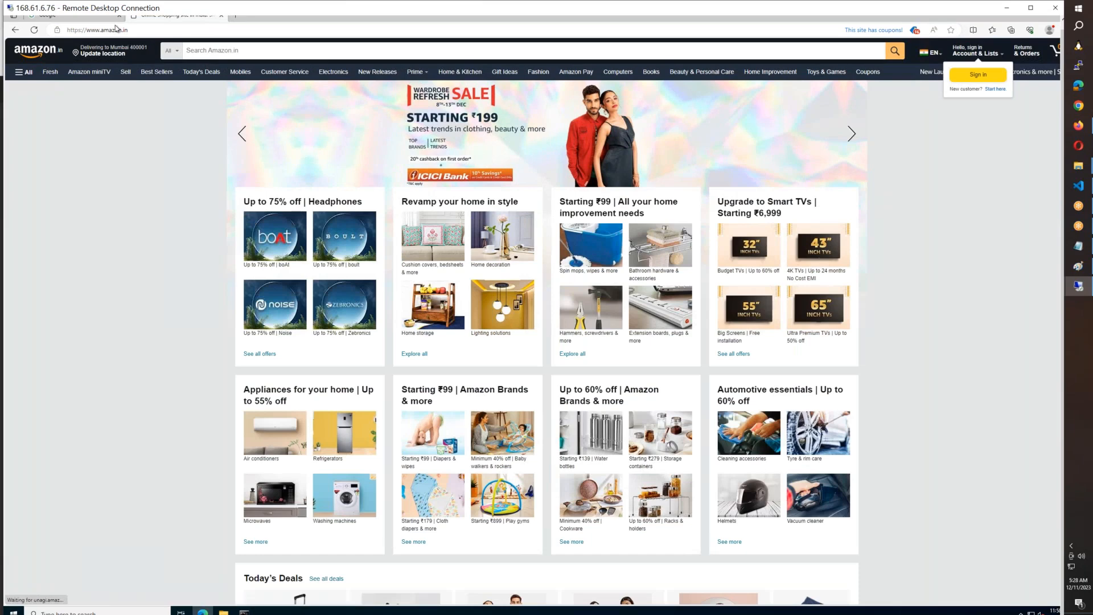
left_click(77, 21)
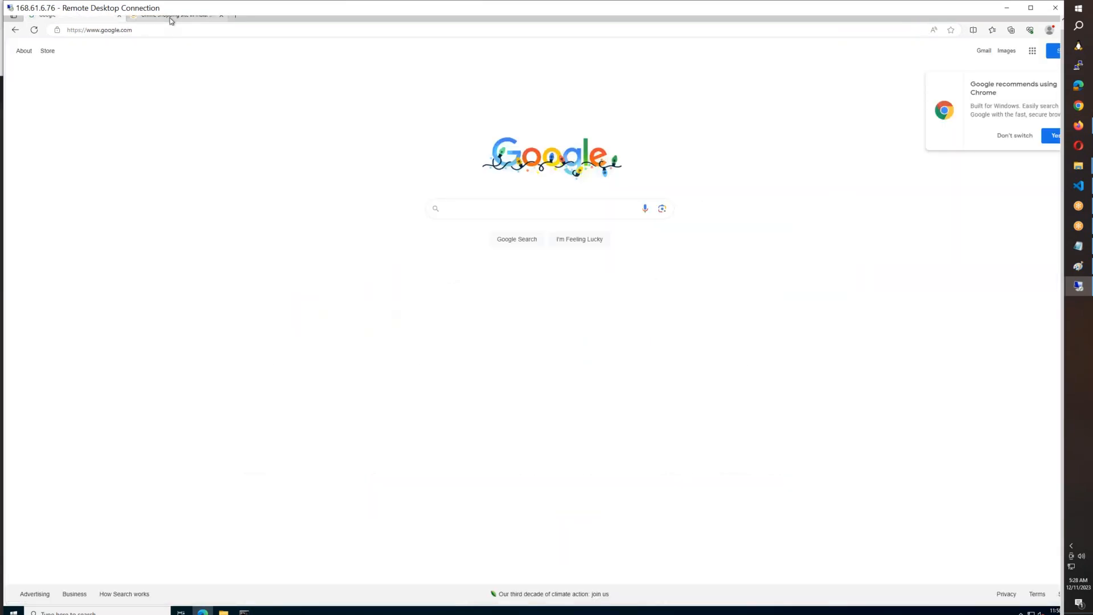
left_click(169, 18)
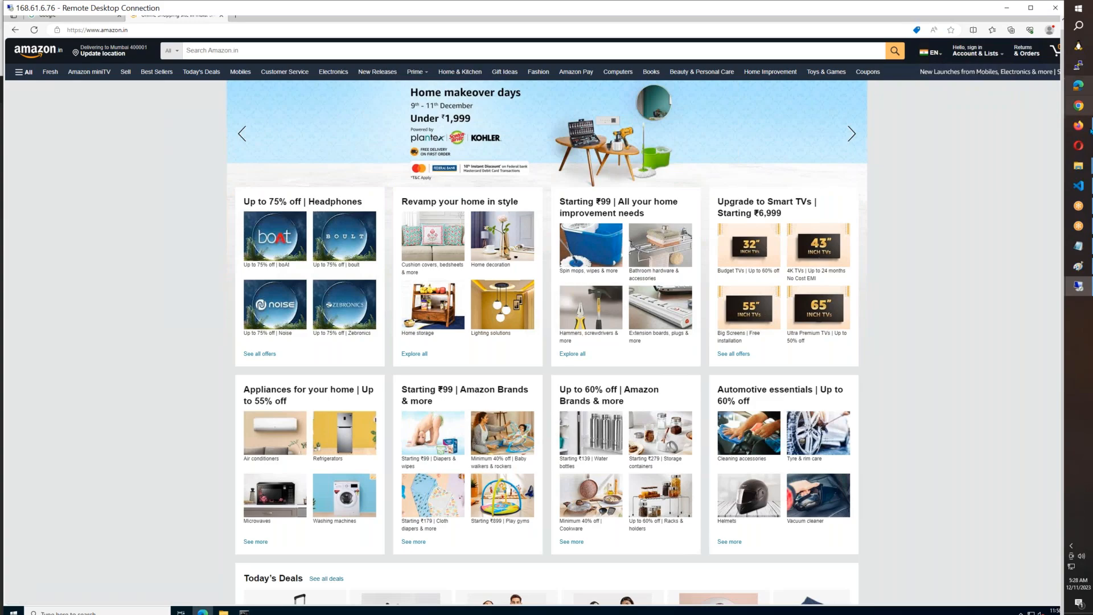
Step: Switch to the Azure portal in Firefox and go to the AZFW1 firewall resource from its completed deployment
left_click(1080, 266)
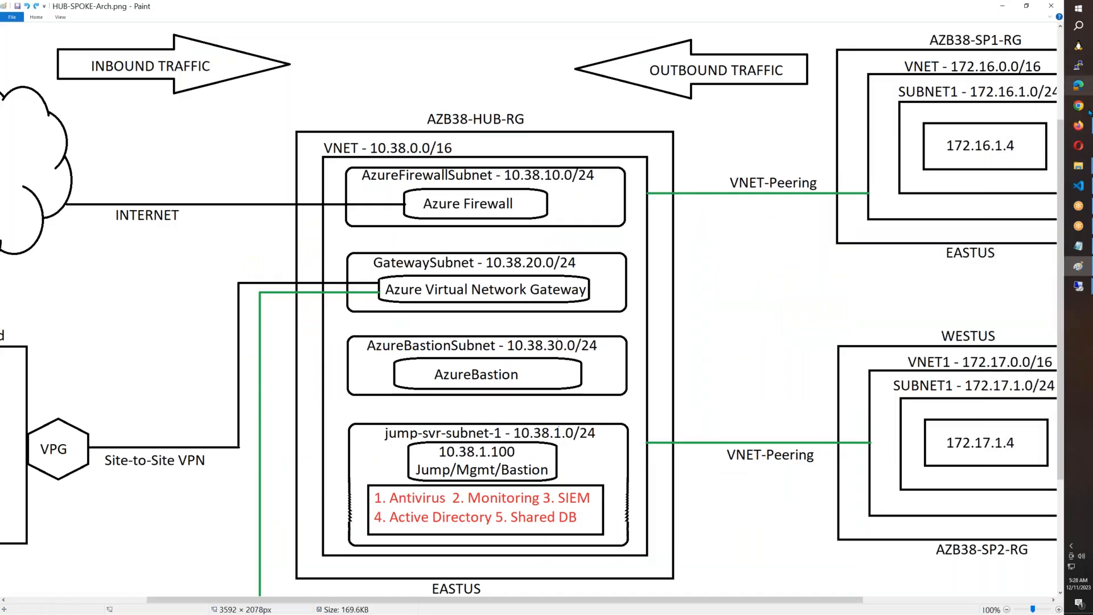
left_click(1078, 125)
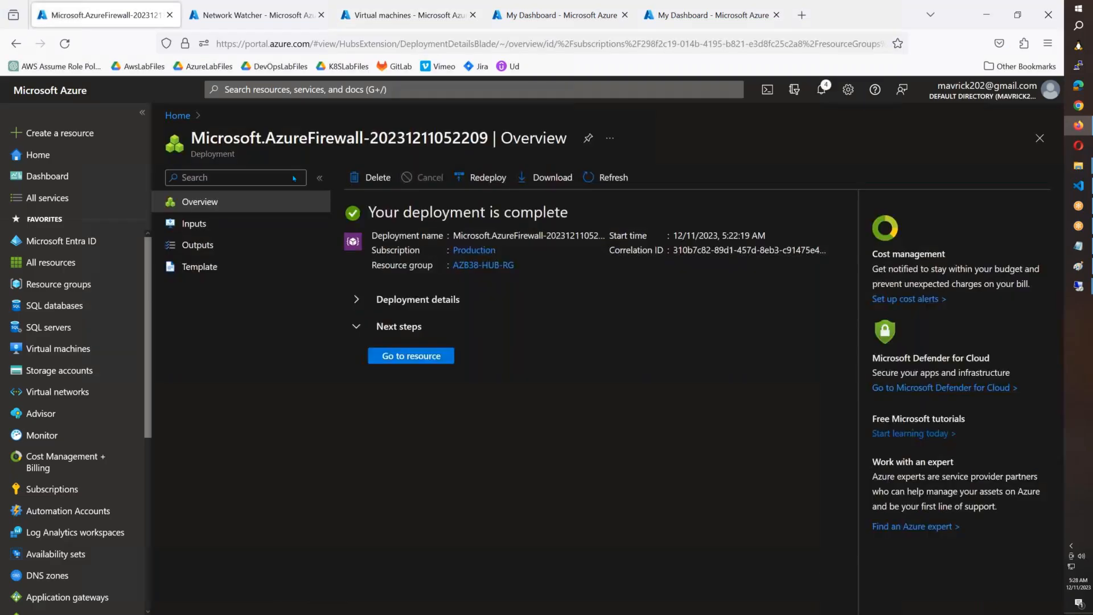
left_click(426, 354)
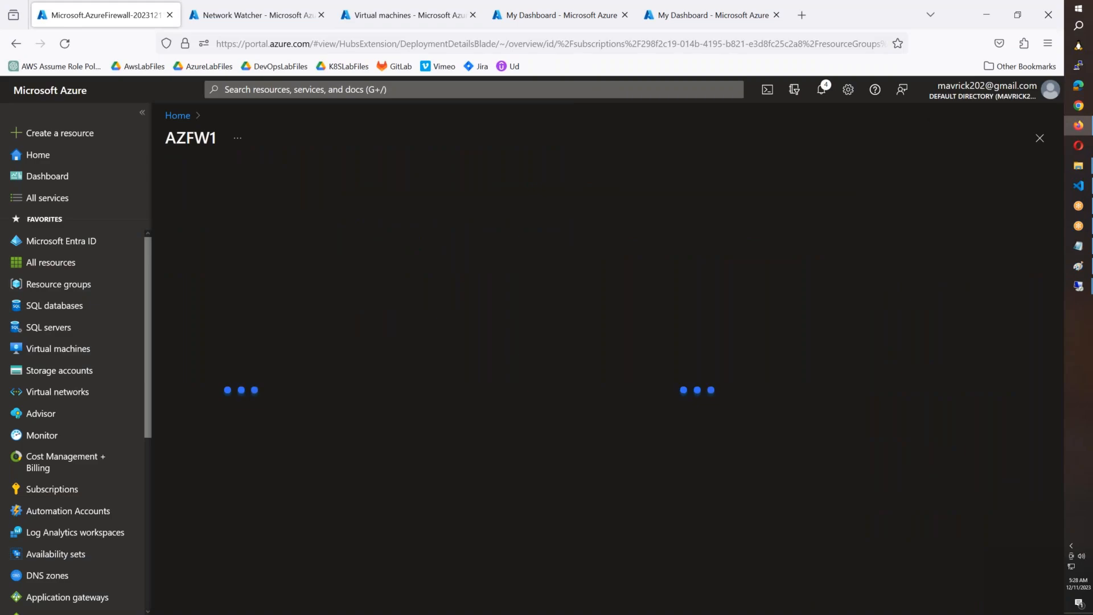
Step: Switch to the hub-spoke diagram in Paint and draw a freehand line from the 172.16.1.4 server to the internet cloud
left_click(1078, 266)
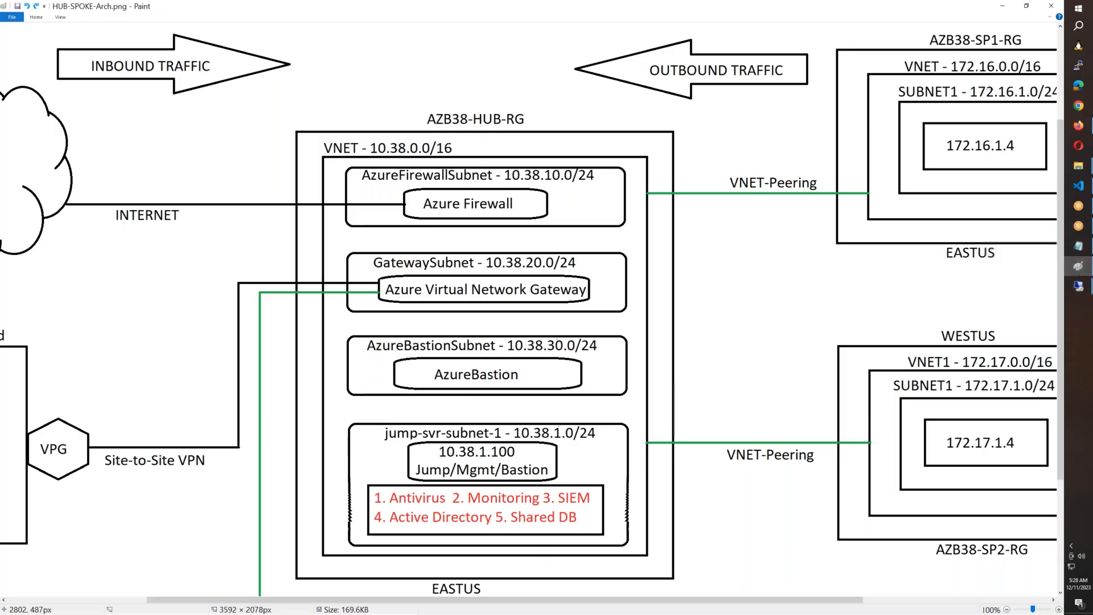
mouse_move(975, 135)
left_mouse_down()
mouse_move(513, 120)
mouse_move(5, 143)
left_mouse_up()
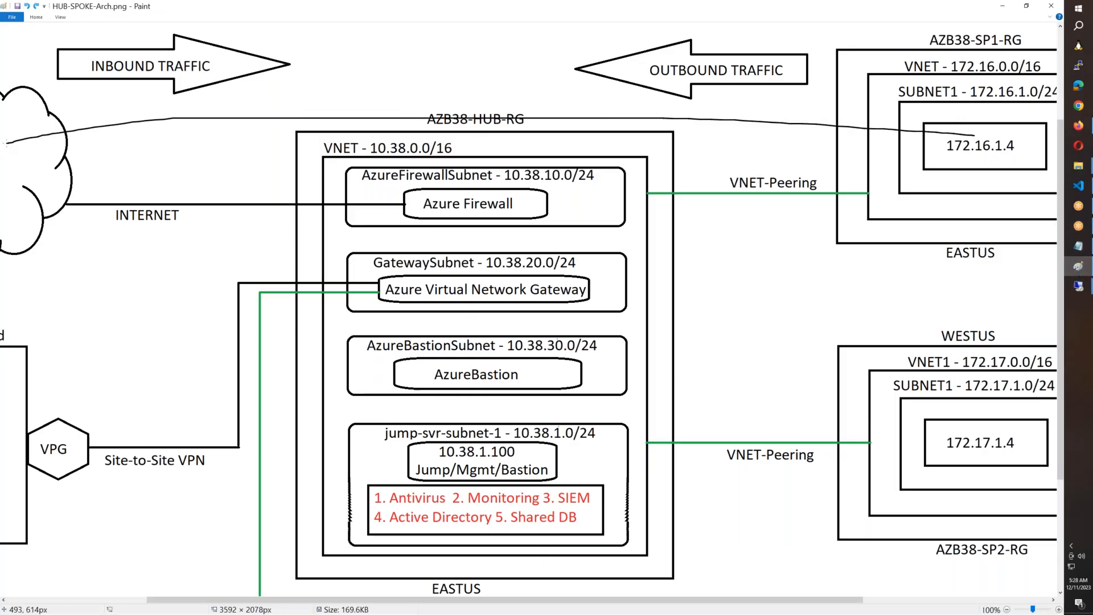
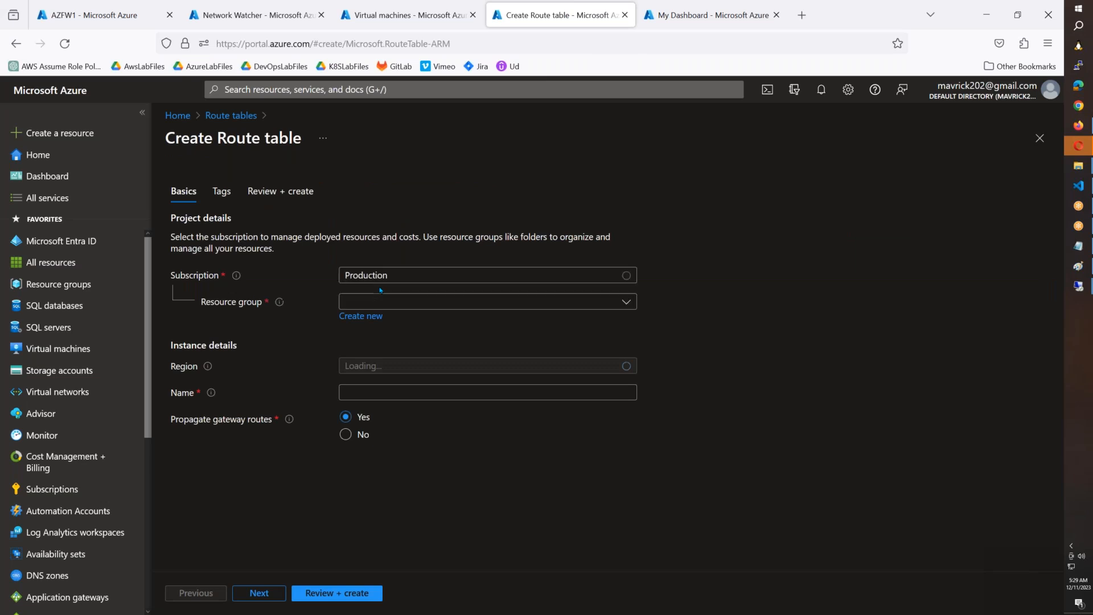
Step: Fill in the new route table's basics: resource group AZB38-SP1-RG, region East US, name SP1-RT
left_click(382, 302)
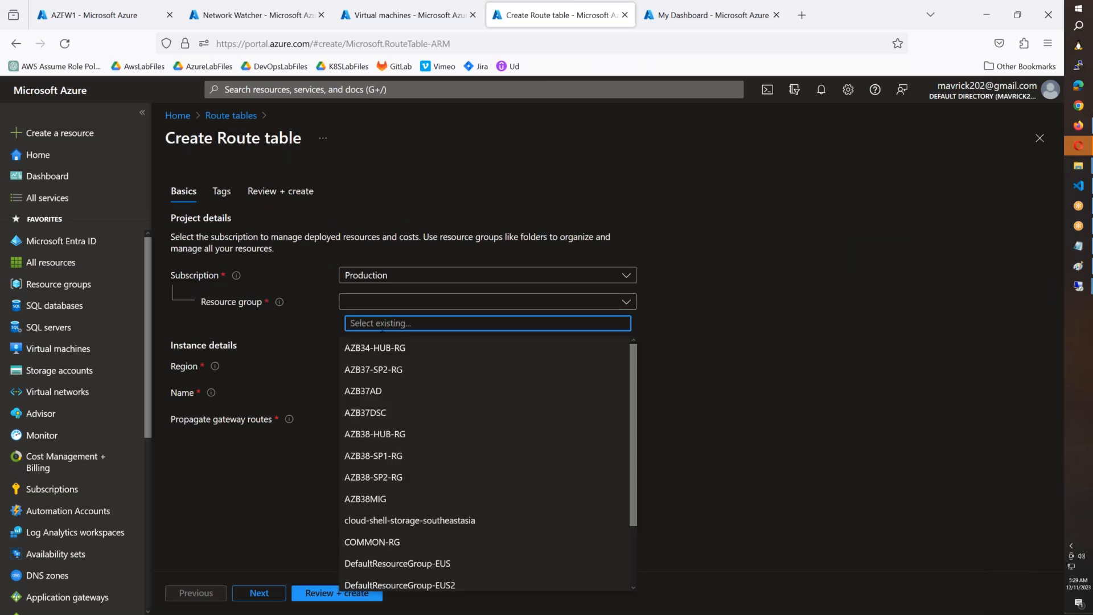
left_click(386, 459)
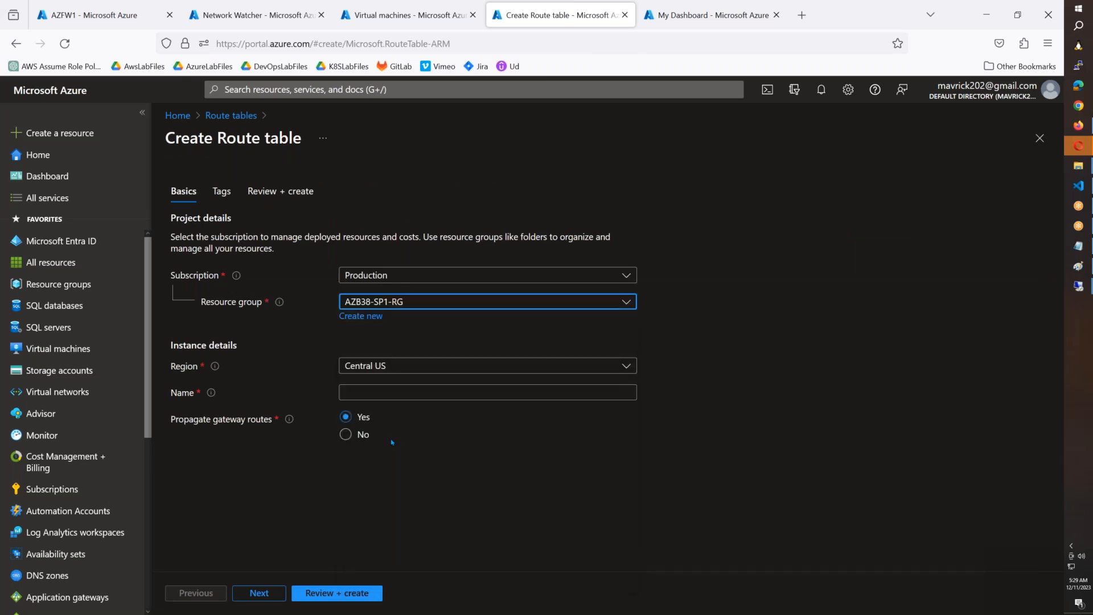
left_click(399, 366)
type("eas")
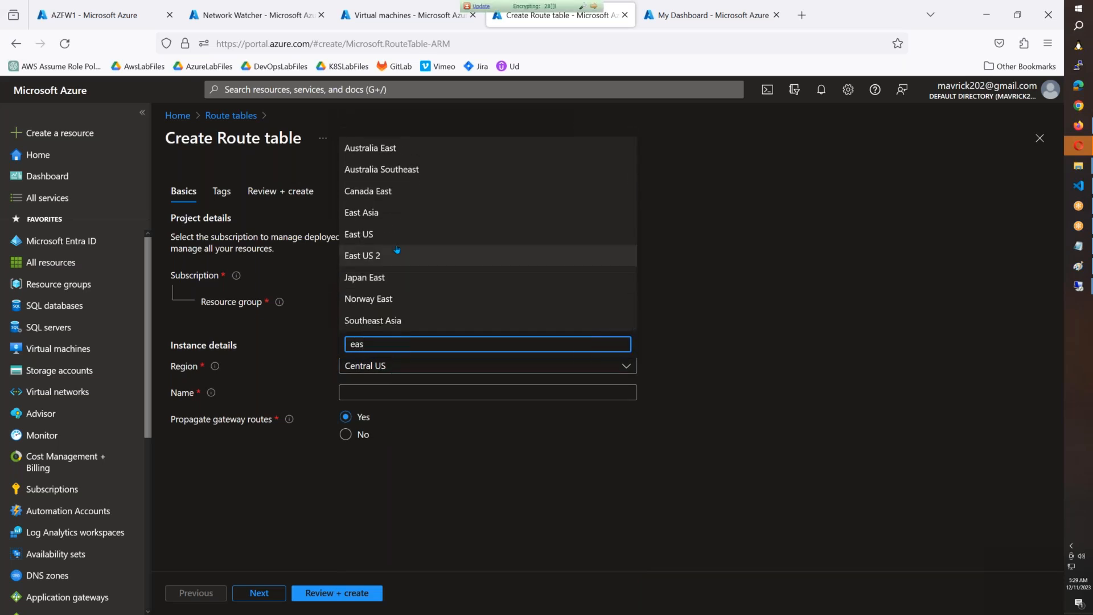
left_click(370, 235)
left_click(387, 393)
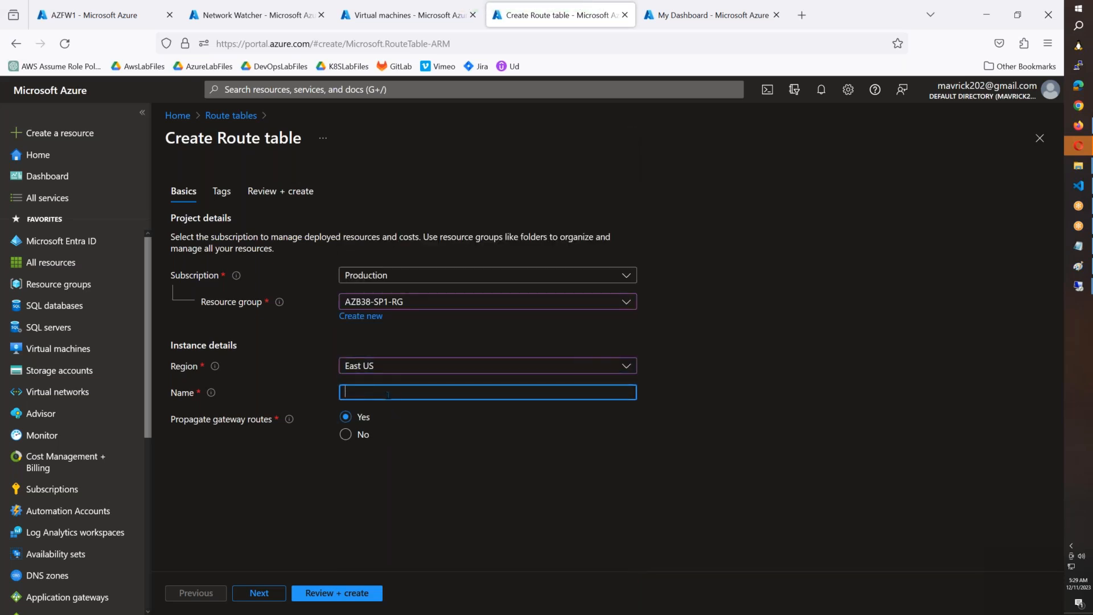
type("SP1-")
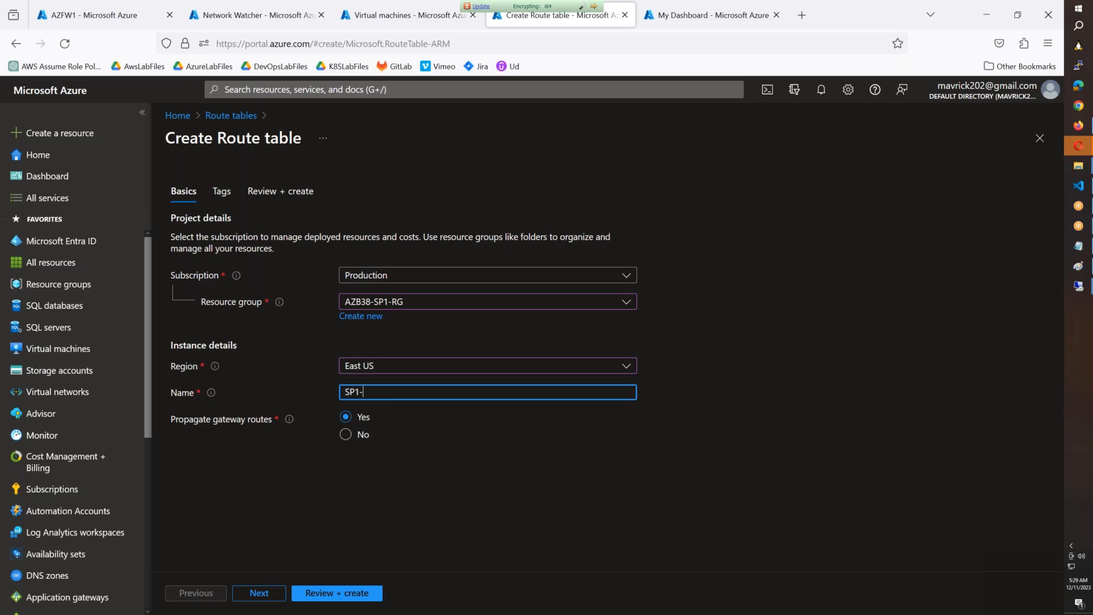
type("RT")
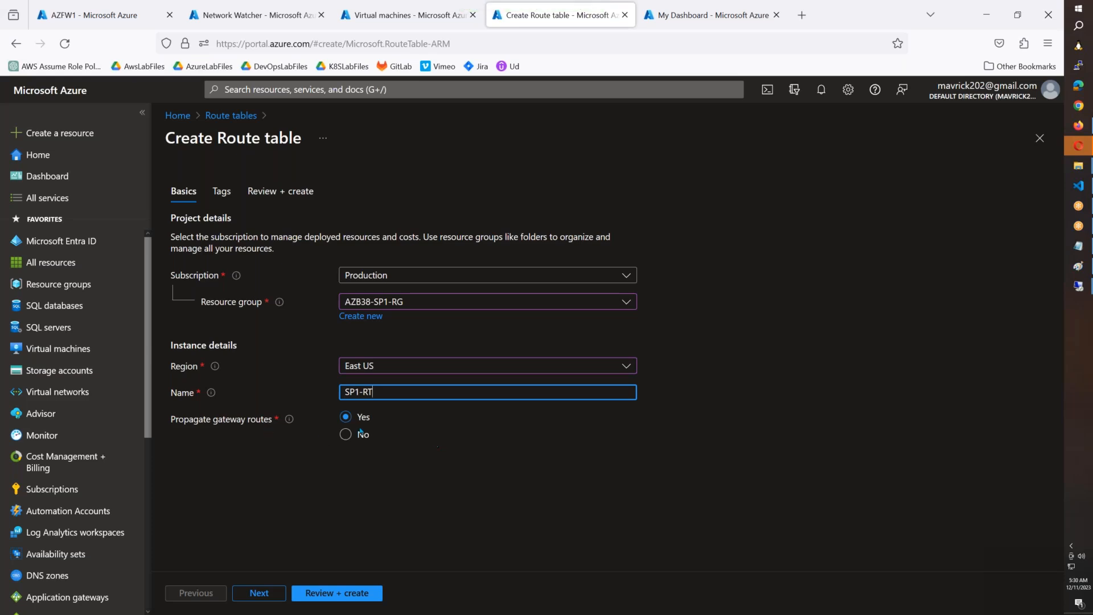
Step: Review the SP1-RT route table settings and try to create it in AZB38-SP1-RG
left_click(259, 593)
left_click(260, 593)
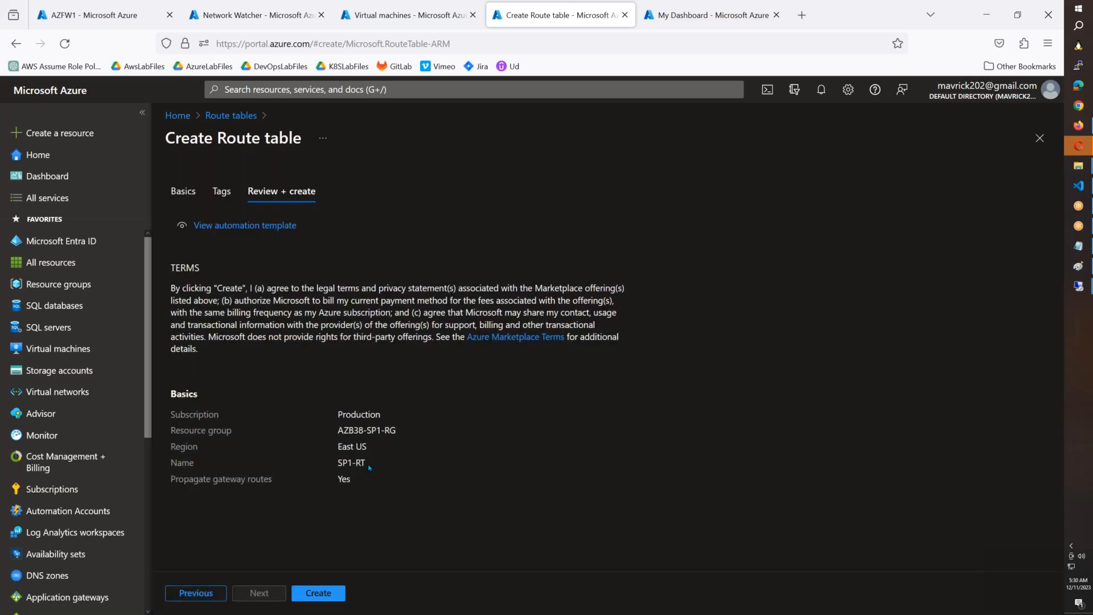
left_click_drag(368, 463, 336, 465)
left_click(303, 592)
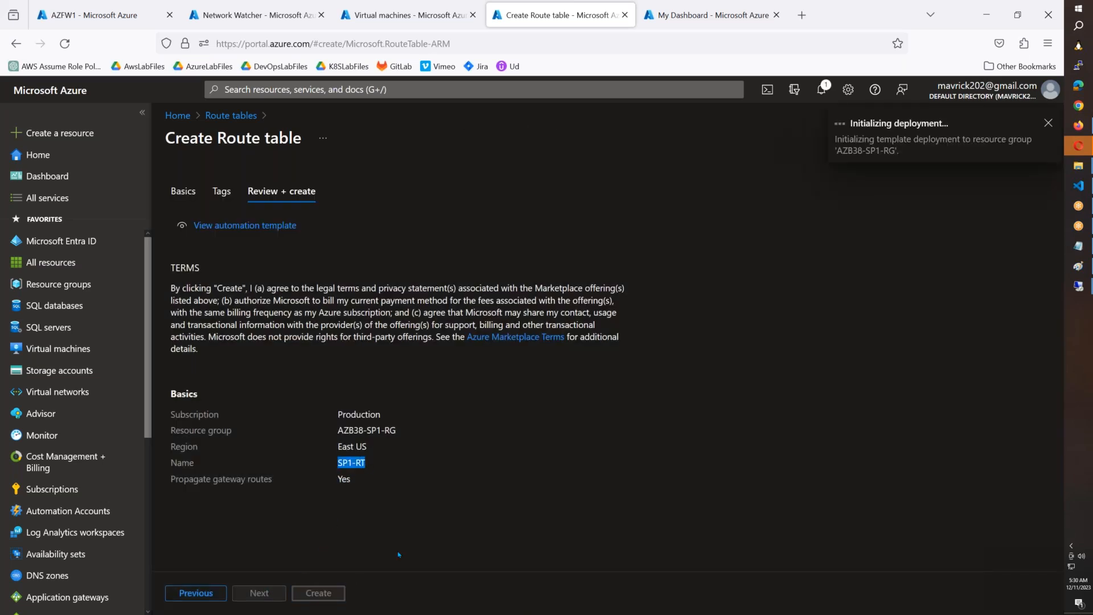
Step: Start another route table from the Route tables service and assign it to resource group AZB38-SP2-RG
left_click(339, 90)
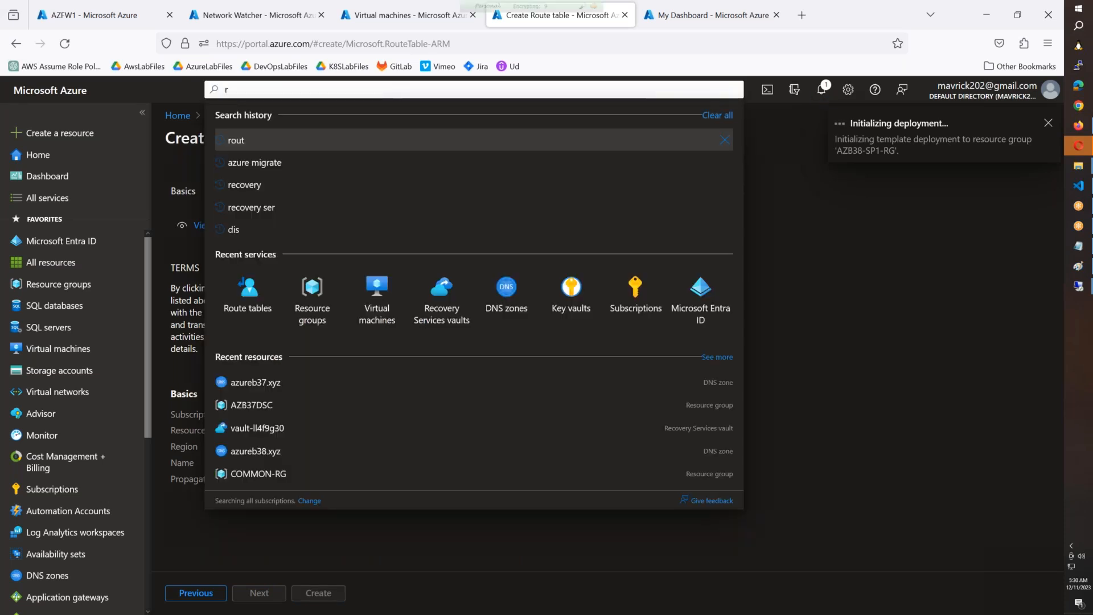
type("route")
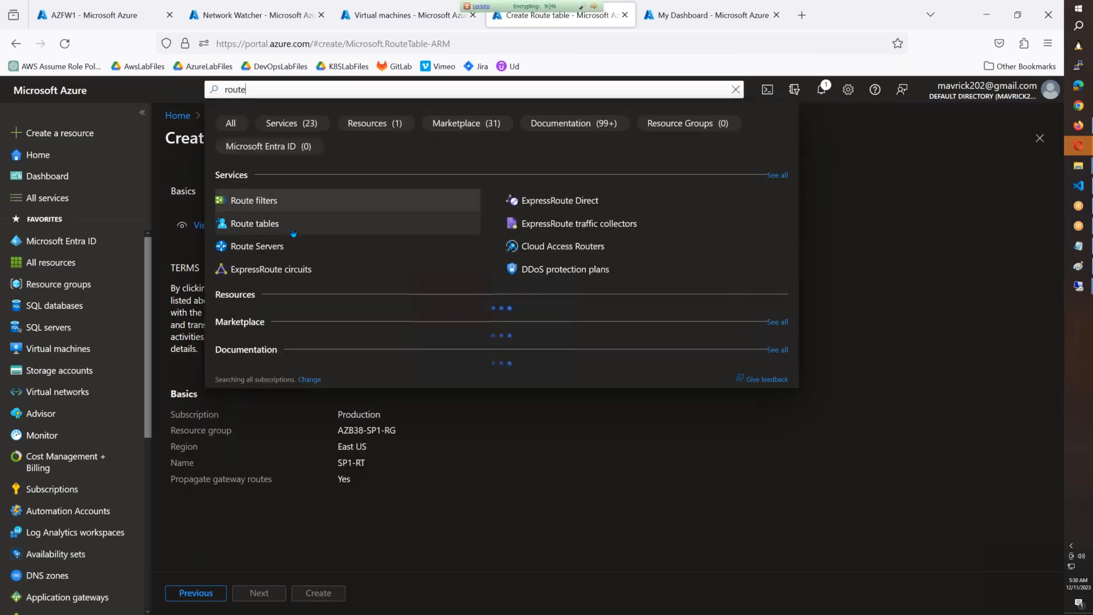
left_click(292, 227)
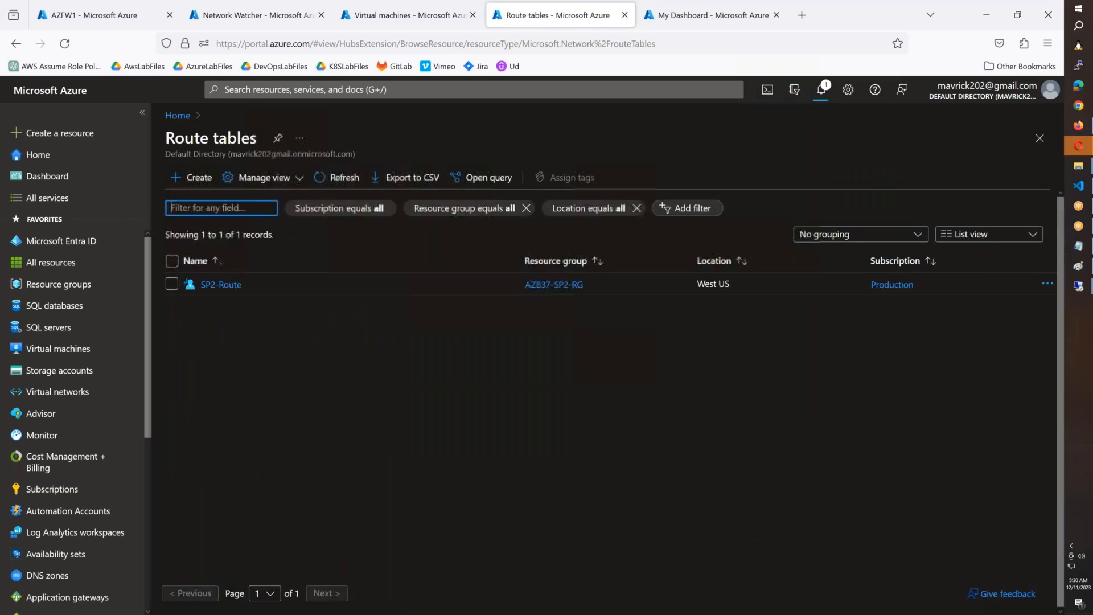
left_click(184, 177)
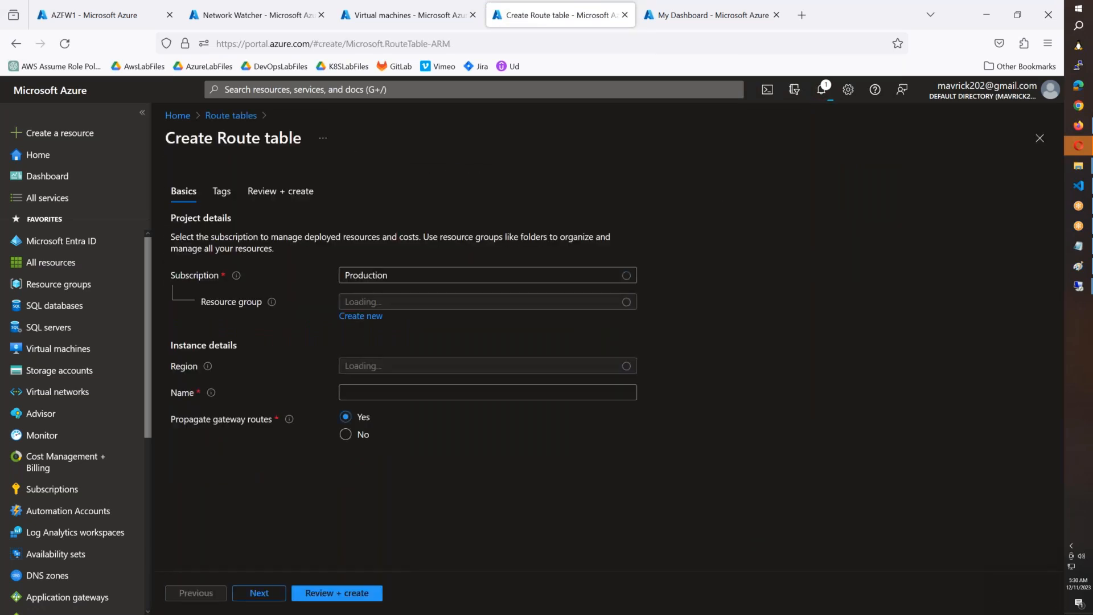
left_click(388, 301)
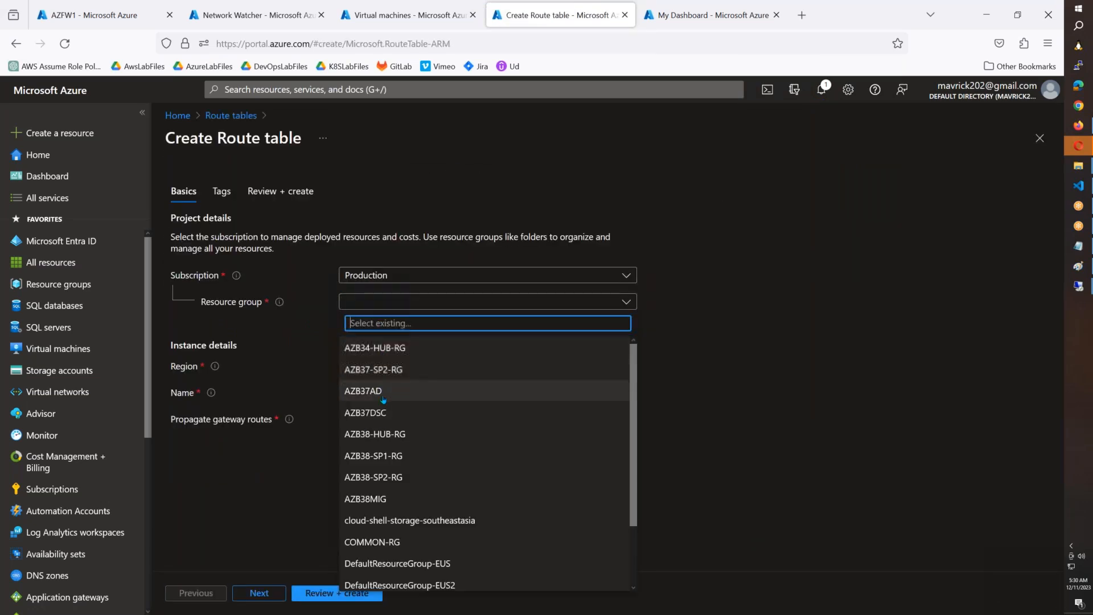
left_click(384, 477)
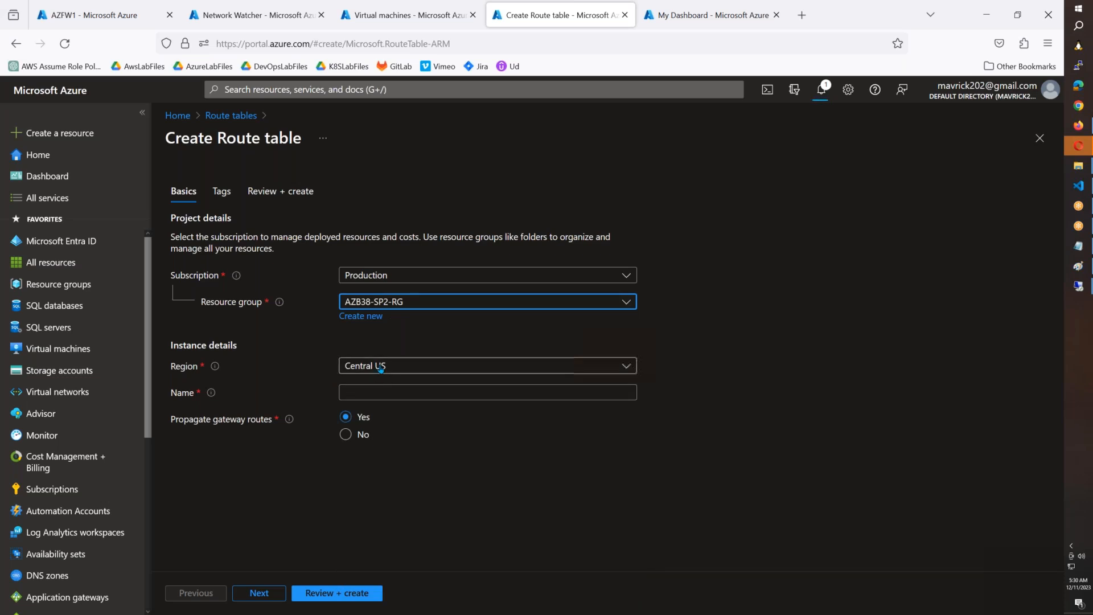
Step: Set the route table's region to West US, name it SP2-RT, and create it
left_click(487, 365)
type("west")
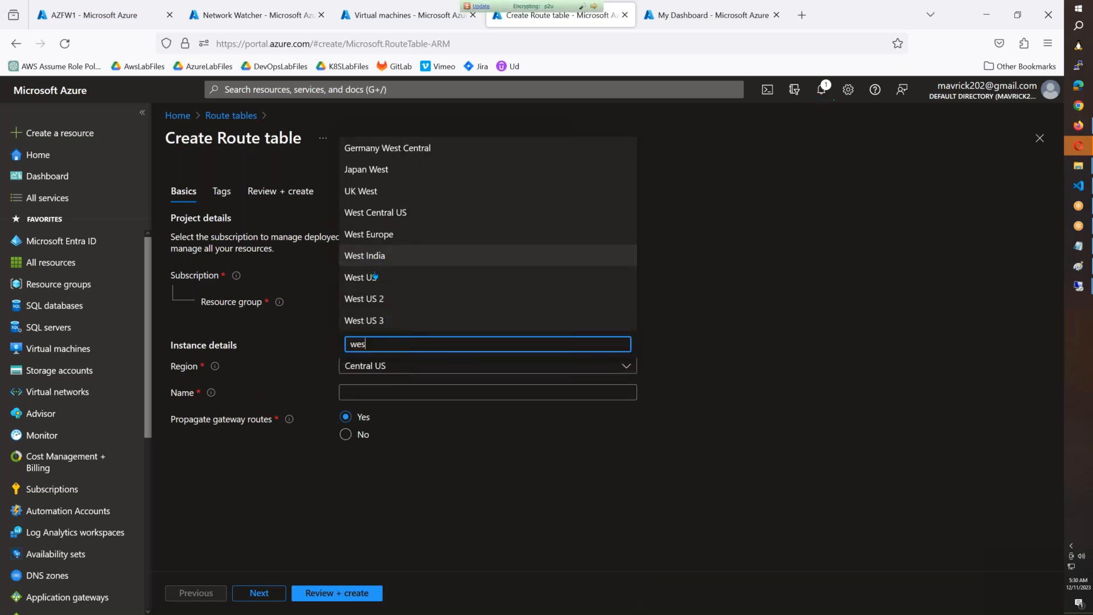
left_click(371, 277)
left_click(371, 393)
type("SP1-RT")
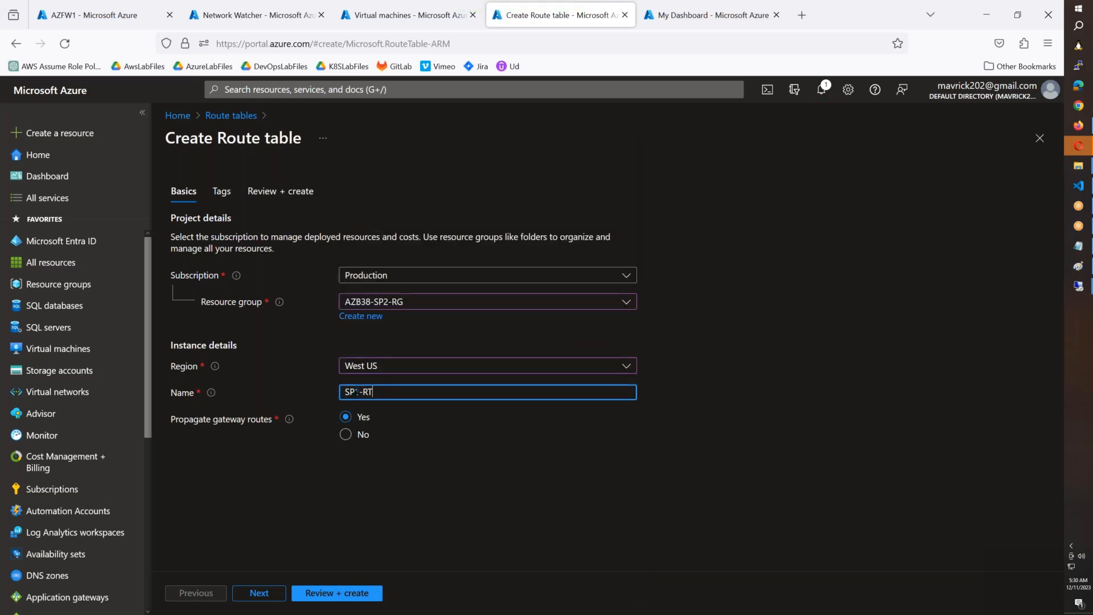
key("Left")
key("Left")
key("Left")
key("BackSpace")
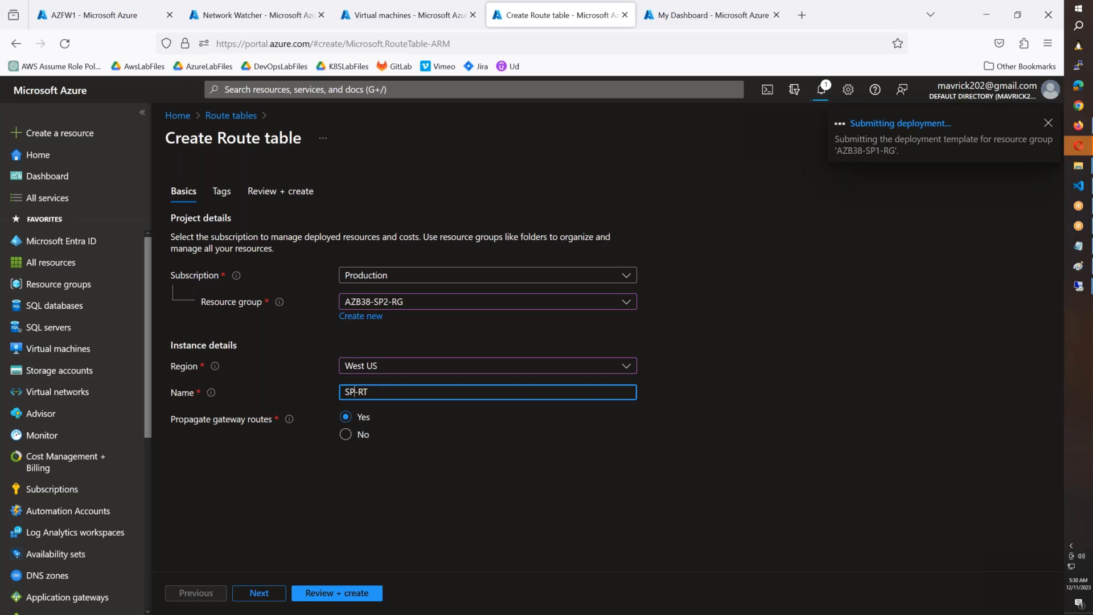
type("2")
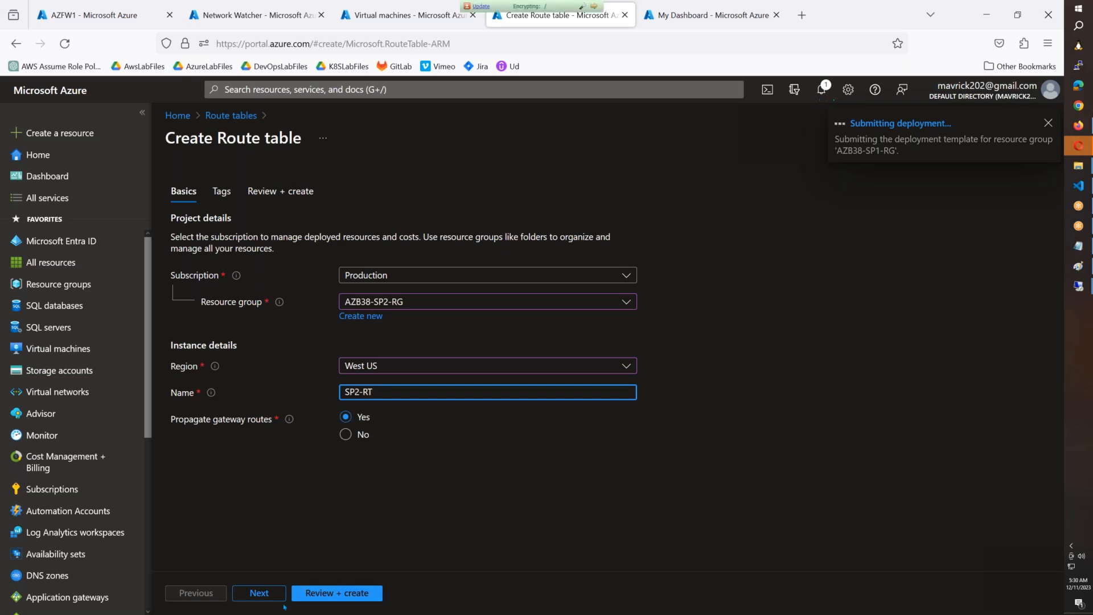
left_click(322, 594)
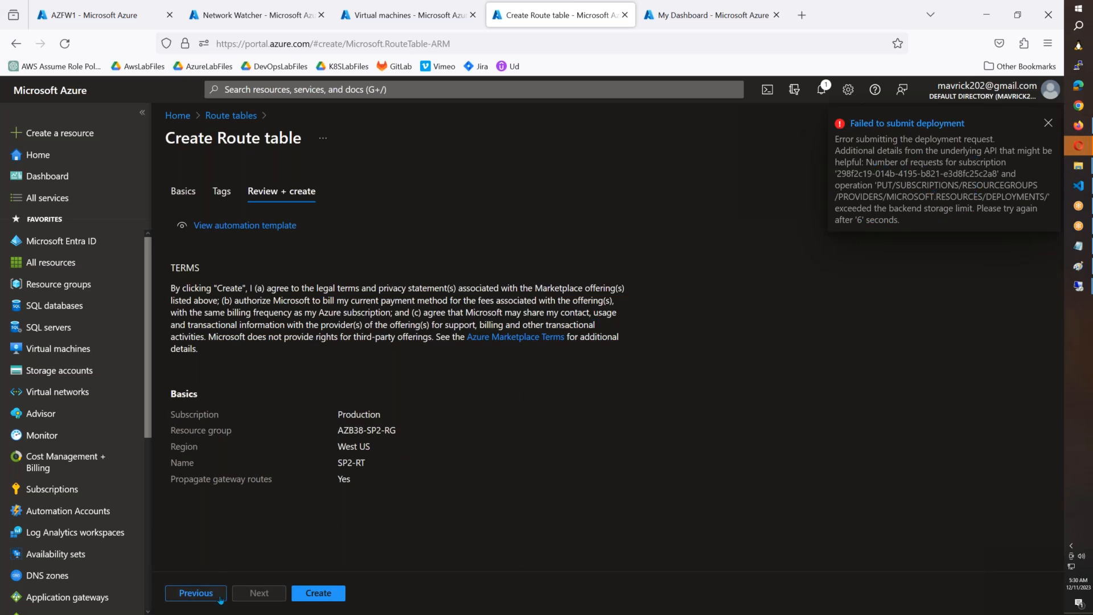
left_click(311, 593)
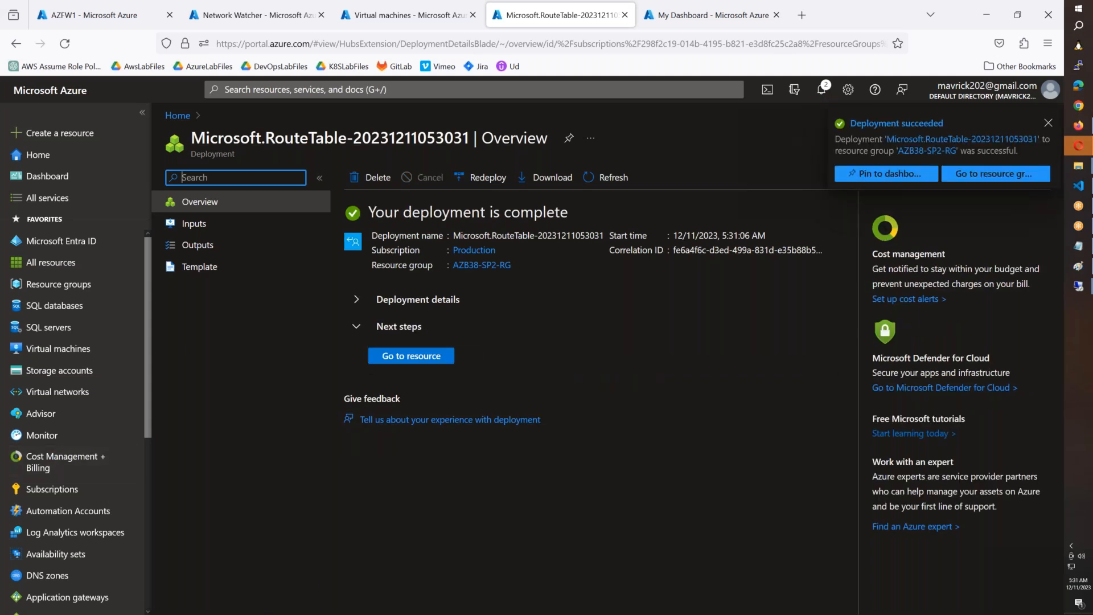
Step: Find the SP2-Route table in the Route tables service and try to delete it
left_click(473, 90)
type("rout")
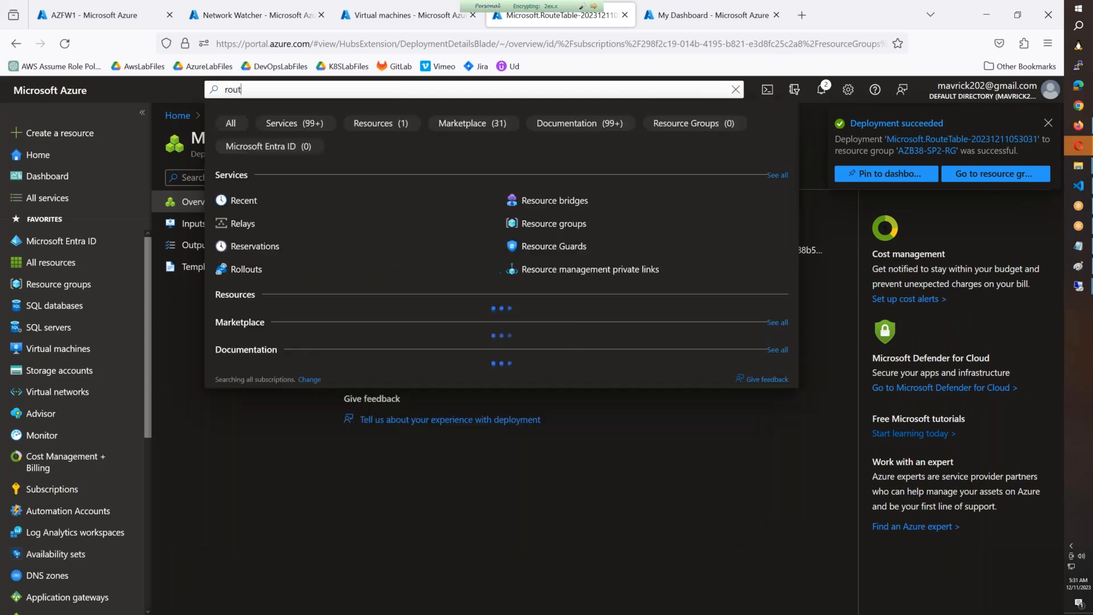
left_click(251, 223)
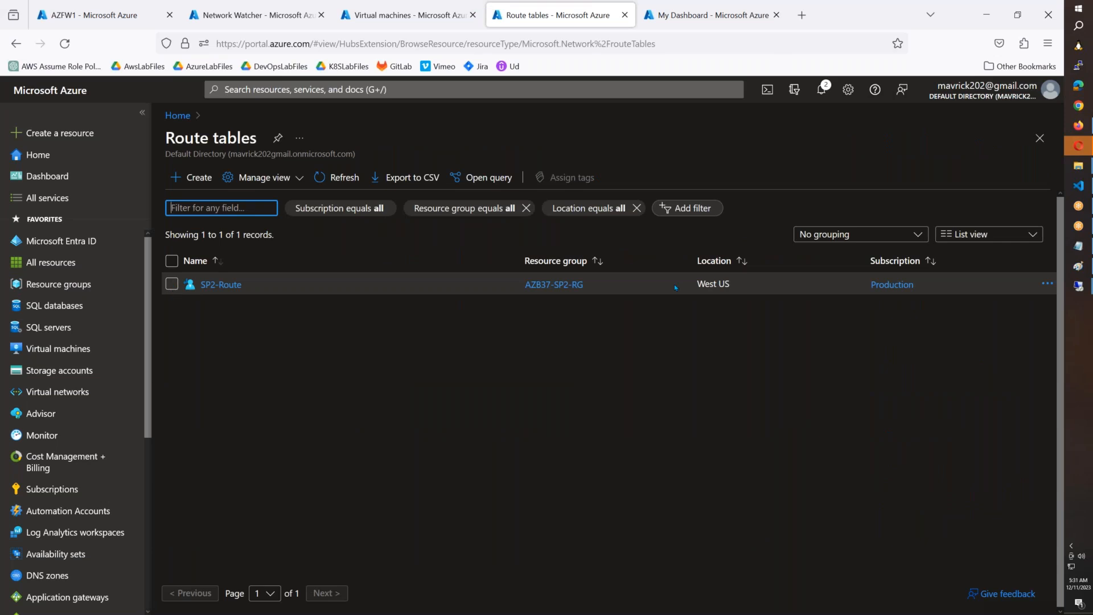
left_click(216, 286)
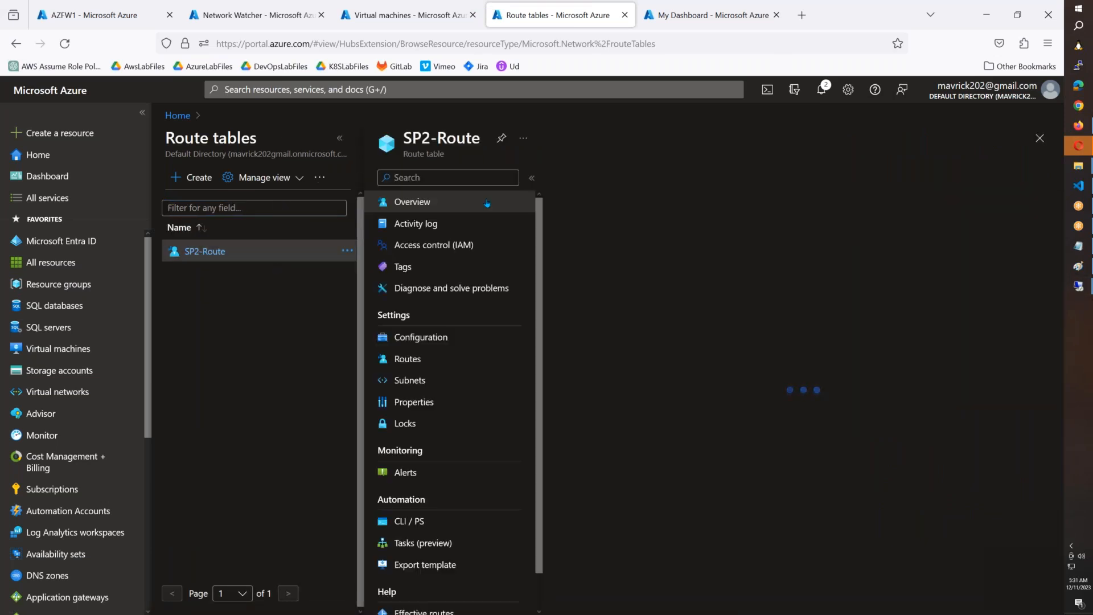
left_click(652, 178)
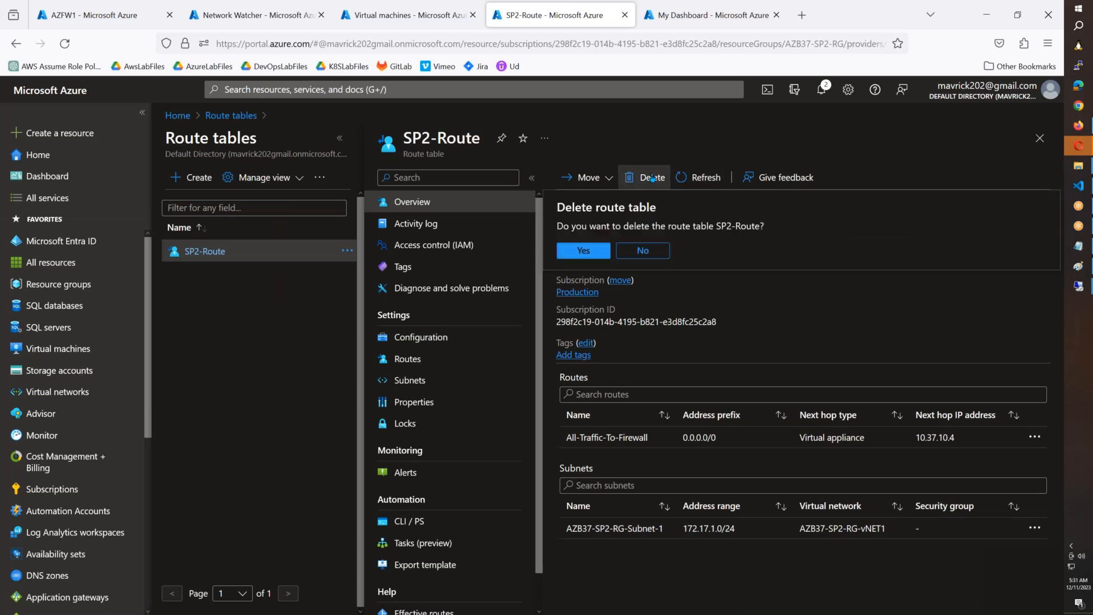
left_click(569, 255)
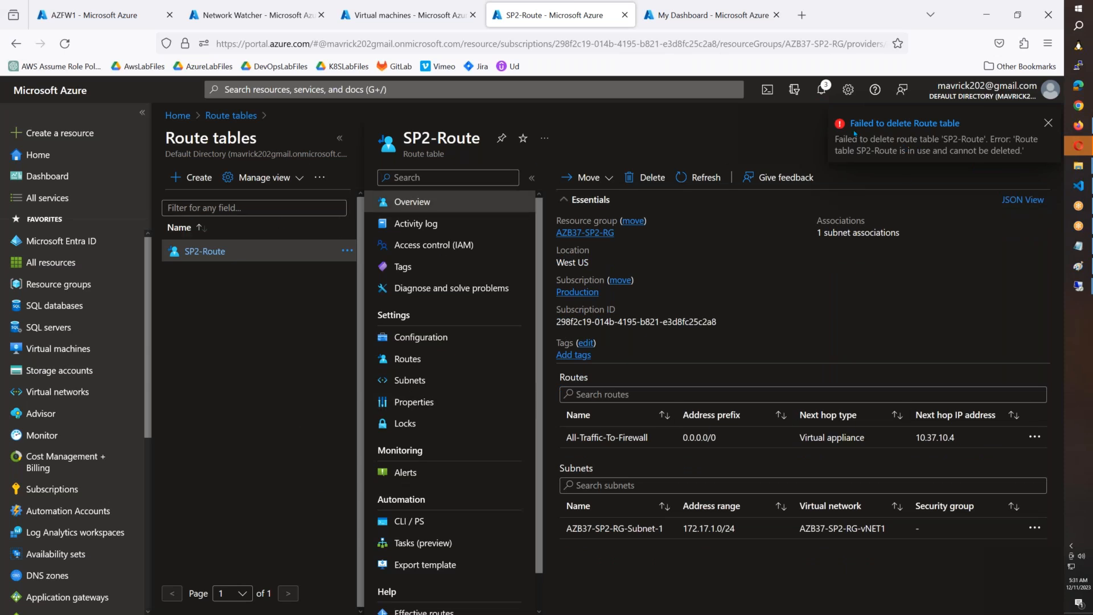
Step: Dissociate AZB37-SP2-RG-Subnet-1 from SP2-Route and delete its All-Traffic-To-Firewall route
left_click(1034, 528)
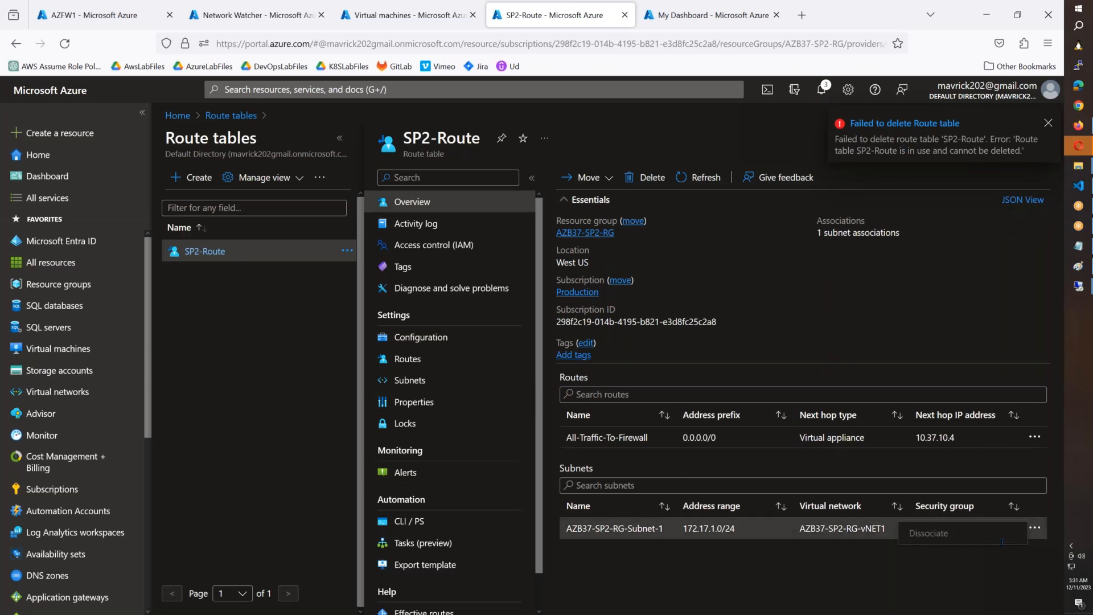
left_click(1026, 538)
left_click(588, 492)
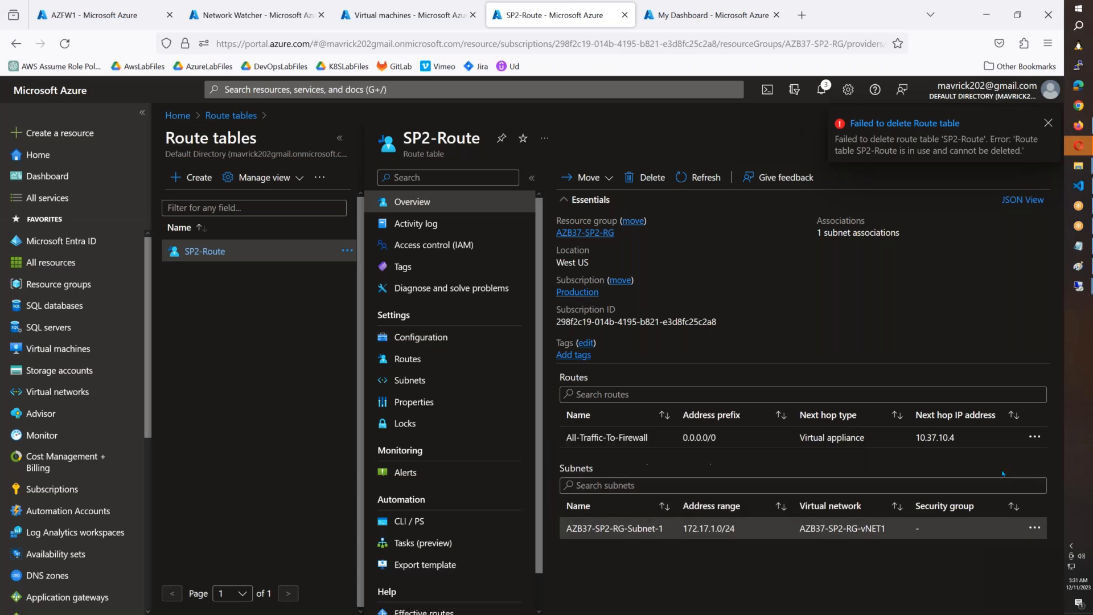
left_click(1034, 437)
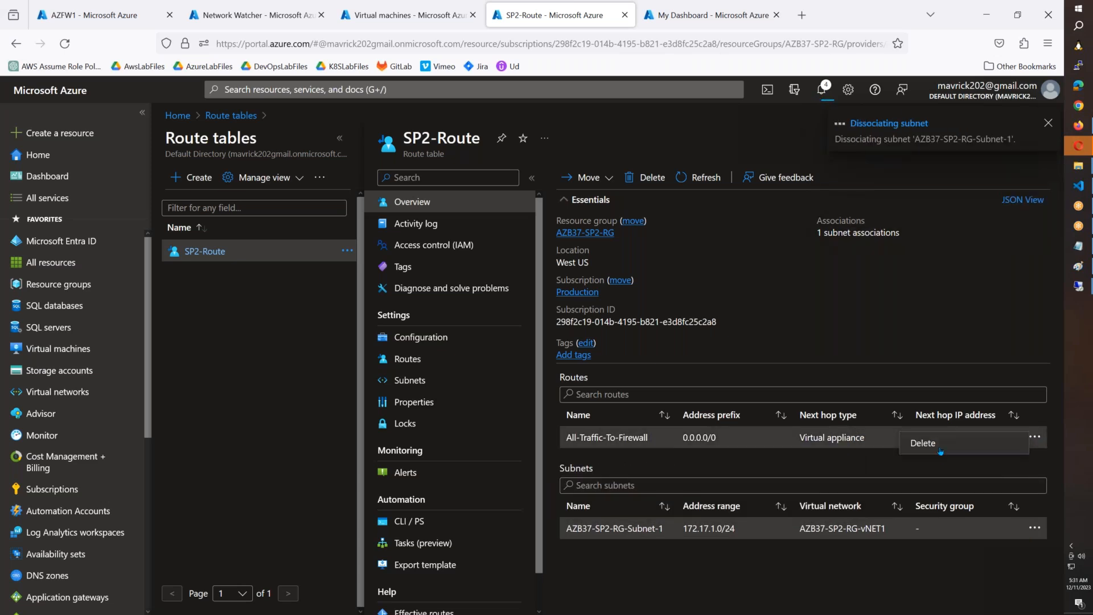
left_click(927, 449)
left_click(600, 516)
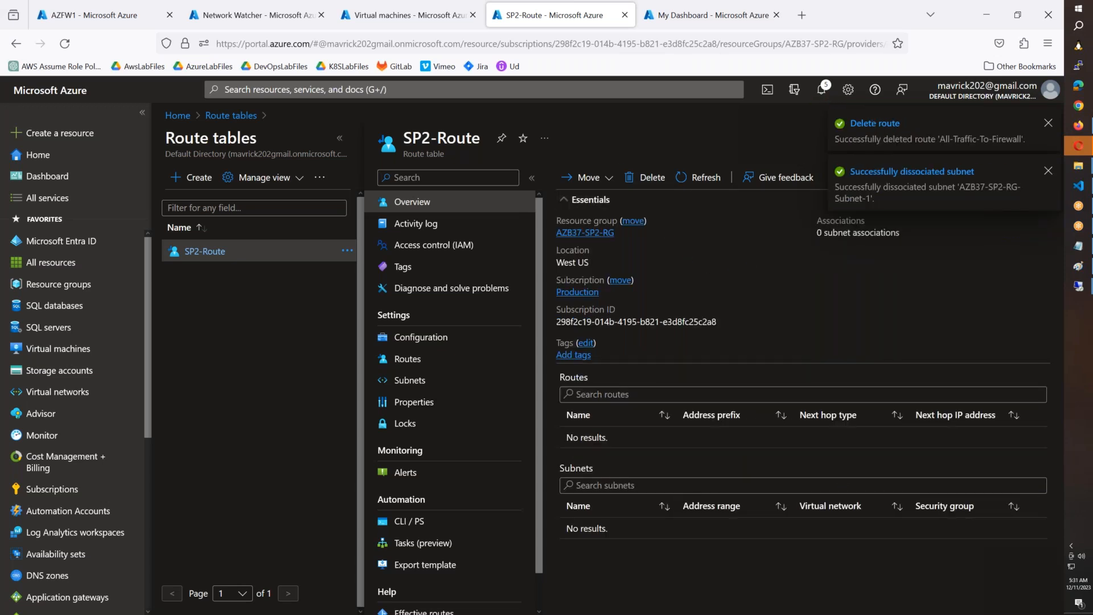
Step: Delete the SP2-Route route table and refresh the list of route tables
left_click(700, 178)
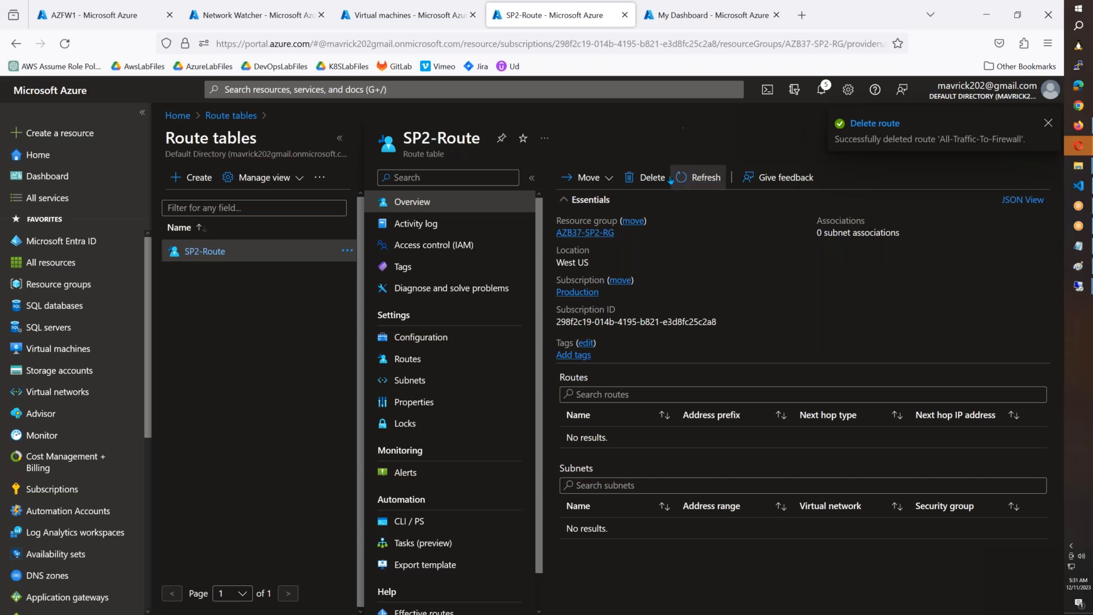
left_click(648, 177)
left_click(607, 250)
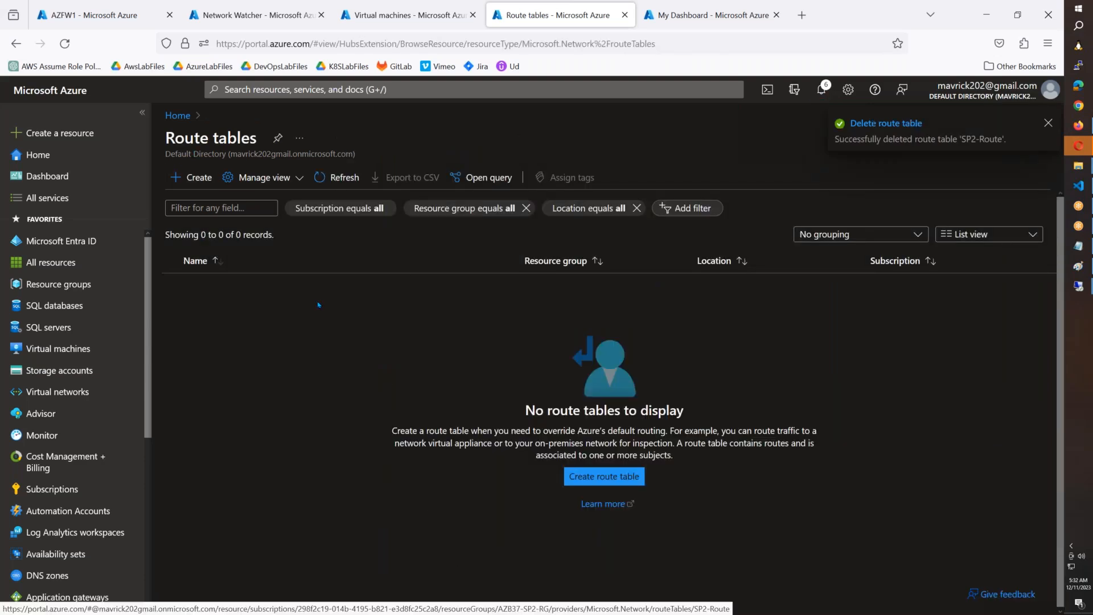
left_click(339, 177)
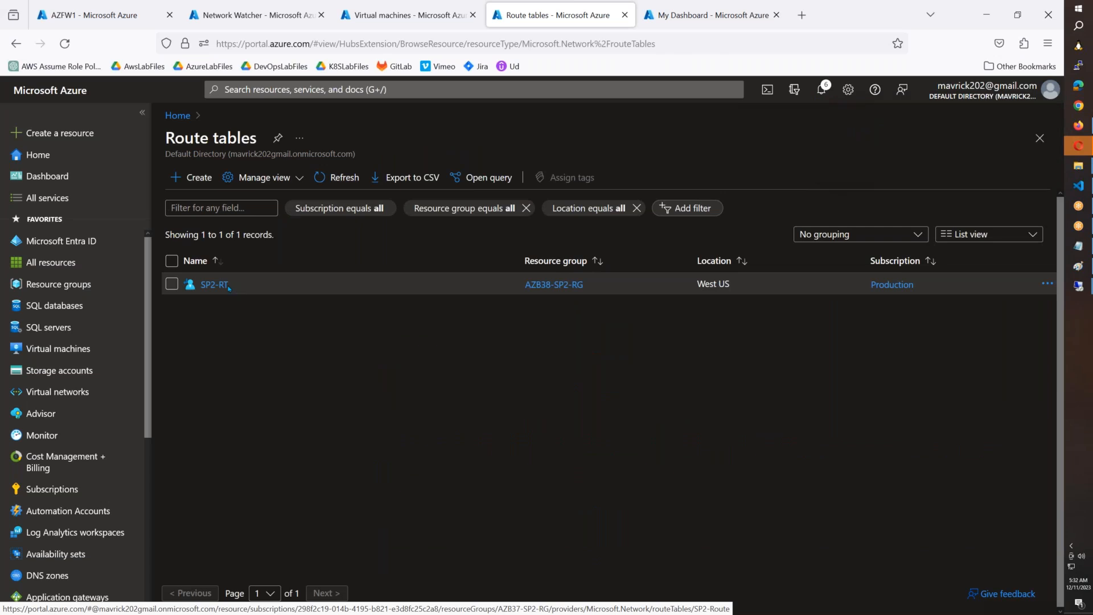
left_click_drag(239, 287, 201, 284)
Step: Create a route table named SP2-RT in resource group AZB38-SP1-RG, region East US
left_click(176, 177)
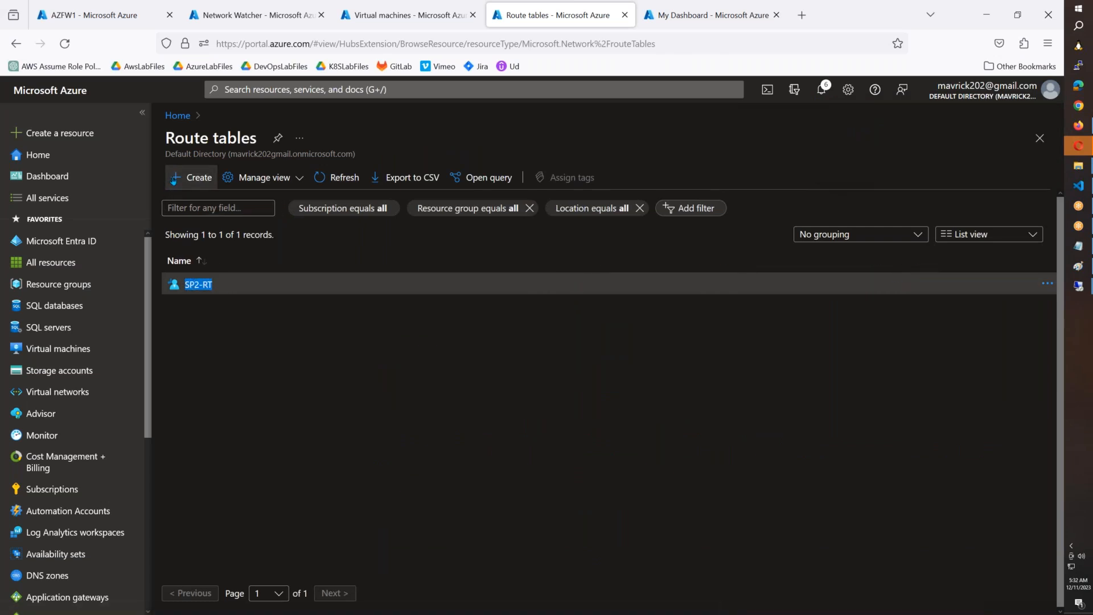
left_click(373, 302)
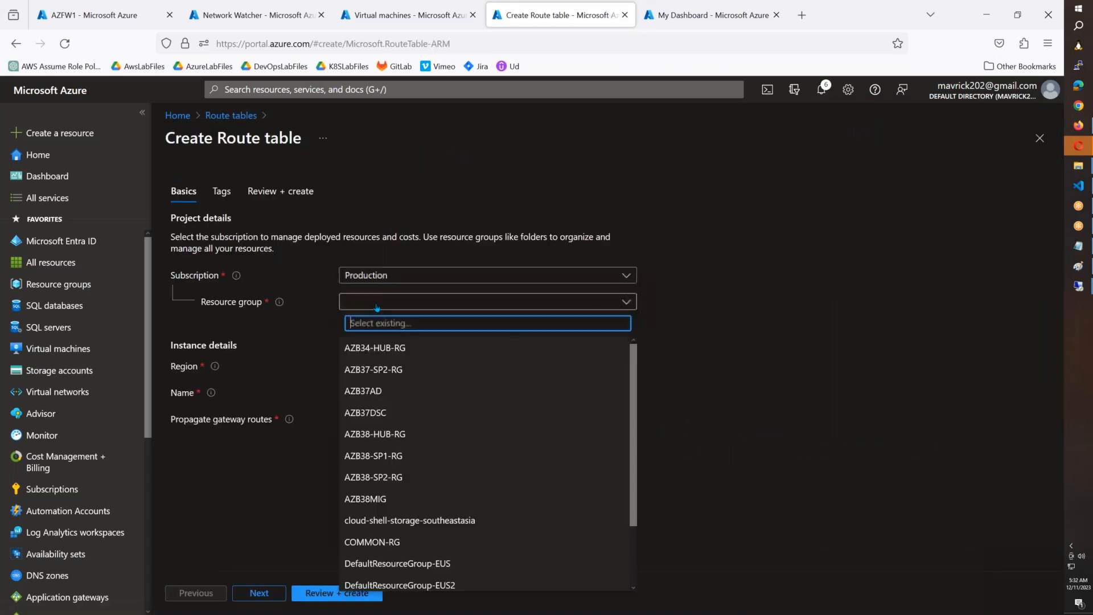
left_click(376, 455)
left_click(393, 366)
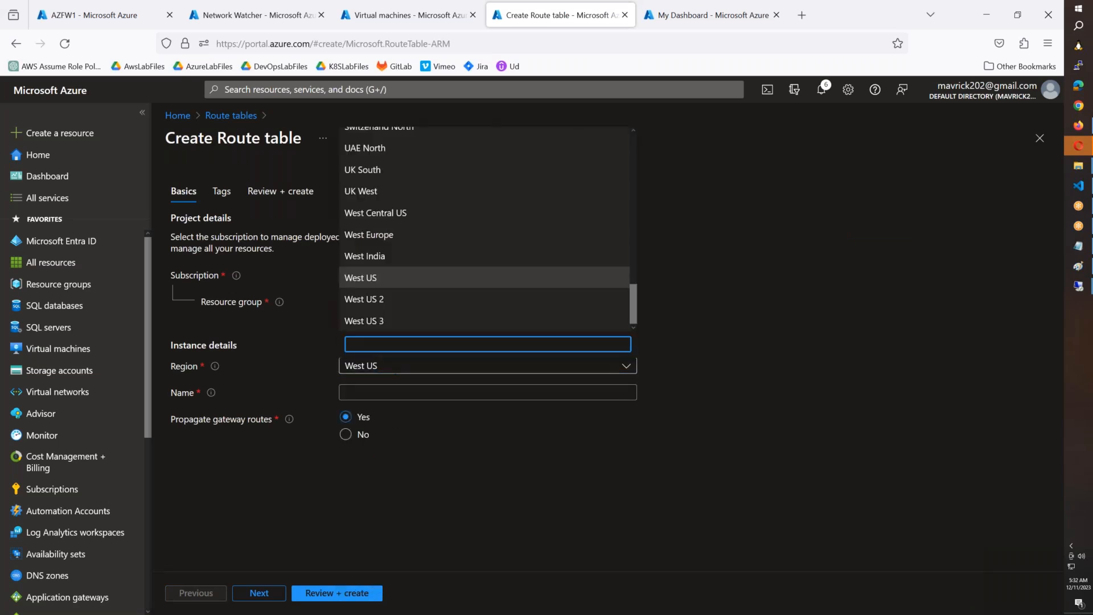
type("eas")
left_click(366, 239)
left_click(369, 392)
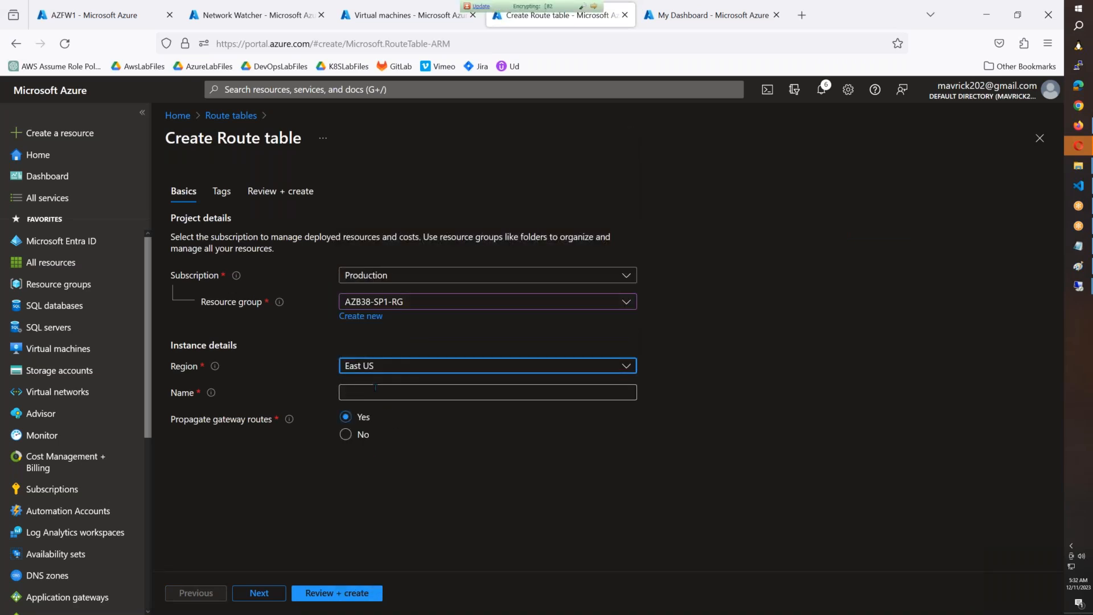
type("SP2-RT")
left_click(364, 593)
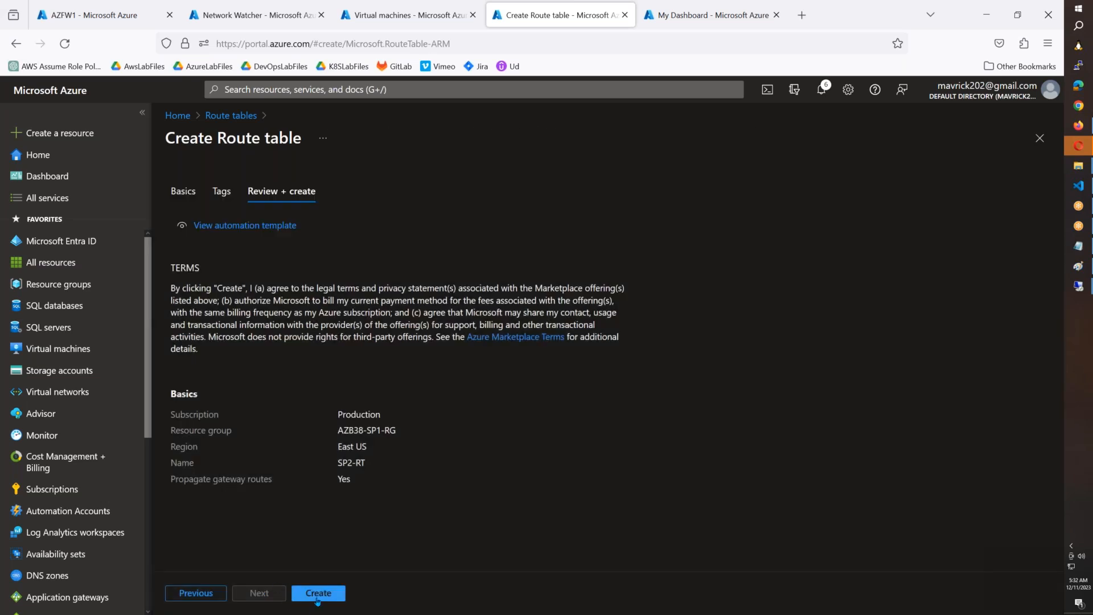
left_click(317, 593)
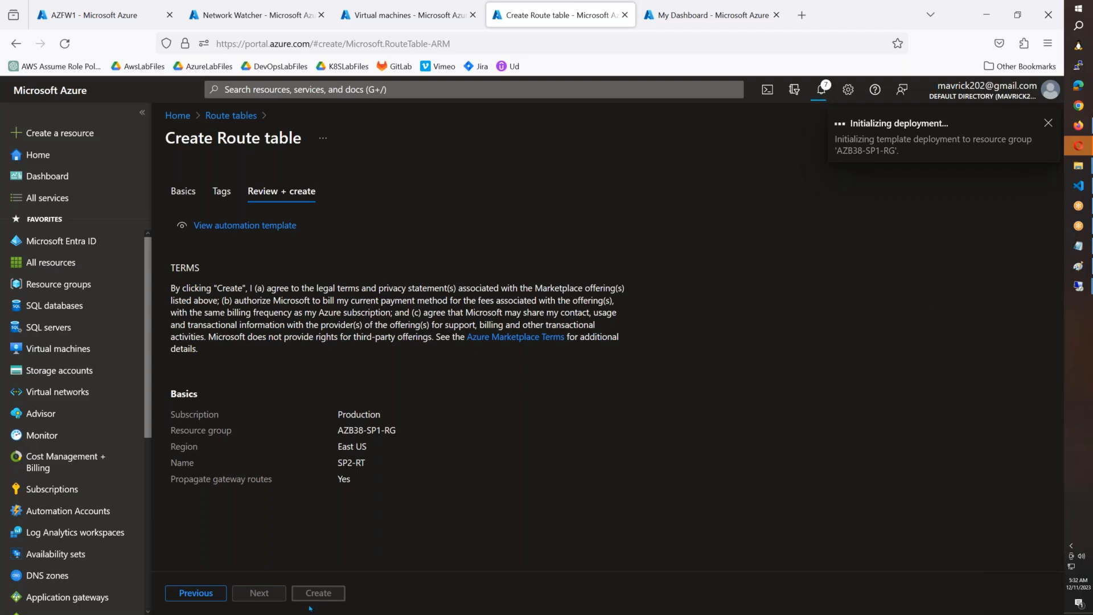
Step: Switch to the hub-spoke architecture diagram in Paint
left_click(1078, 266)
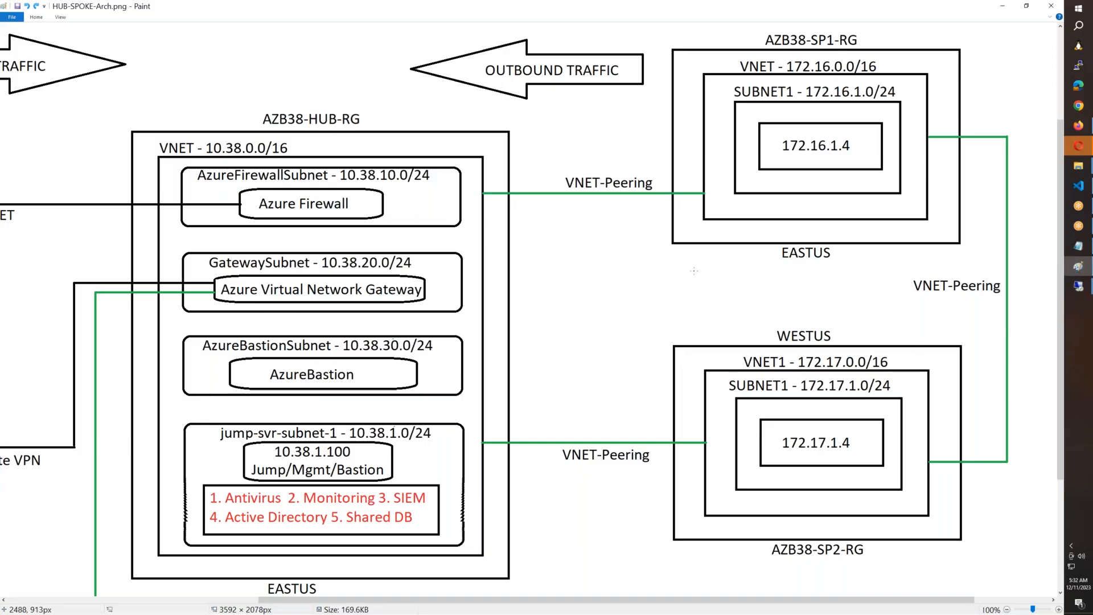
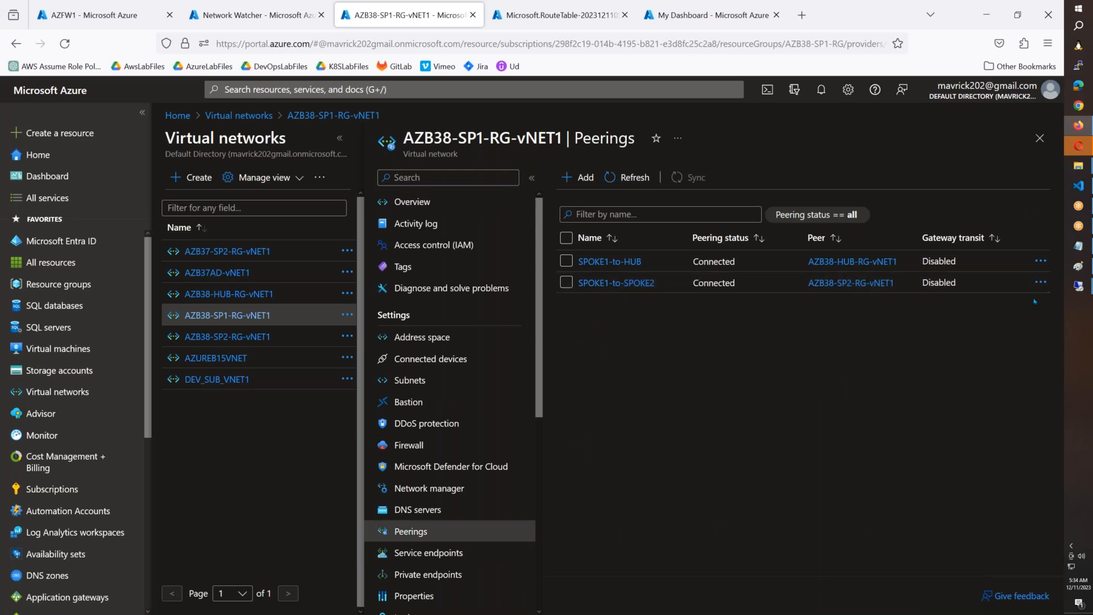
Step: Delete the SPOKE1-to-SPOKE2 peering from AZB38-SP1-RG-vNET1
left_click(1040, 283)
left_click(942, 292)
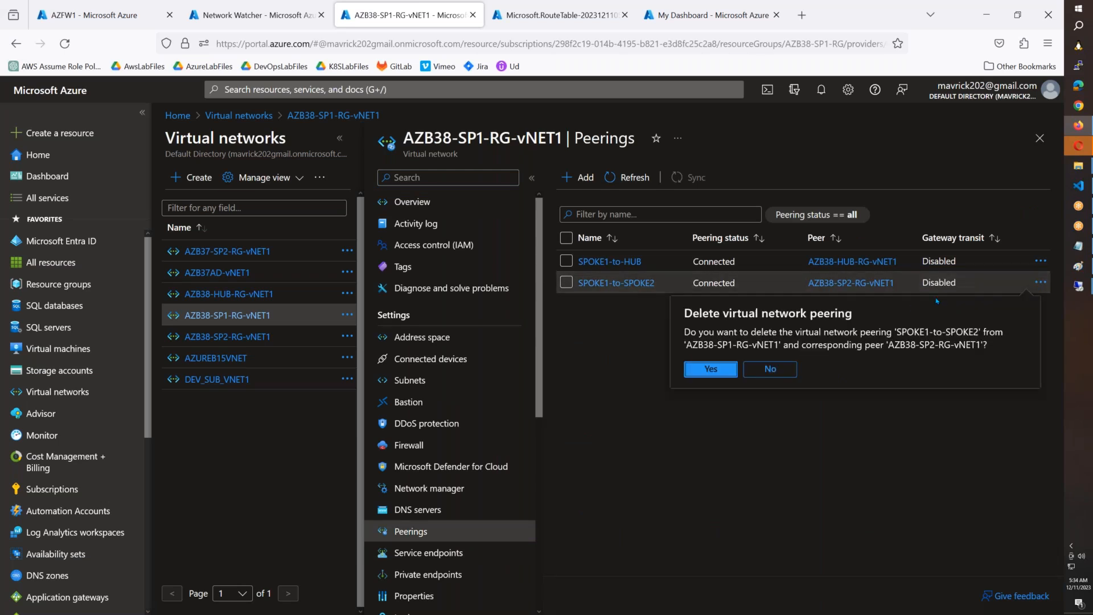
left_click(696, 368)
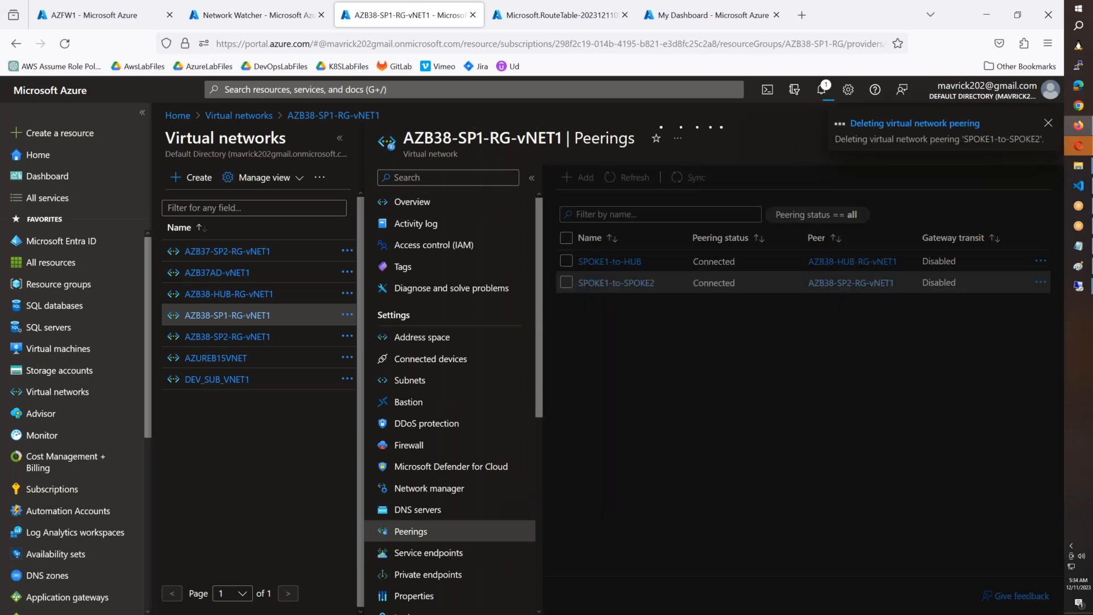
Step: Open the peerings of AZB38-SP2-RG-vNET1 and delete its SPOKE2-to-SPOKE1 peering
left_click(827, 285)
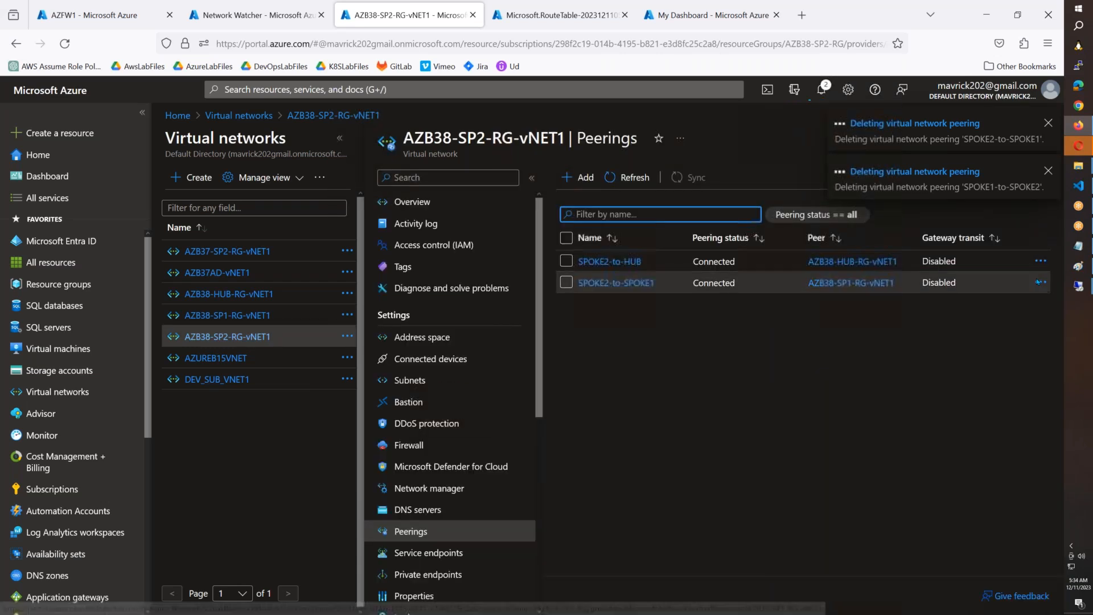
left_click(1039, 283)
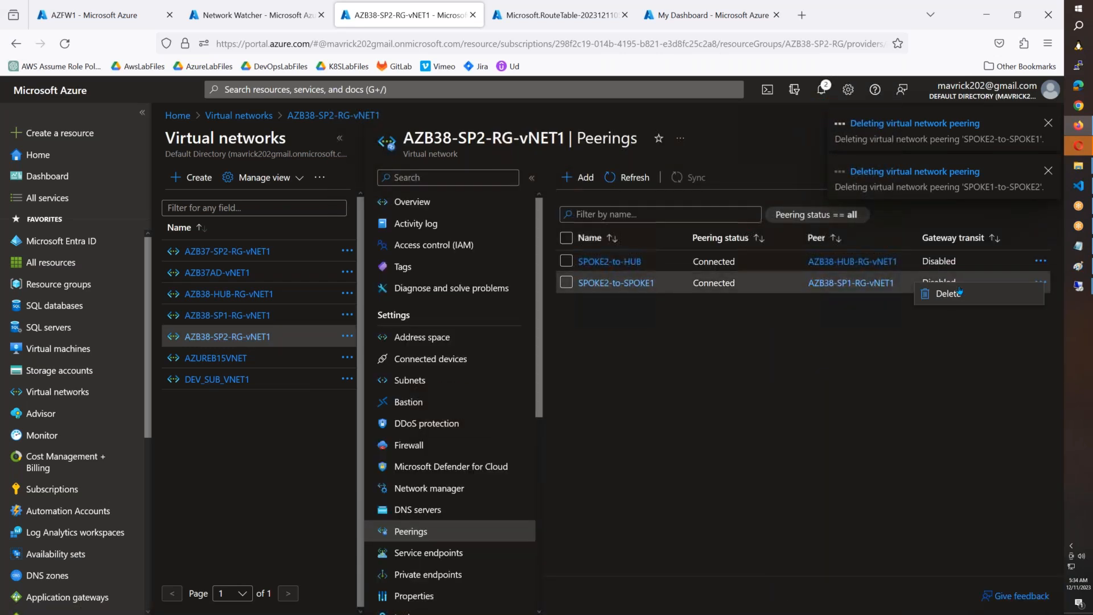
left_click(925, 295)
left_click(709, 369)
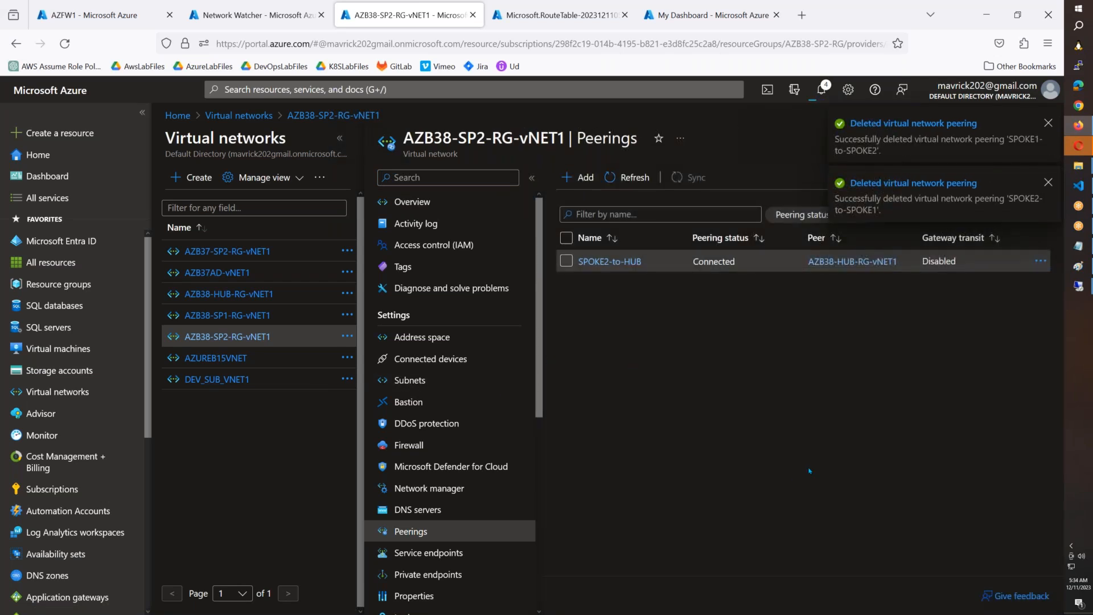
Step: In the 74.235.129.157 remote desktop session, run ipconfig and ping 172.17.1.11 from the command prompt
mouse_move(1078, 286)
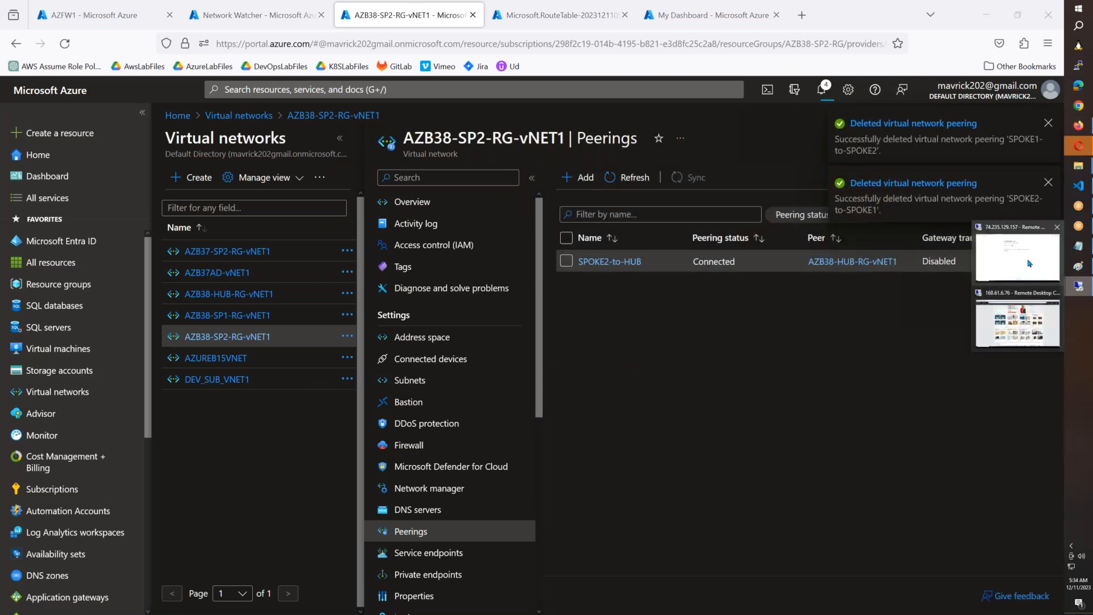
left_click(1029, 263)
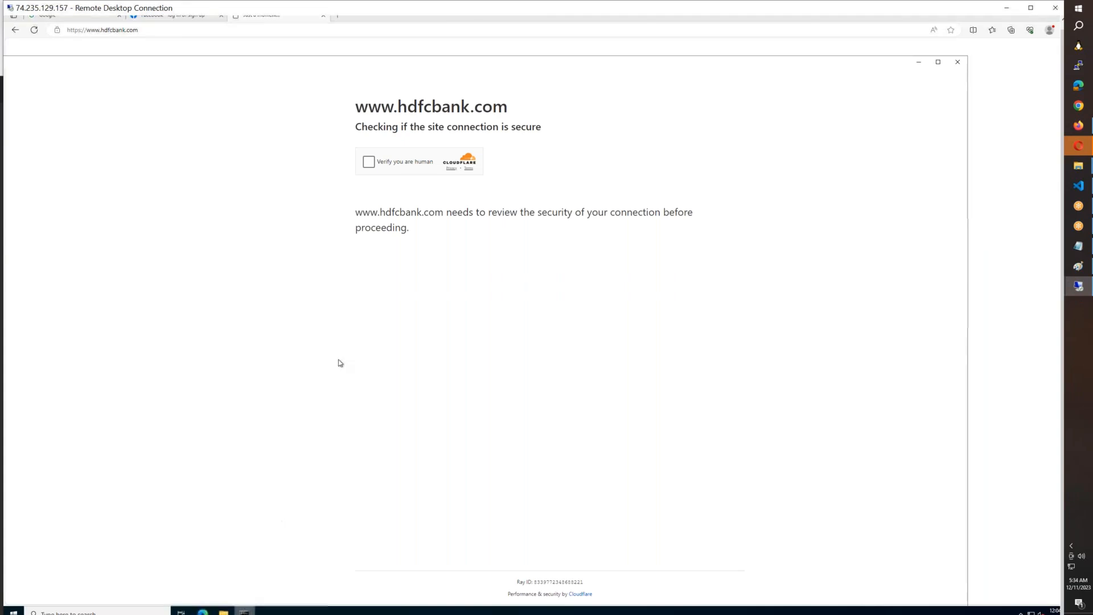
type("ipconfig")
key("Return")
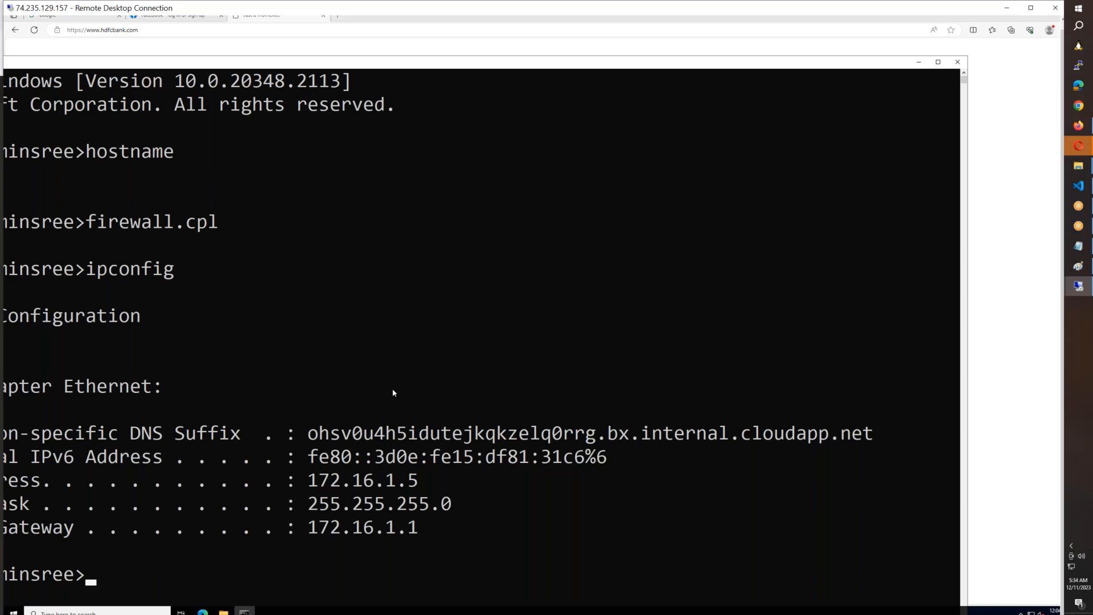
type("ping 172.17.1.11")
key("Return")
left_click_drag(369, 66, 551, 35)
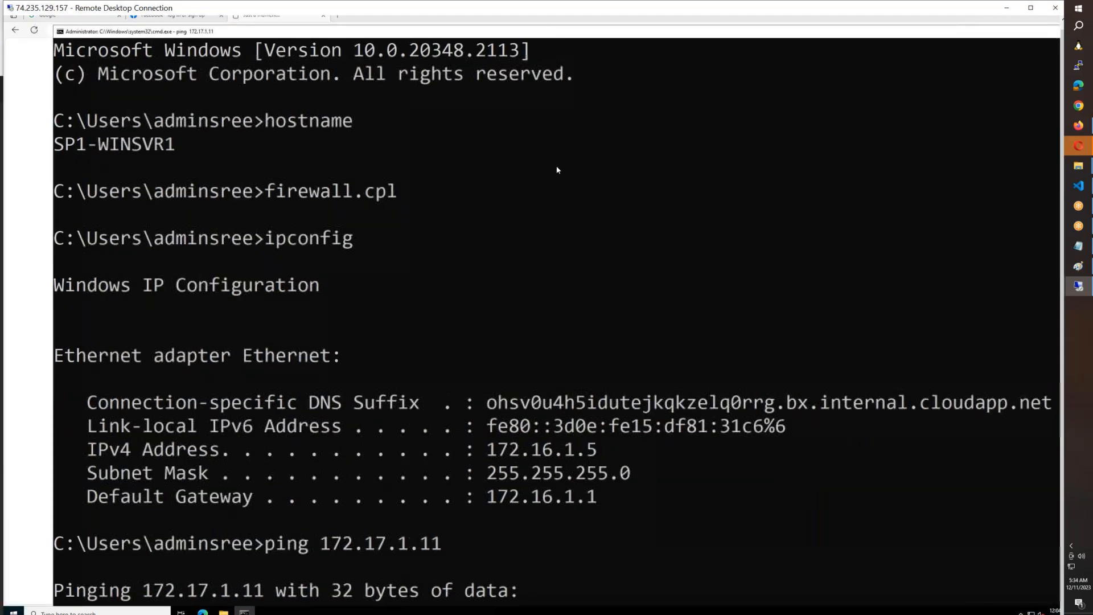
Step: Switch to the 168.61.6.76 remote desktop session, run ipconfig and ping 172.16.1.5 from its command prompt
mouse_move(1078, 286)
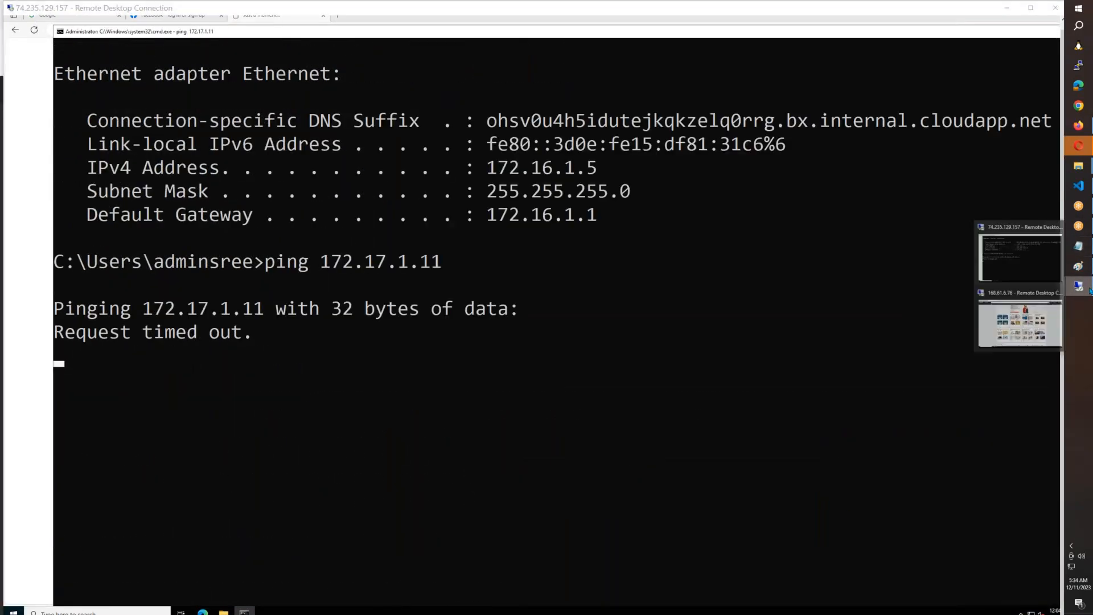
left_click(1051, 317)
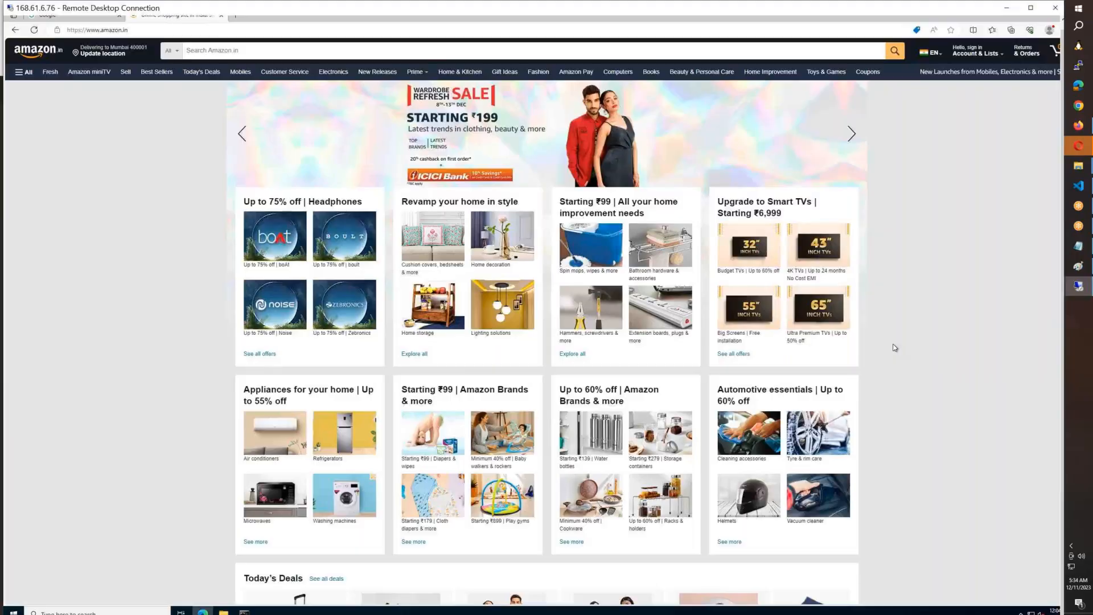
scroll(894, 348, "down", 6)
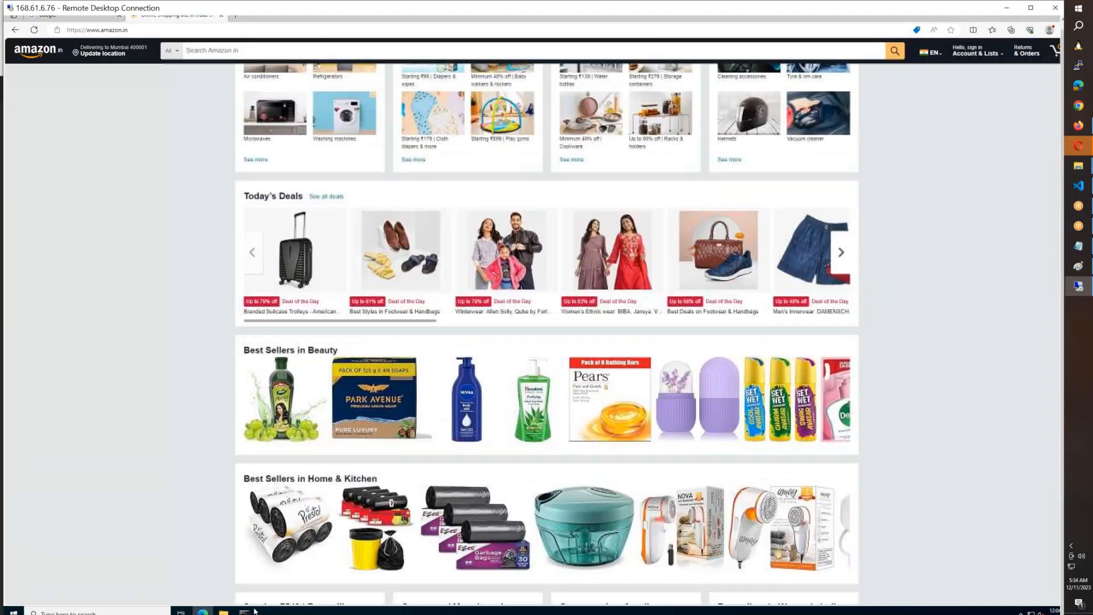
left_click(246, 612)
type("ipconfig")
key("Return")
type("ping ")
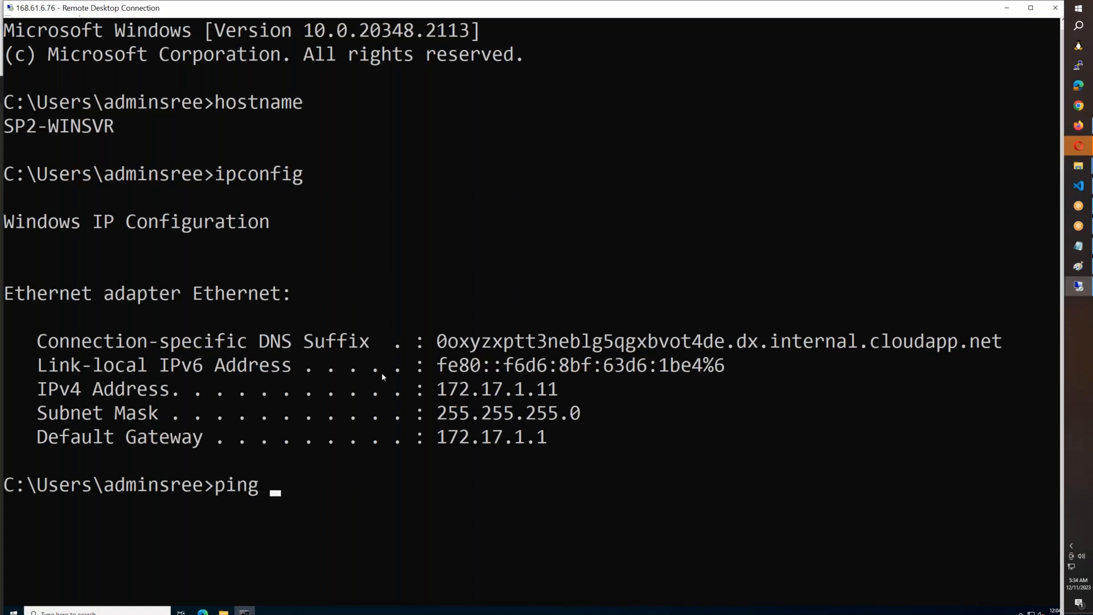
type("172.16.1.5")
key("Return")
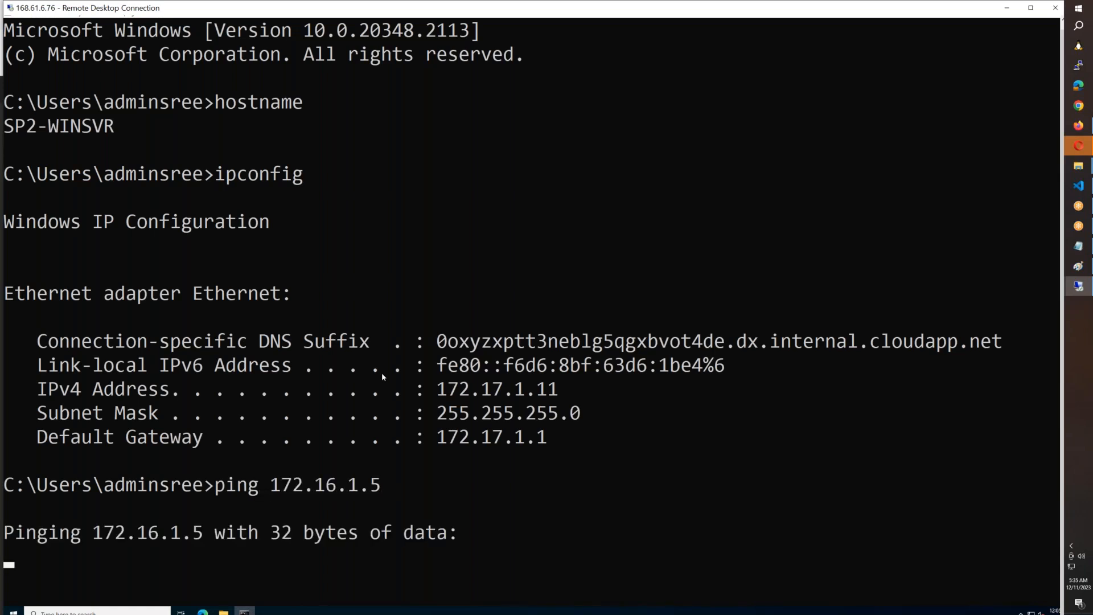
Step: Return to the Azure portal in Firefox, search for "route" and open the list of route tables
left_click(1079, 125)
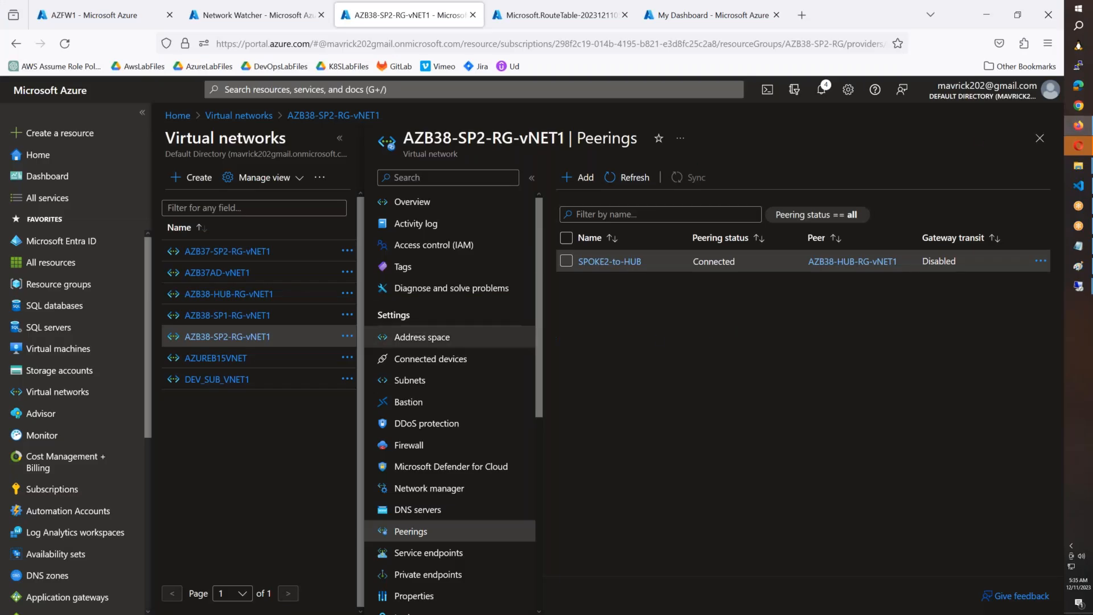
left_click(105, 21)
left_click(216, 26)
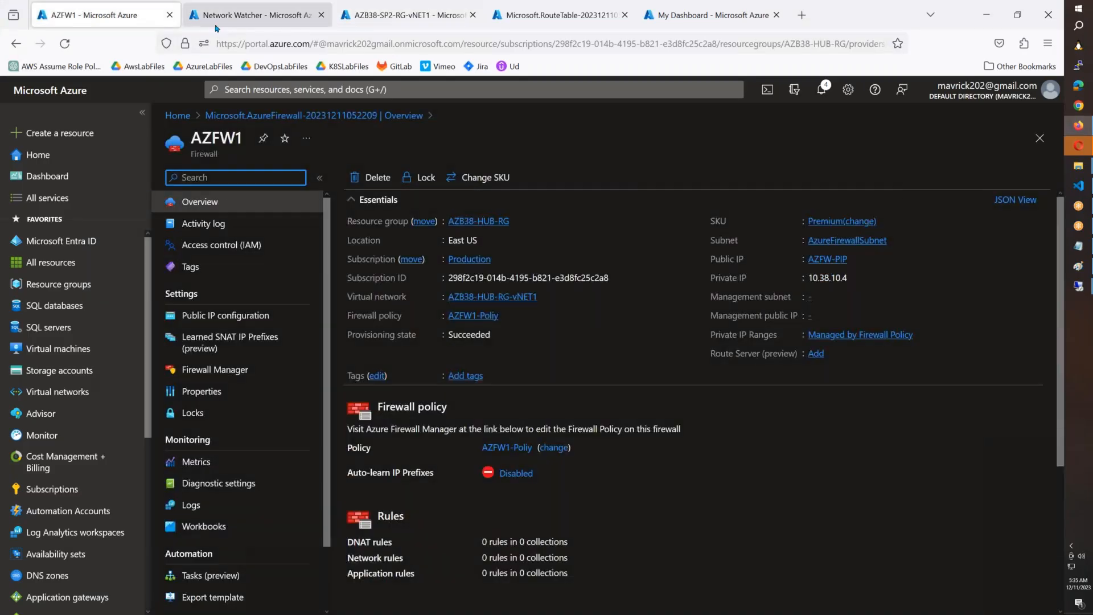
left_click(453, 24)
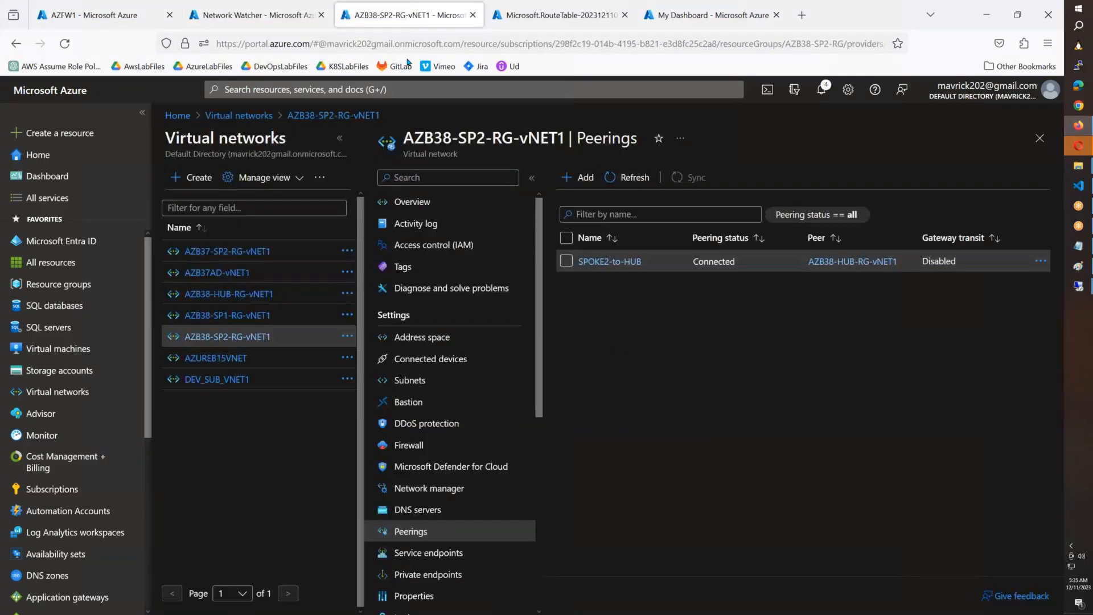
left_click(384, 88)
type("r")
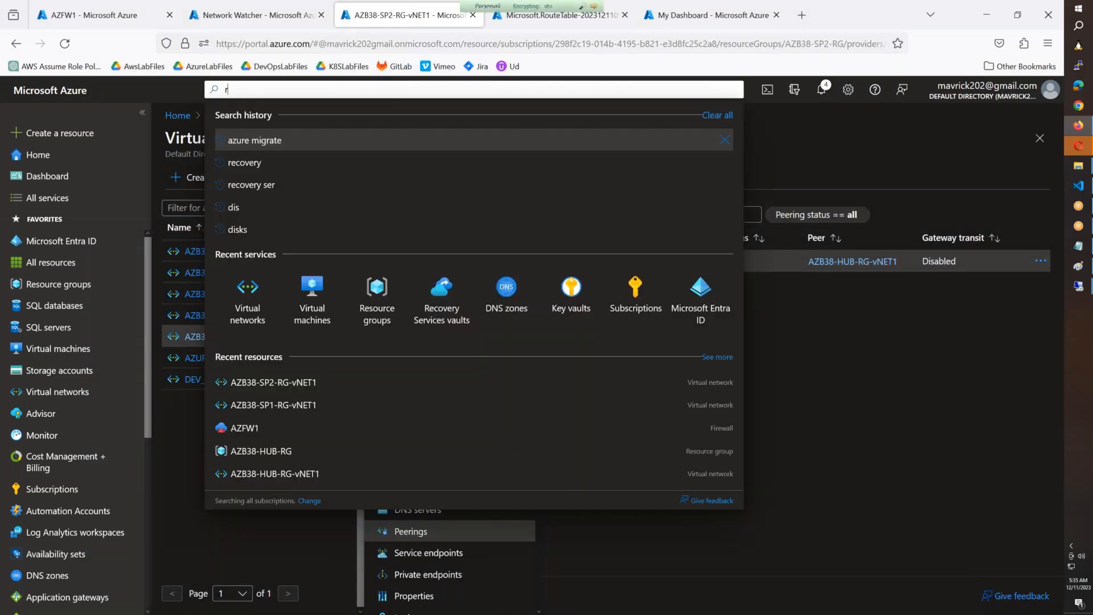
type("oute")
left_click(245, 222)
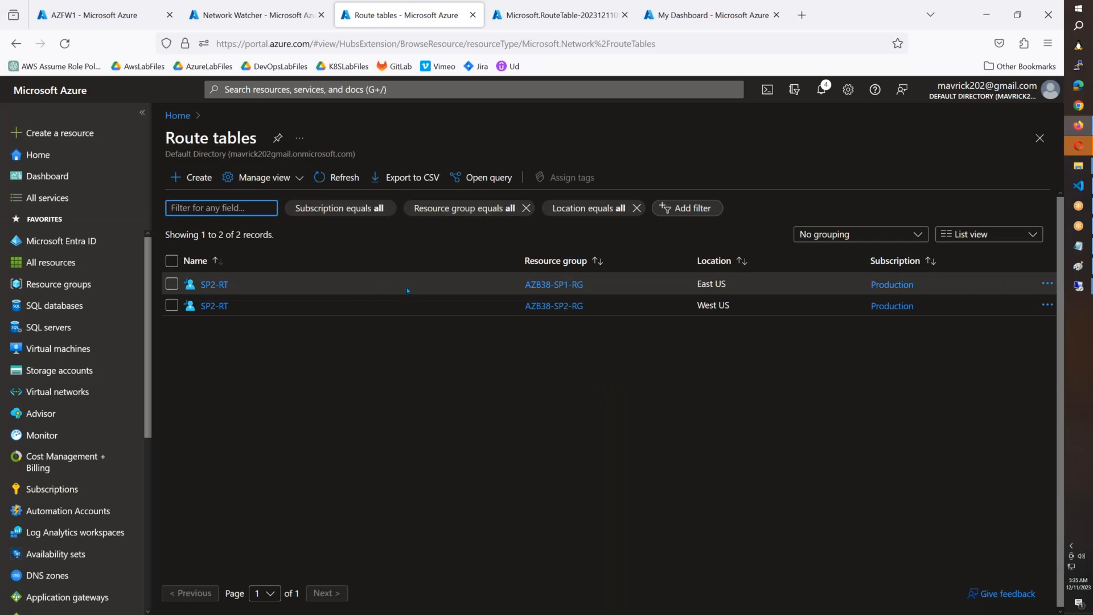
Step: Compare the resource groups and locations of the two SP2-RT route tables and open the one in AZB38-SP1-RG
left_click(171, 283)
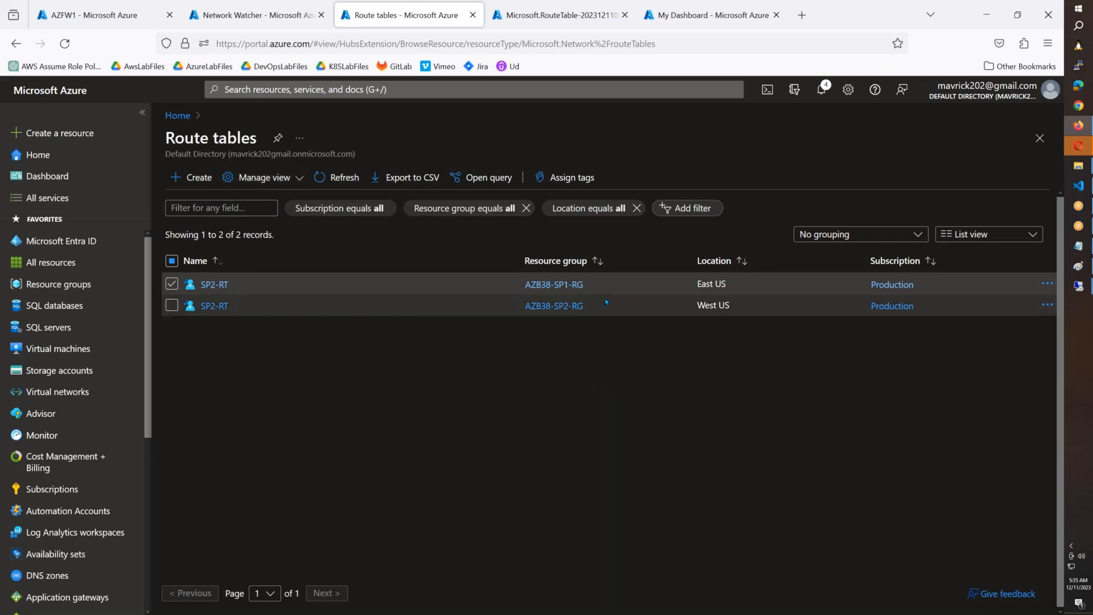
left_click_drag(736, 309, 695, 318)
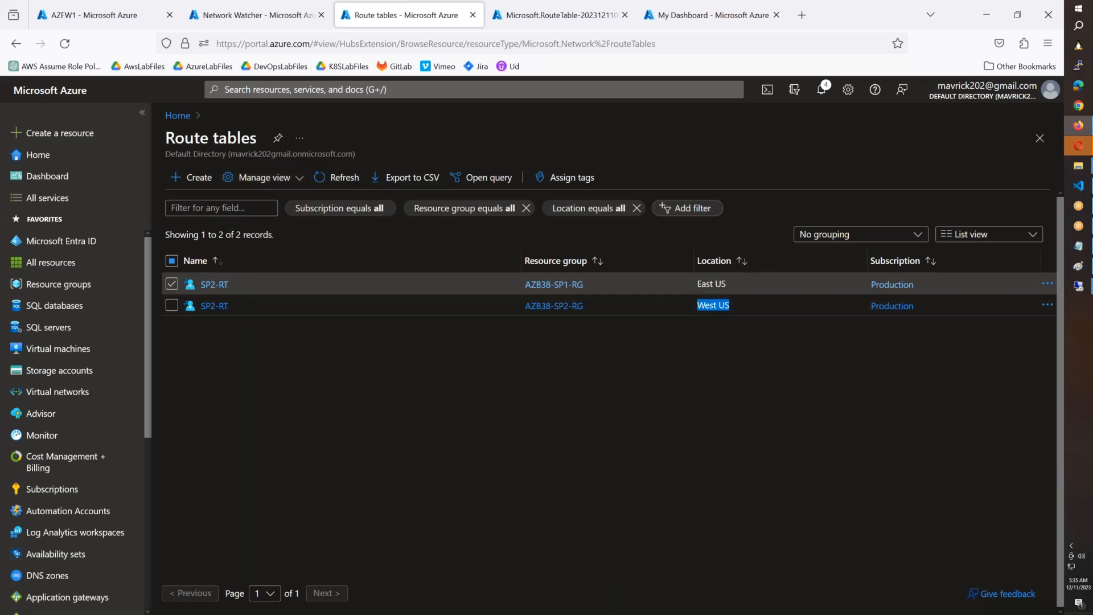
left_click(206, 287)
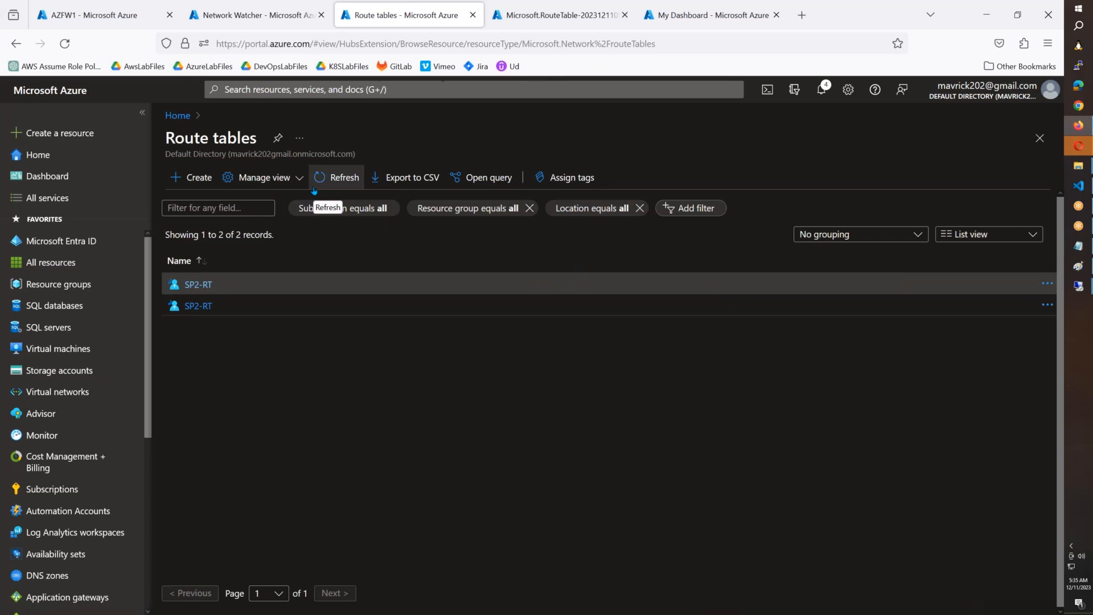
Step: Start a new route table with resource group AZB38-SP1-RG and region East US
left_click(191, 177)
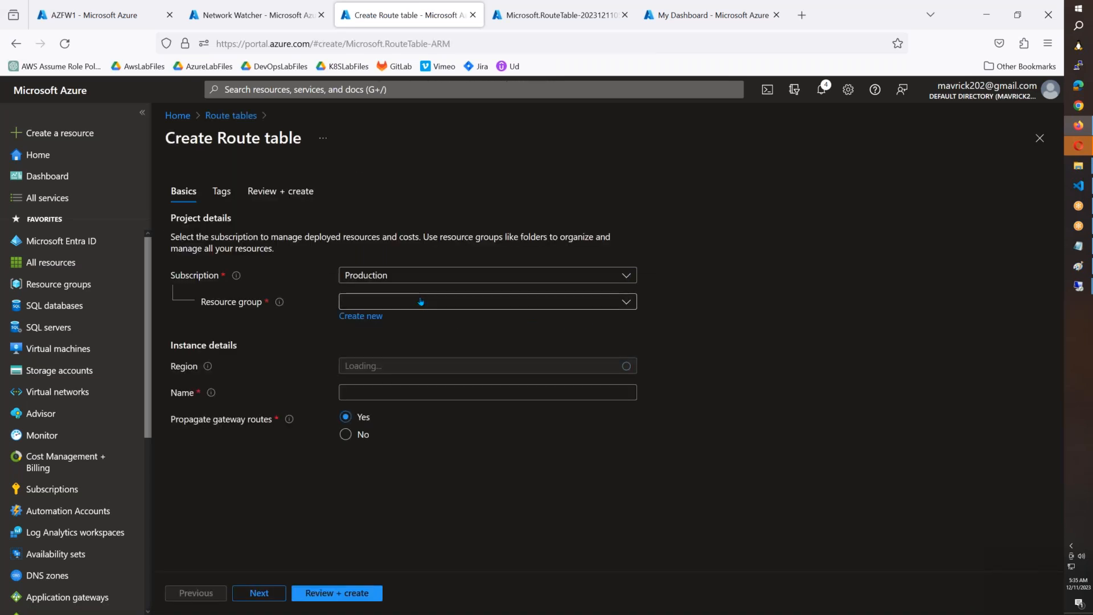
left_click(419, 301)
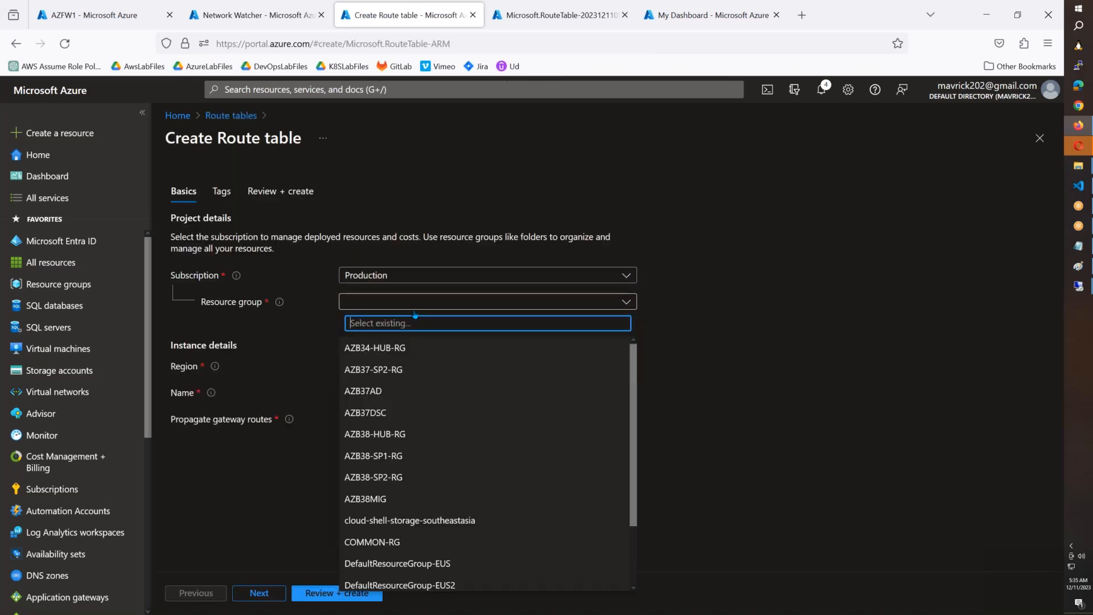
left_click(394, 455)
left_click(403, 369)
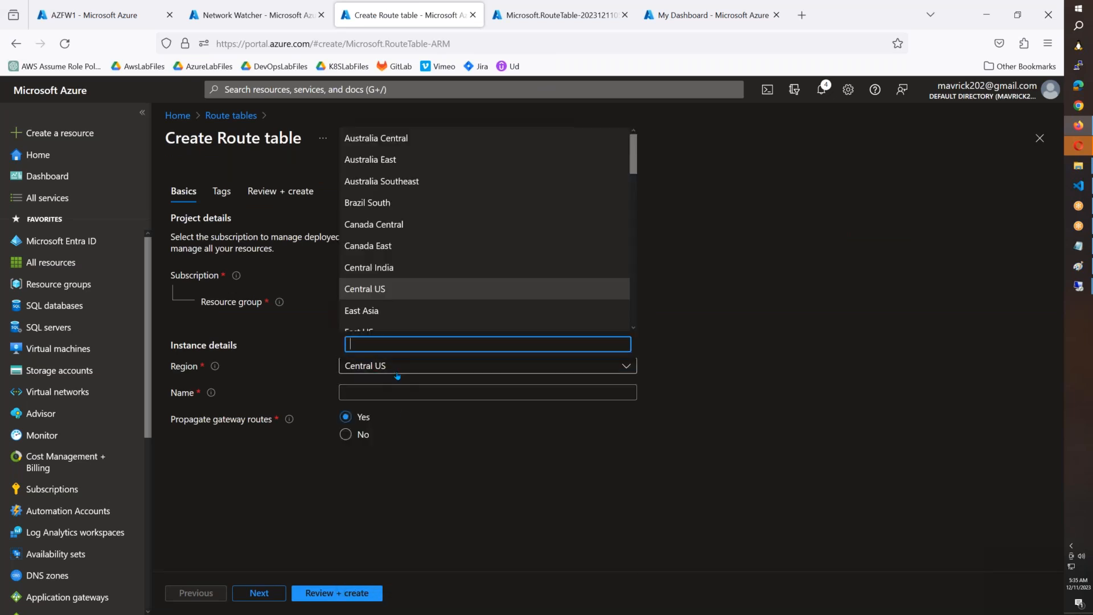
type("east")
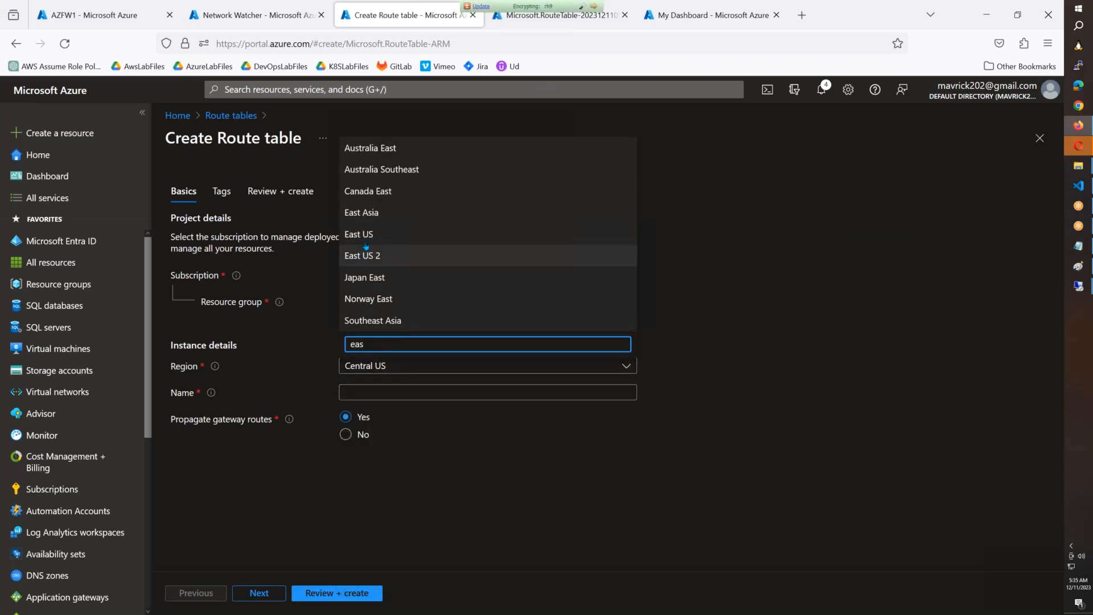
left_click(365, 234)
Step: Name the new route table SP1-RT, then review and create it
left_click(377, 397)
type("SP2-RT")
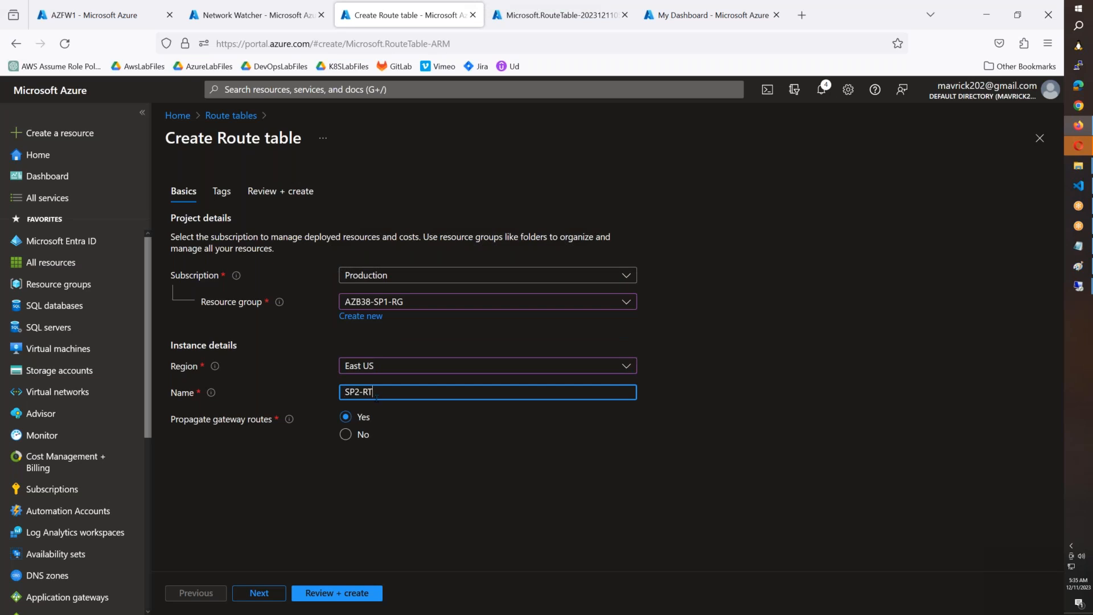
key("Left")
key("Left")
key("shift+Left")
key("Left")
key("BackSpace")
type("1")
left_click(312, 598)
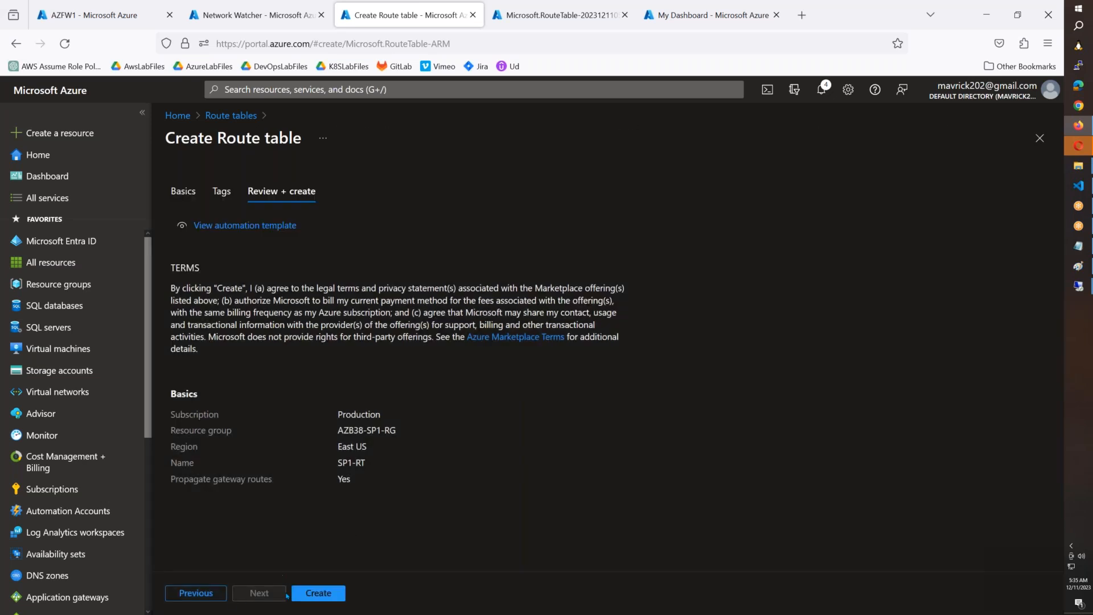
left_click(315, 593)
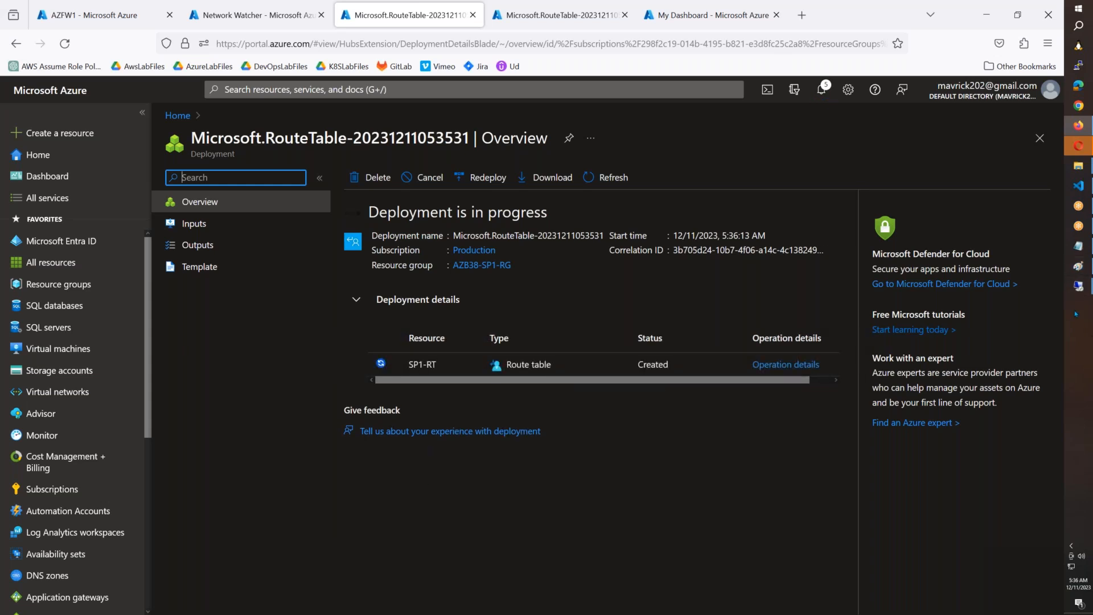
Step: Switch to the hub-spoke diagram in Paint and examine the hub with its inbound and outbound traffic paths
left_click(1078, 266)
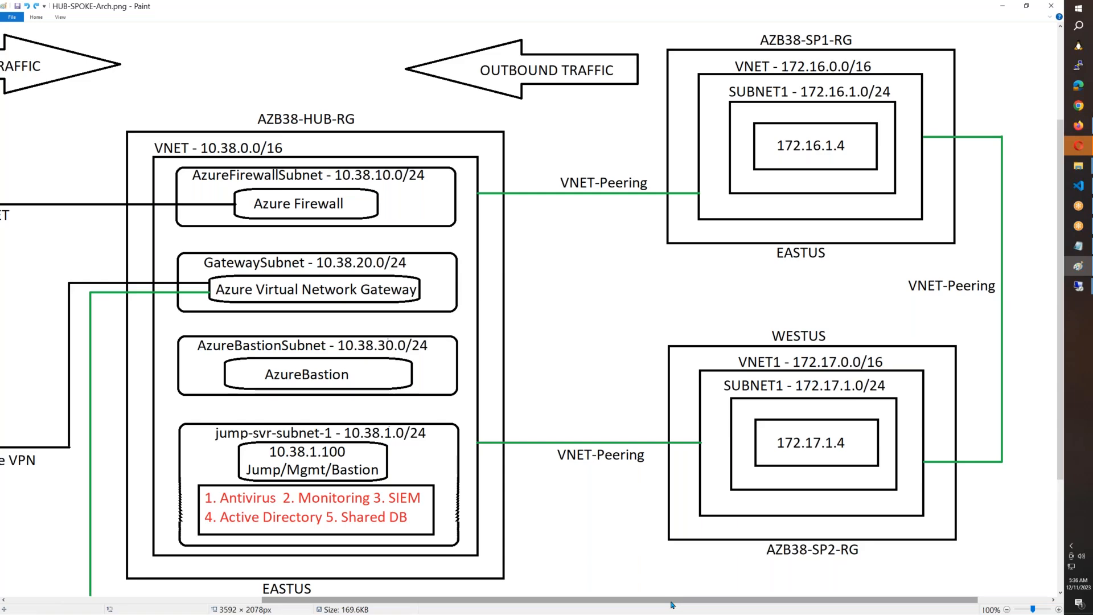
left_click_drag(670, 603, 516, 603)
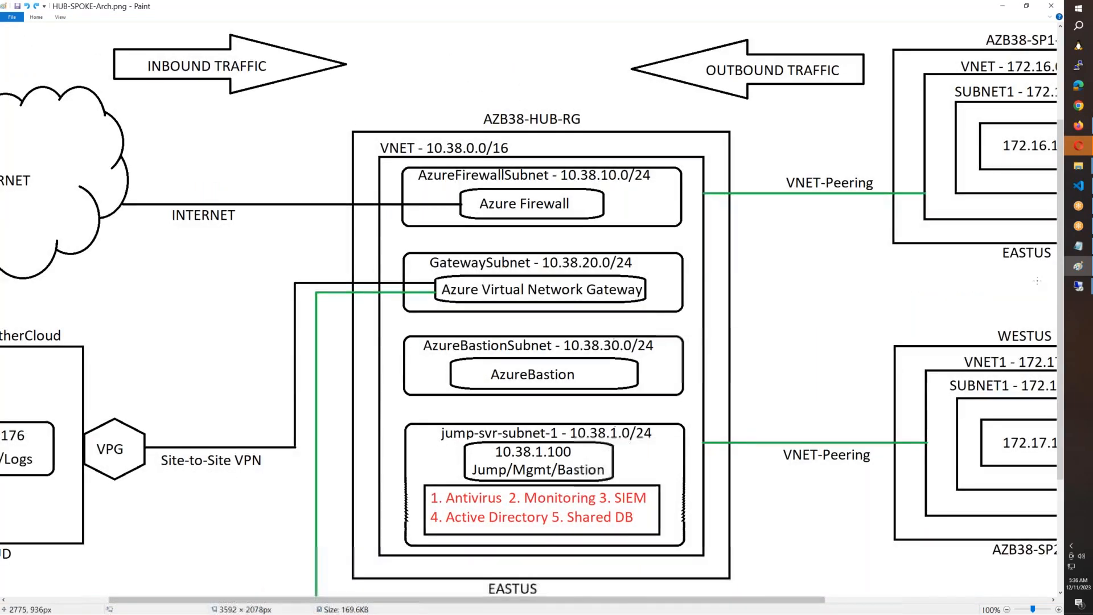
Step: Switch to the Azure portal in the browser and delete the SP2-RT route table in resource group AZB38-SP1-RG
mouse_move(1079, 286)
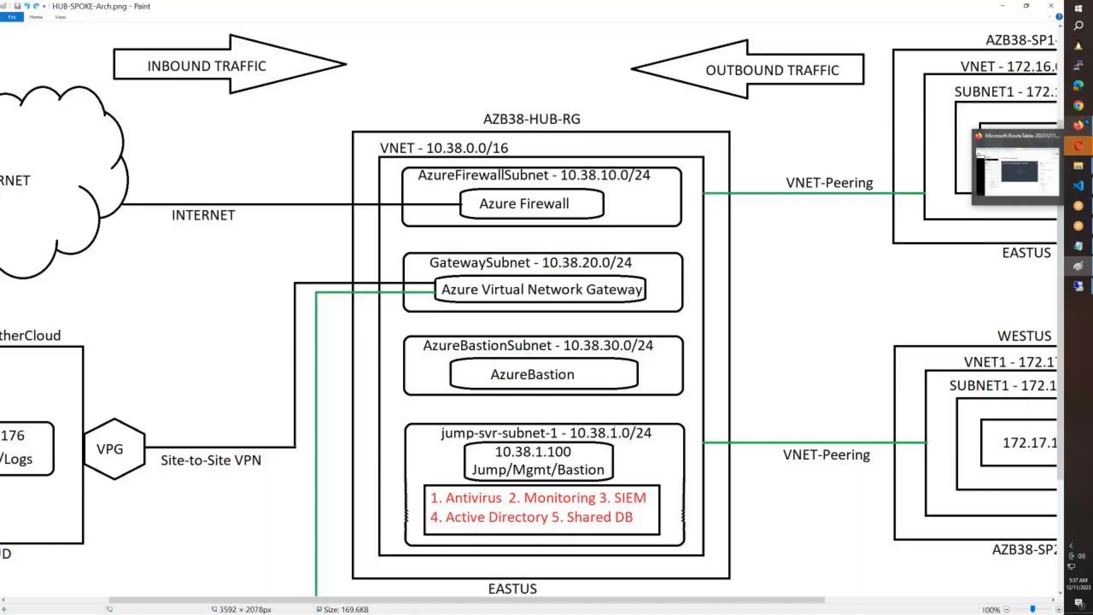
left_click(1078, 126)
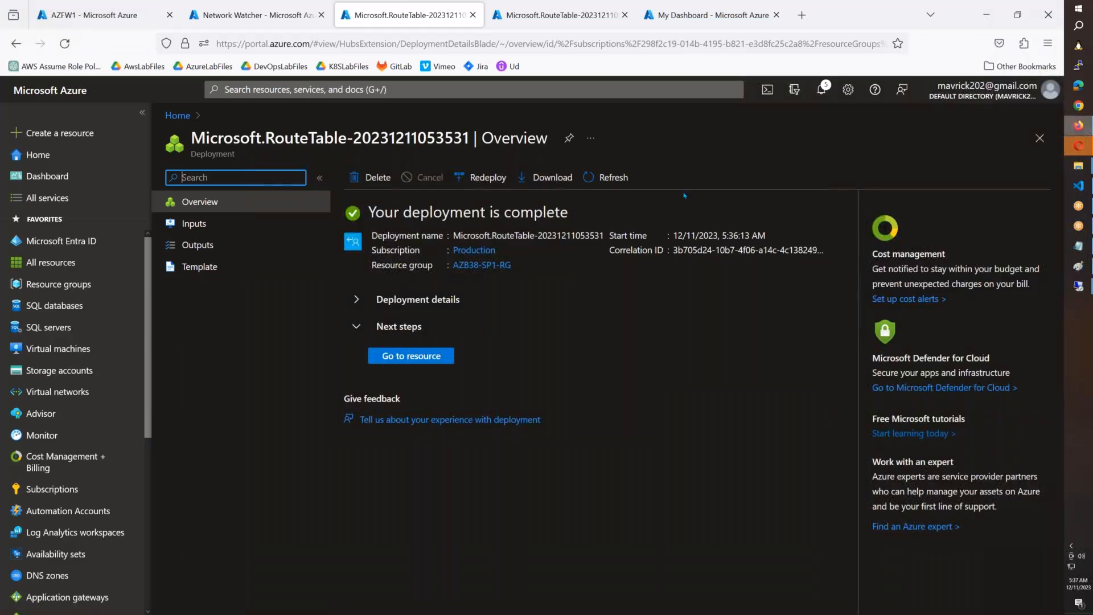
left_click(242, 89)
type("route")
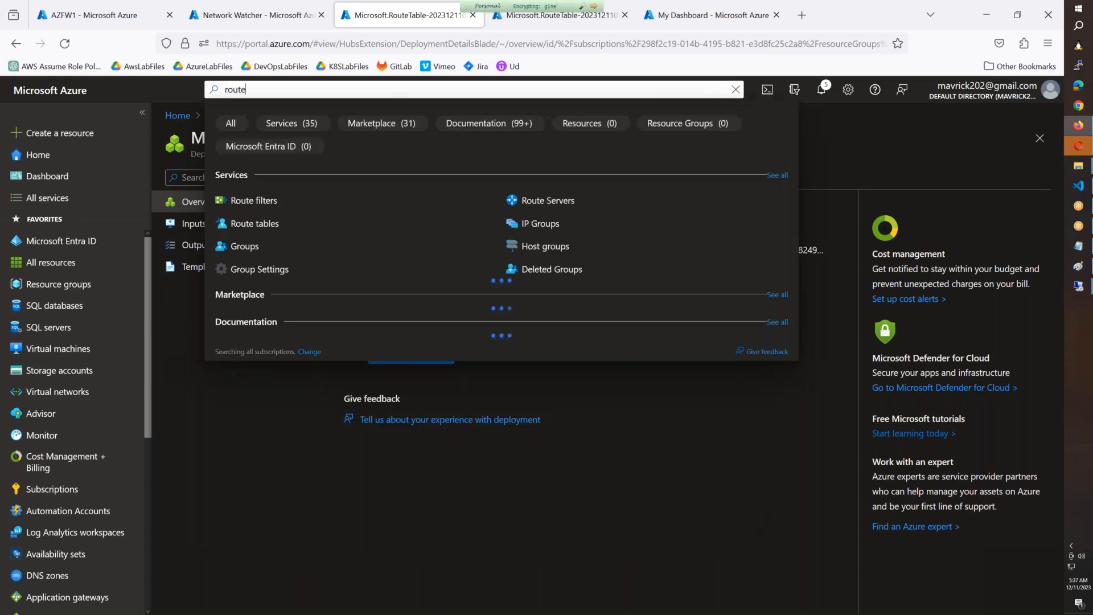
left_click(259, 222)
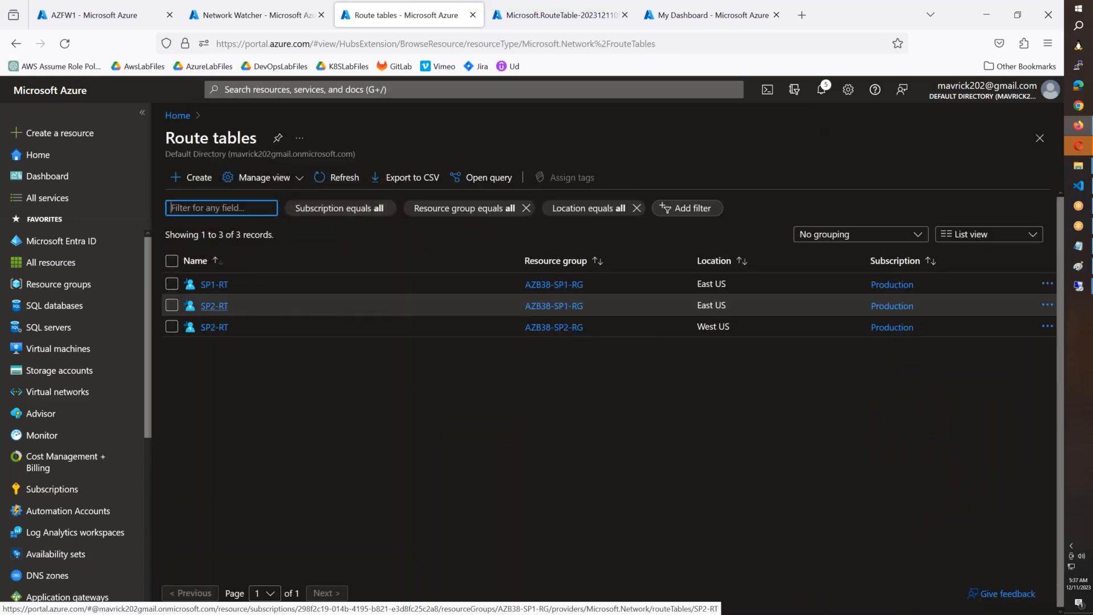
left_click(215, 306)
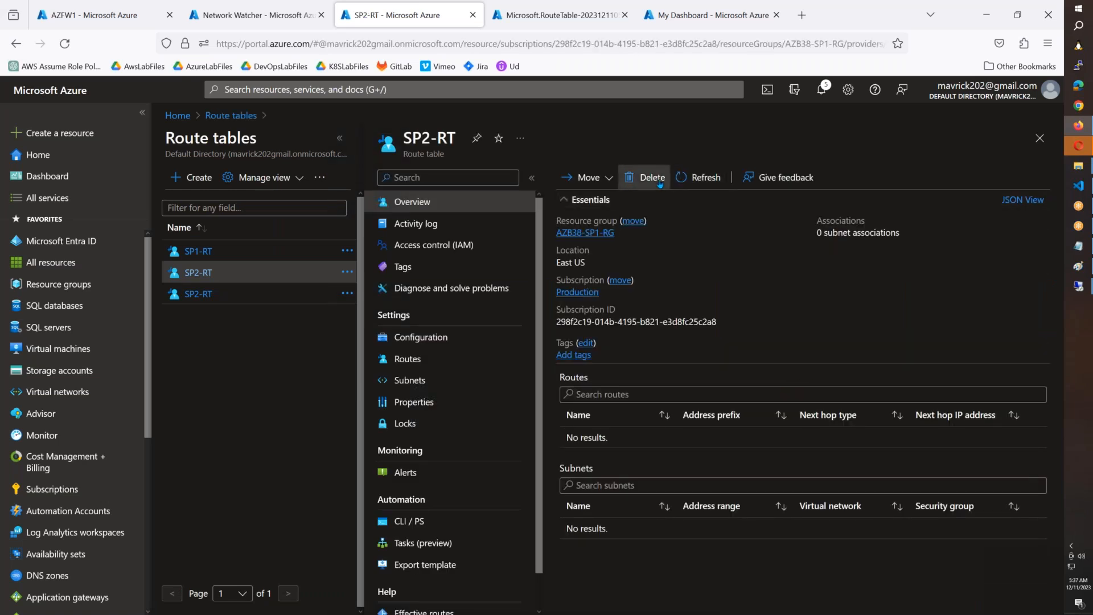
left_click(642, 177)
left_click(584, 251)
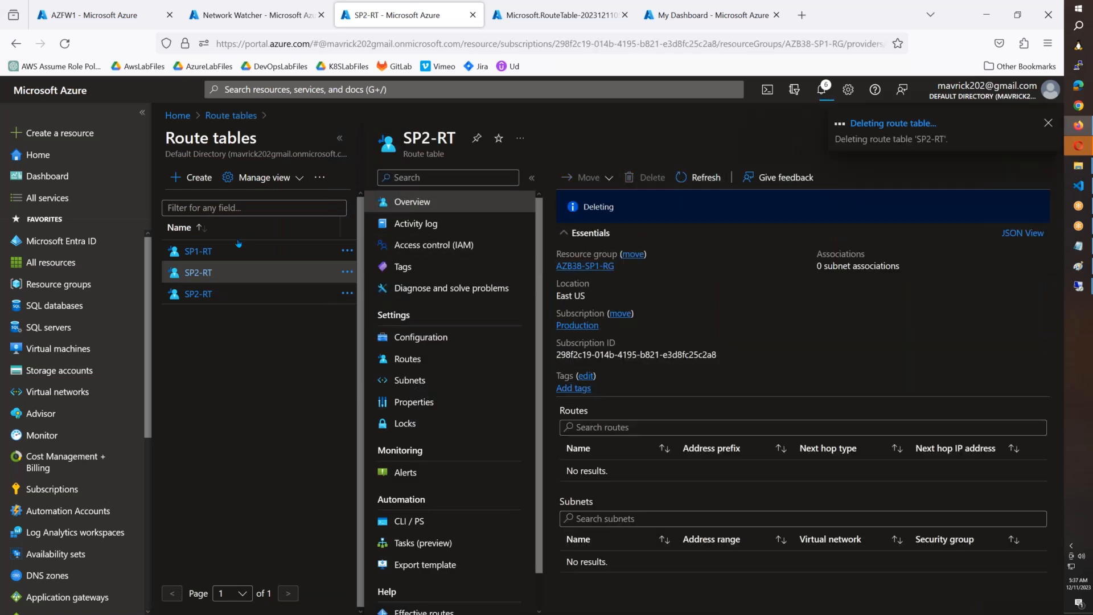
Step: Start a new route in the SP1-RT route table and name it To-Internet
left_click(210, 255)
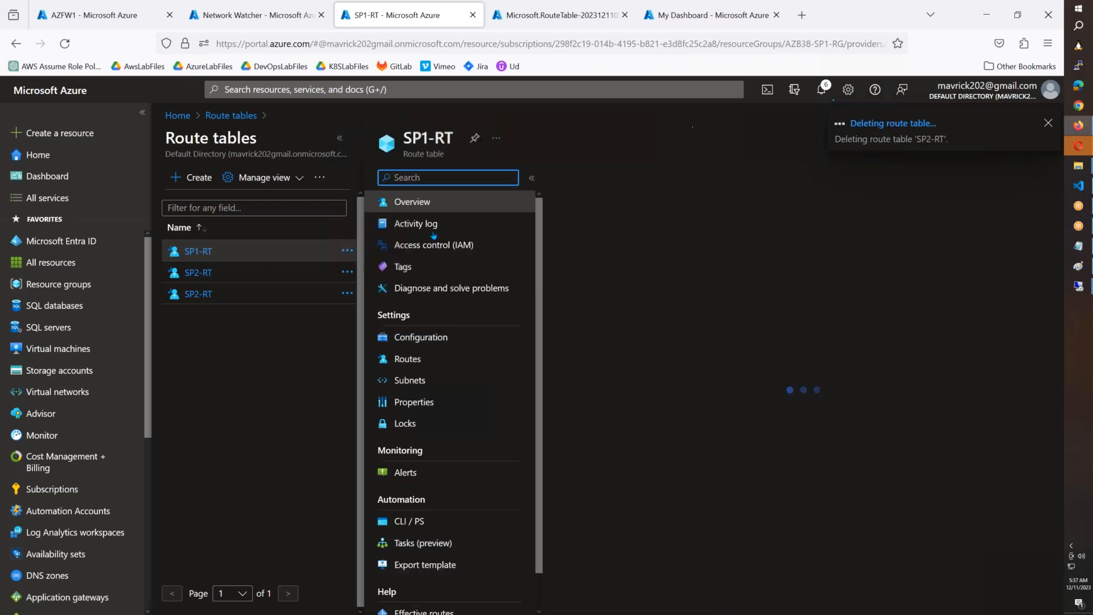
left_click(420, 359)
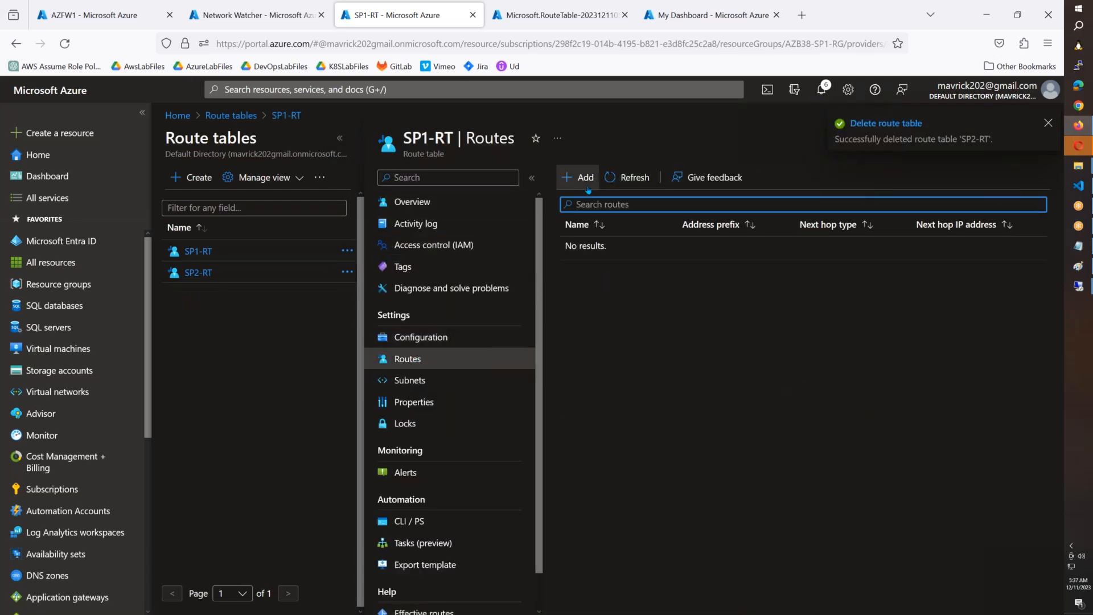
left_click(585, 190)
left_click(704, 229)
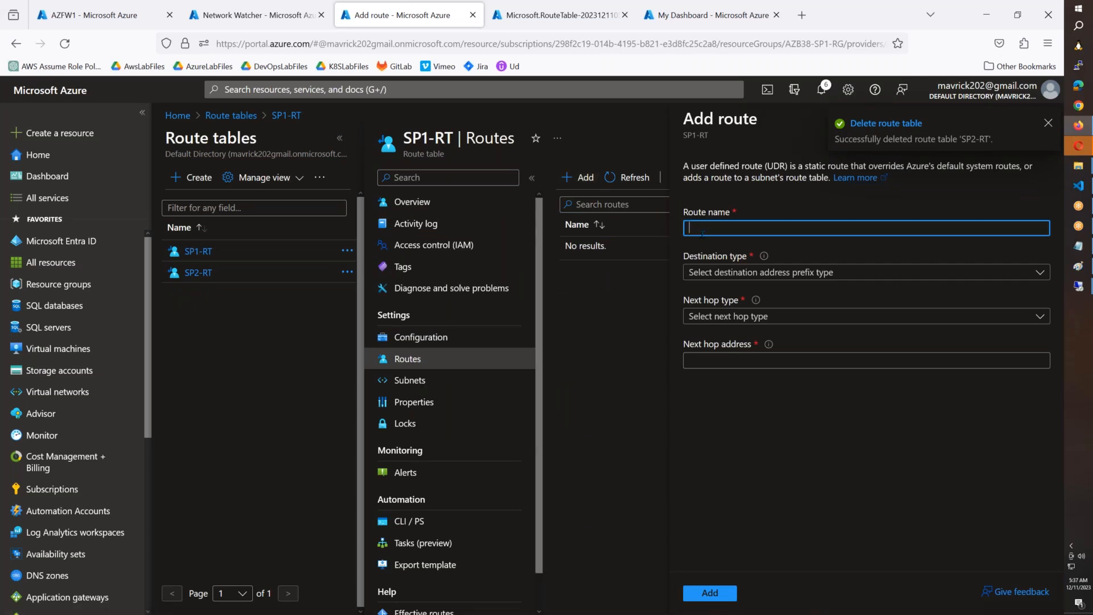
type("TO")
key("BackSpace")
key("BackSpace")
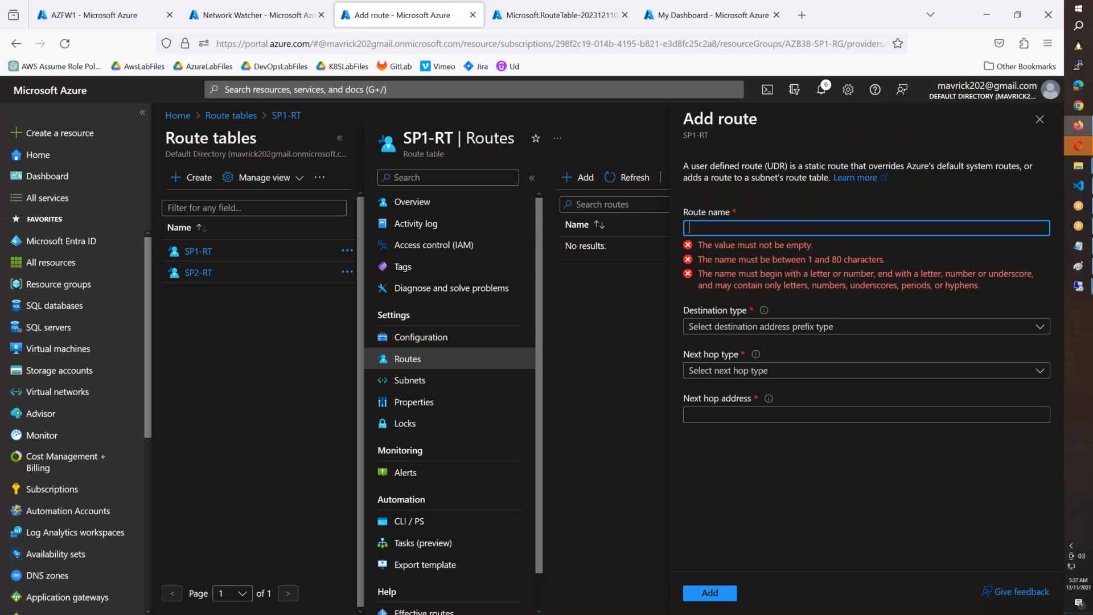
type("T")
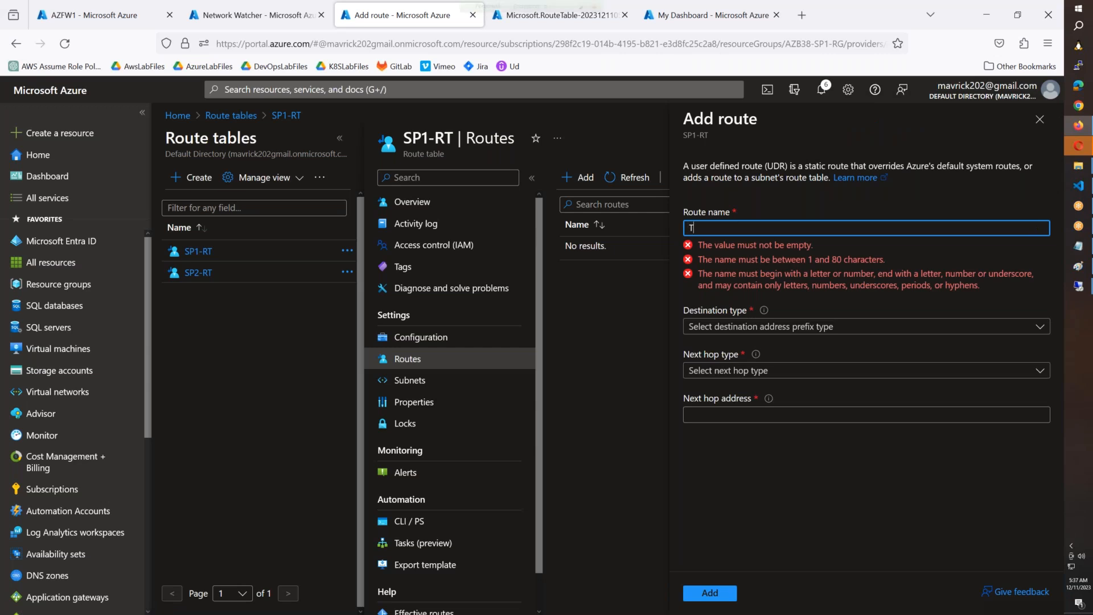
type("o-Intertn")
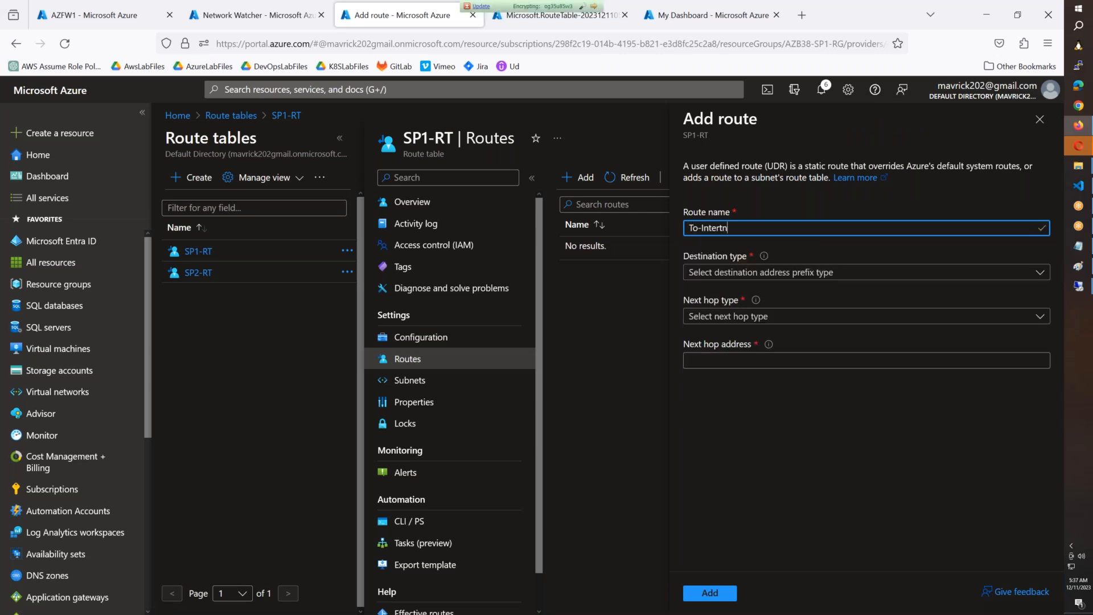
key("BackSpace")
key("BackSpace")
type("net")
Step: Set the route's destination to IP Addresses 0.0.0.0/0 and its next hop type to Virtual appliance
left_click(812, 273)
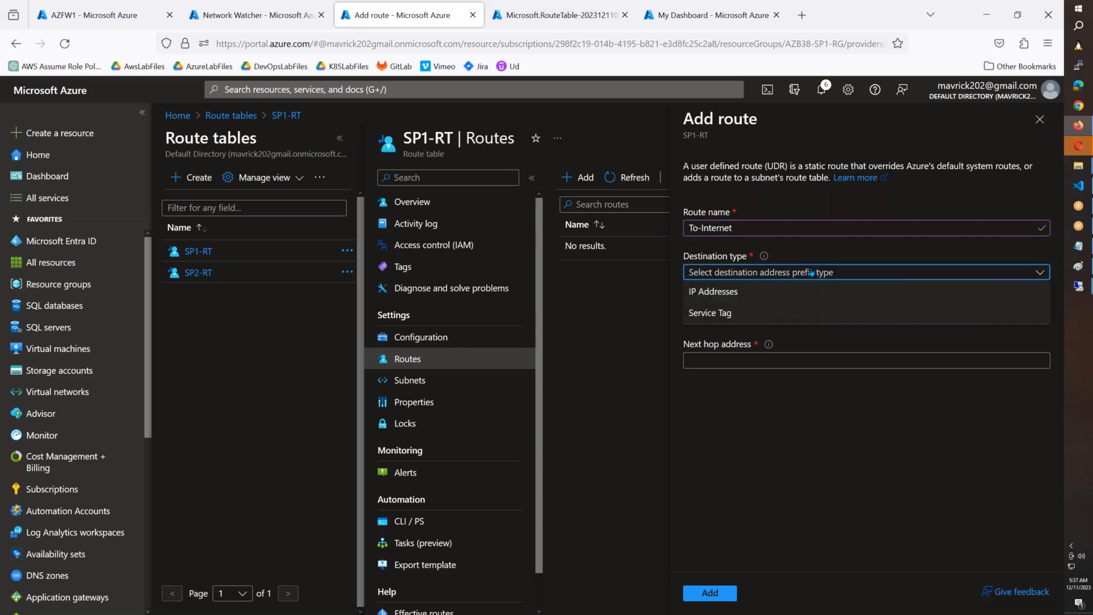
left_click(738, 291)
left_click(715, 314)
type("0.")
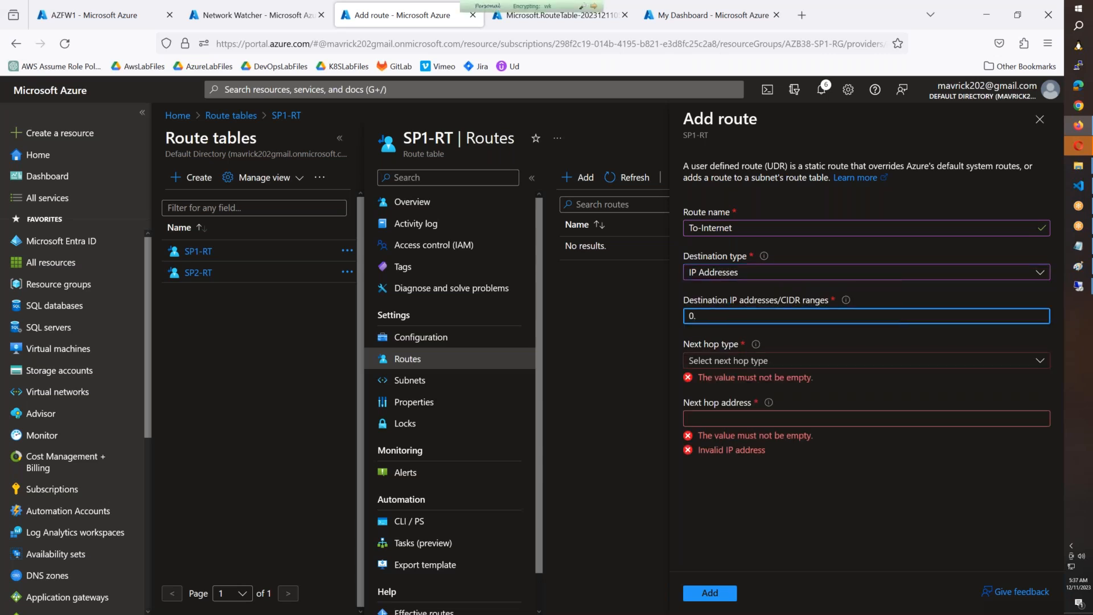
type("0.0.0/0")
key("Tab")
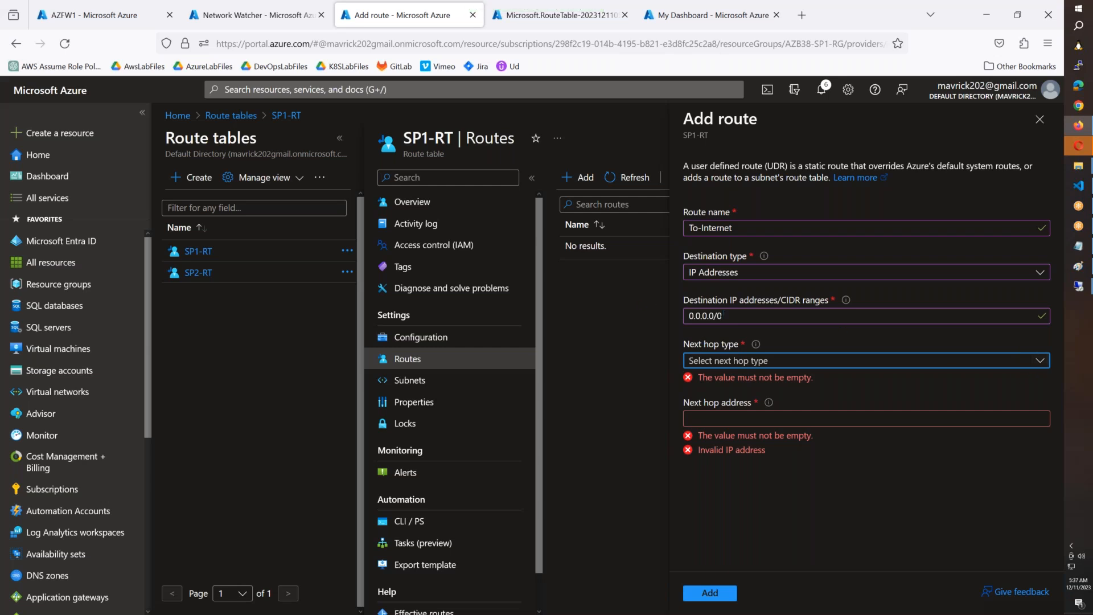
left_click(724, 363)
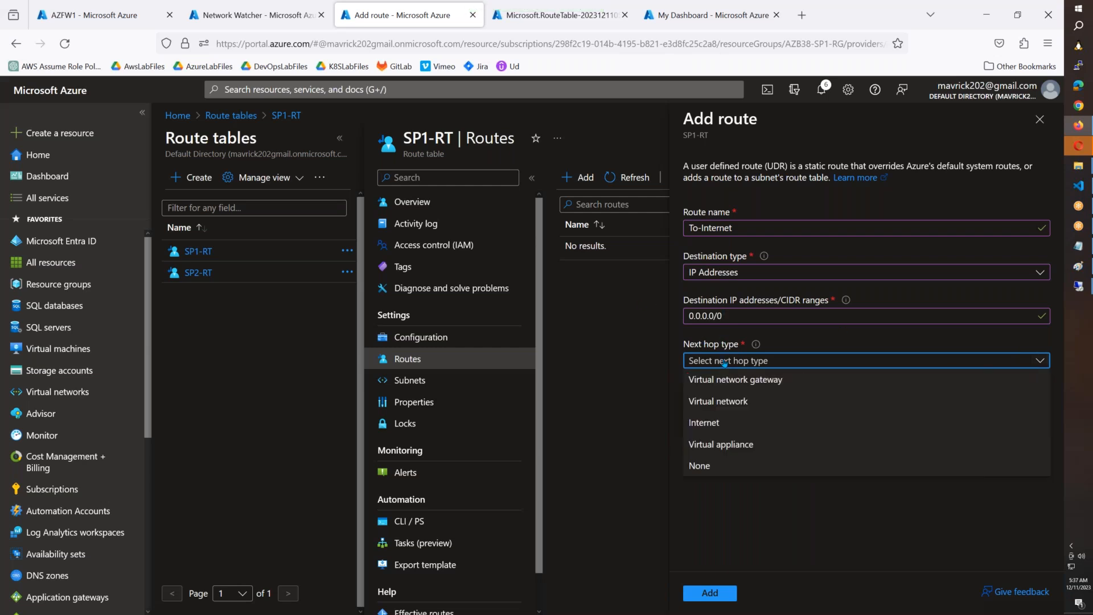
left_click(723, 444)
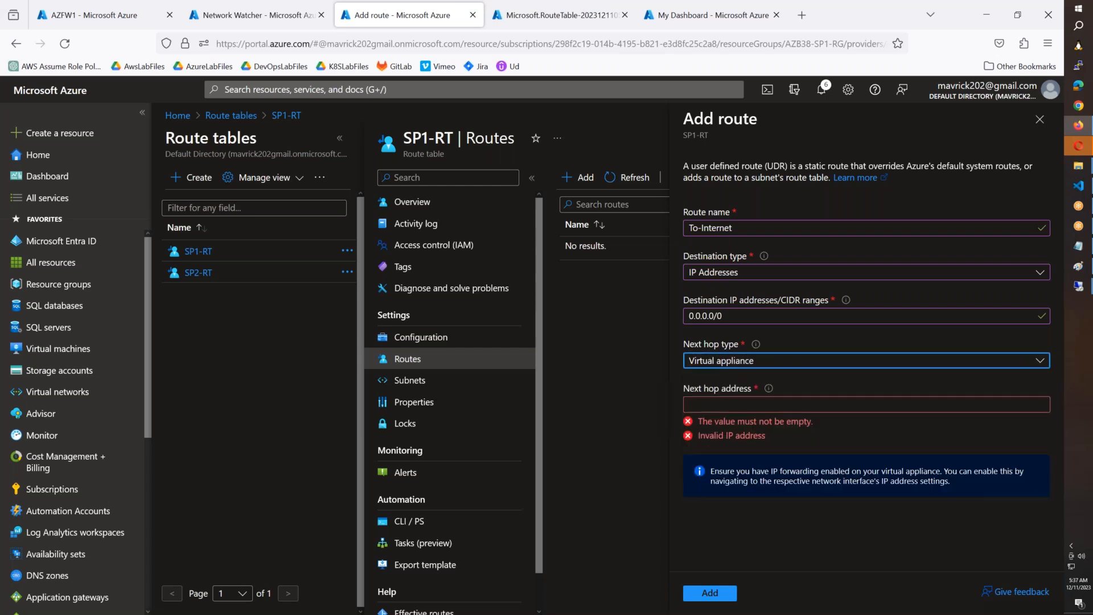
Step: Copy the AZFW1 firewall's private IP 10.38.10.4 into the route's next hop address and add the route
left_click(715, 406)
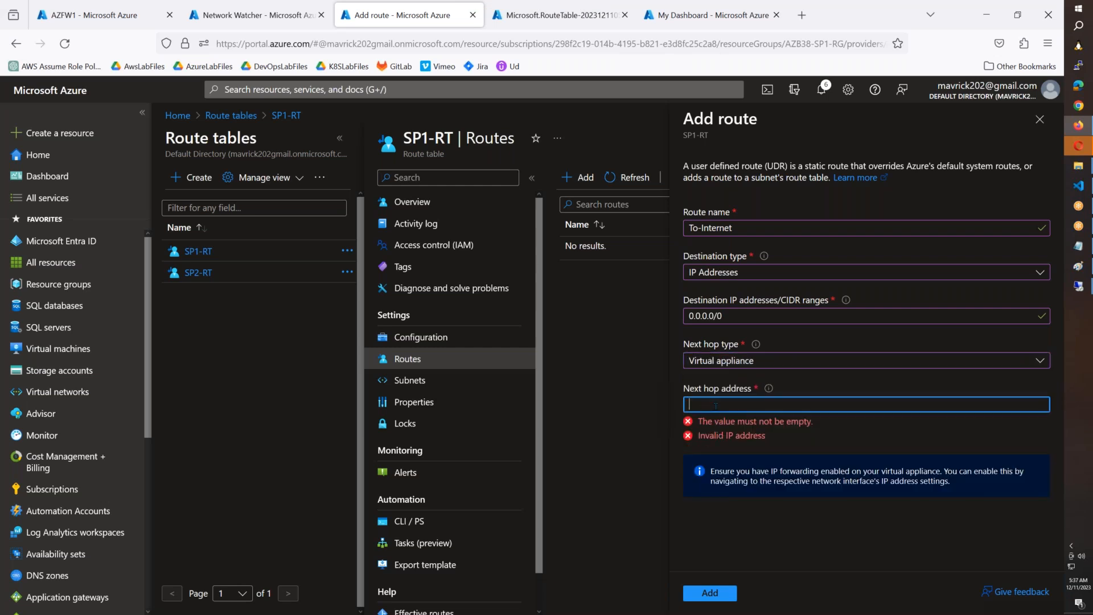
left_click(134, 25)
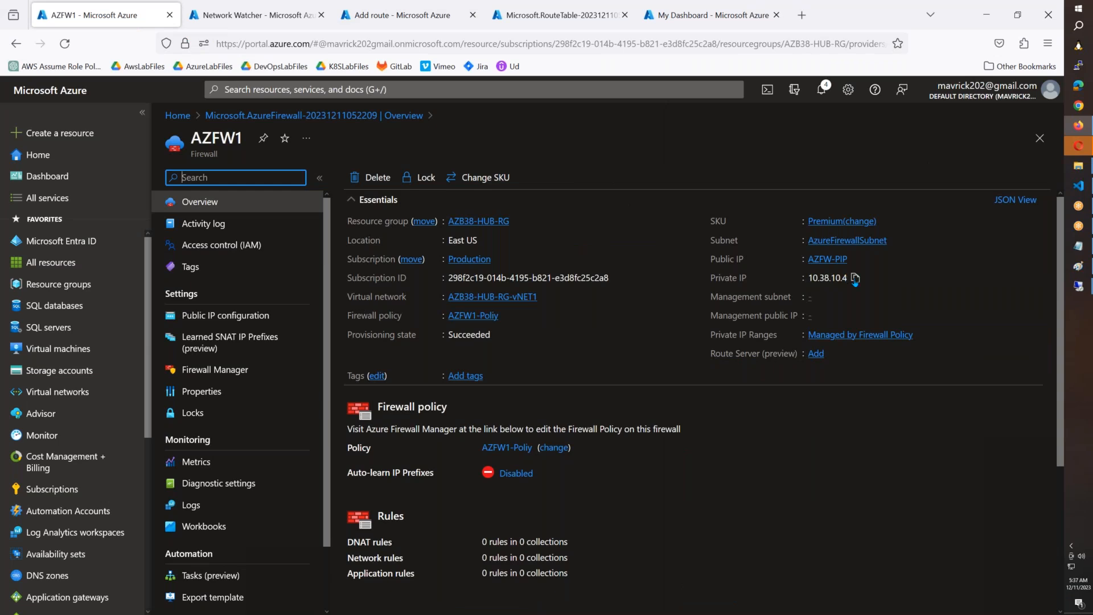
left_click(855, 278)
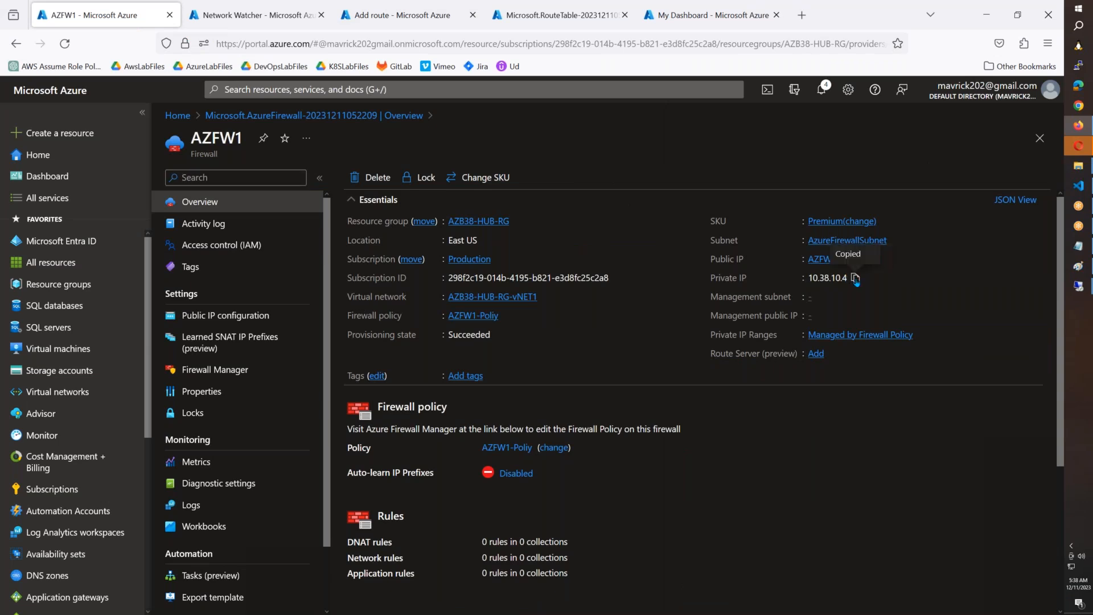
left_click(393, 14)
key("ctrl+v")
left_click(717, 594)
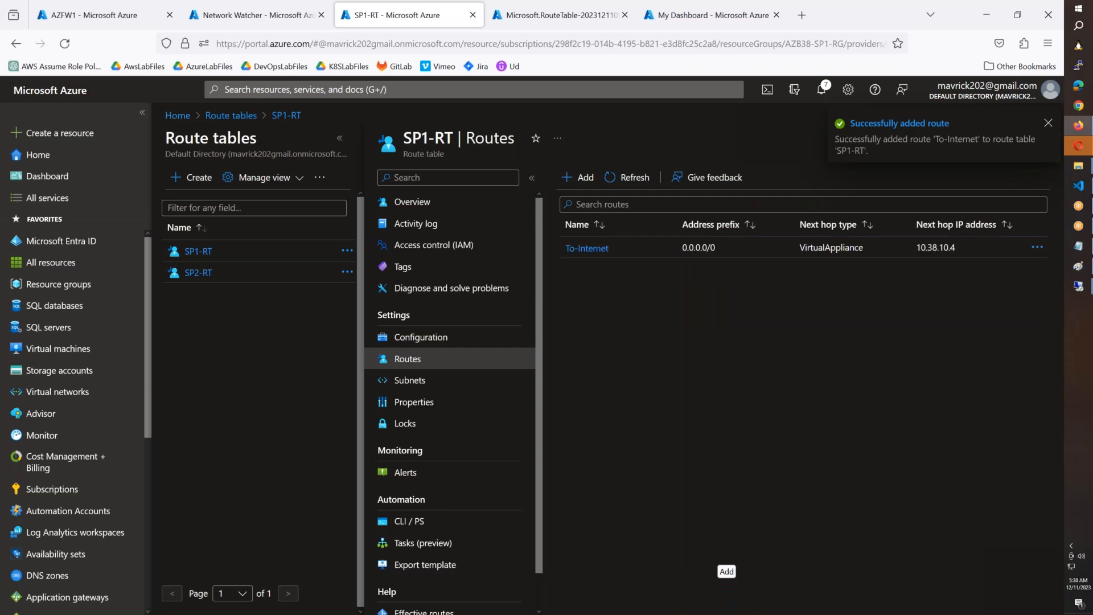
Step: Associate the SP1-RT route table with subnet AZB38-SP1-RG-Subnet-1 of virtual network AZB38-SP1-RG-vNET1
left_click(456, 383)
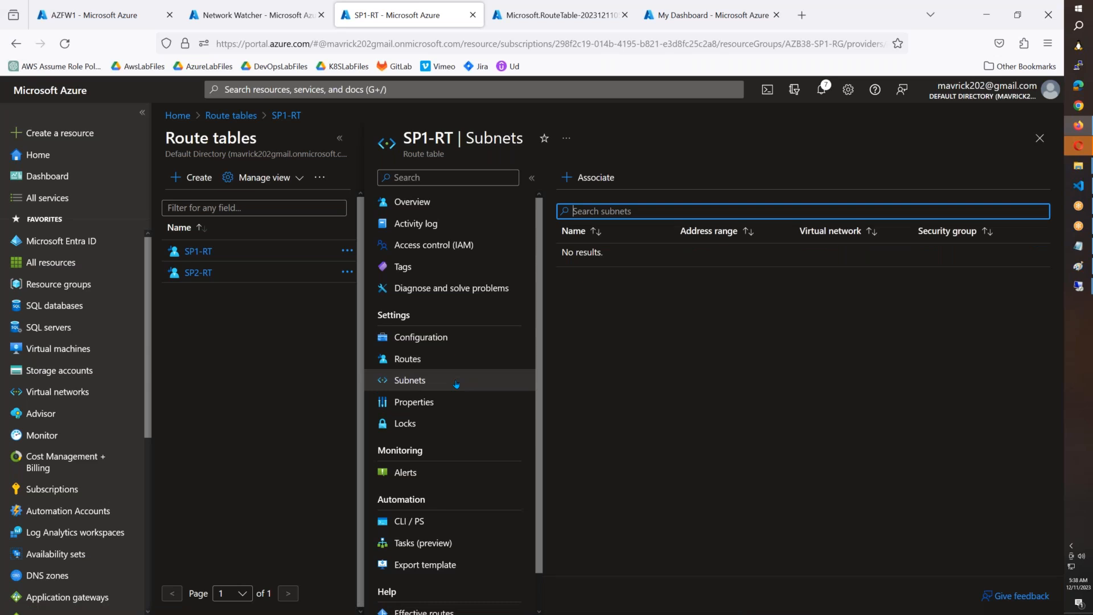
left_click(607, 183)
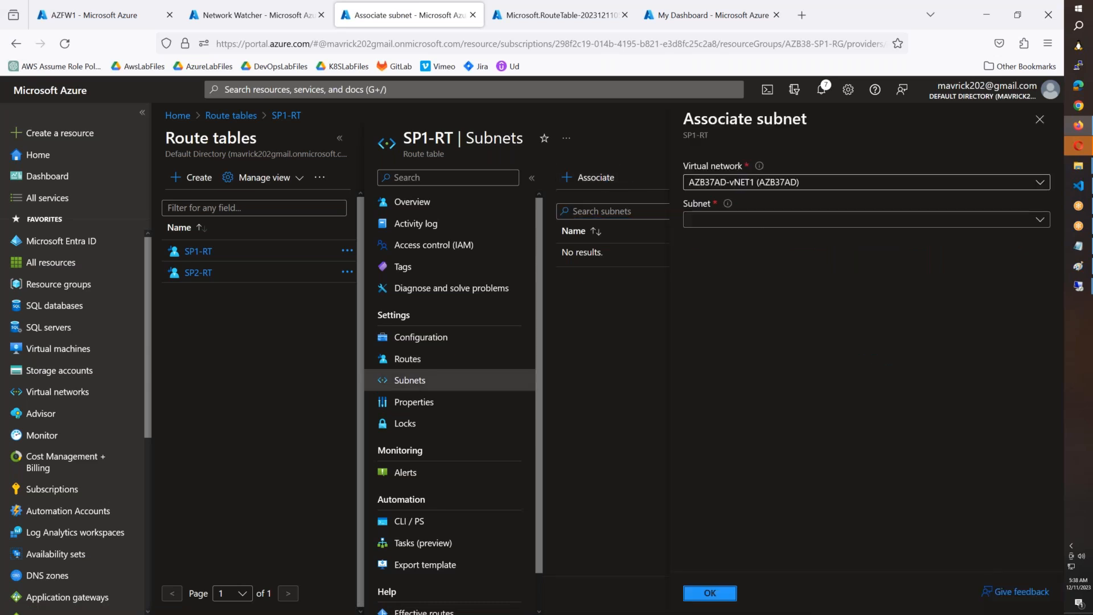
left_click(743, 221)
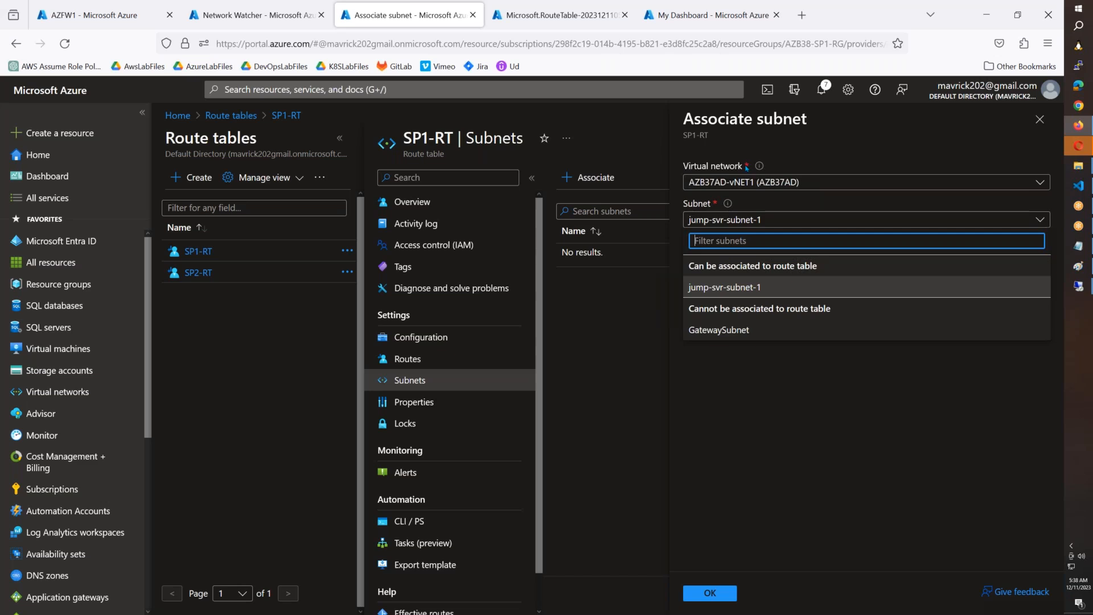
left_click(746, 183)
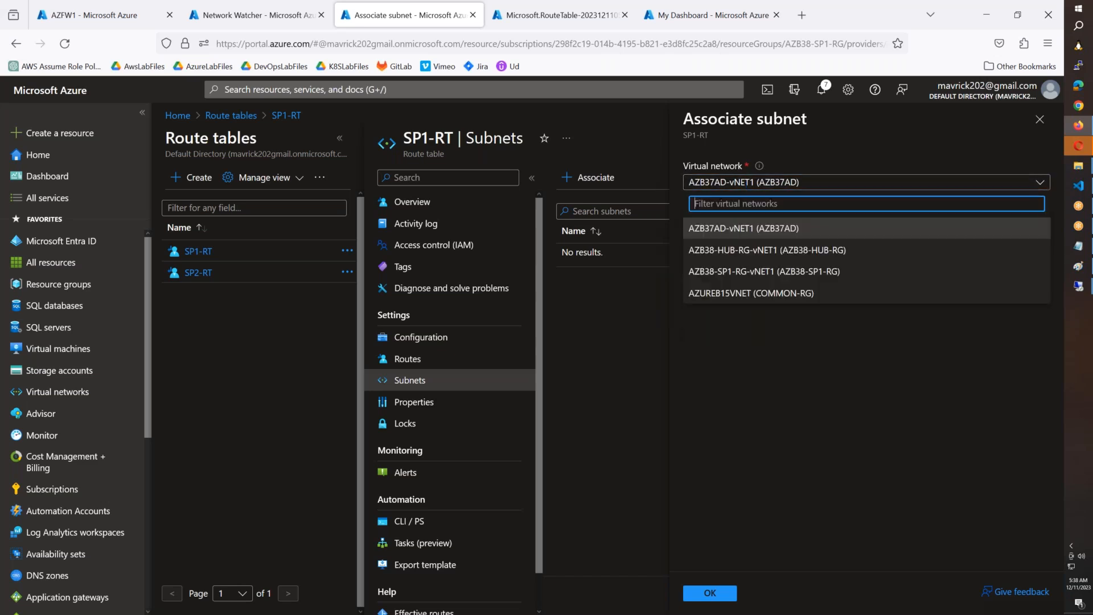
left_click(746, 272)
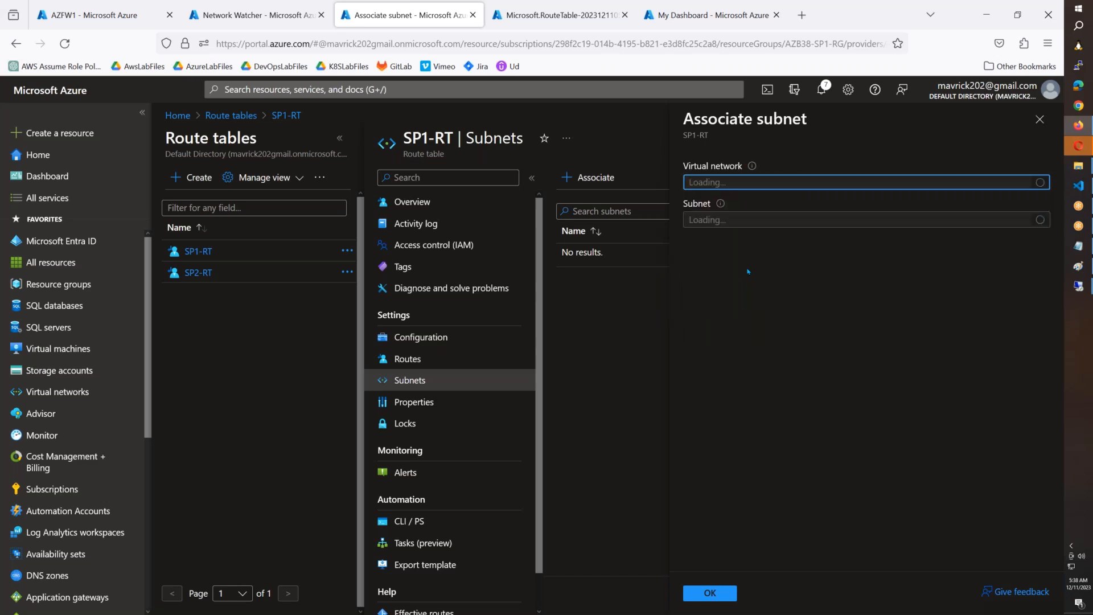
left_click(759, 222)
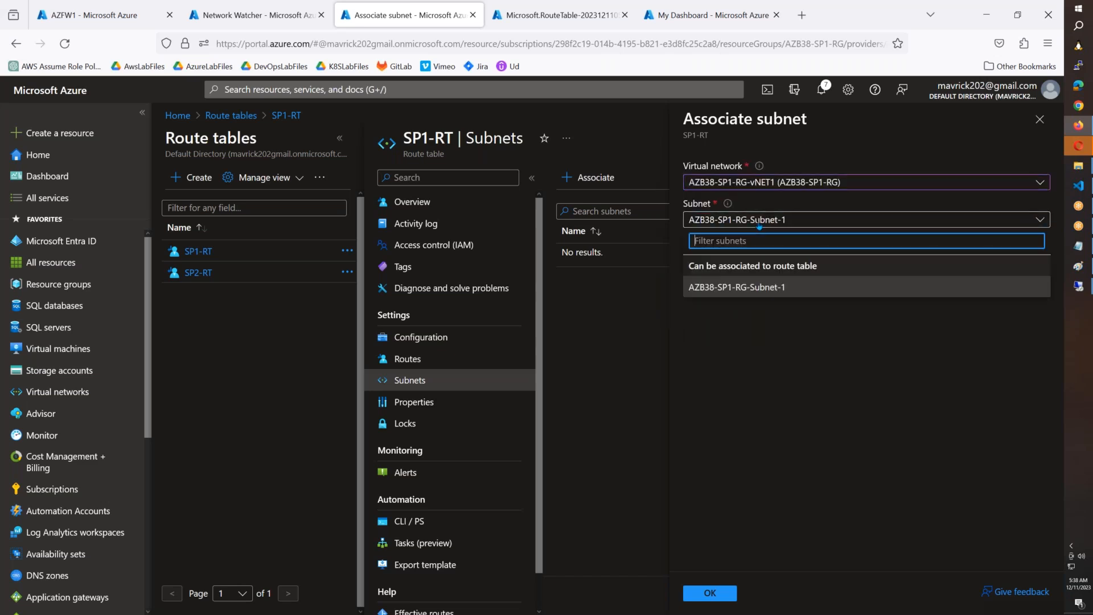
left_click(747, 295)
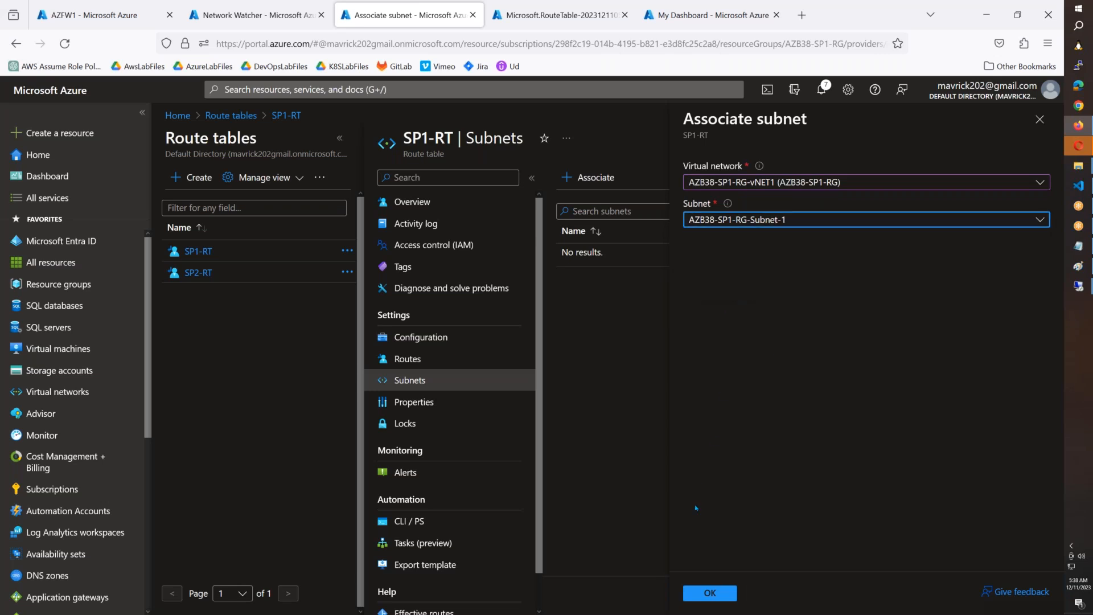
left_click(710, 594)
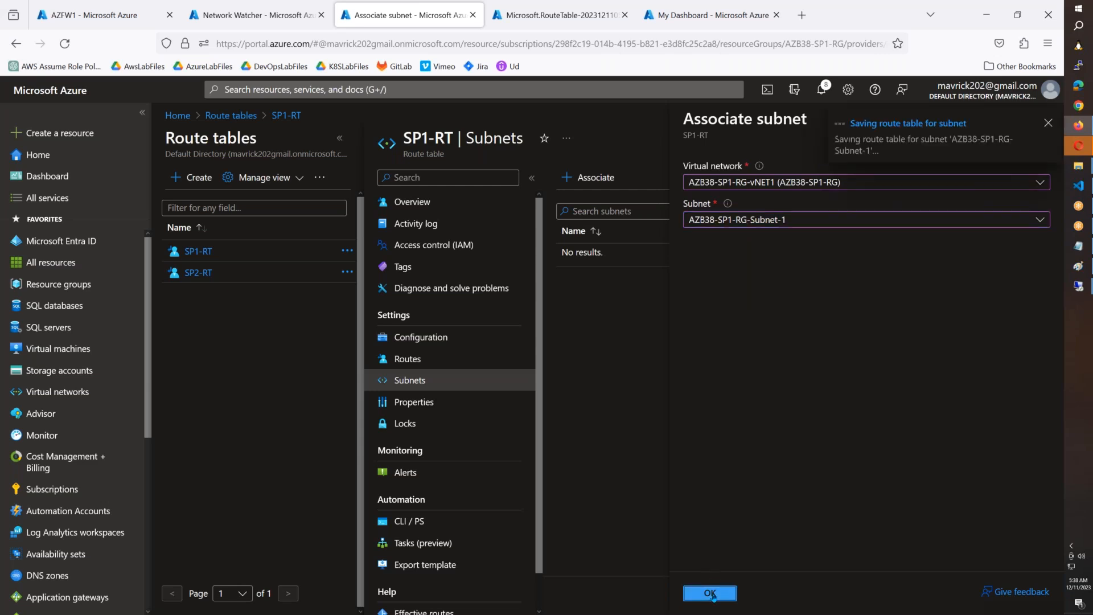
Step: Add a diagnostic setting named FirewallLogs to the AZFW1 firewall with the allLogs category group enabled
left_click(112, 19)
left_click(278, 481)
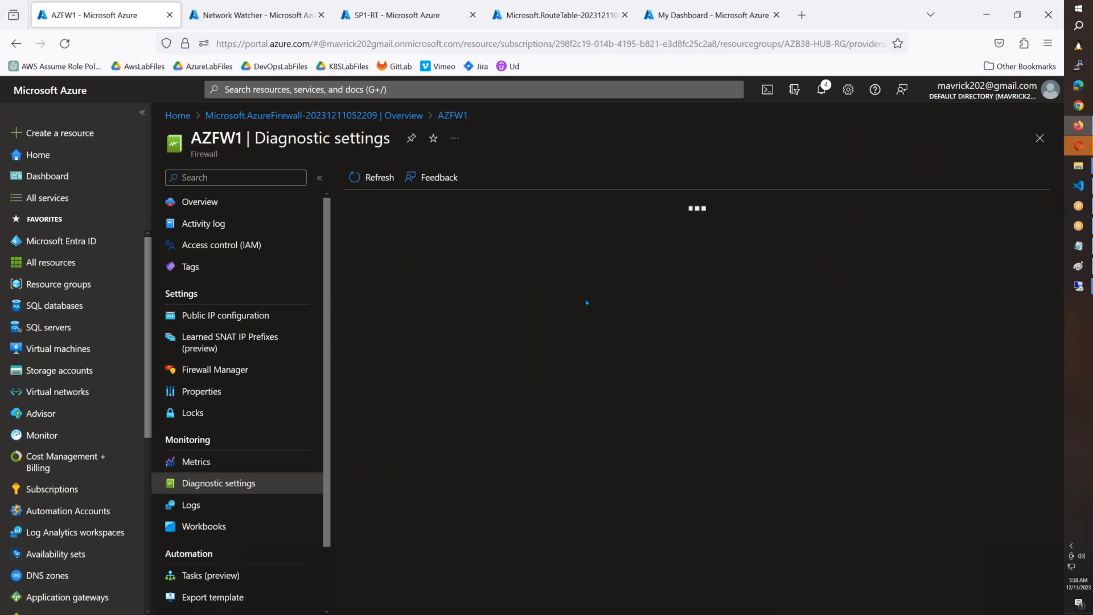
left_click(415, 305)
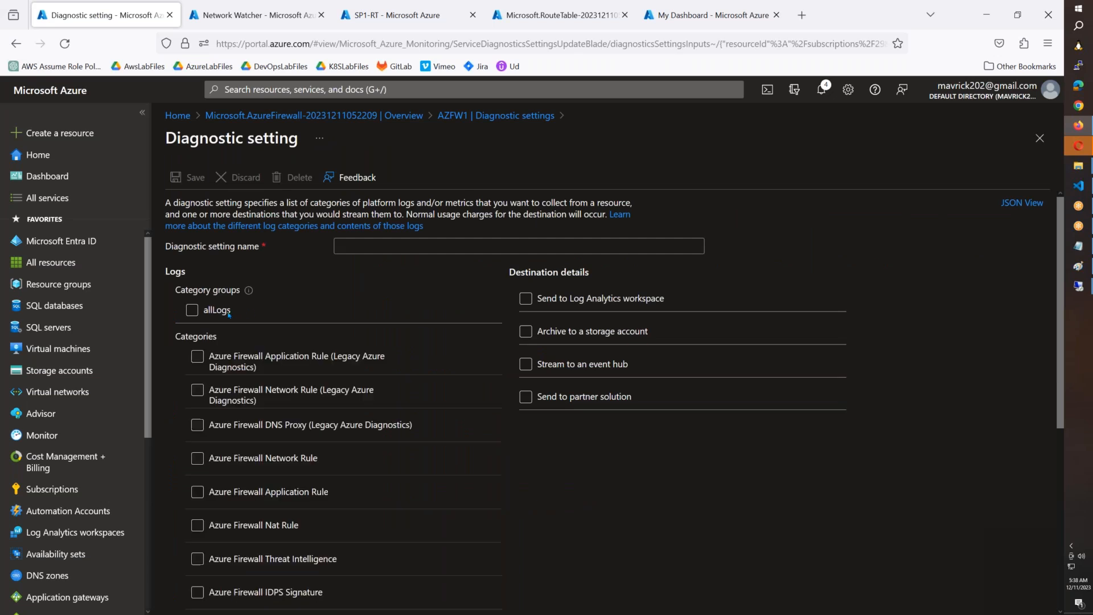
left_click(197, 316)
left_click(376, 248)
left_click(376, 249)
type("F")
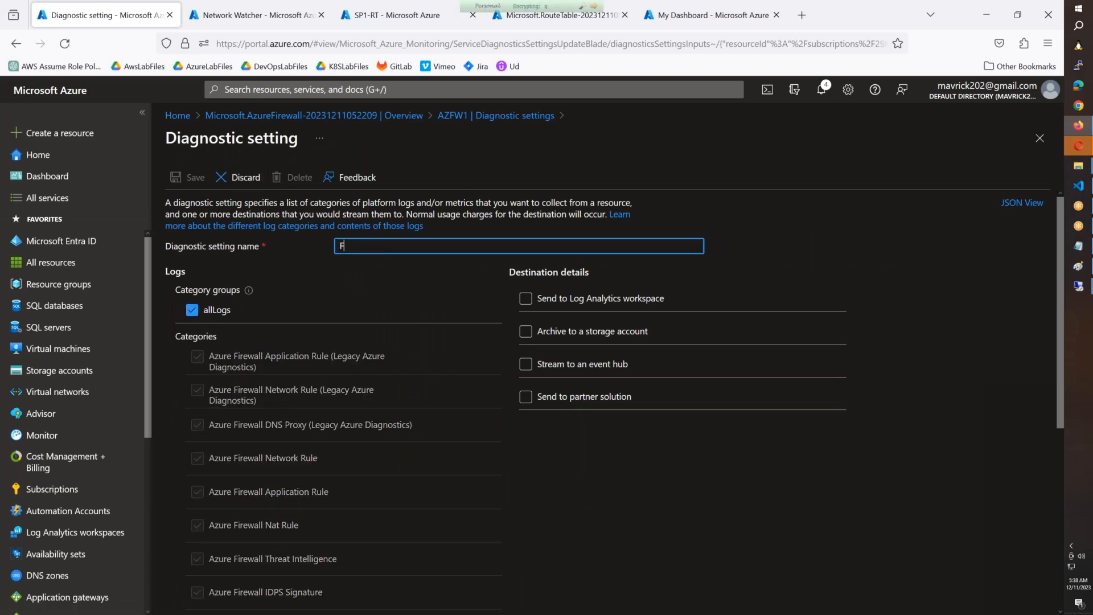
type("irewallLogs")
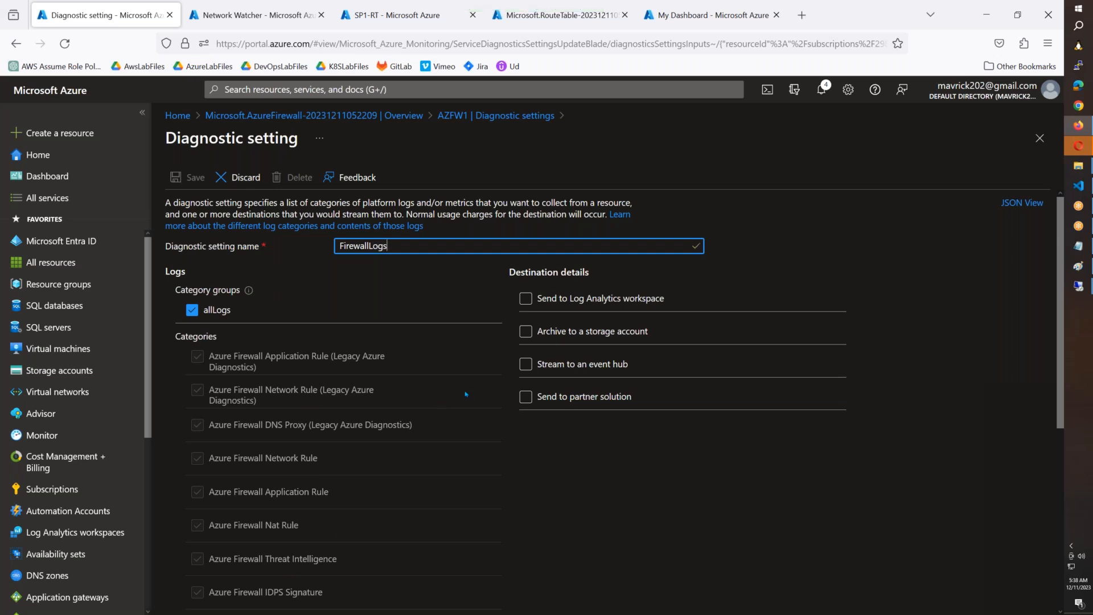
Step: Send the FirewallLogs data to the AZB38Logs (eastus) Log Analytics workspace and save the diagnostic setting
left_click(524, 299)
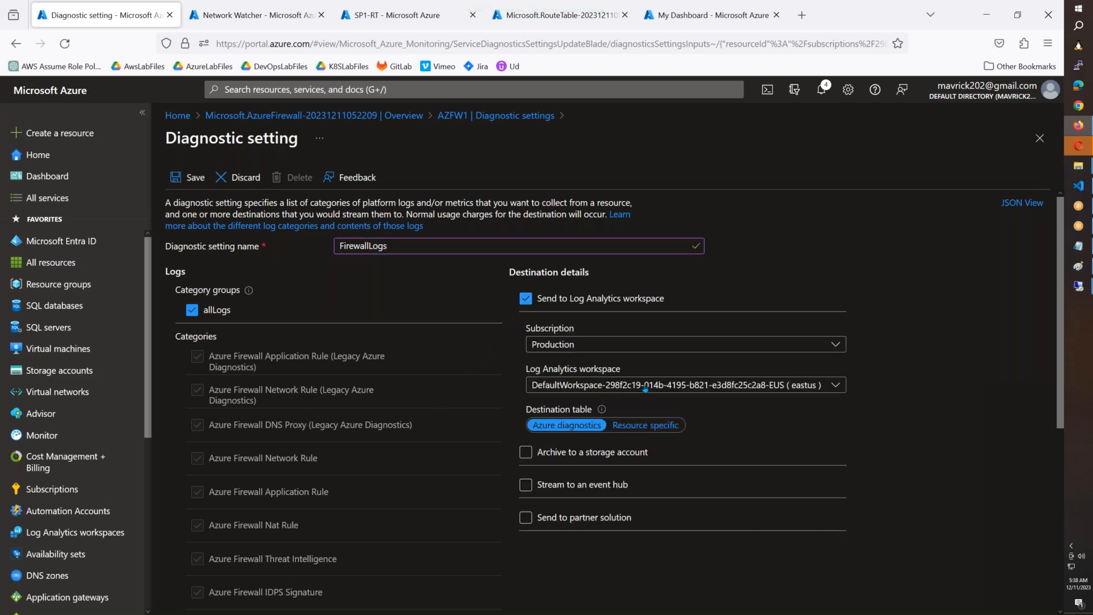
left_click(622, 382)
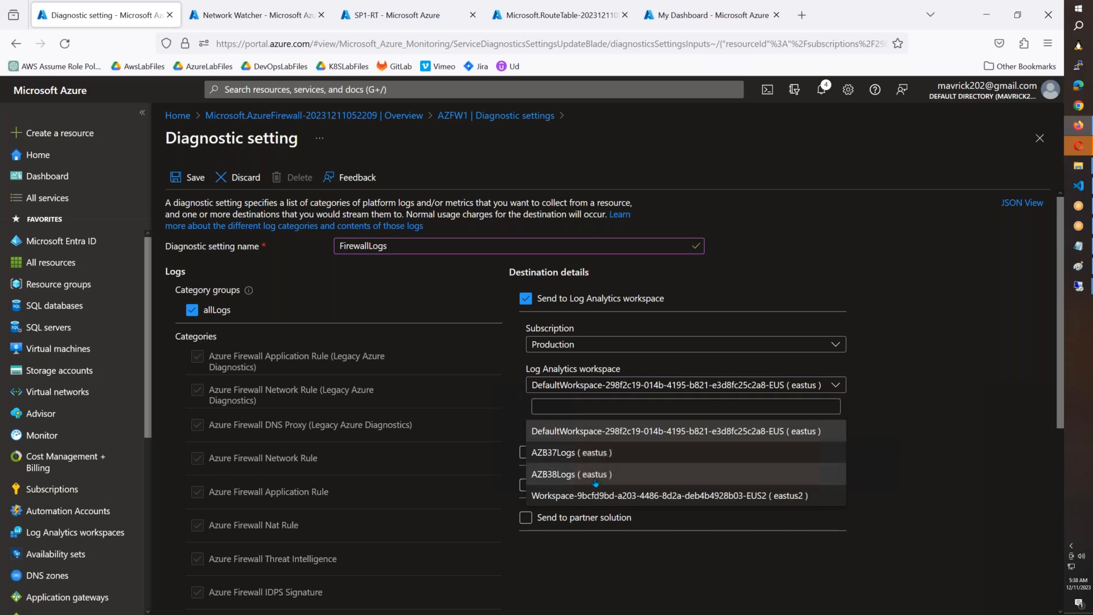
left_click(569, 472)
left_click(188, 177)
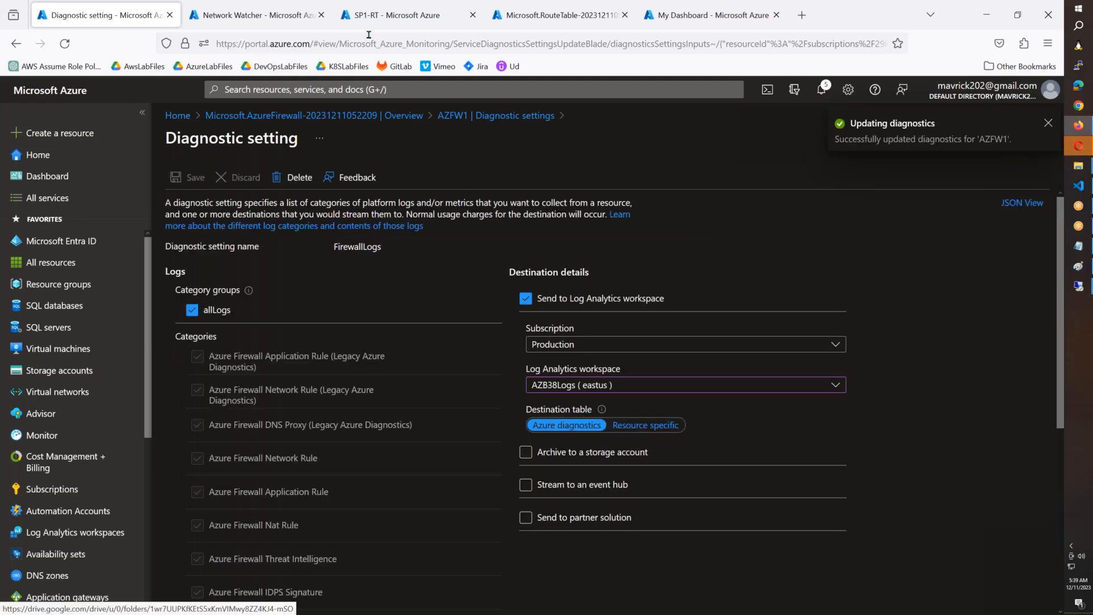
Step: Check the SP1-RT subnet association and the remote desktop session to 74.235.129.157
left_click(390, 27)
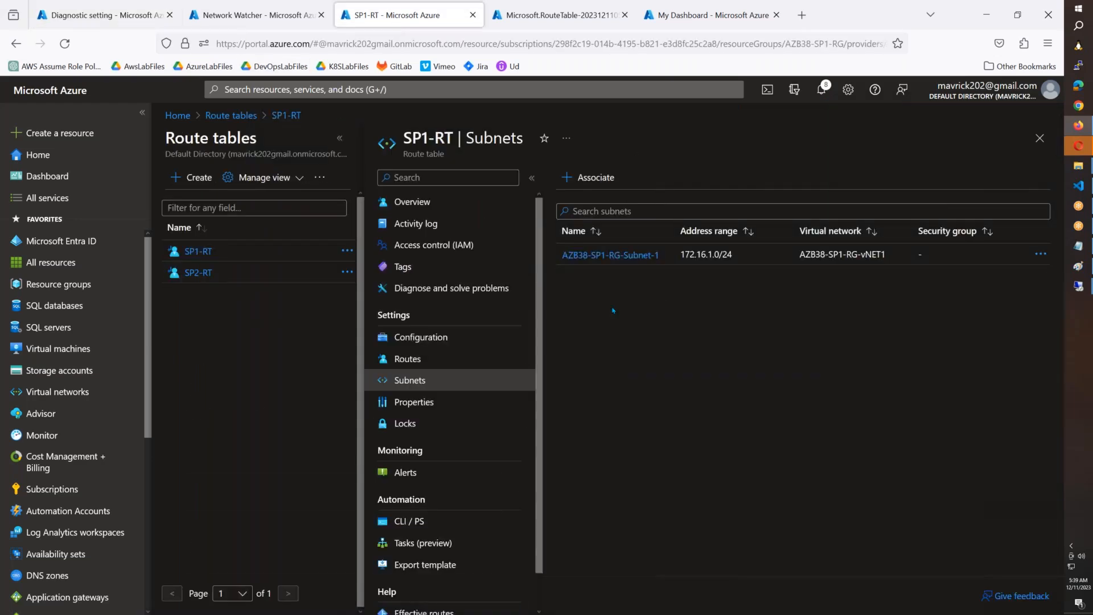
mouse_move(1079, 287)
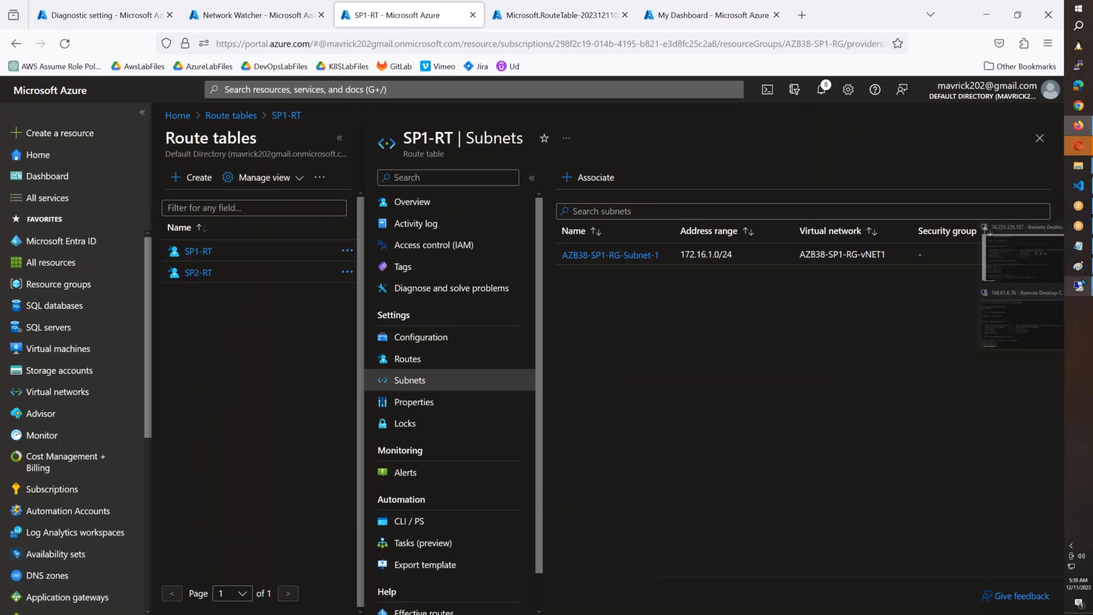
left_click(1016, 258)
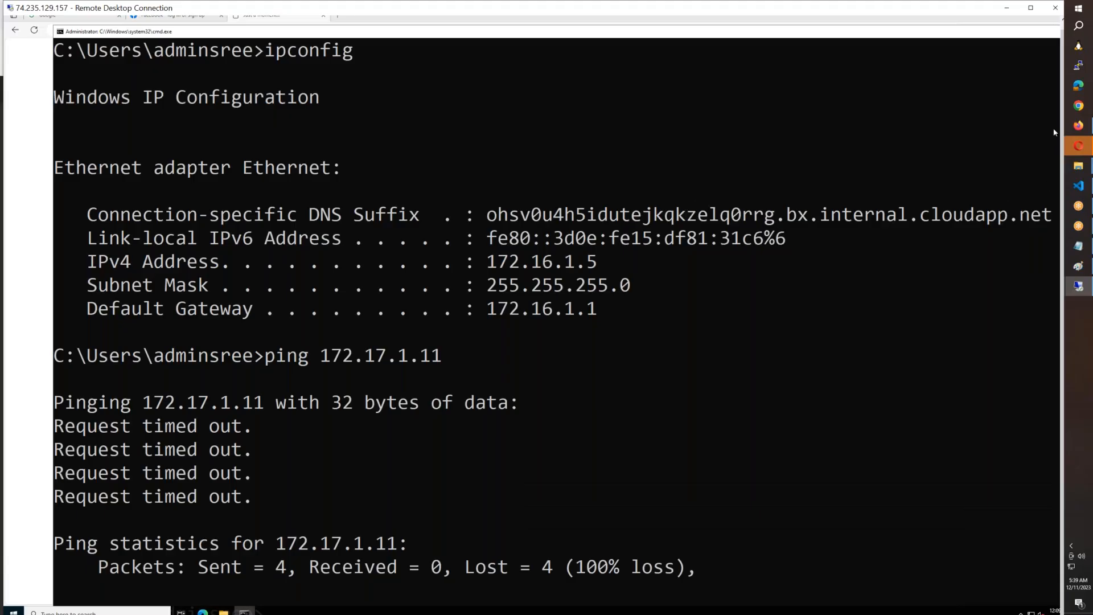
left_click(1079, 126)
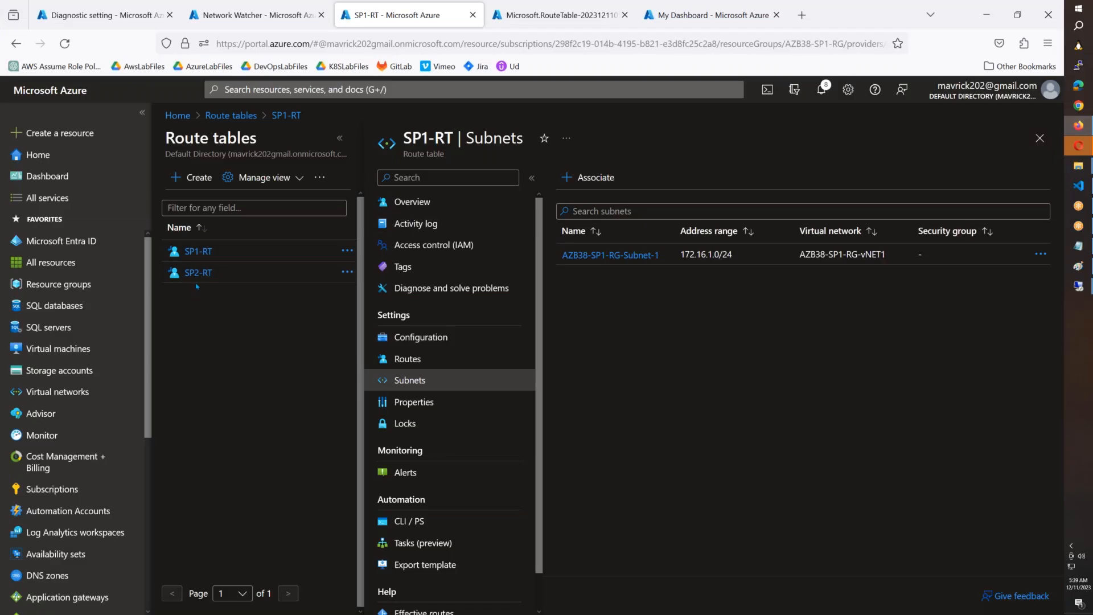
Step: Start a new route in the SP2-RT route table and name it To-Internet
left_click(199, 274)
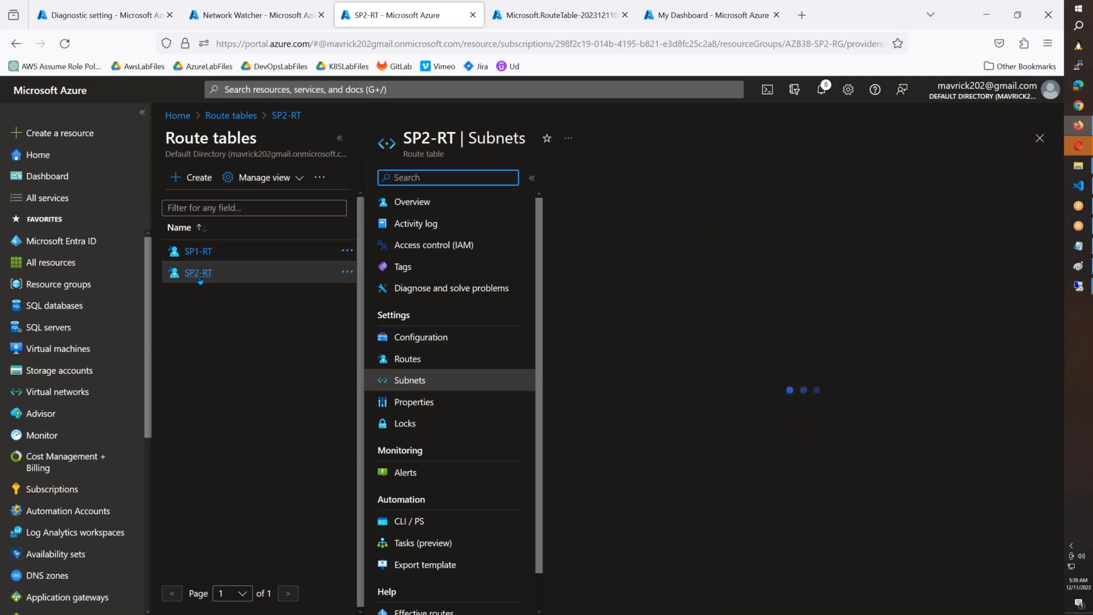
left_click(417, 359)
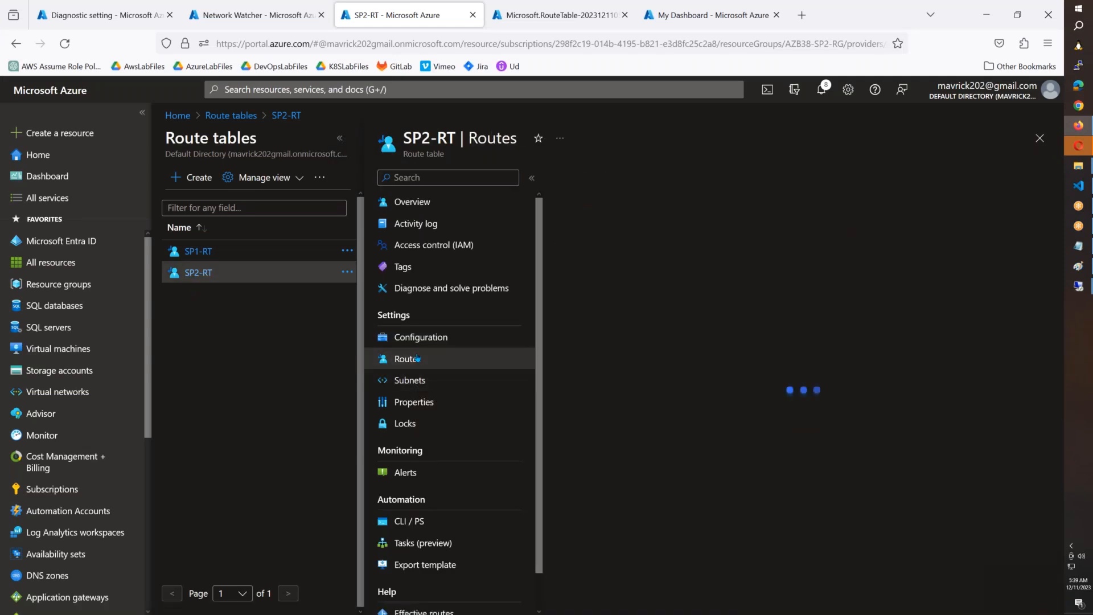
left_click(582, 177)
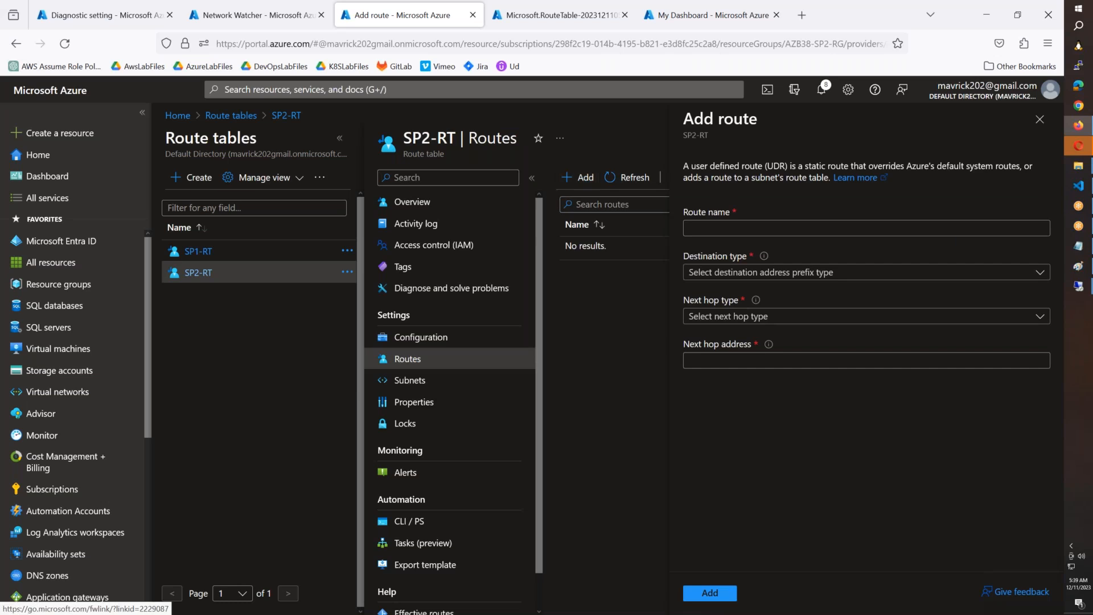
type("TO-")
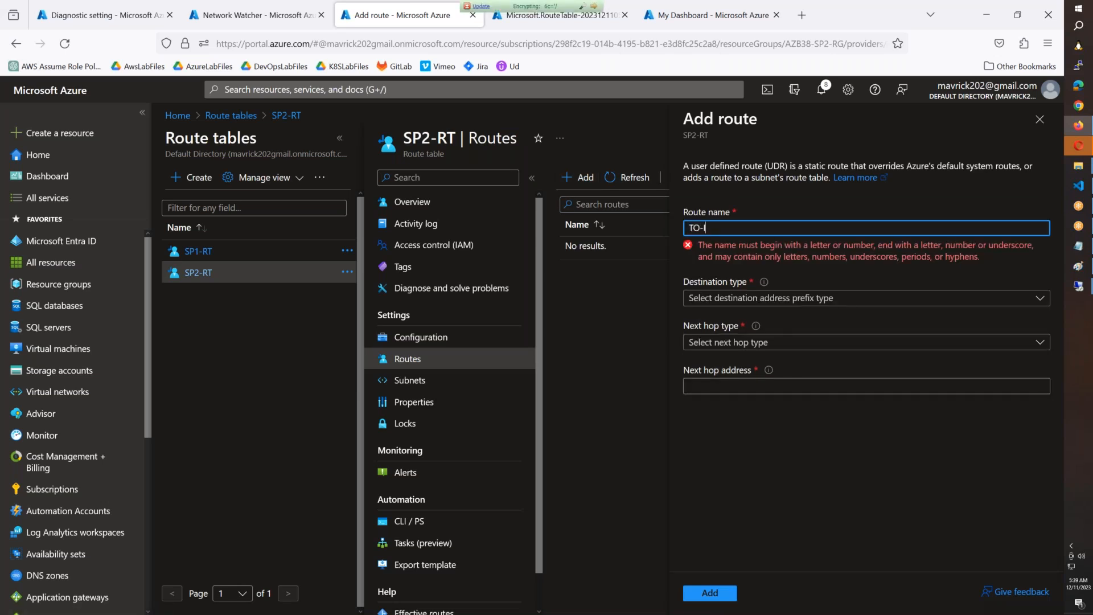
type("o-Internet")
Step: Set the SP2-RT route's destination to IP Addresses 0.0.0.0/0 and its next hop type to Virtual appliance
left_click(720, 273)
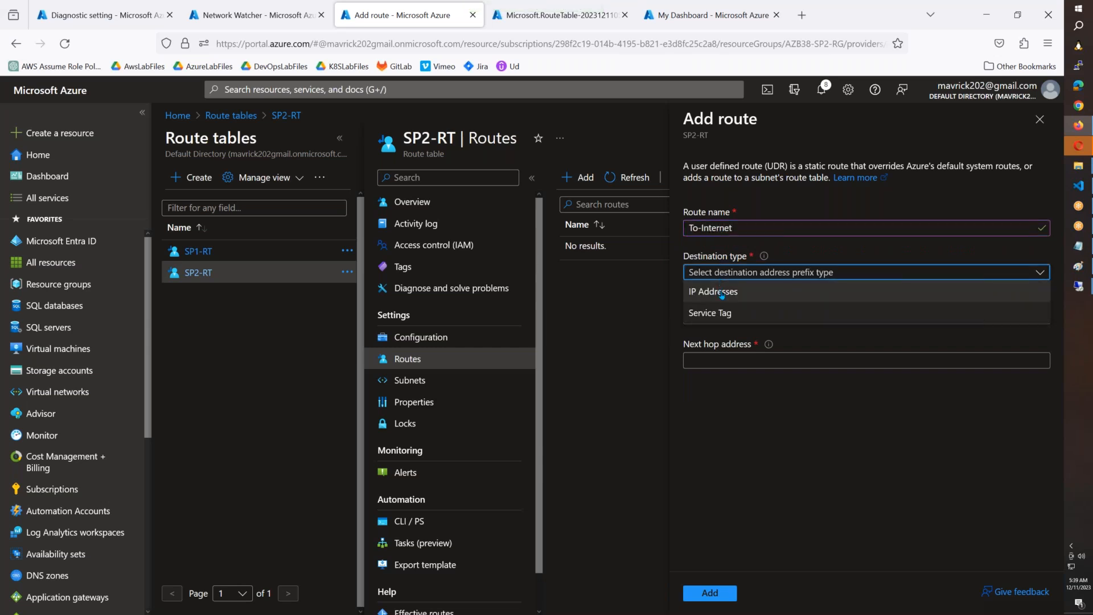
left_click(721, 293)
type("0")
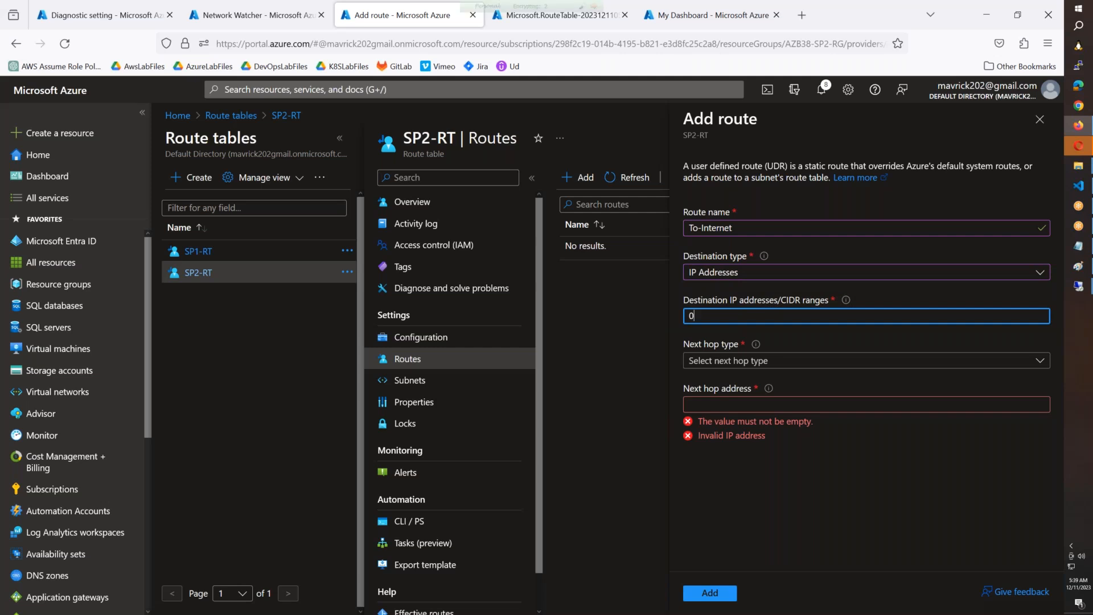
type(".0.0.0")
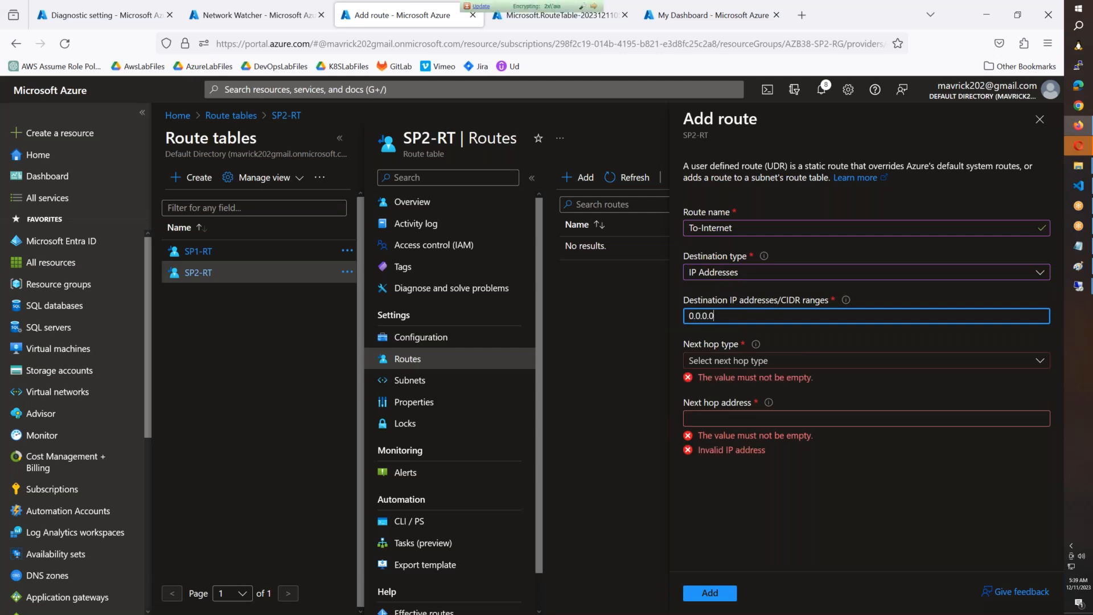
left_click(709, 360)
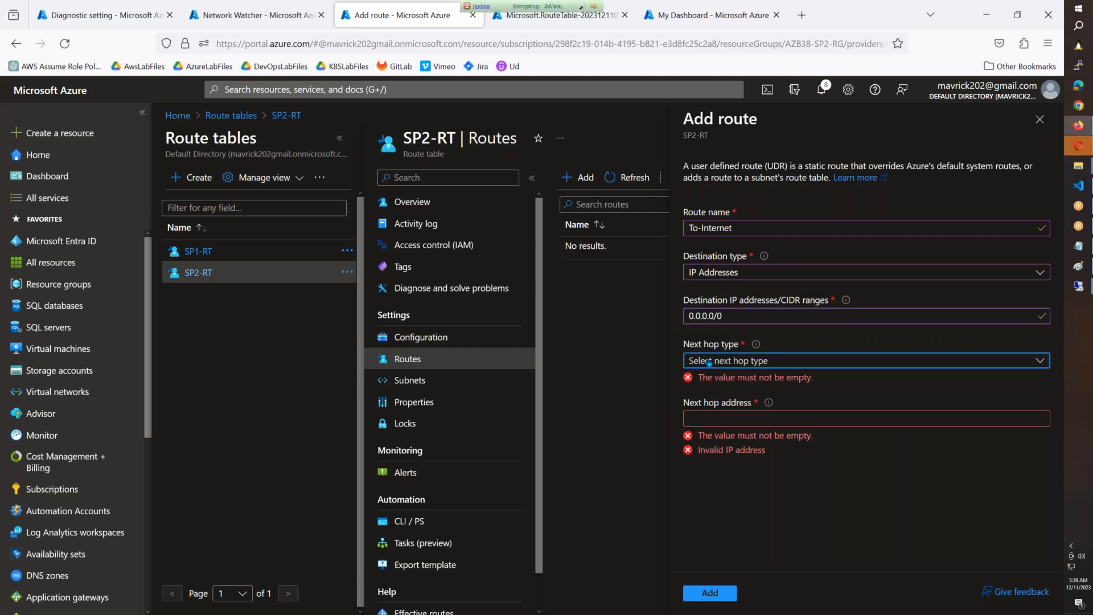
left_click(716, 420)
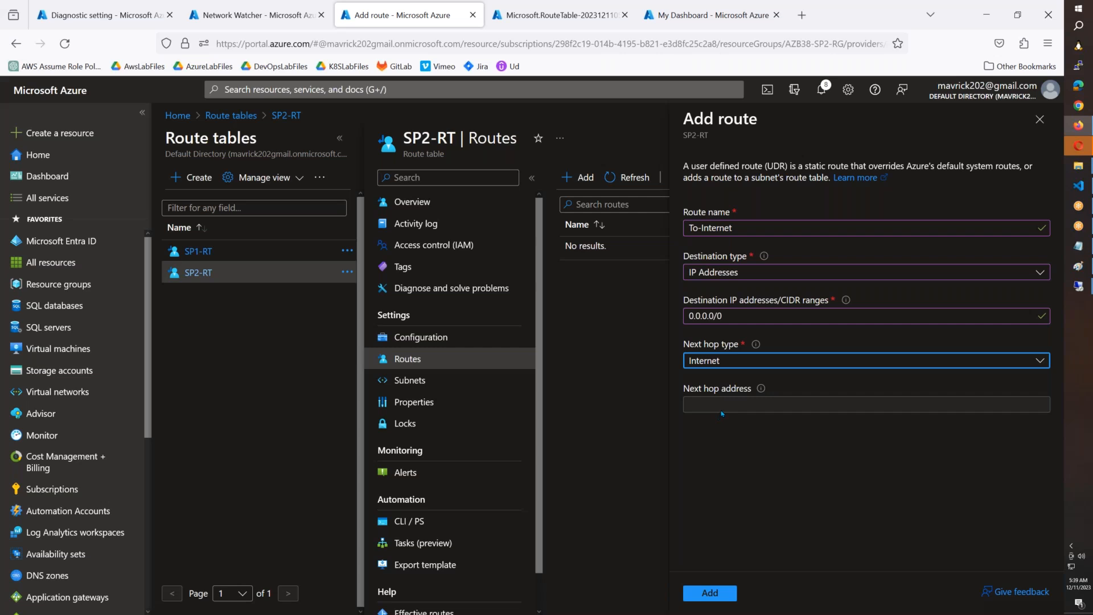
left_click(724, 366)
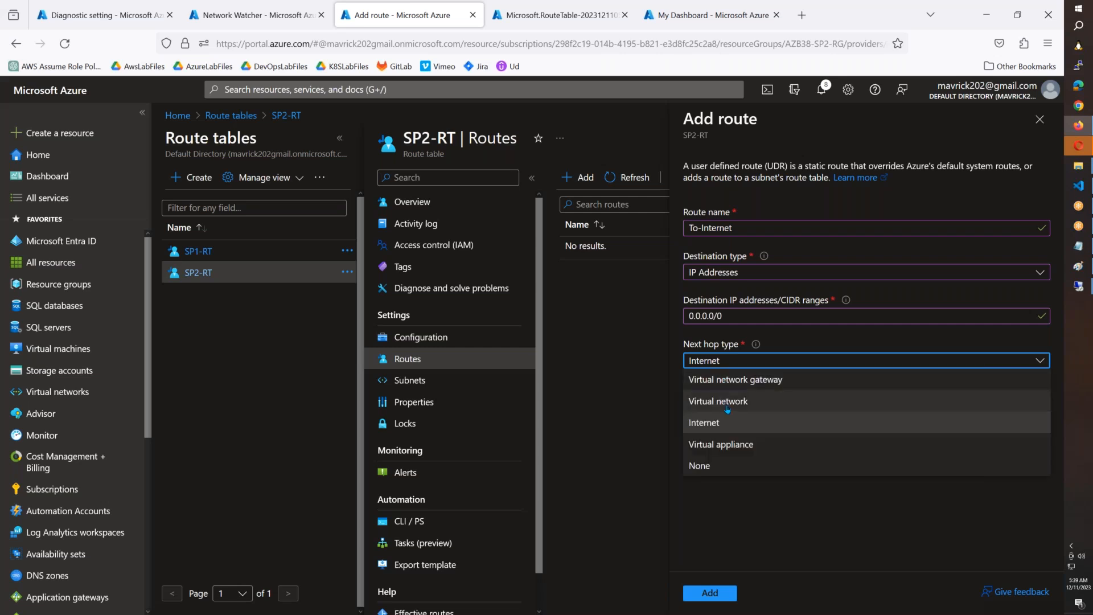
left_click(727, 439)
Step: Paste the firewall's private IP 10.38.10.4 as the next hop address and add the route to SP2-RT
left_click(726, 406)
type("10.38.10.4")
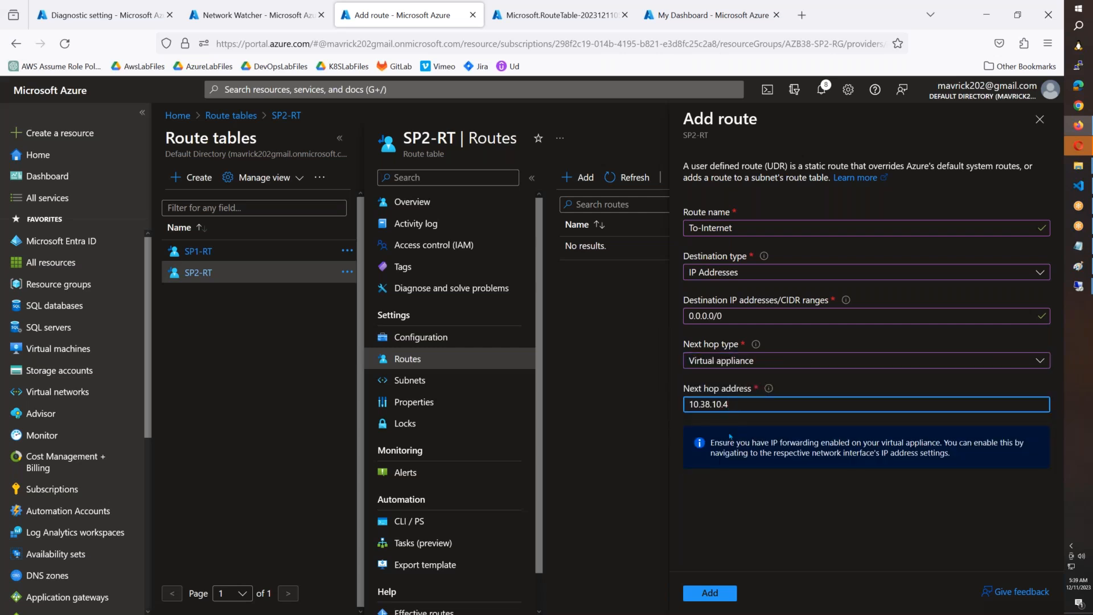
left_click(710, 593)
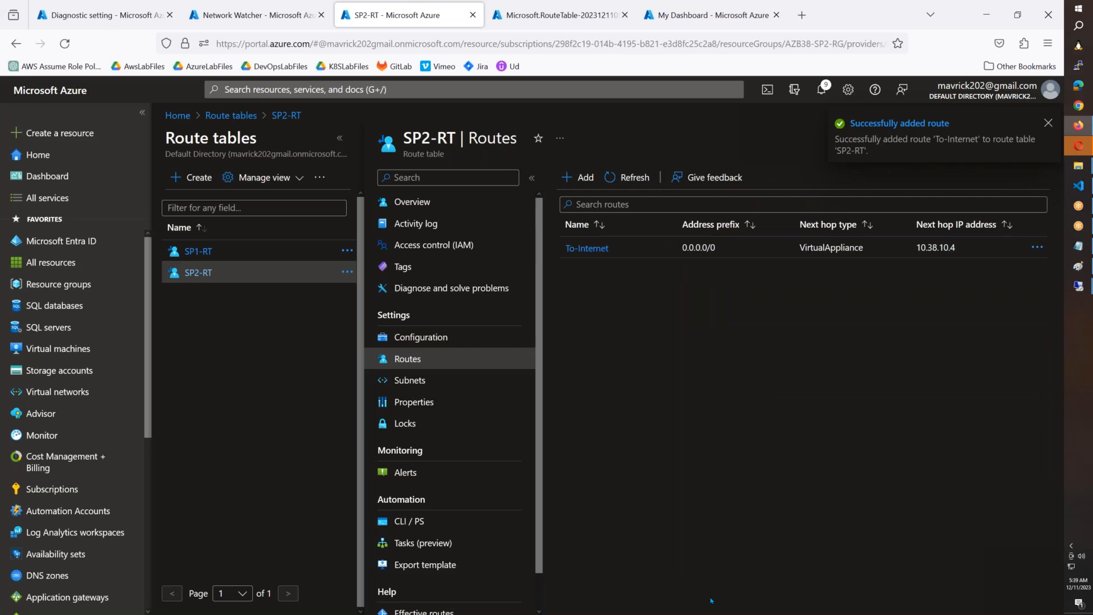
Step: Associate the SP2-RT route table with subnet AZB37-SP2-RG-Subnet-1 of virtual network AZB37-SP2-RG-vNET1
left_click(417, 382)
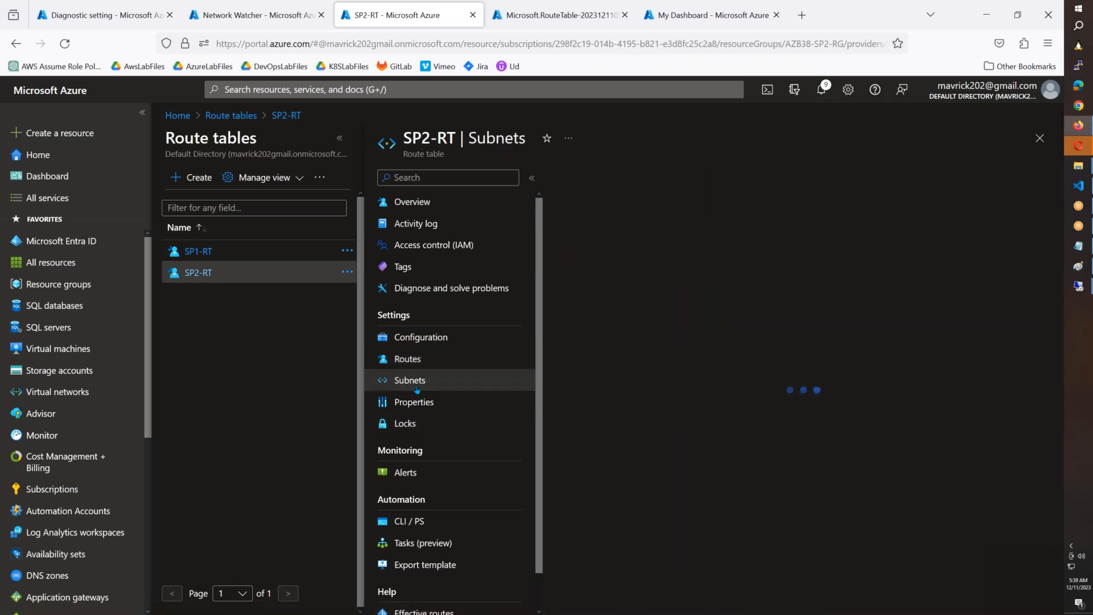
left_click(566, 177)
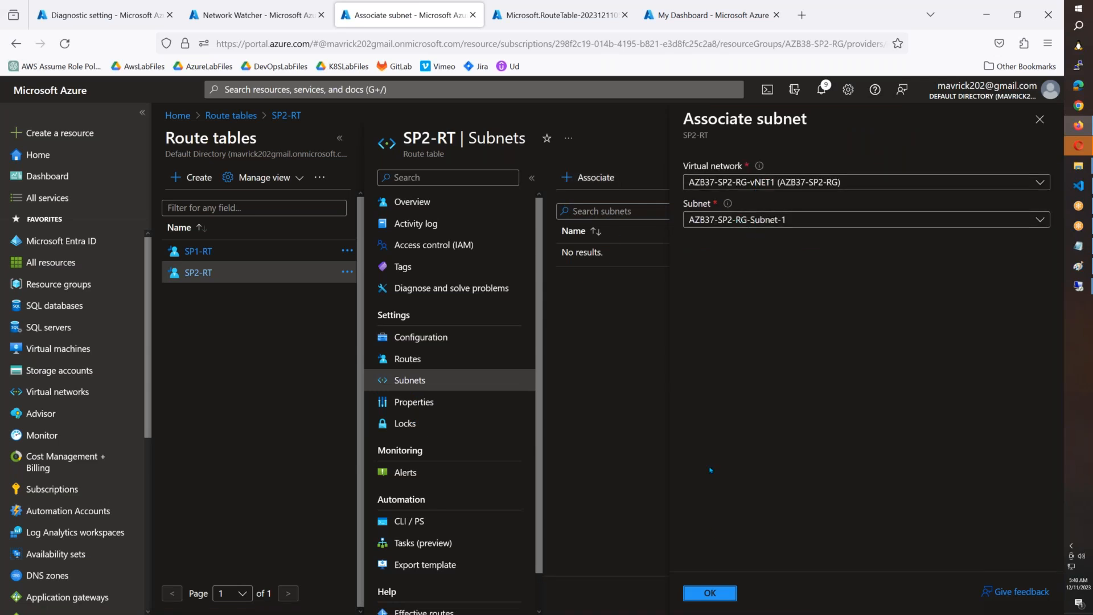
left_click(721, 597)
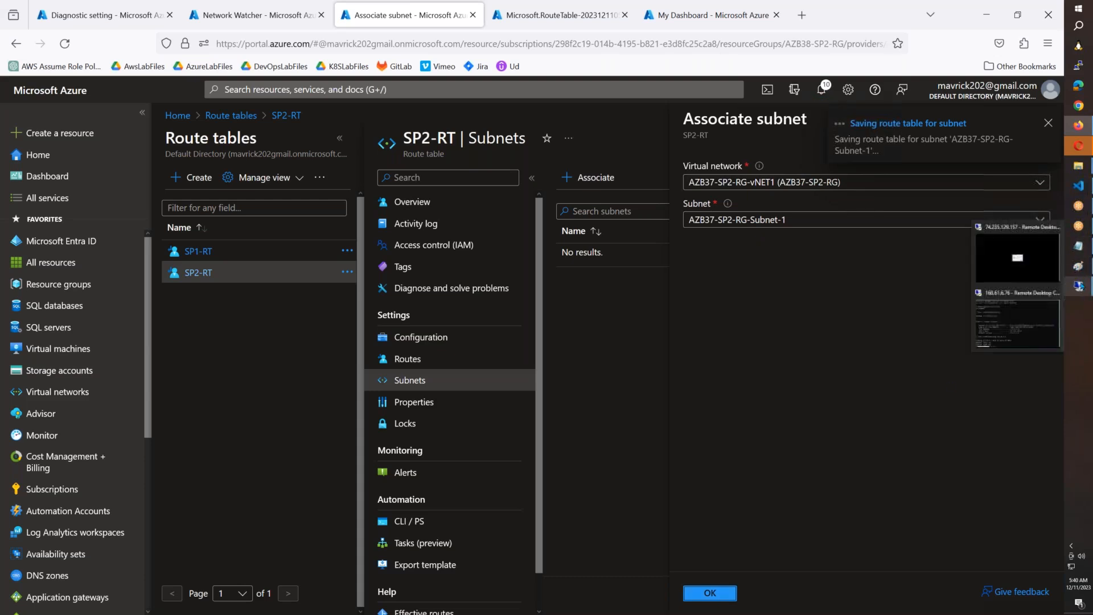
Step: Check the remote desktop session to 74.235.129.157 and cancel its reconnection attempt
left_click(1080, 287)
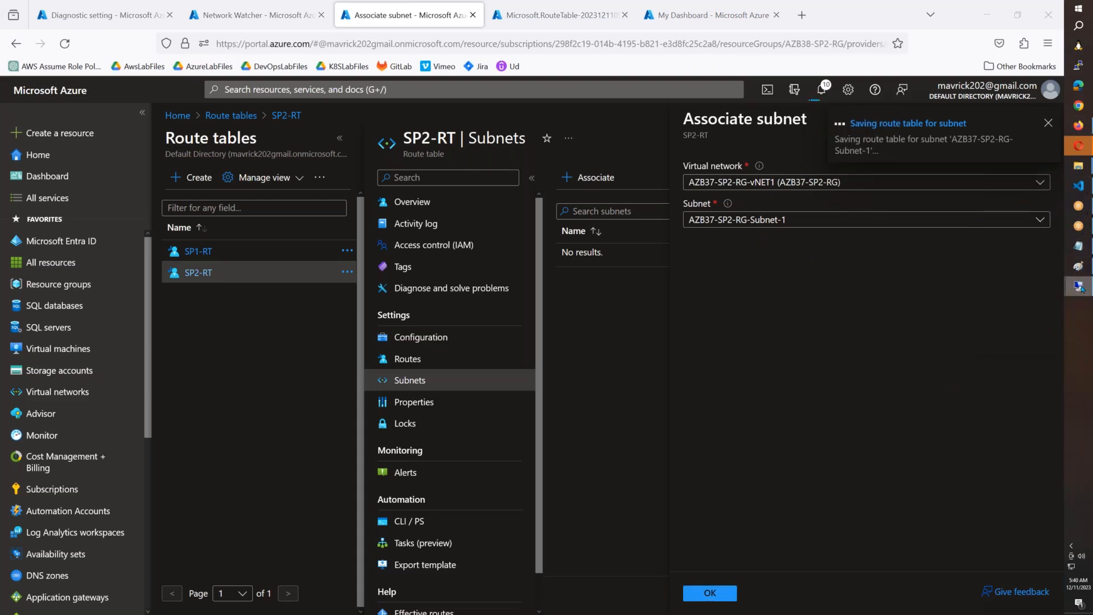
left_click(1017, 258)
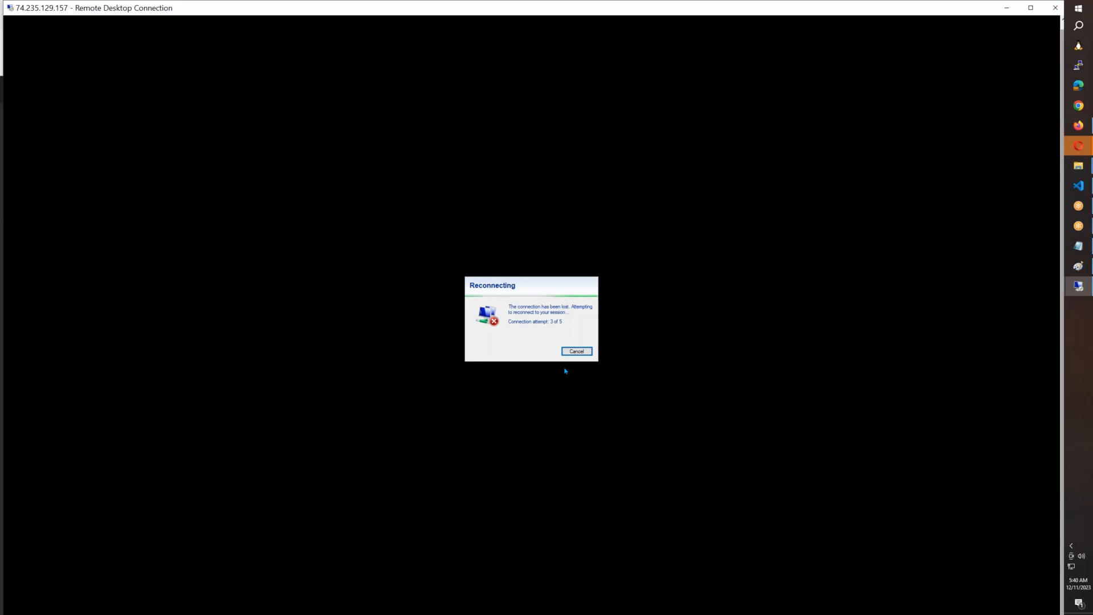
left_click(574, 353)
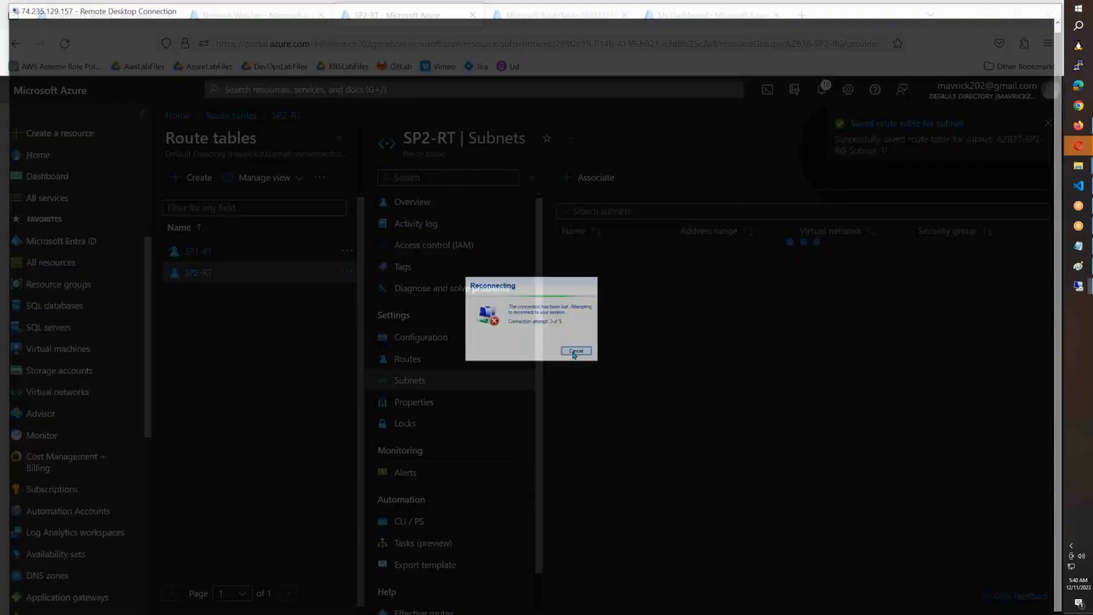
left_click(1088, 288)
left_click(1082, 287)
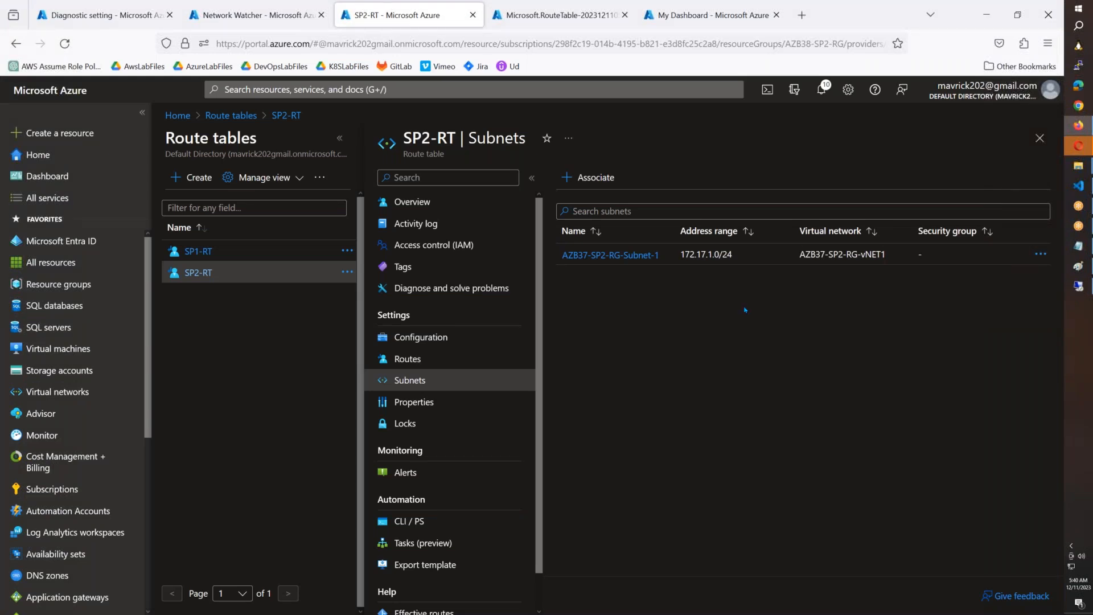
Step: Examine the spoke networks in the HUB-SPOKE-Arch.png diagram in Paint, circle the 10.38.1.100 jump server, and undo the circle
left_click(1079, 275)
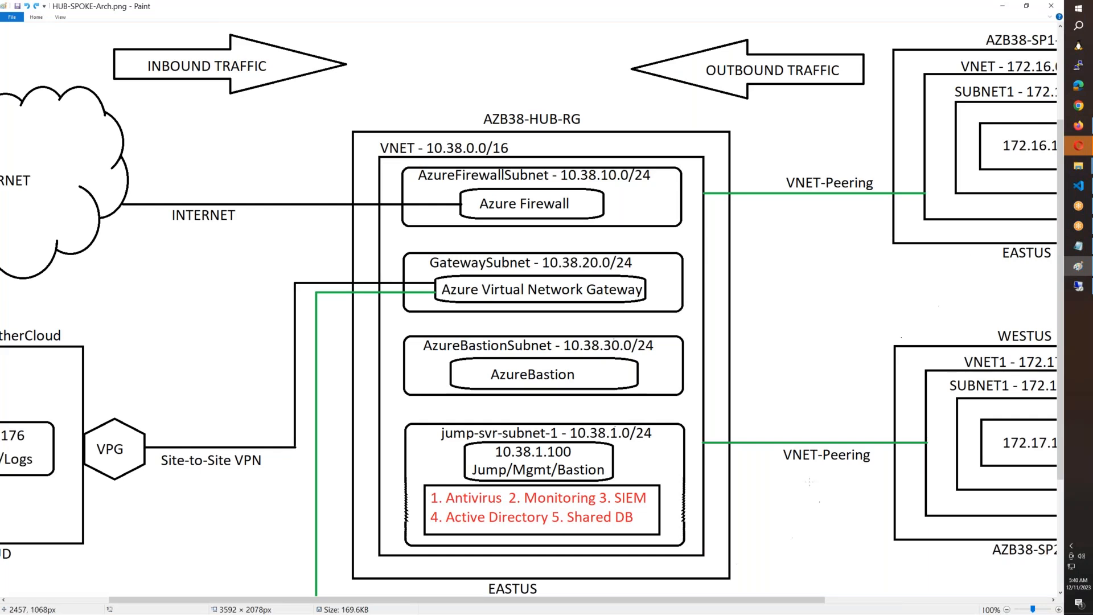
left_click_drag(763, 603, 888, 602)
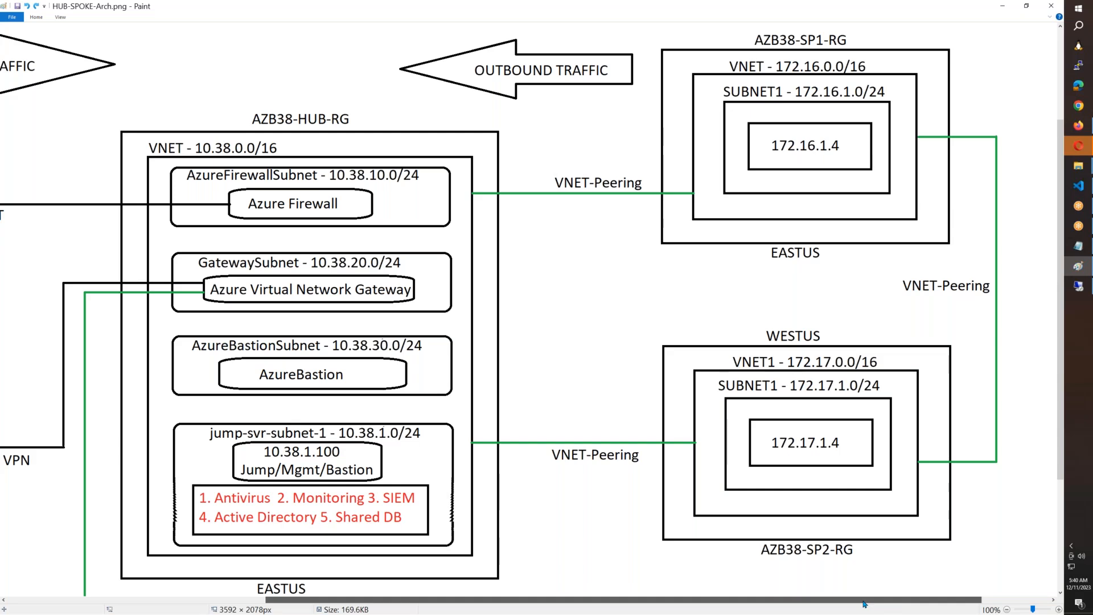
left_click_drag(864, 603, 758, 602)
mouse_move(376, 456)
left_mouse_down()
mouse_move(441, 415)
mouse_move(558, 473)
mouse_move(447, 499)
mouse_move(390, 464)
left_mouse_up()
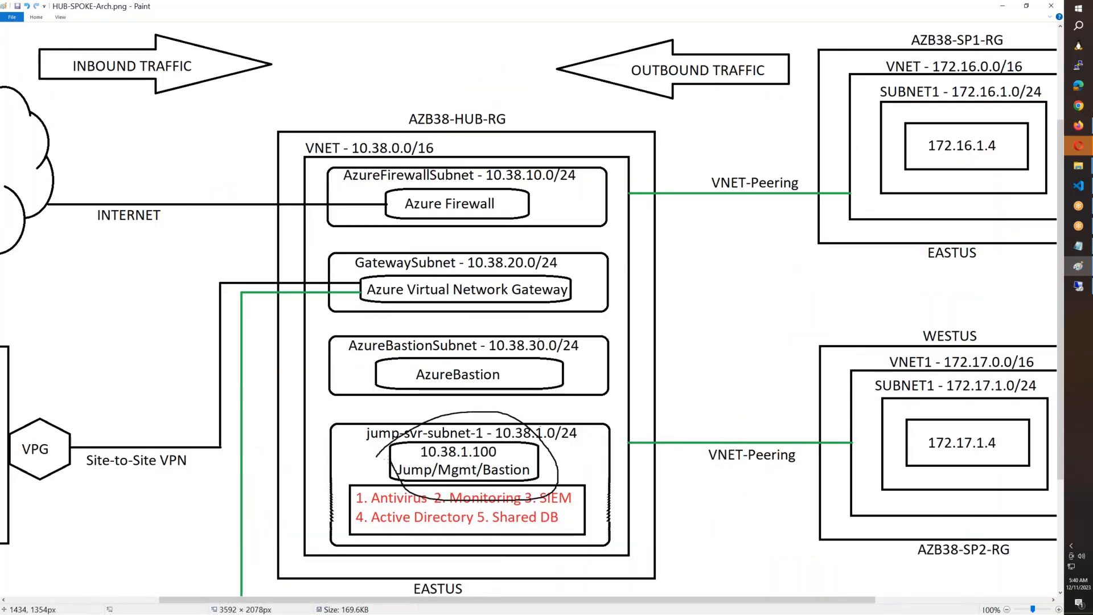
key("ctrl+z")
Step: Return to the Azure portal, quit the timed-out Cloud Shell, and select HUBSVR's public IP address in the virtual machines list
key("alt+Tab")
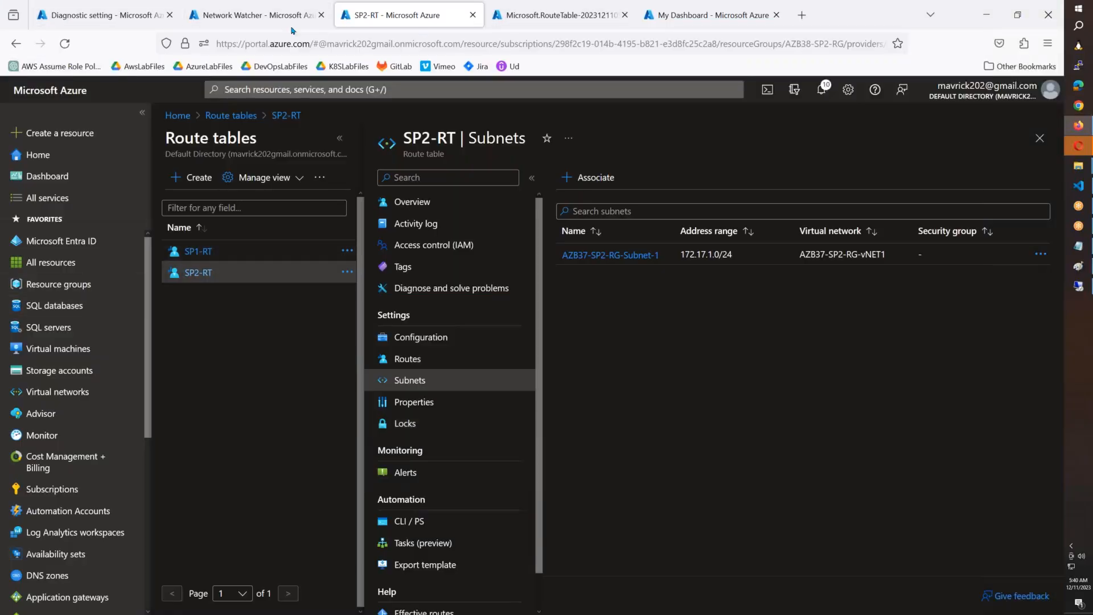
left_click(646, 18)
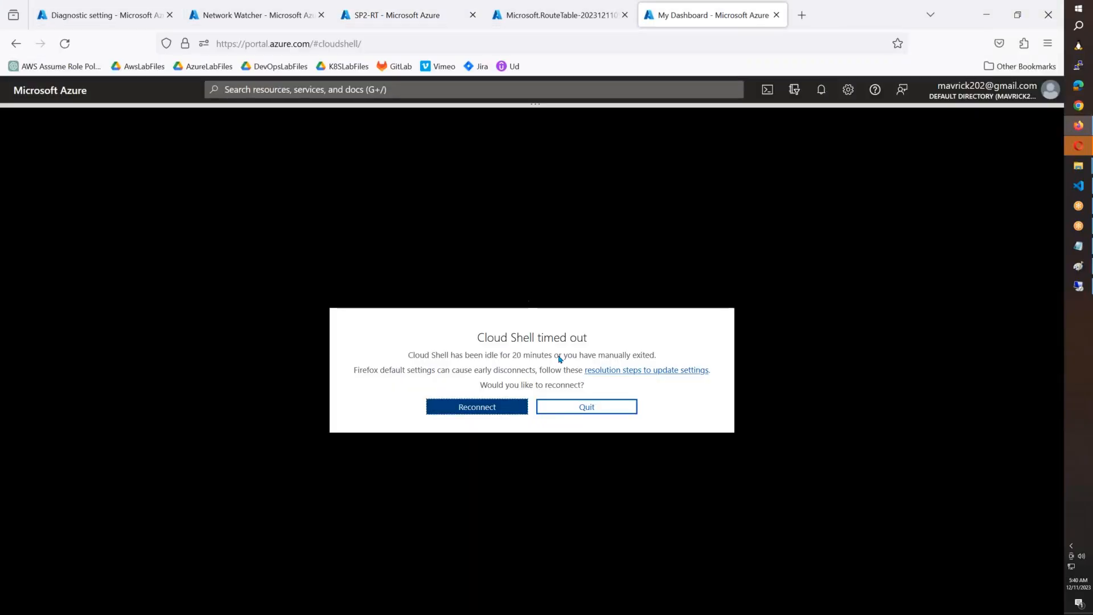
left_click(570, 408)
left_click(97, 353)
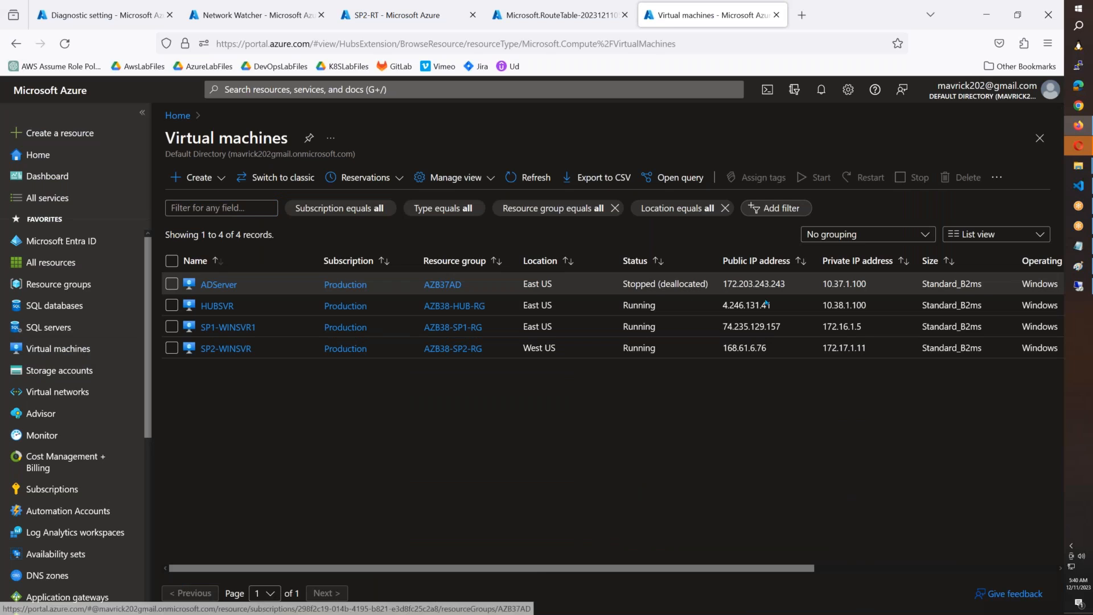
left_click_drag(772, 305, 723, 306)
key("ctrl+c")
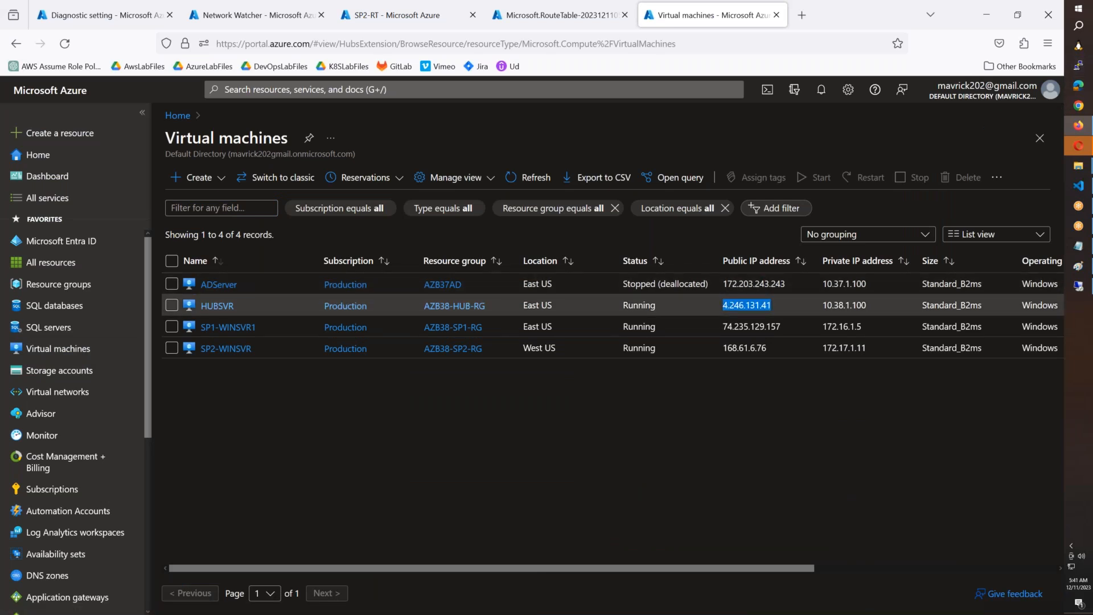
Step: Start a Remote Desktop connection to HUBSVR at 4.246.131.41
key("super+r")
type("mstsc")
key("Return")
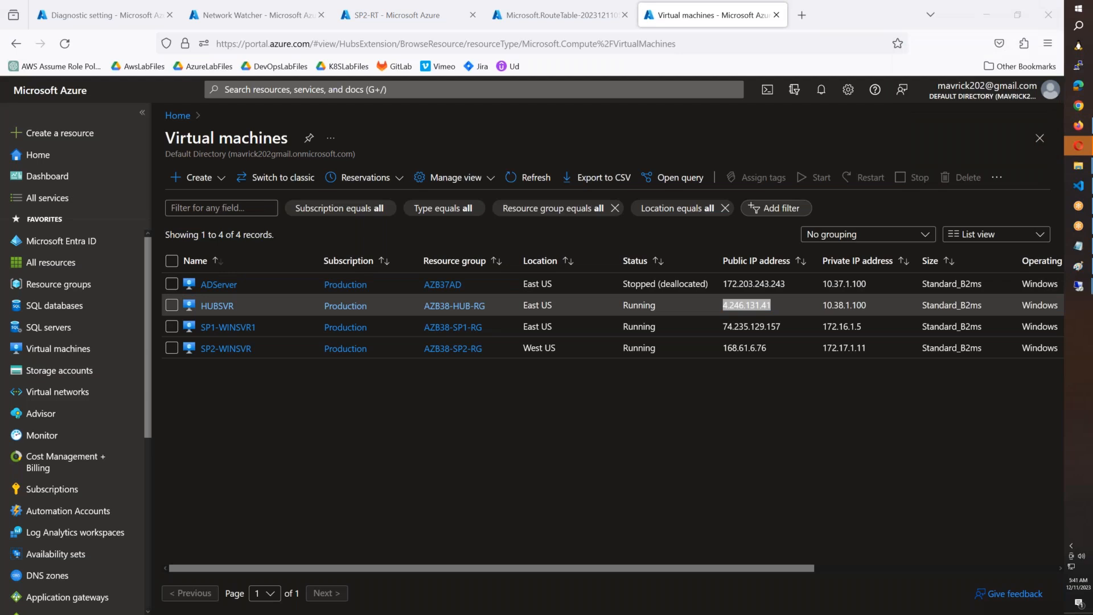
key("ctrl+v")
key("Return")
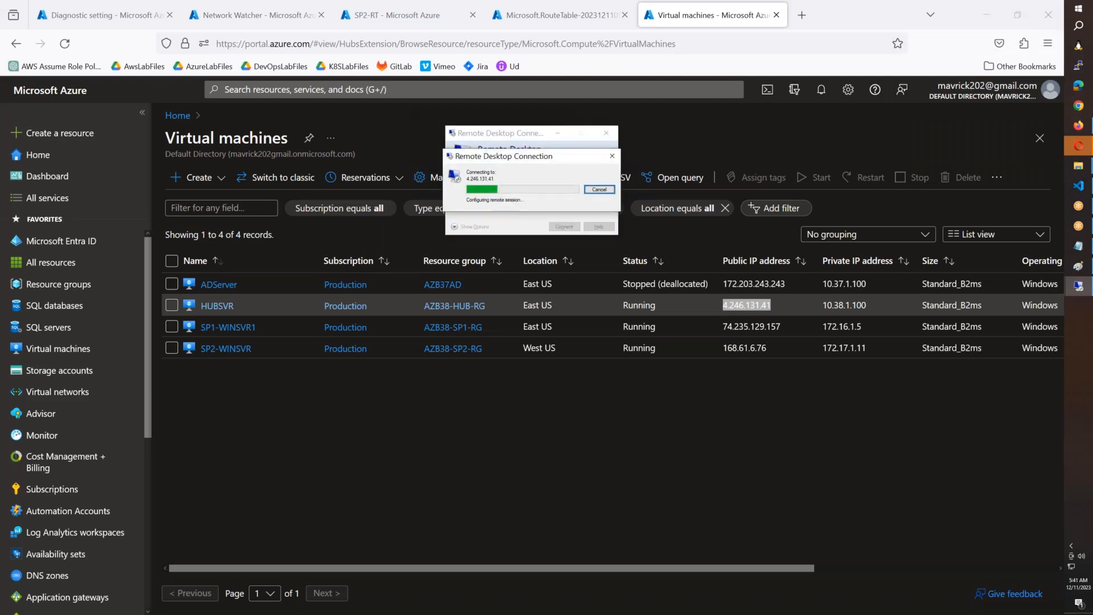
Step: Sign in to 4.246.131.41 with the administrator user name and account password, accepting the certificate prompt
type("adminsree")
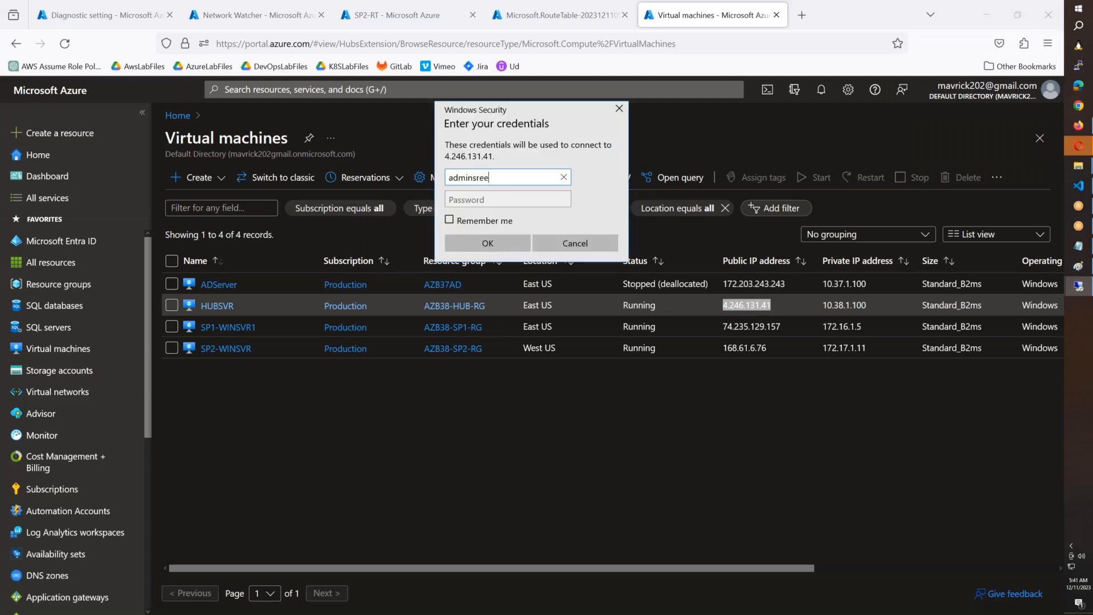
key("Tab")
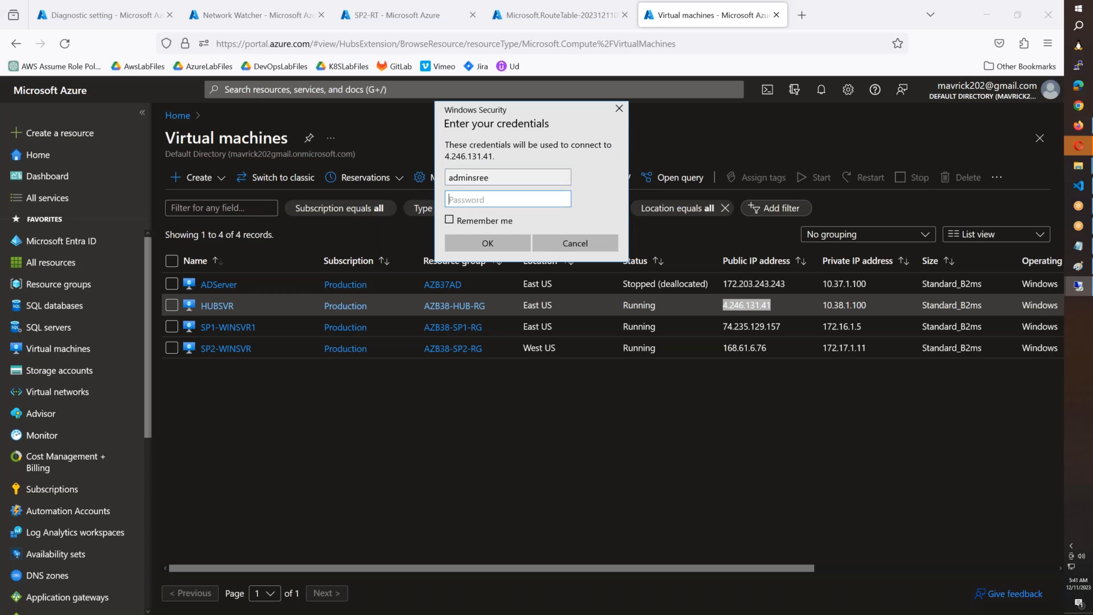
type("••••••••••••")
key("Return")
key("Left")
key("Return")
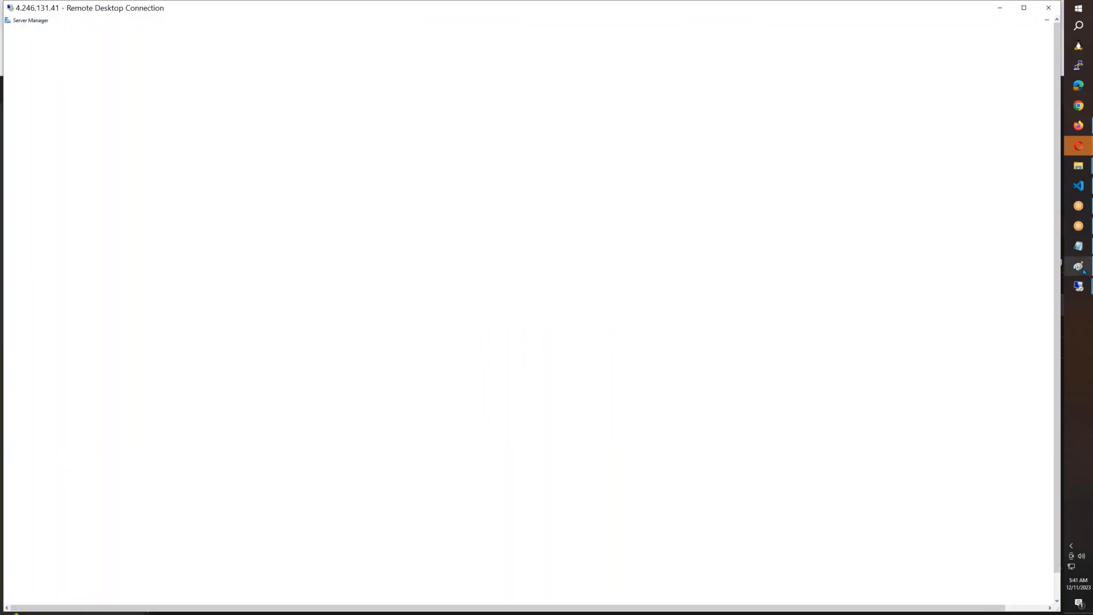
Step: In Paint, trace the path from the internet through the 10.38.1.100 jump server to both spoke servers, and undo the strokes
left_click(1078, 266)
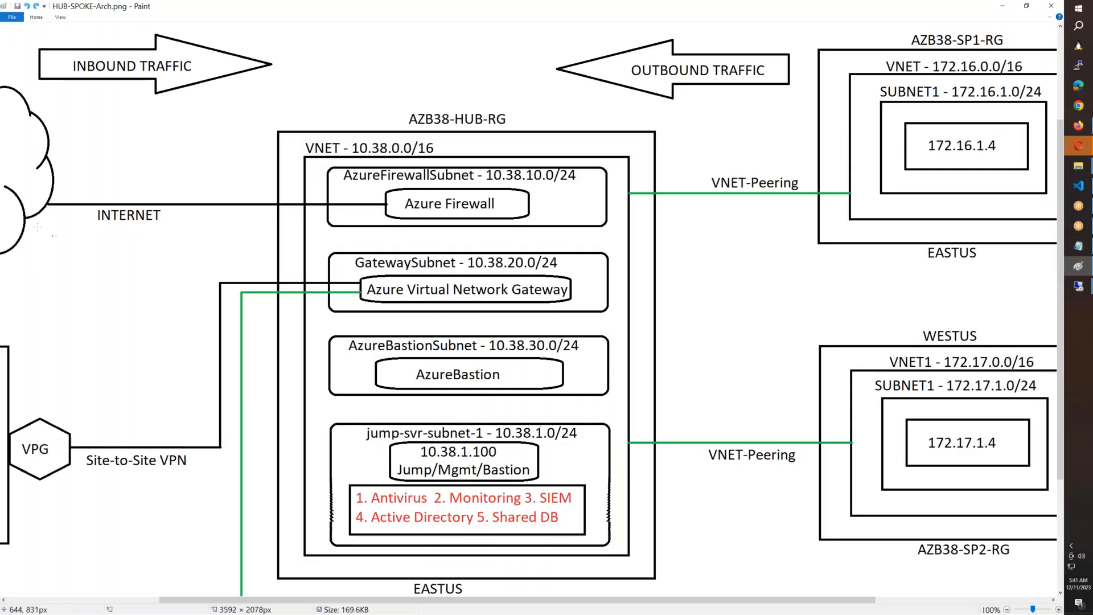
mouse_move(35, 203)
left_mouse_down()
mouse_move(302, 398)
mouse_move(446, 458)
mouse_move(537, 396)
left_mouse_up()
mouse_move(598, 319)
left_mouse_down()
mouse_move(655, 270)
mouse_move(927, 151)
left_mouse_up()
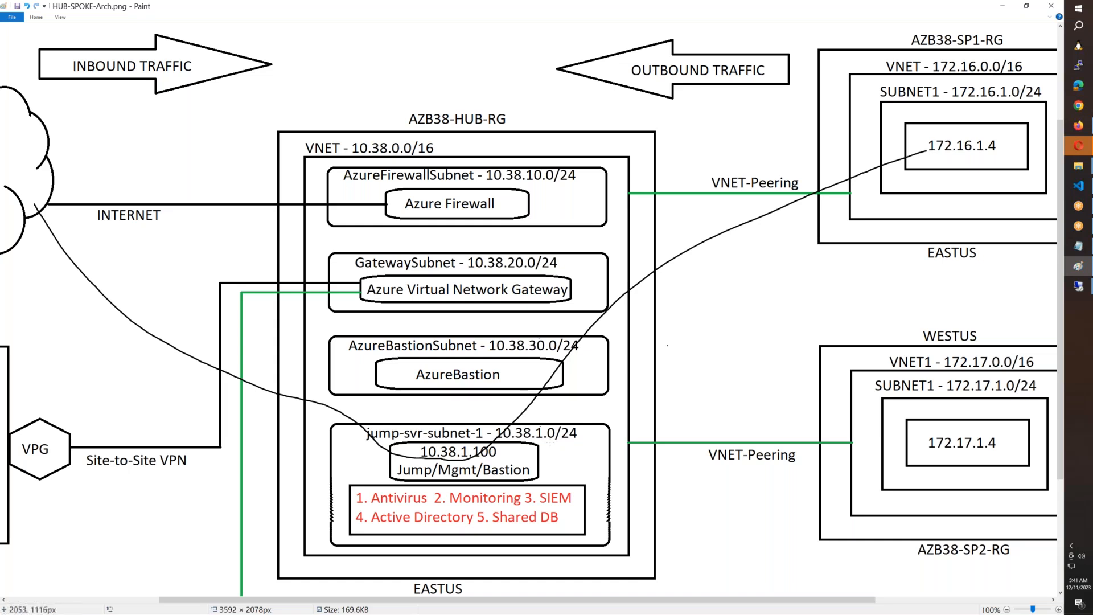
mouse_move(478, 460)
left_mouse_down()
mouse_move(700, 493)
mouse_move(892, 461)
left_mouse_up()
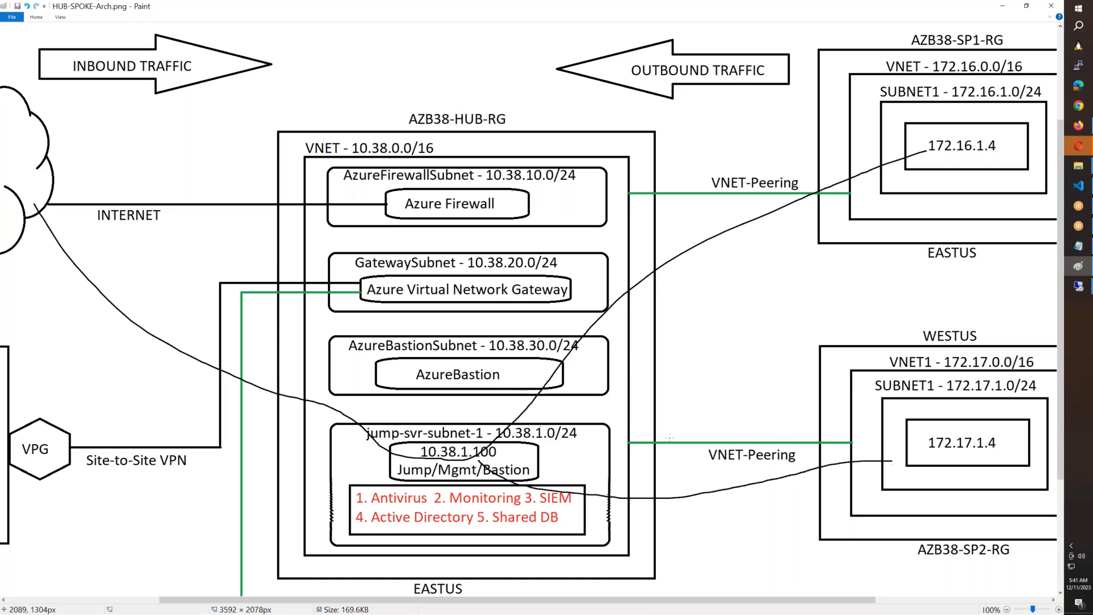
key("ctrl+z")
key("ctrl+z")
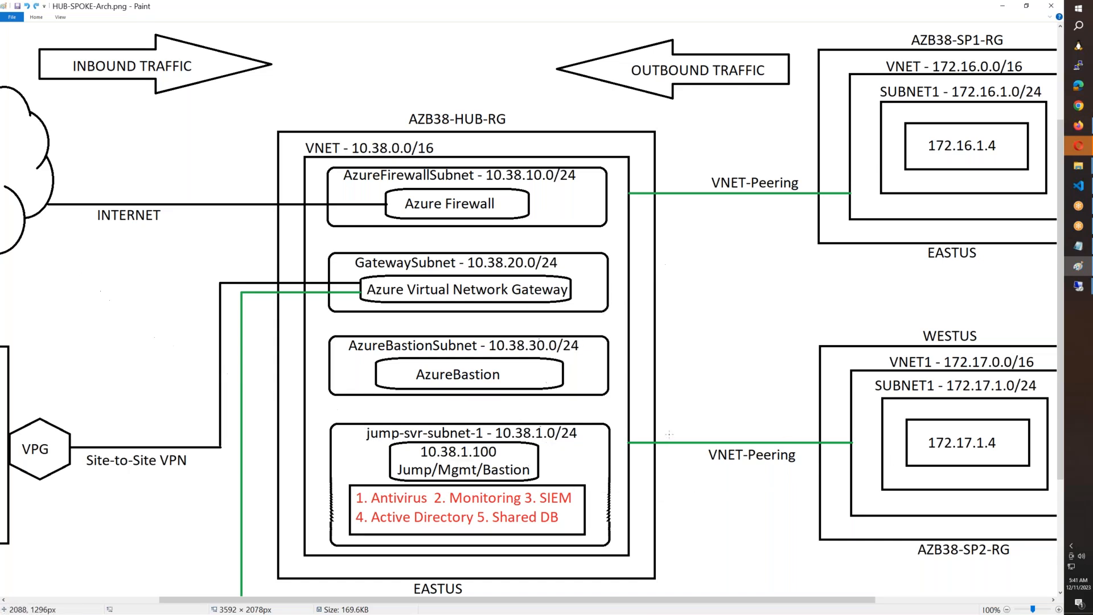
Step: Switch back to the 4.246.131.41 remote session, allow network discovery, and close Server Manager
left_click(1078, 286)
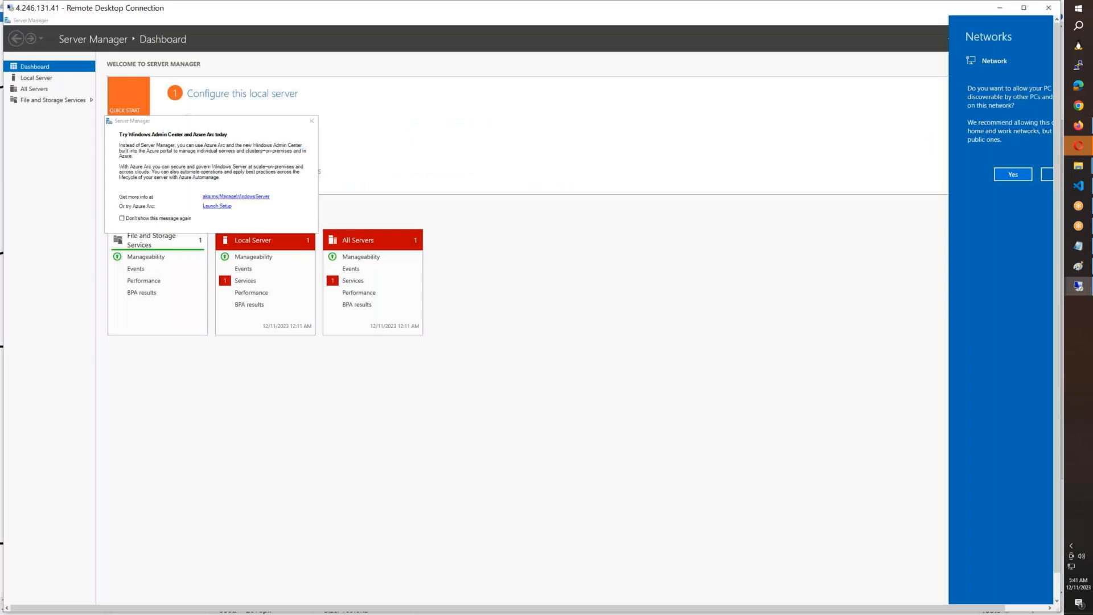
left_click(1019, 180)
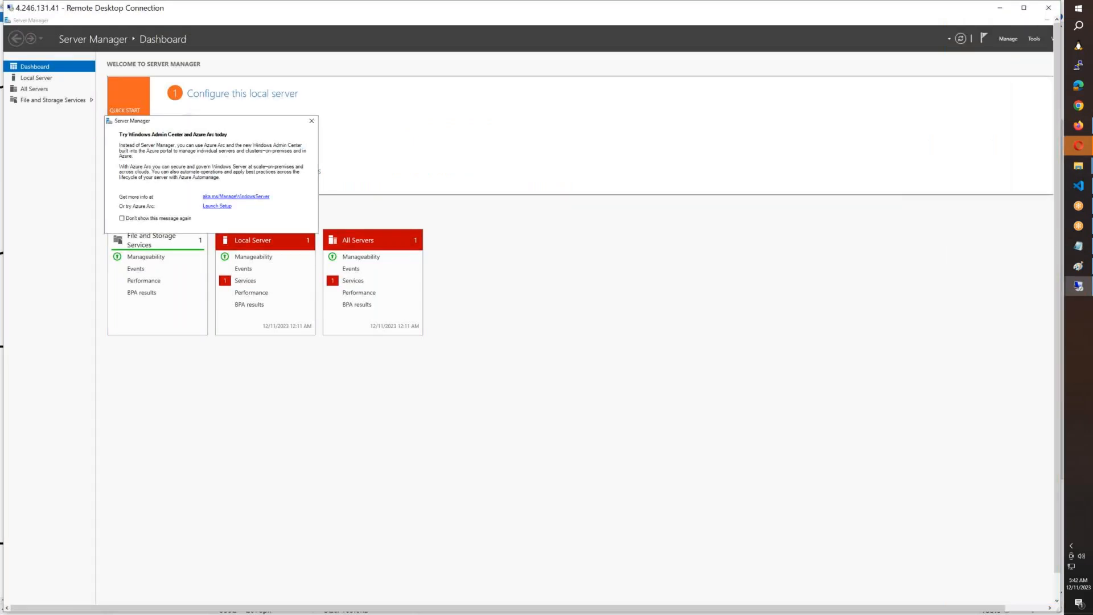
double_click(52, 22)
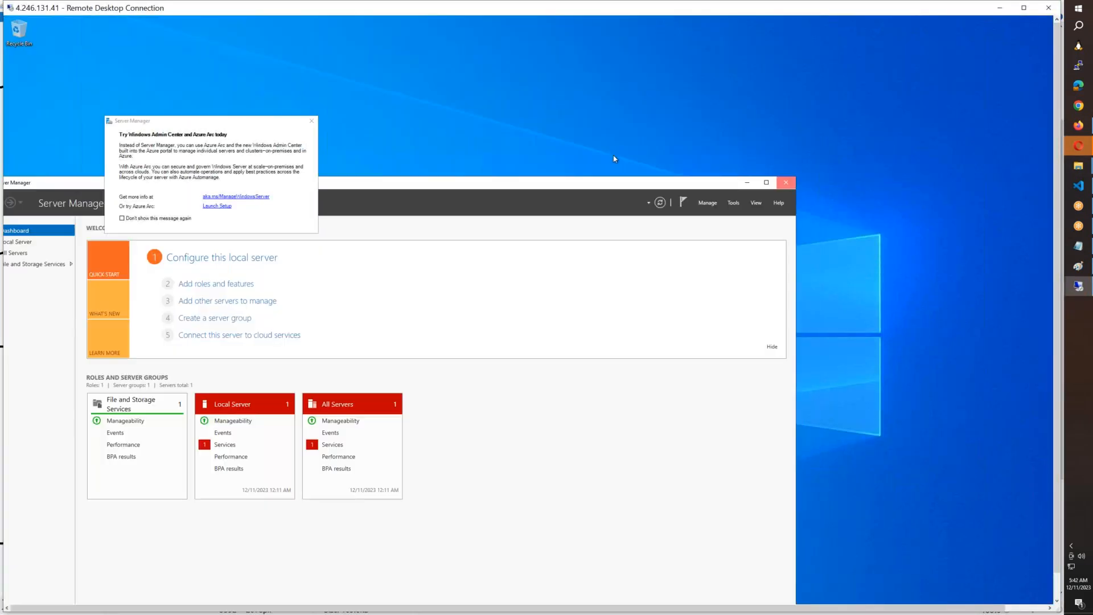
left_click(787, 182)
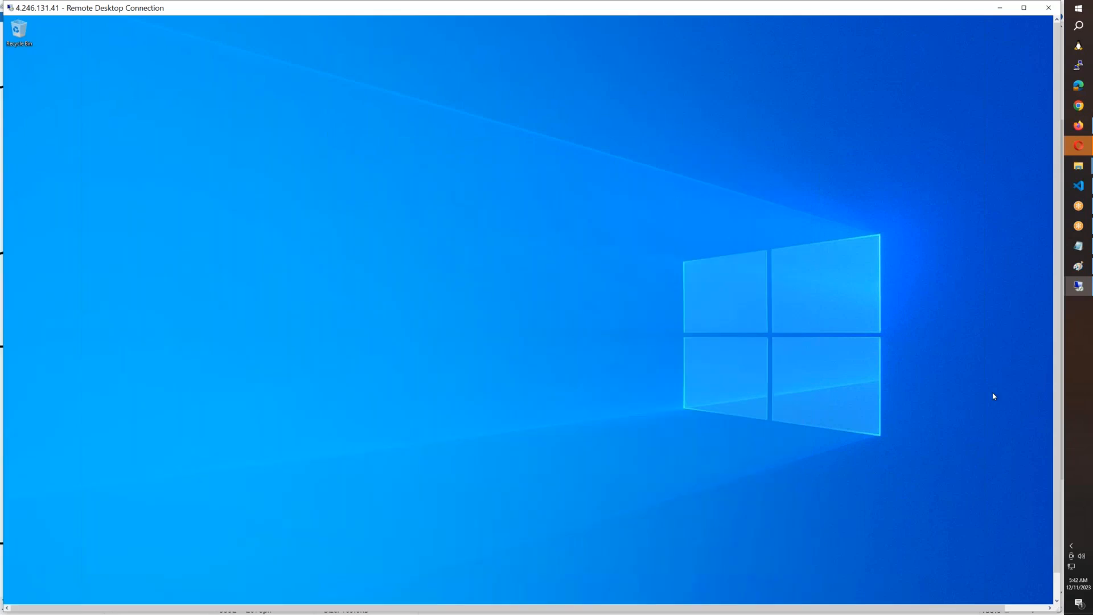
Step: Open a Command Prompt on the hub server by running cmd
left_click_drag(1057, 555, 1057, 586)
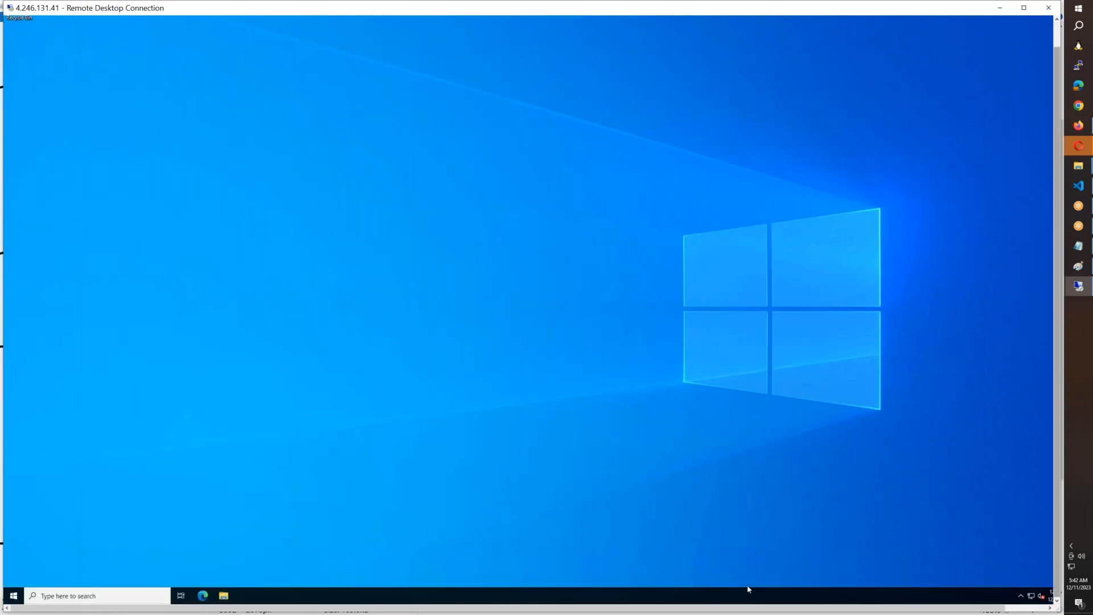
right_click(13, 595)
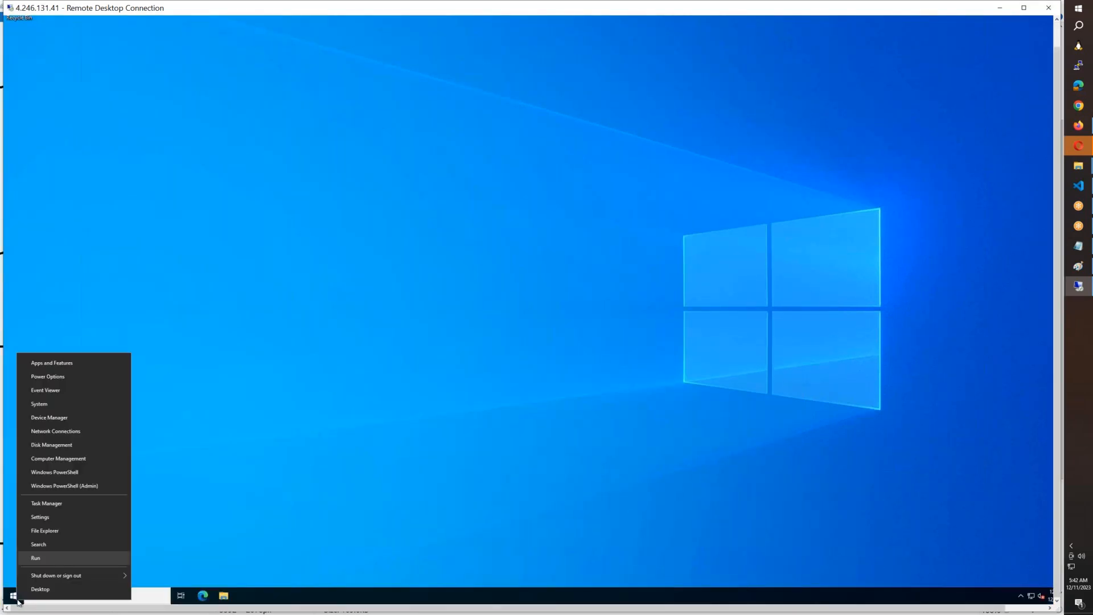
left_click(41, 559)
type("cmd")
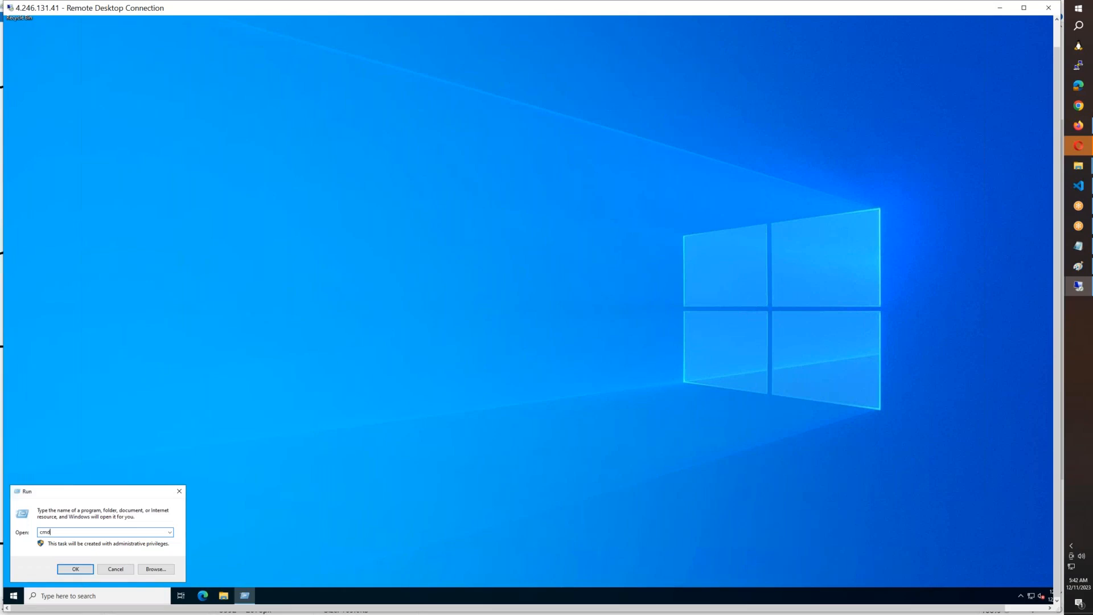
key("Return")
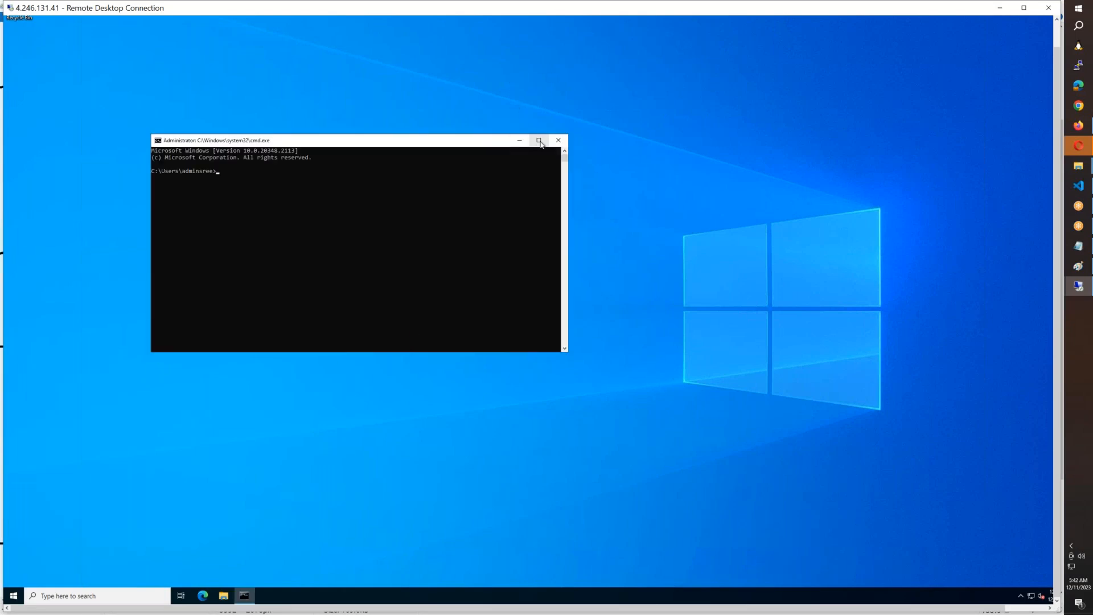
Step: Make the Command Prompt full screen with enlarged text and check the server's name with hostname
key("alt+Return")
scroll(385, 220, "up", 5)
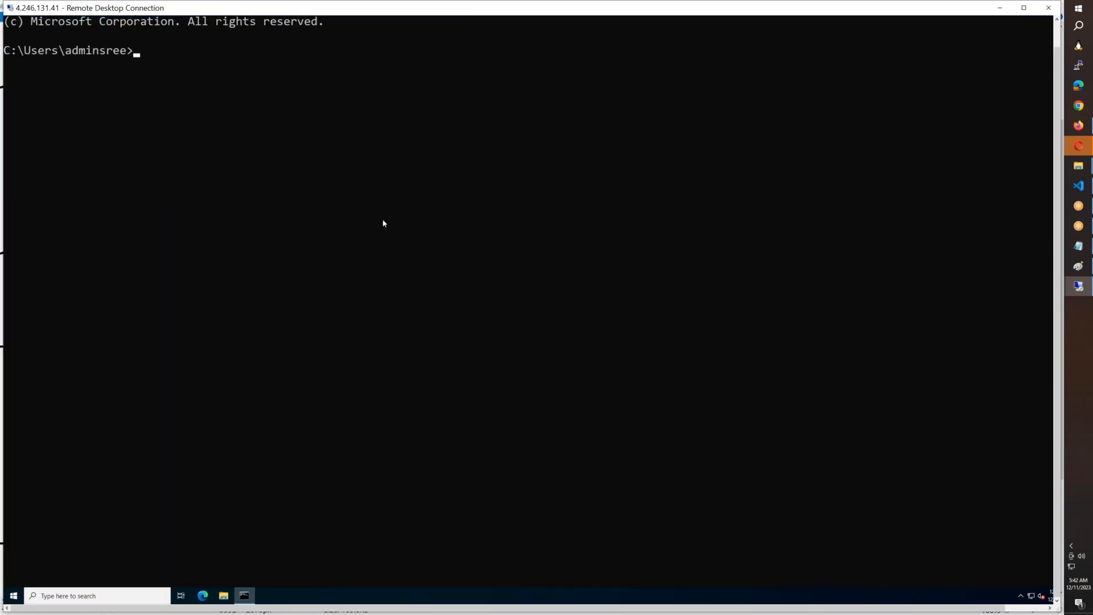
scroll(383, 224, "up", 3)
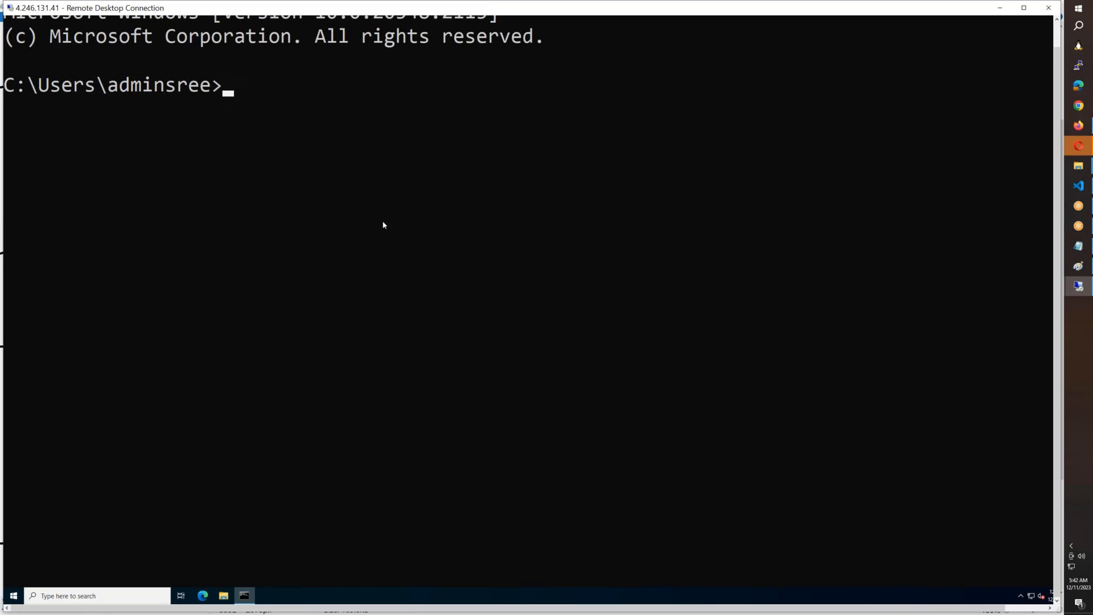
type("hostname")
key("Return")
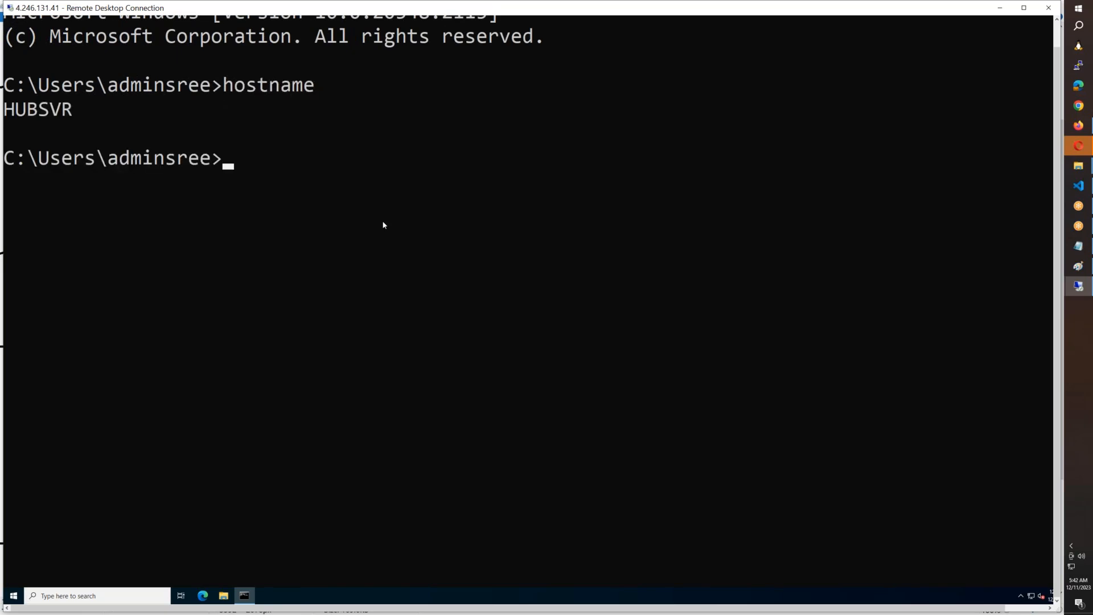
Step: Launch mstsc from the Command Prompt and start a Remote Desktop connection to the spoke server 172.16.1.5
type("mstsc")
key("Return")
type("172.16.1.5")
key("Return")
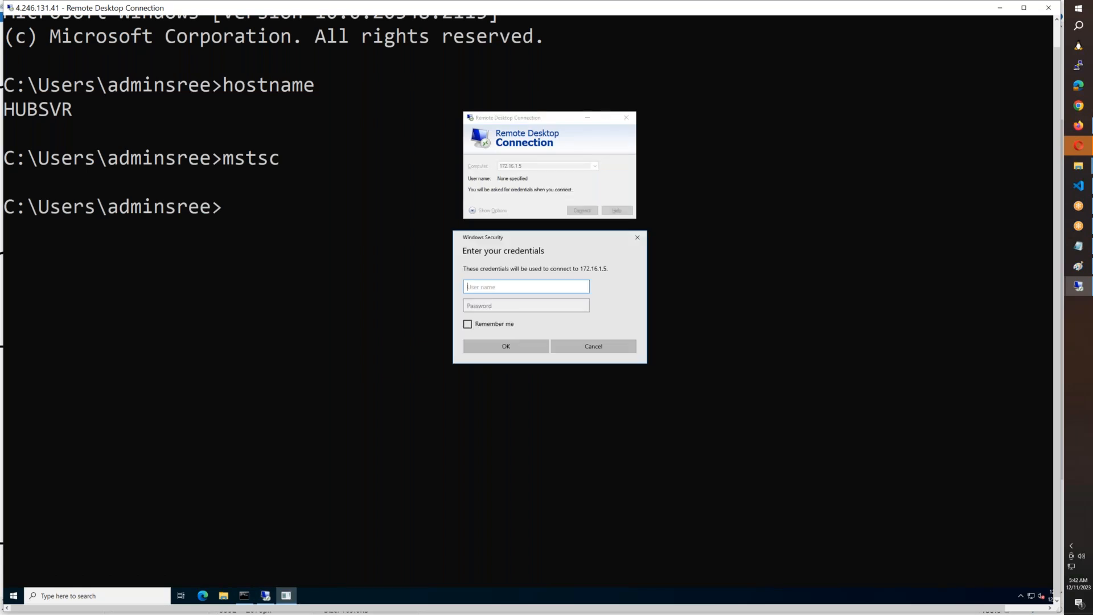
Step: Sign in to 172.16.1.5 with the administrator user name and account password, and connect despite the certificate warning
type("adminsree")
key("Tab")
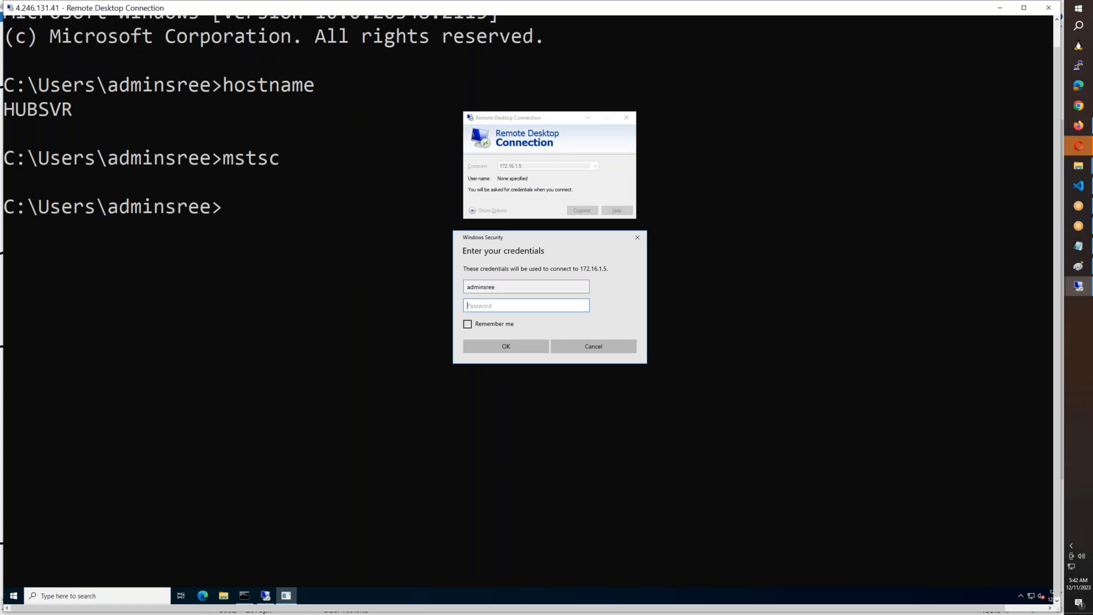
type("••••••••••••")
key("Return")
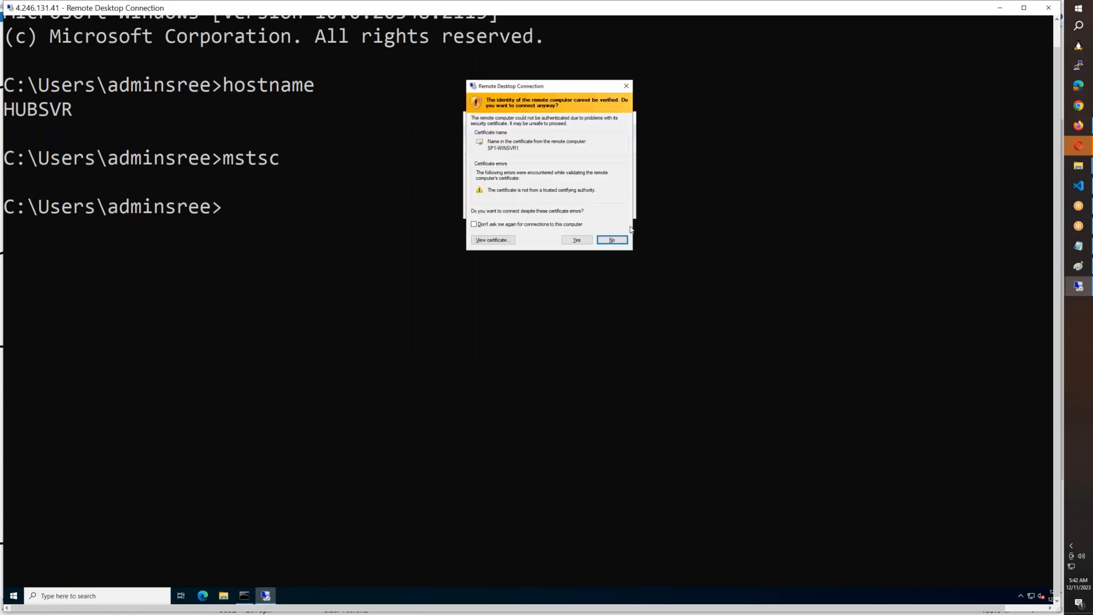
left_click(588, 241)
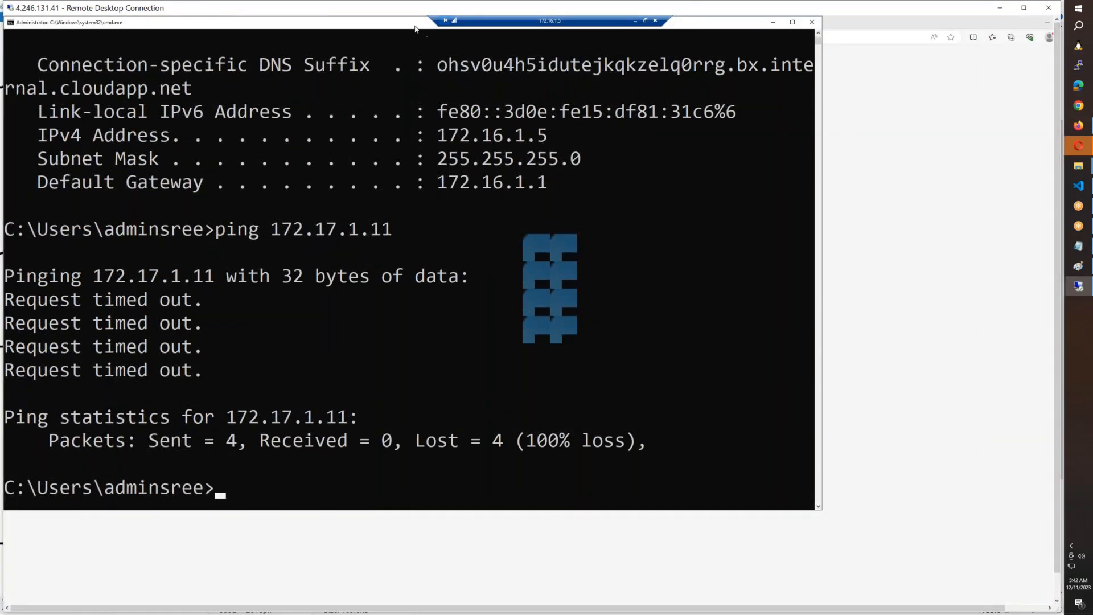
Step: Close the leftover Command Prompt and browser windows on the 172.16.1.5 server
left_click_drag(414, 26, 371, 194)
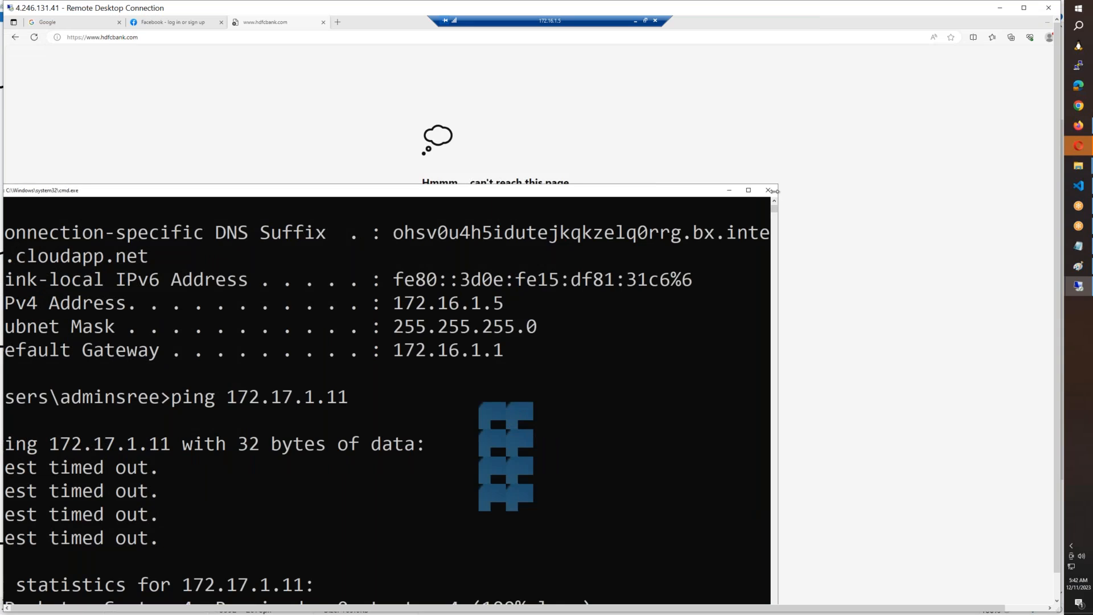
left_click(772, 190)
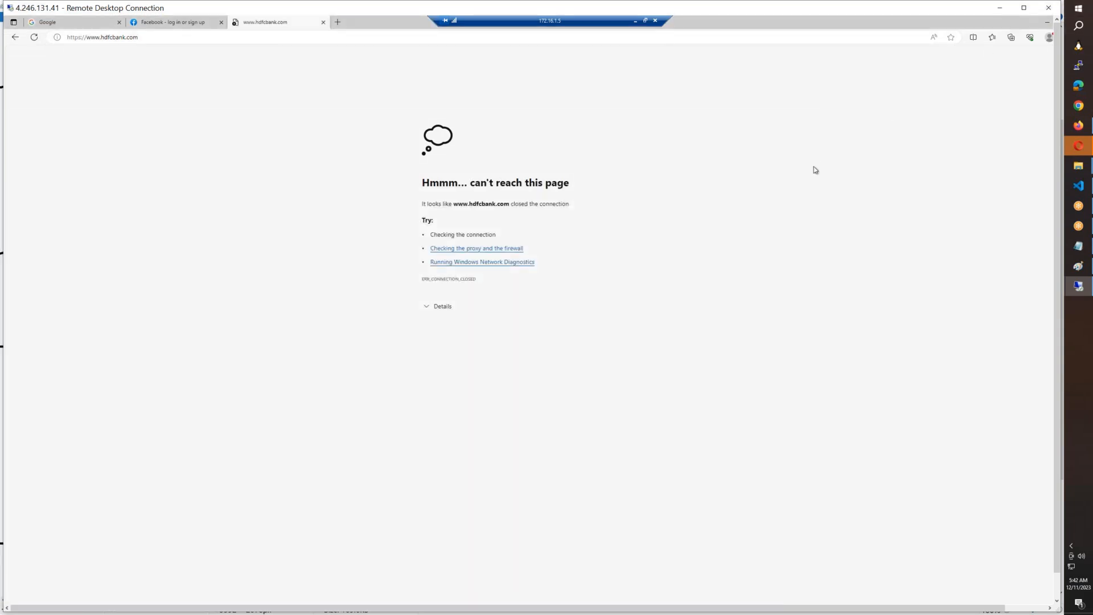
left_click_drag(959, 23, 959, 35)
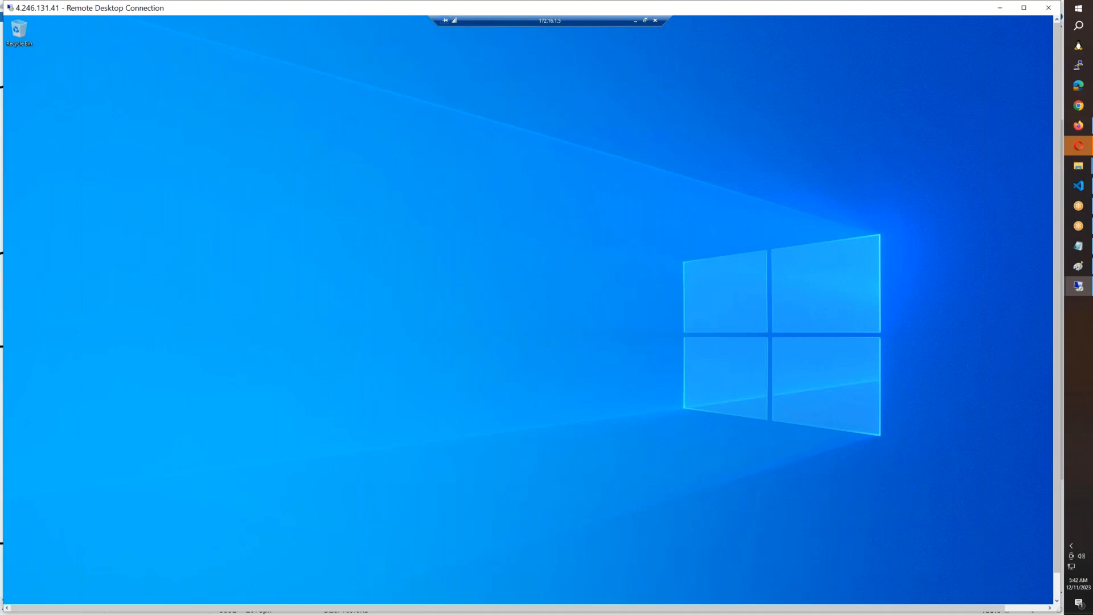
Step: Open a maximized Edge window on the 172.16.1.5 server and try to load google.com
left_click_drag(1057, 484, 1057, 512)
left_click(203, 596)
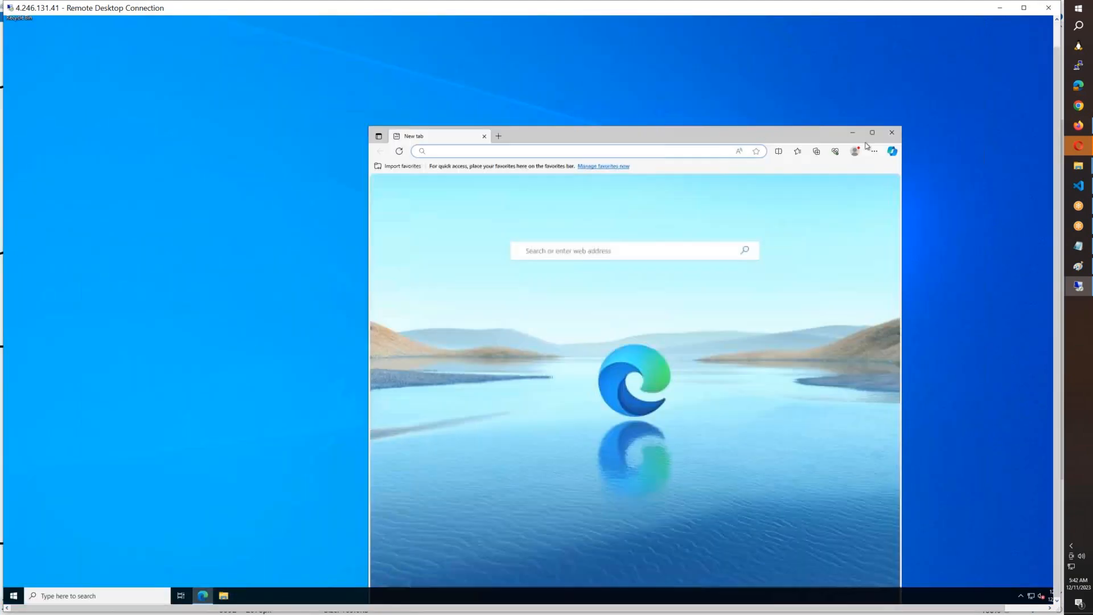
left_click(872, 133)
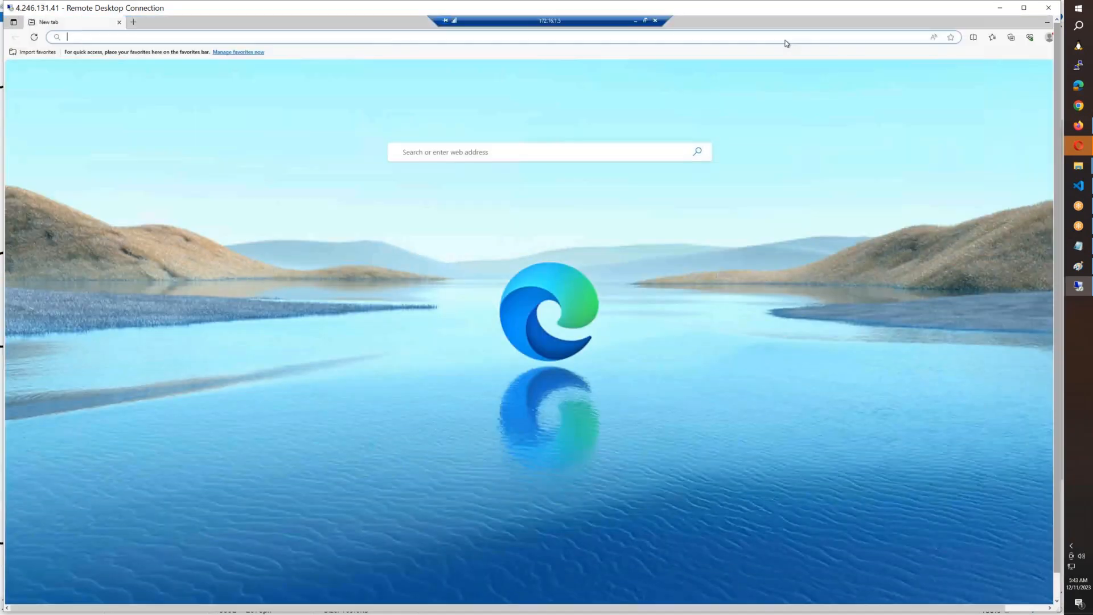
type("google")
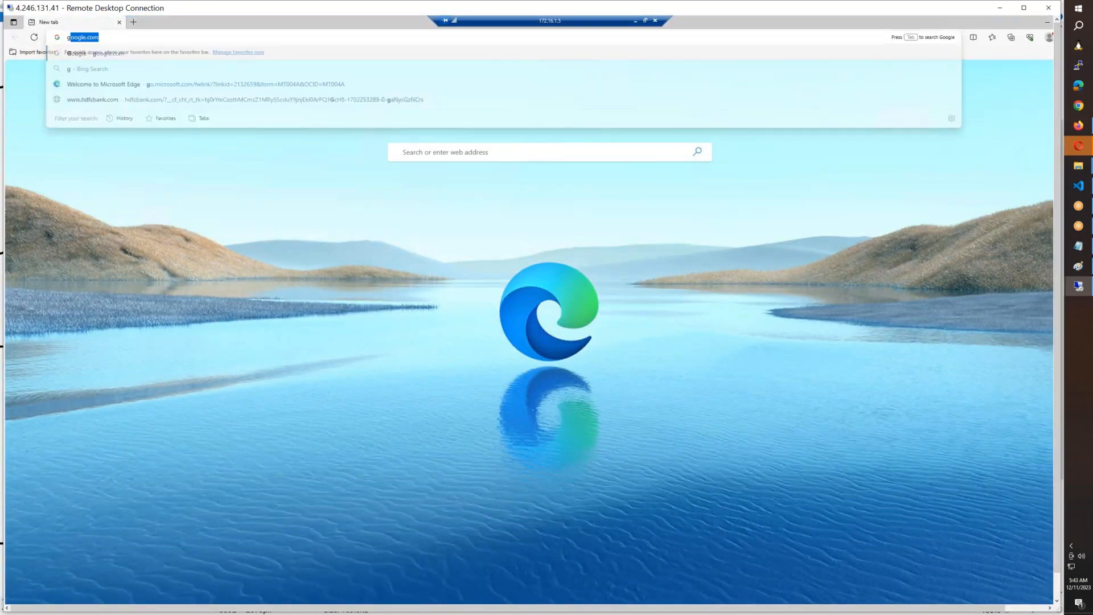
type(".com")
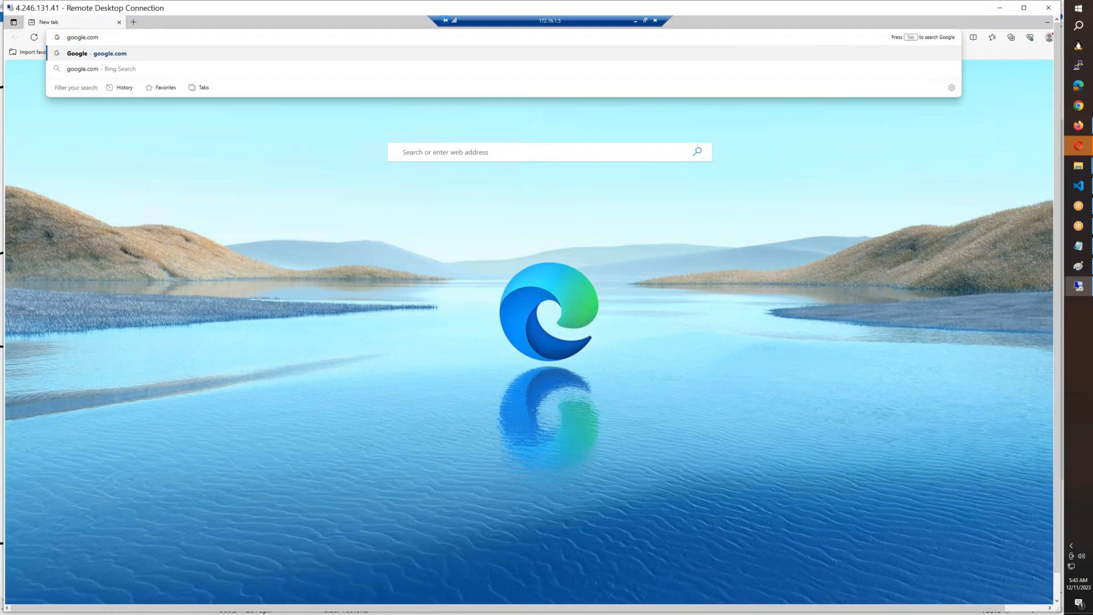
key("Return")
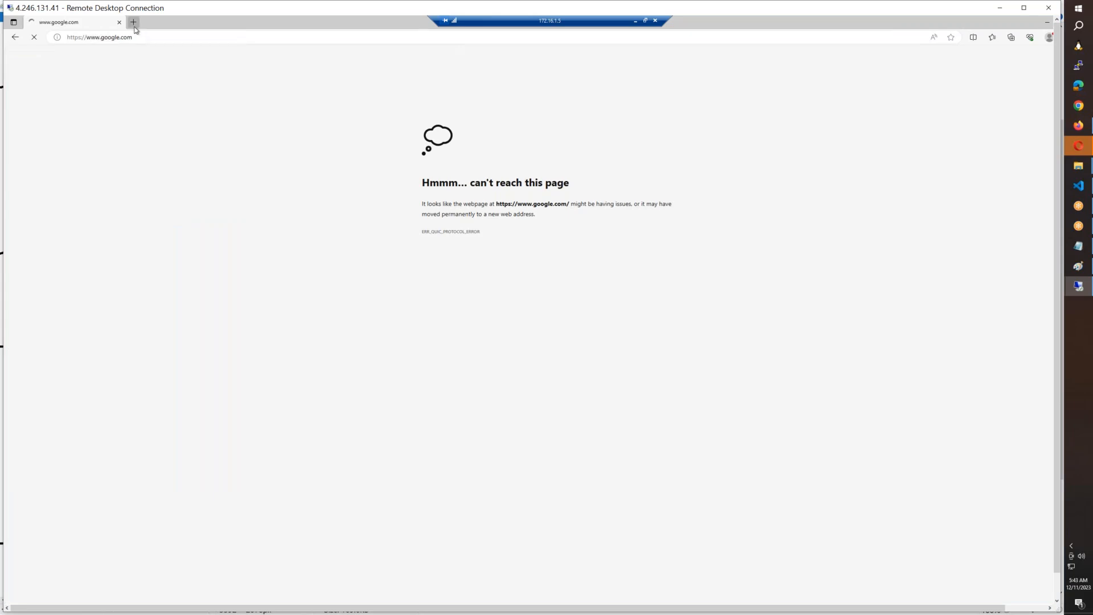
Step: Try to load amazon.in in a new browser tab and enlarge the page text
left_click(133, 22)
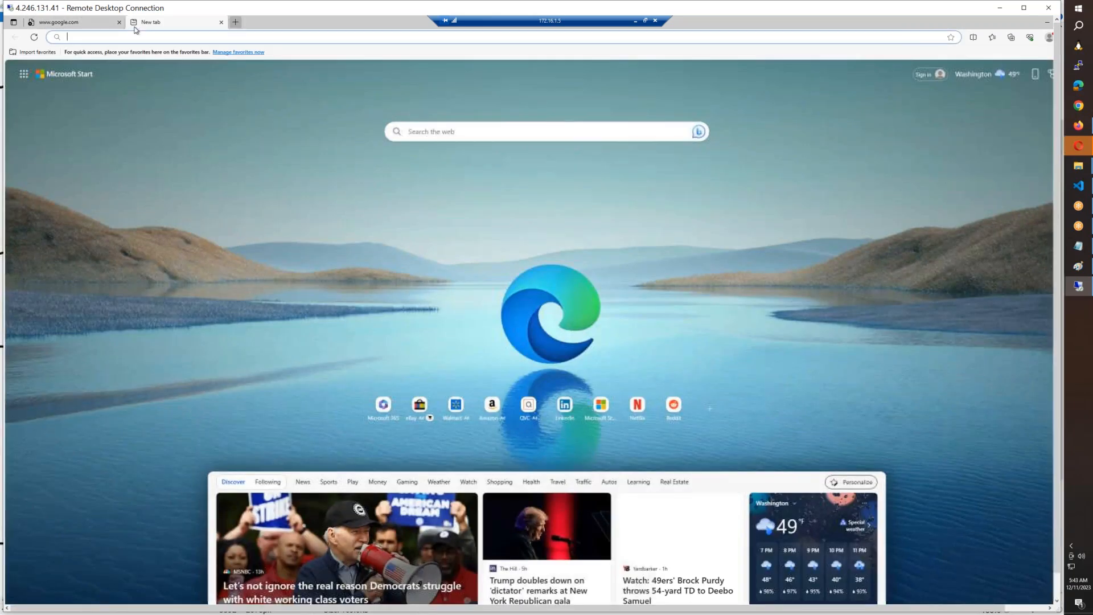
type("amazon.in")
key("Return")
key("ctrl+plus")
key("ctrl+plus")
key("ctrl+plus")
key("ctrl+plus")
key("ctrl+plus")
key("ctrl+plus")
key("ctrl+plus")
key("ctrl+plus")
key("ctrl+plus")
left_click(314, 173)
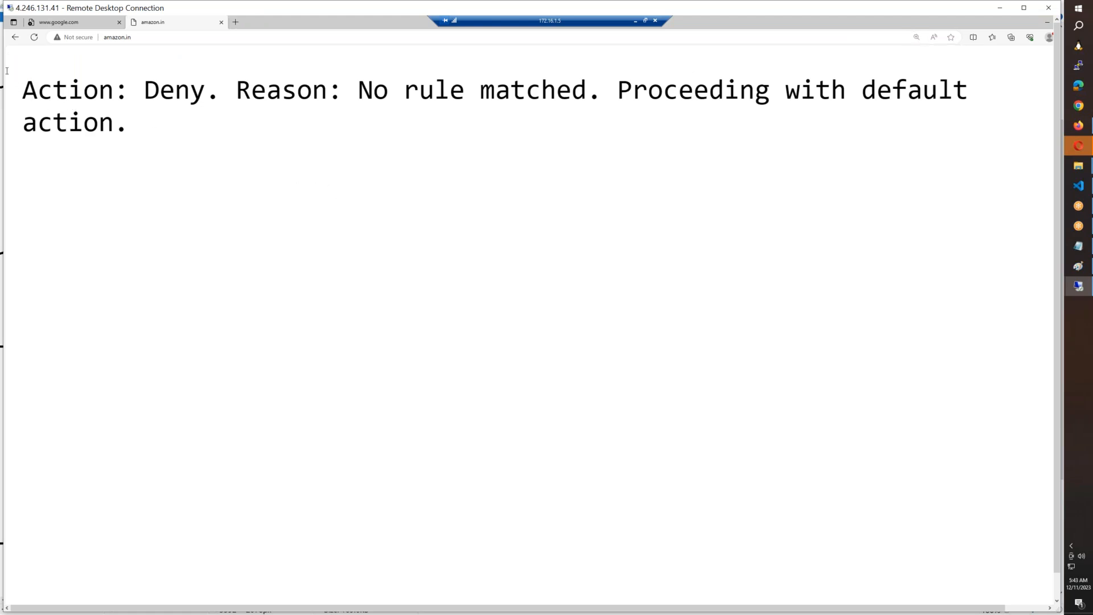
Step: Read the action and reason in the response on the amazon.in page and compare with the google.com tab
left_click_drag(23, 90, 237, 95)
left_click(327, 87)
double_click(326, 87)
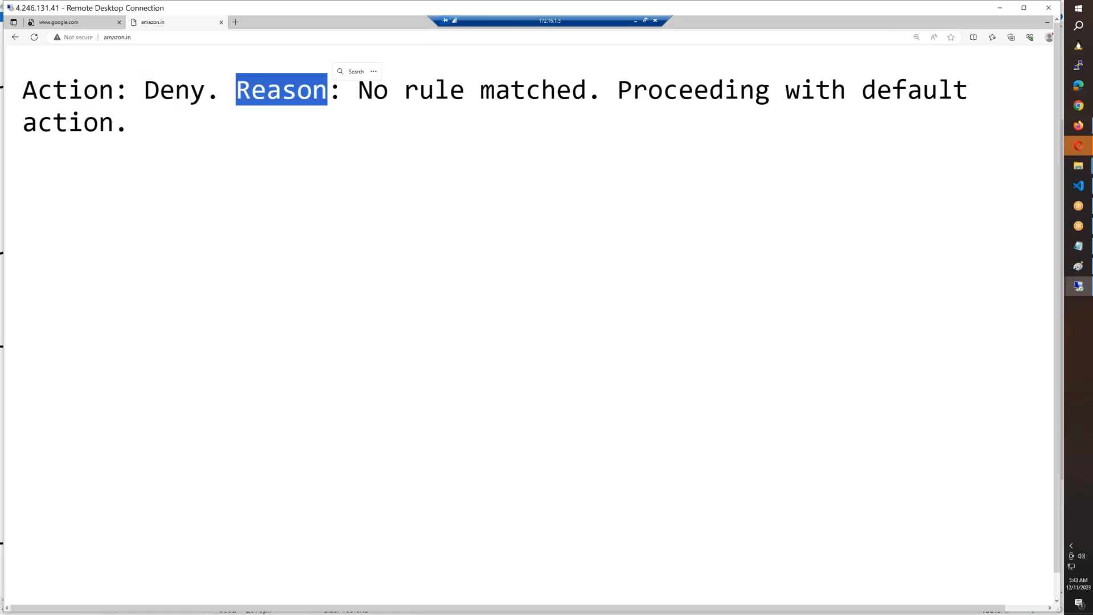
left_click_drag(358, 90, 544, 90)
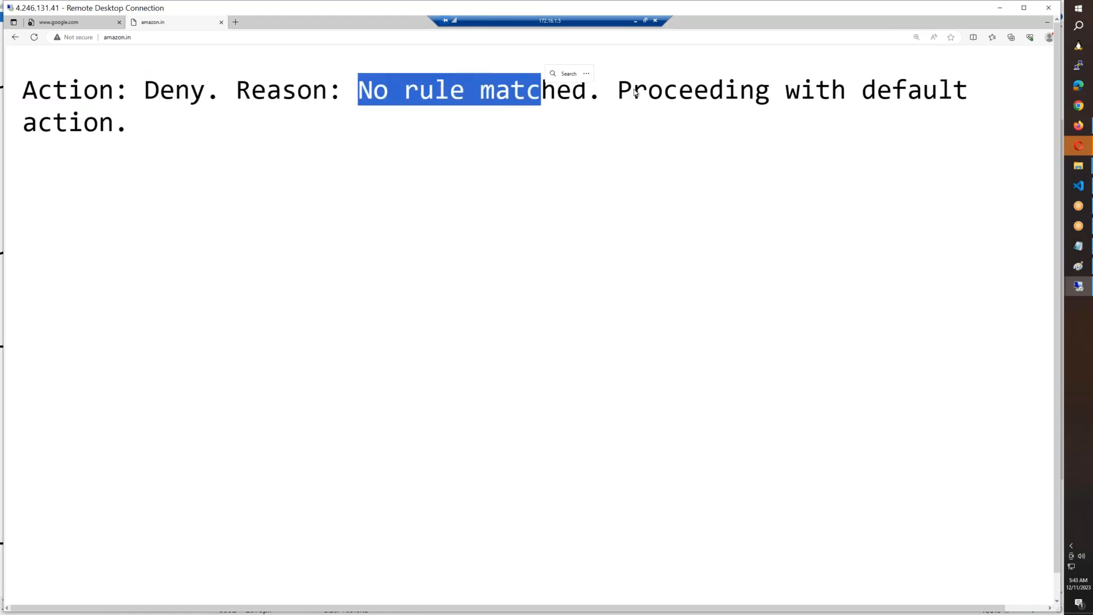
left_click_drag(618, 90, 130, 121)
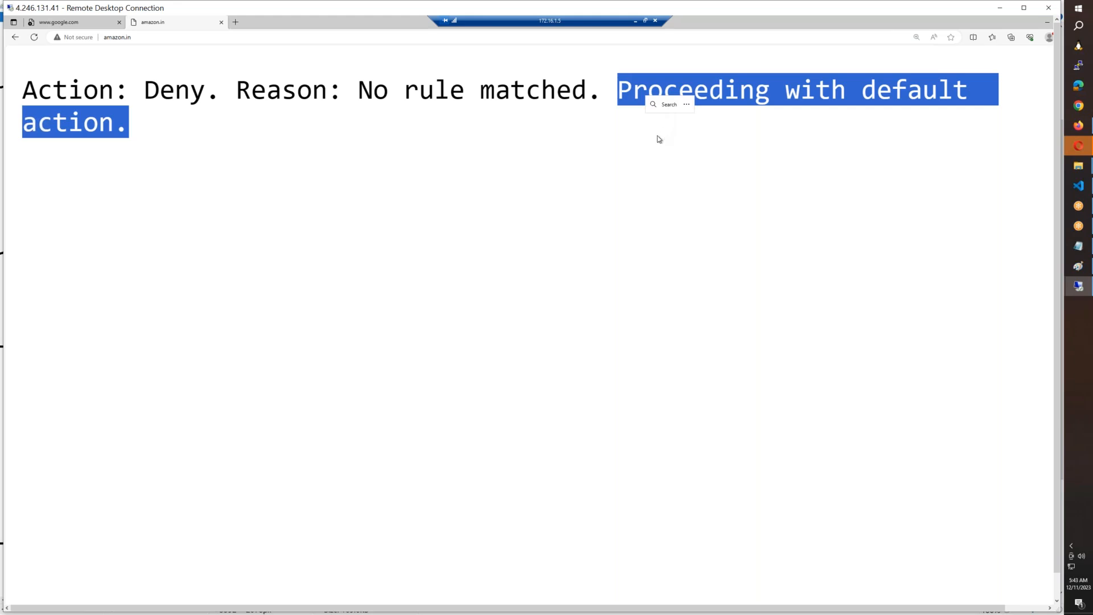
left_click_drag(21, 91, 121, 129)
left_click(108, 23)
left_click(181, 27)
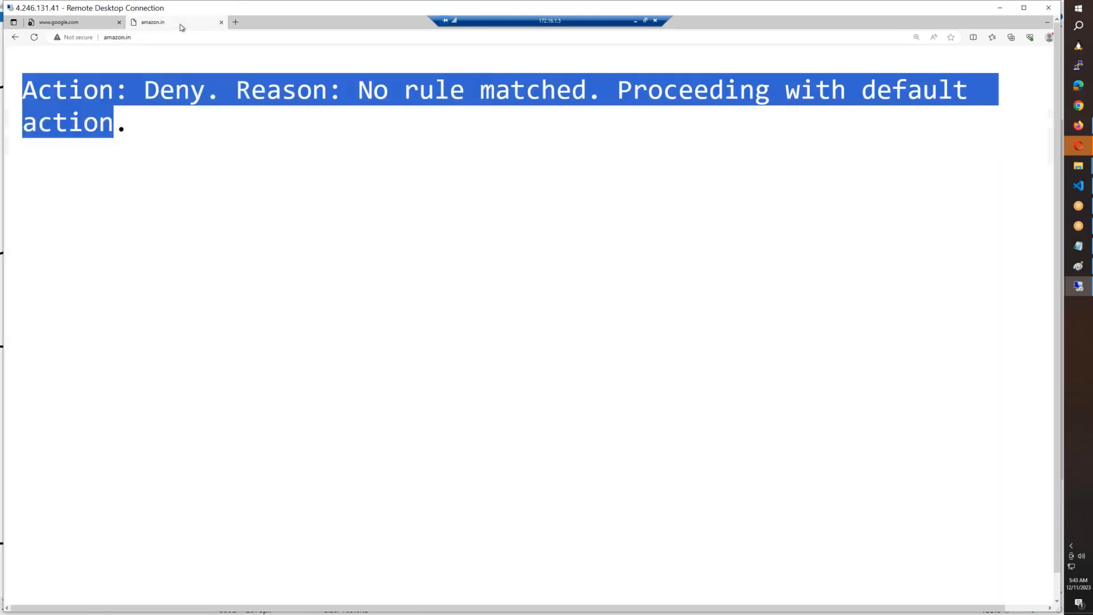
Step: Try to load icicibank.com in another browser tab and enlarge the page text
left_click(236, 24)
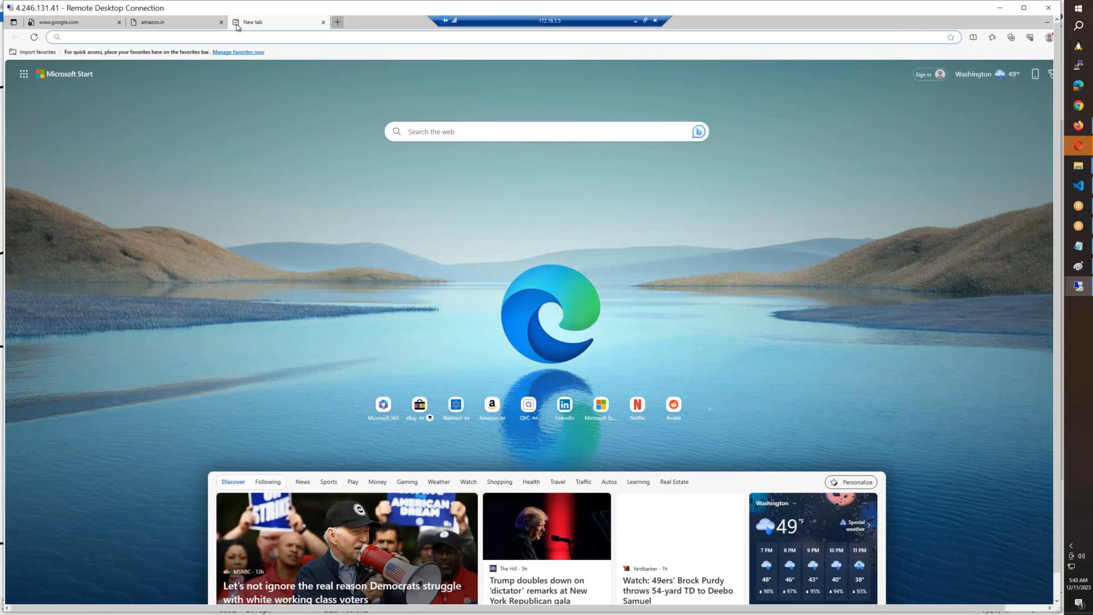
type("icicibank.com")
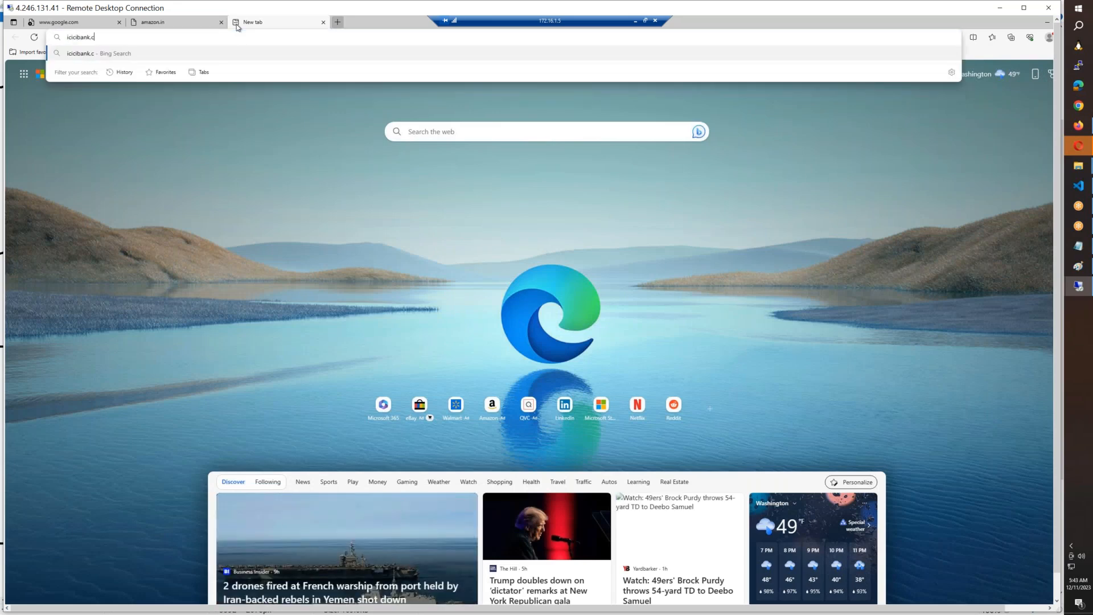
key("Return")
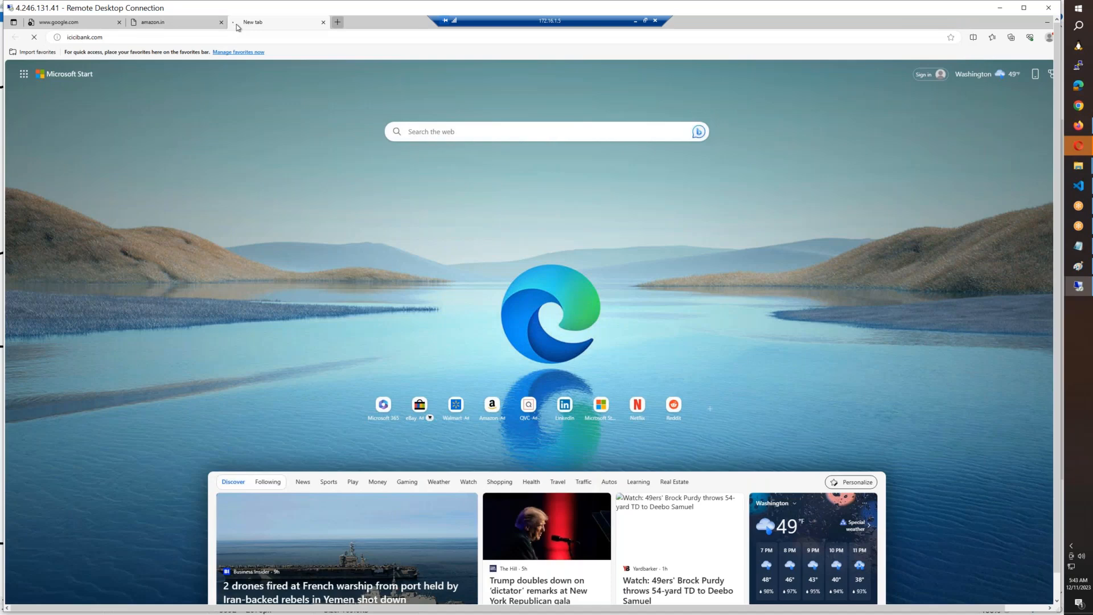
scroll(230, 100, "up", 7)
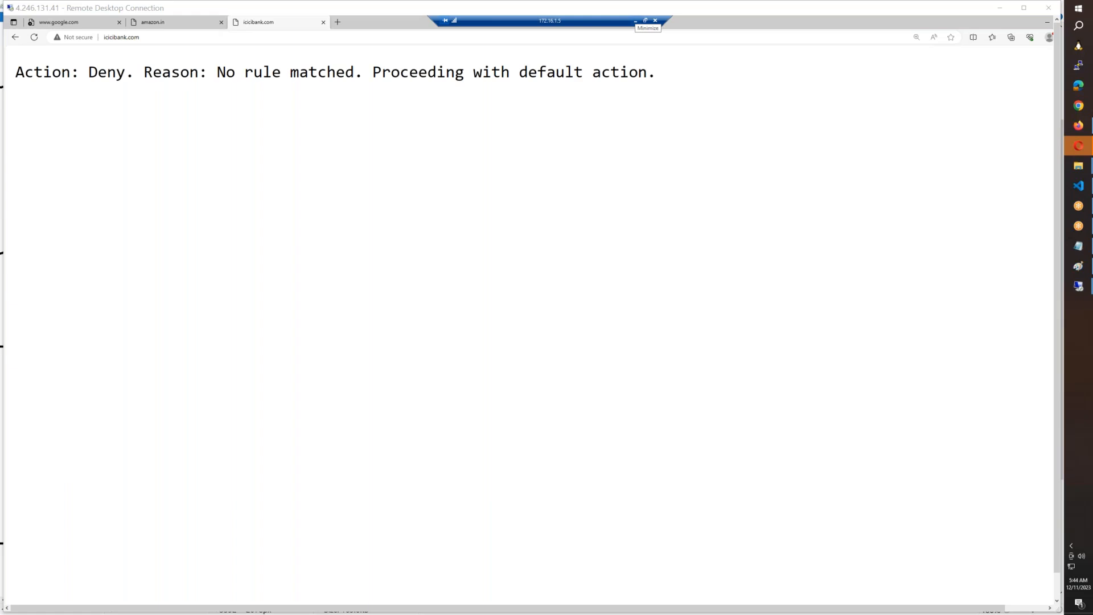
Step: Minimize the 172.16.1.5 session and use mstsc on the hub server to start a Remote Desktop connection to 172.17.1.11
left_click(637, 23)
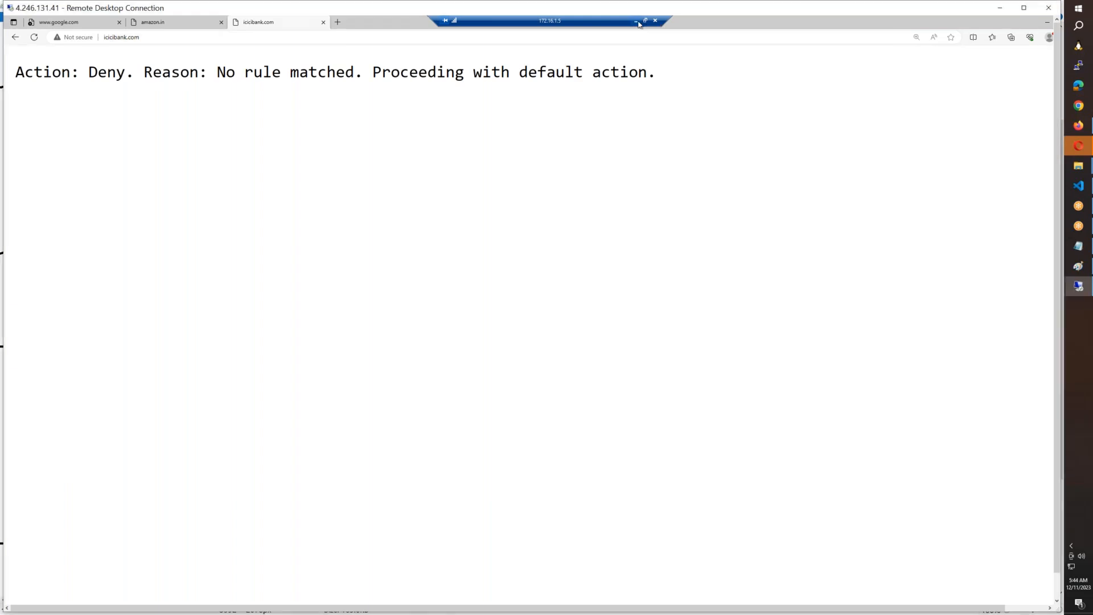
left_click(637, 22)
key("alt+Tab")
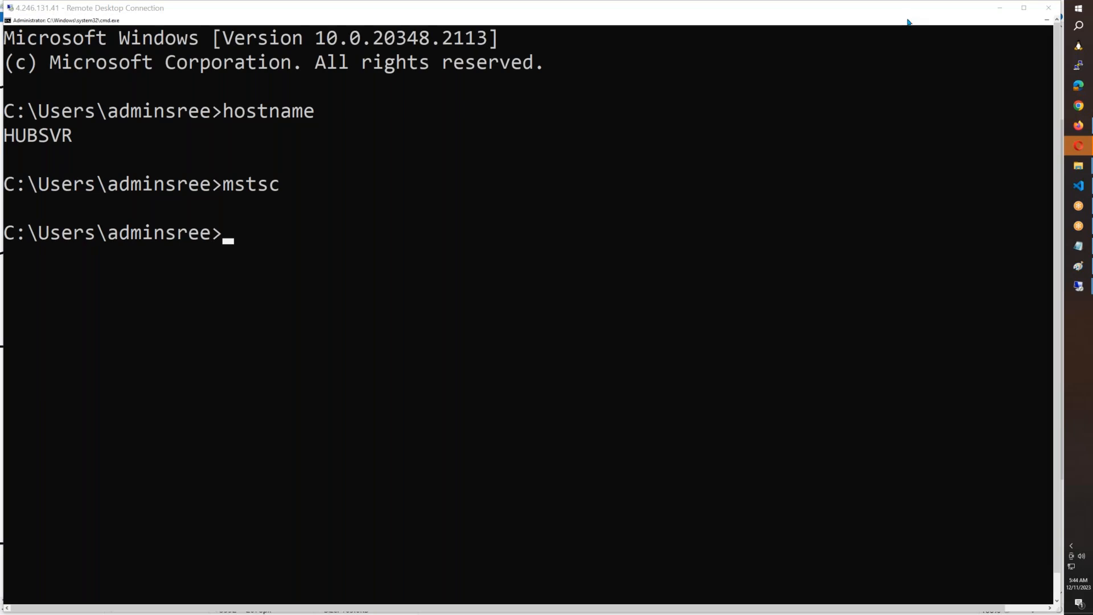
left_click(390, 296)
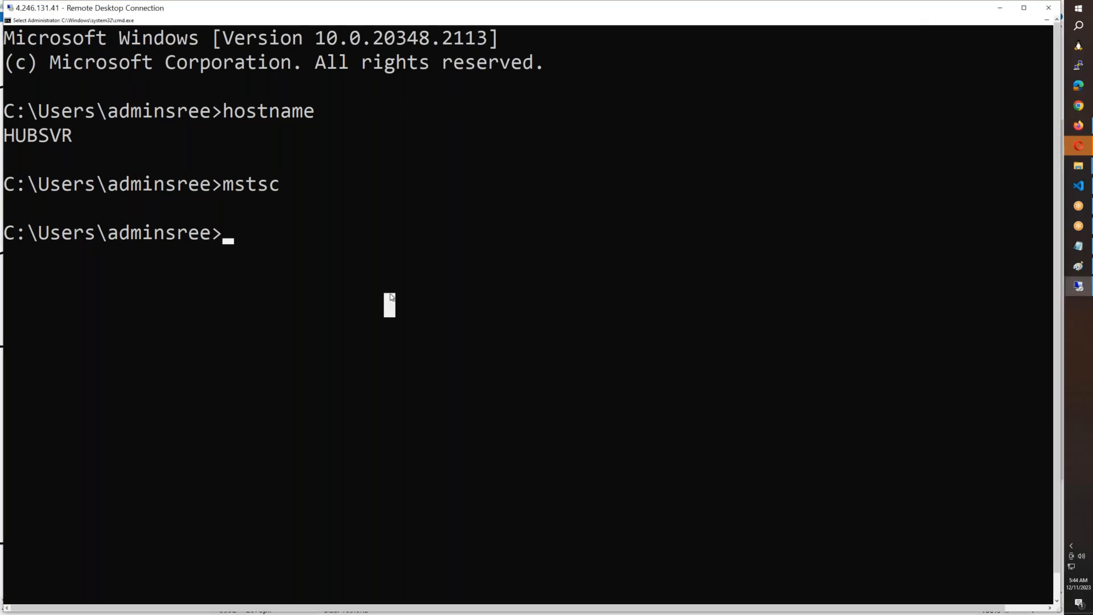
type("mstsc")
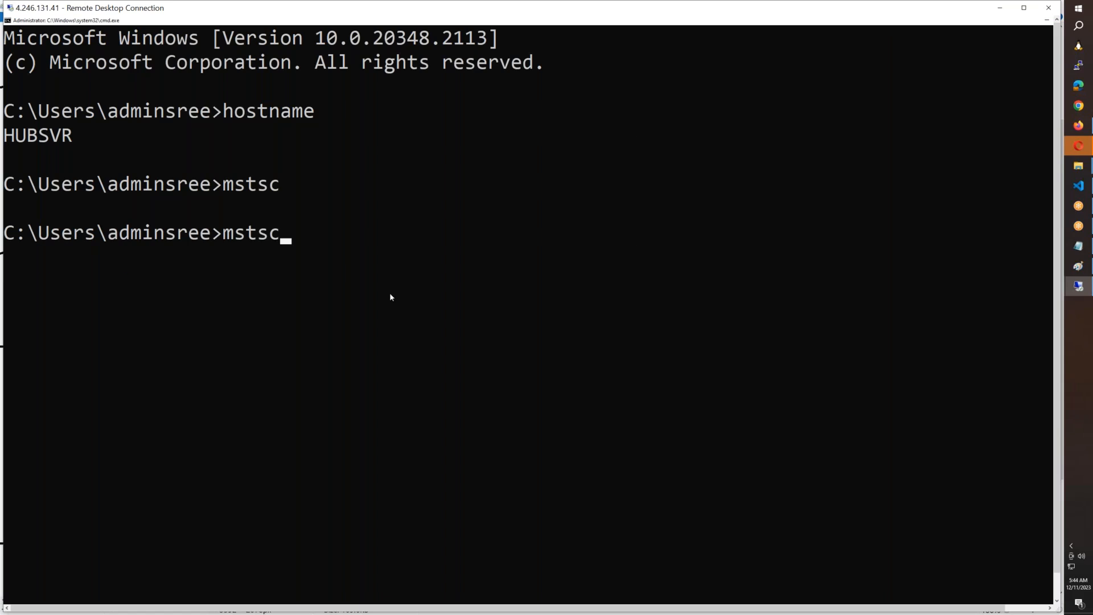
key("Return")
type("172")
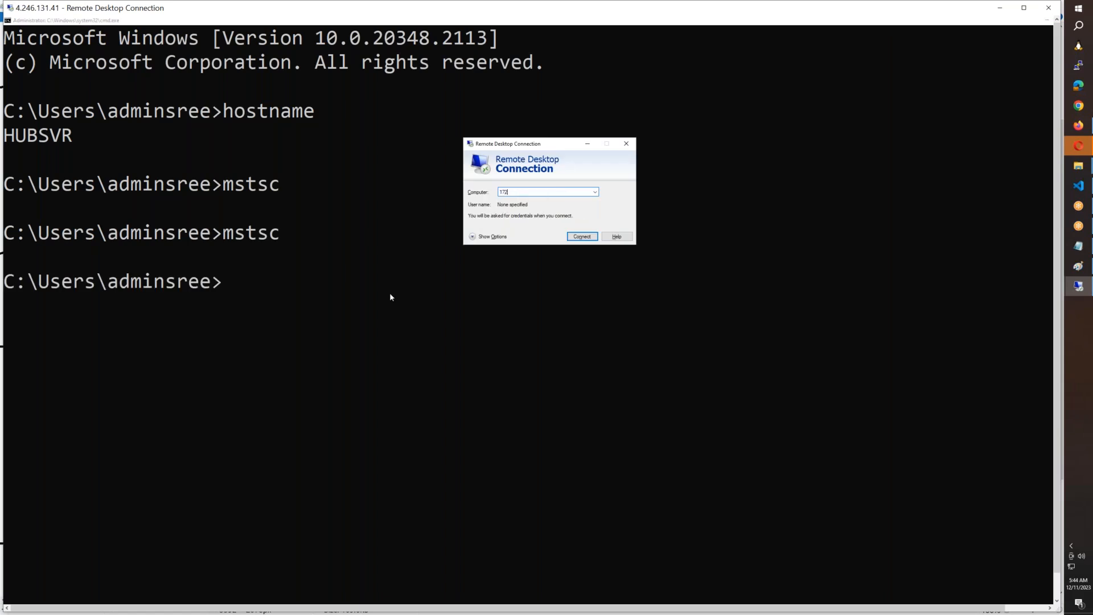
type(".17.1.11")
key("Return")
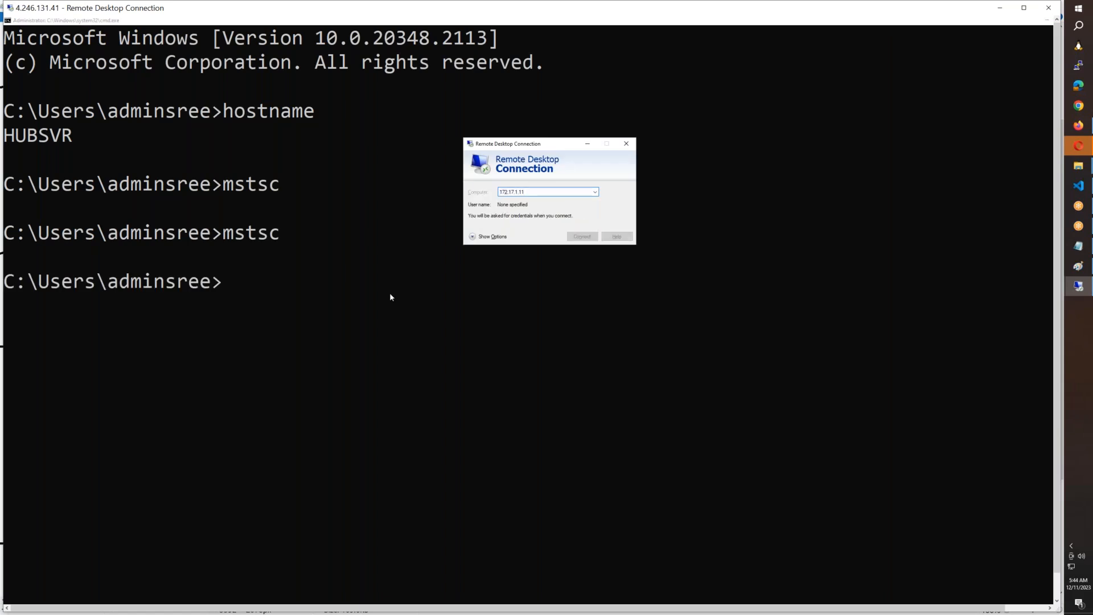
Step: Sign in to 172.17.1.11 with the administrator user name and account password, and connect despite the certificate warning
type("adminsree")
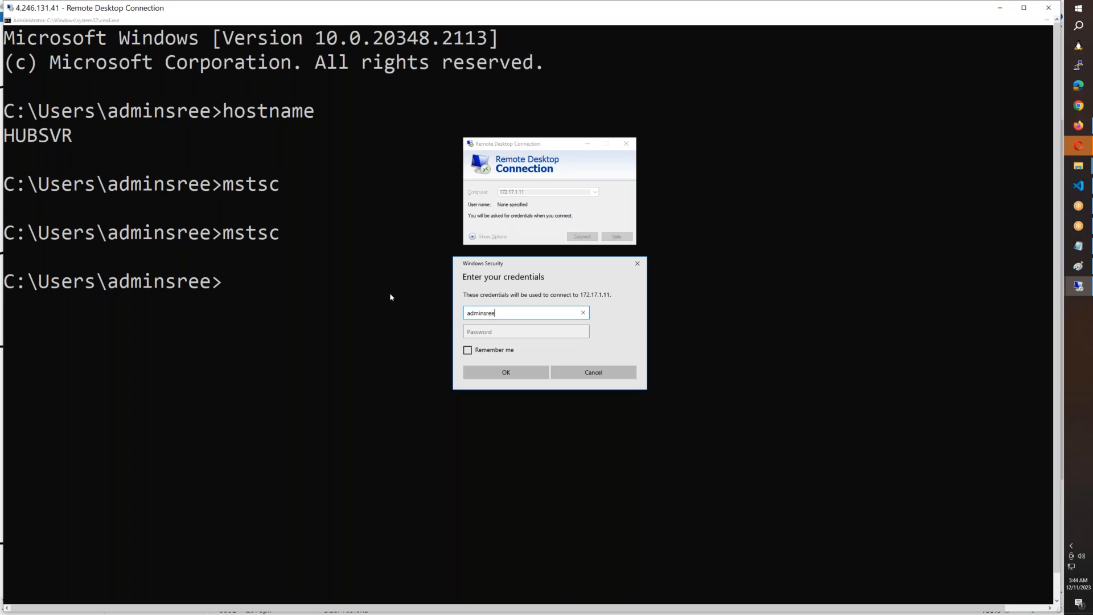
key("Tab")
type("********")
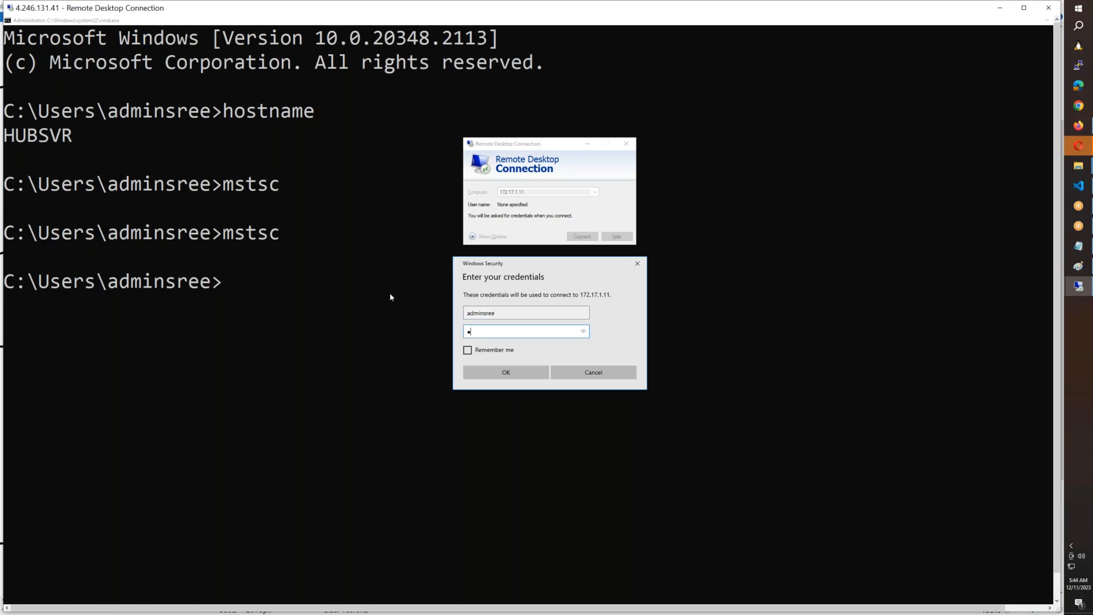
type("***")
key("Return")
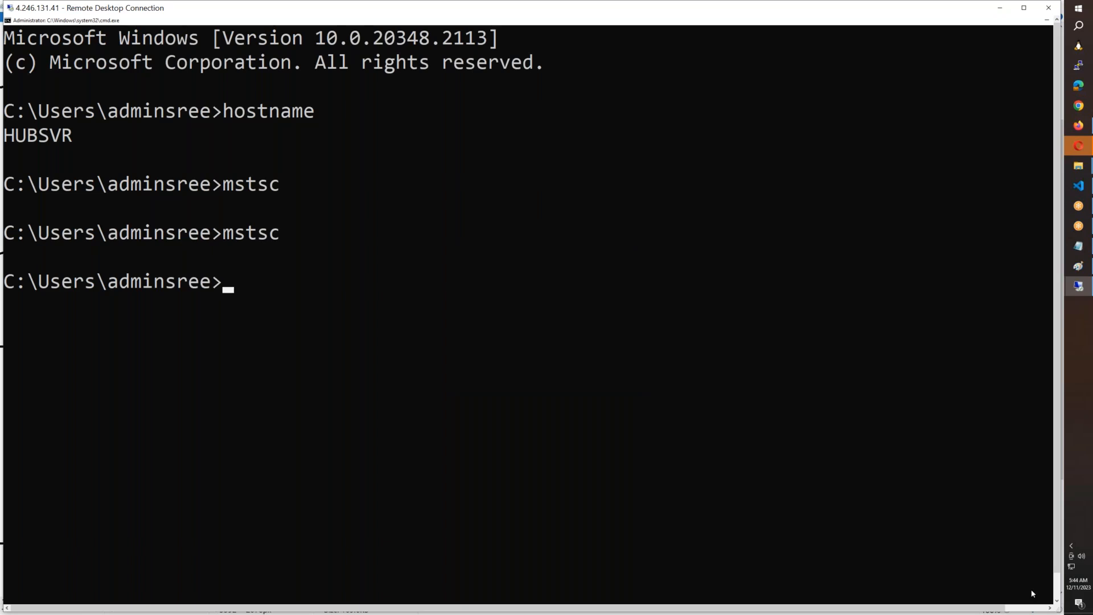
left_click(1056, 587)
mouse_move(266, 596)
left_click(334, 555)
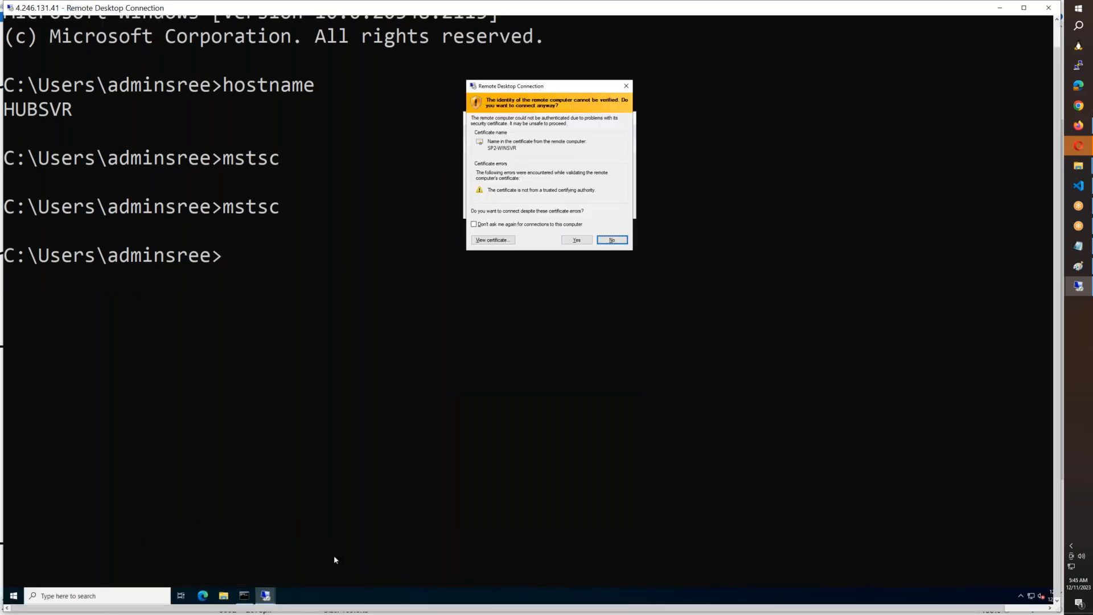
left_click(574, 239)
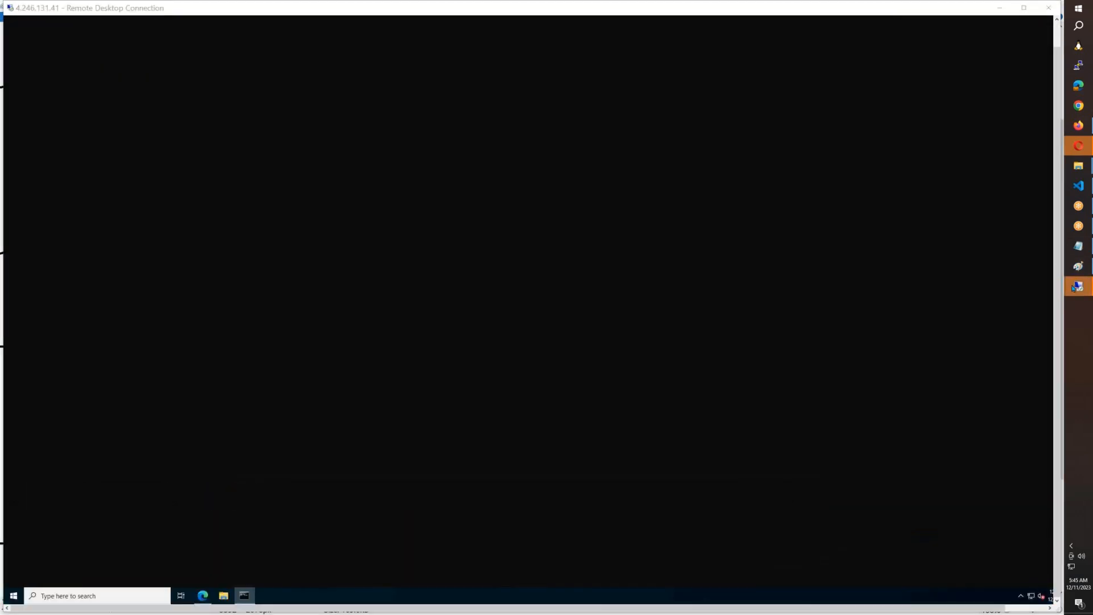
Step: Bring up the direct Remote Desktop session to 168.61.6.76 and dismiss its disconnection notice
mouse_move(1075, 288)
left_click(986, 342)
left_click(1078, 290)
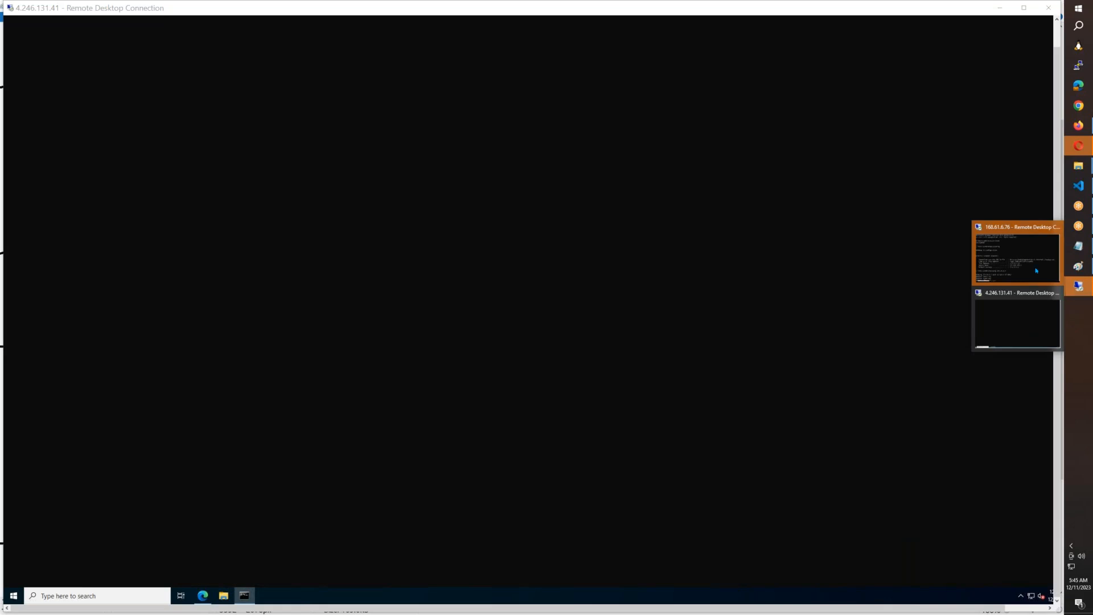
left_click(1025, 259)
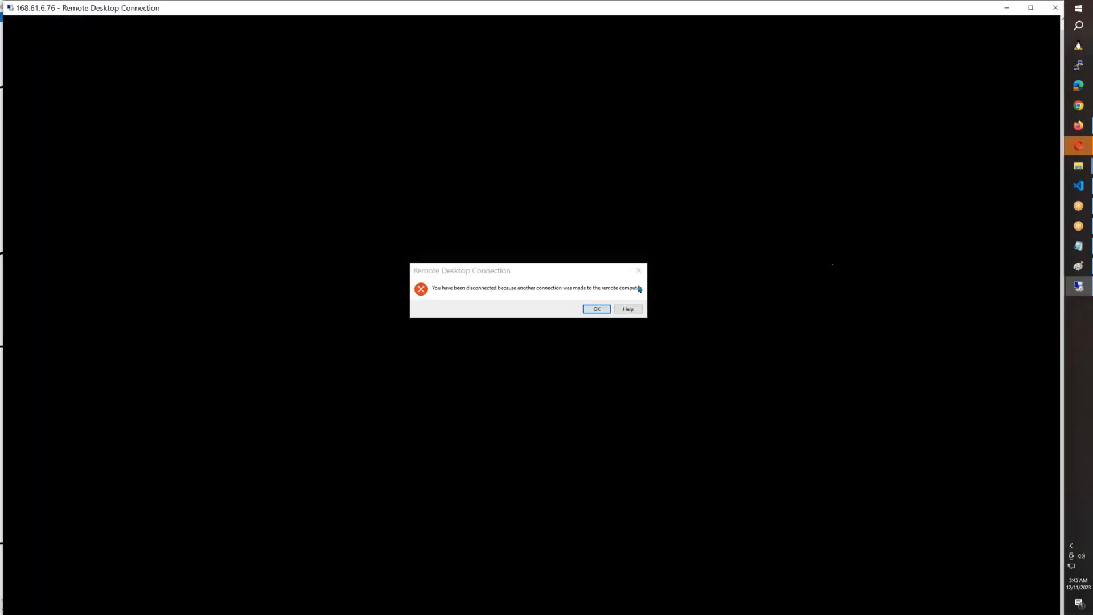
left_click(597, 310)
Step: Switch to the Azure portal and associate AZB38-SP2-RG-Subnet-1 in AZB38-SP2-RG-vNET1 with the SP2-RT route table
key("alt+Tab")
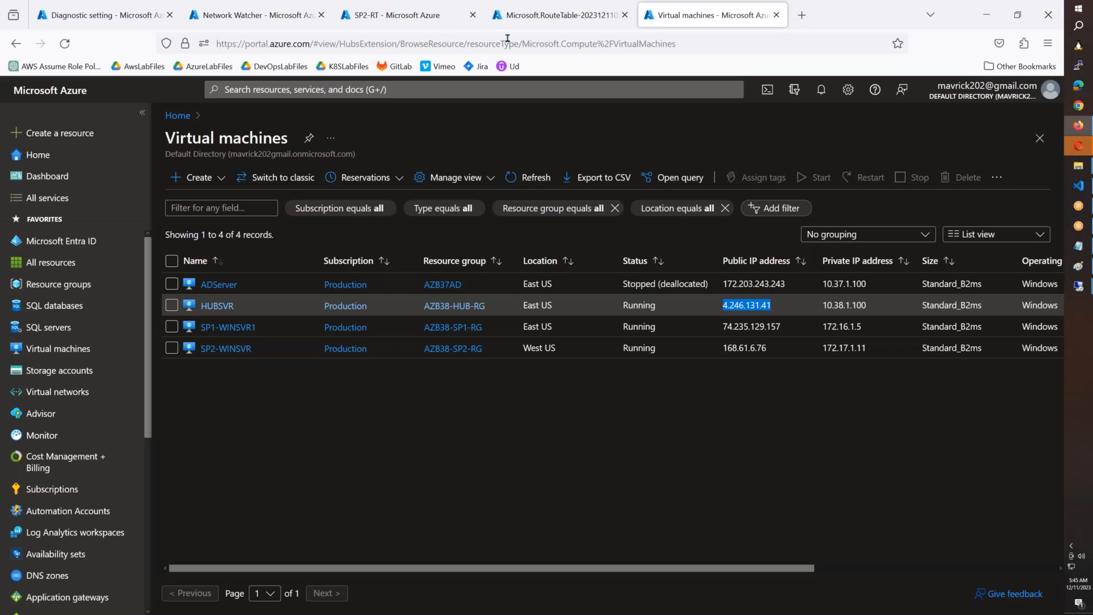
left_click(442, 18)
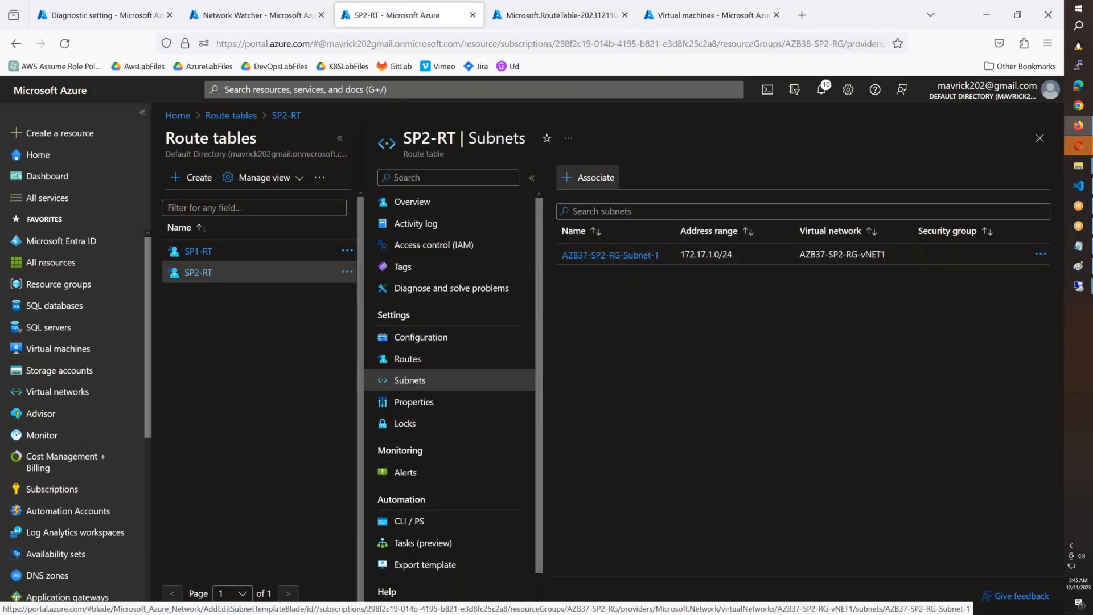
left_click(608, 178)
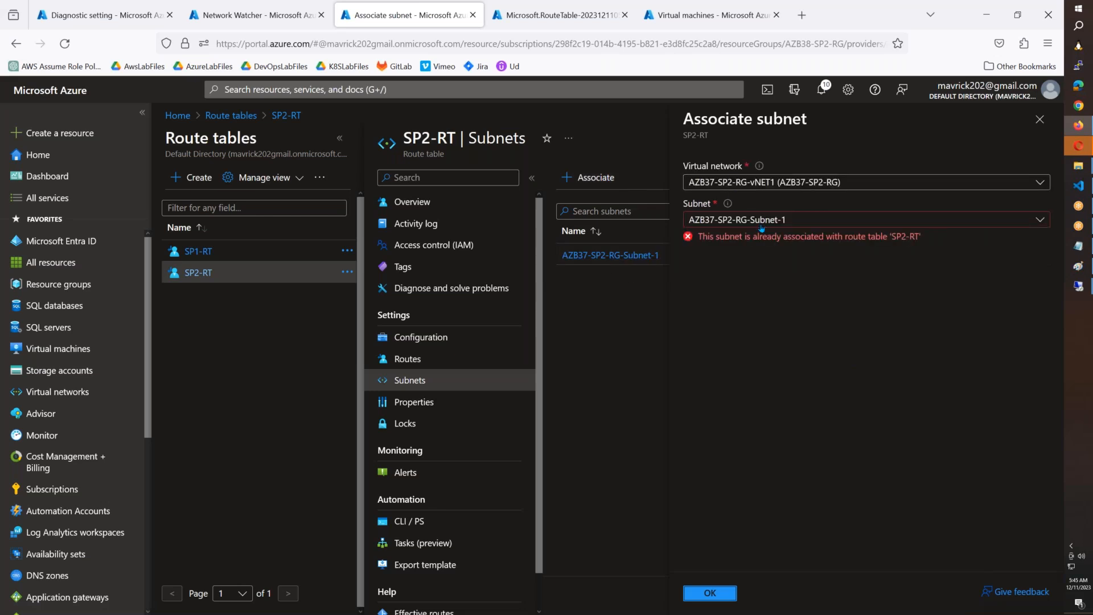
left_click(740, 220)
left_click(761, 184)
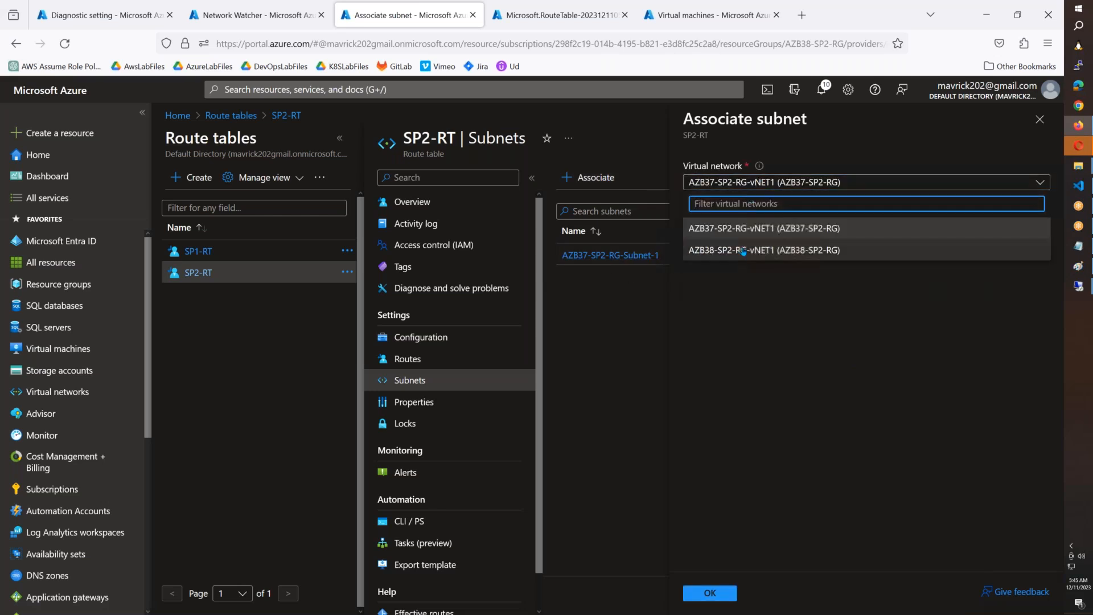
left_click(760, 249)
left_click(762, 223)
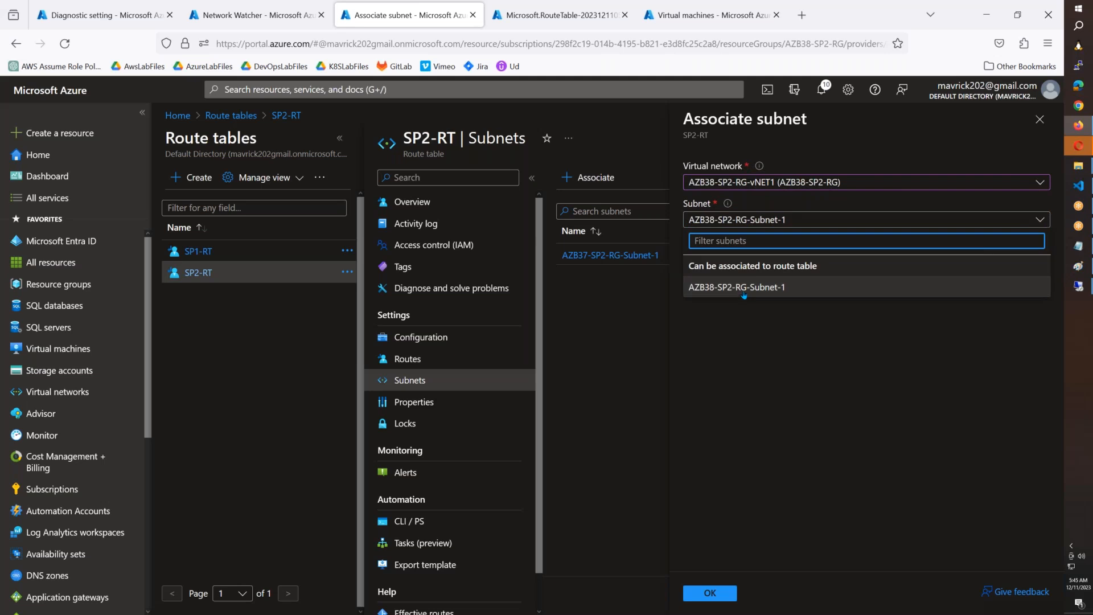
left_click(740, 287)
left_click(710, 592)
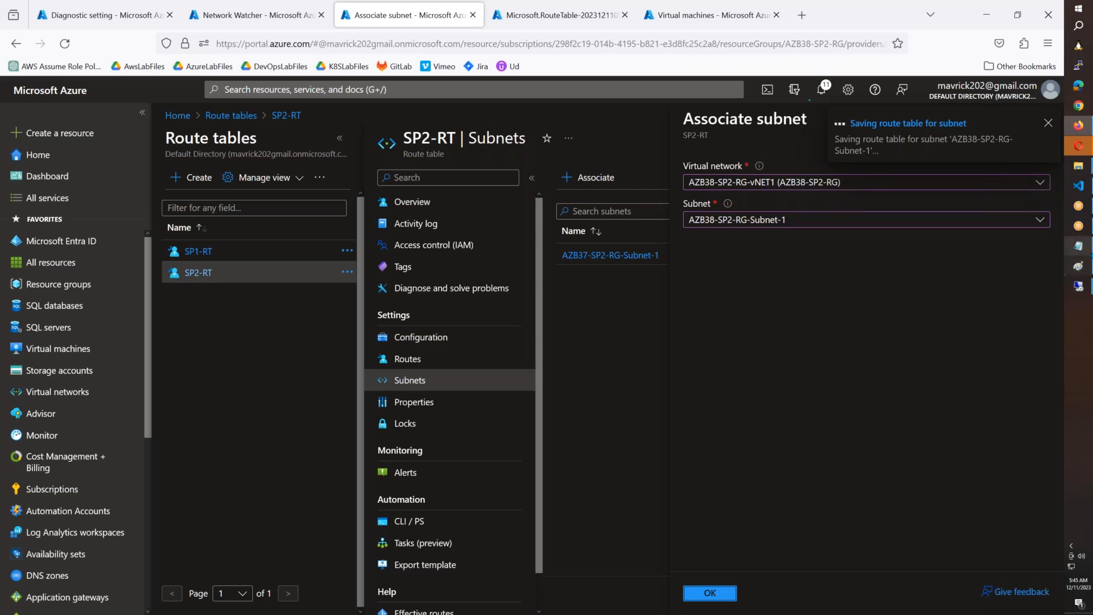
mouse_move(1086, 289)
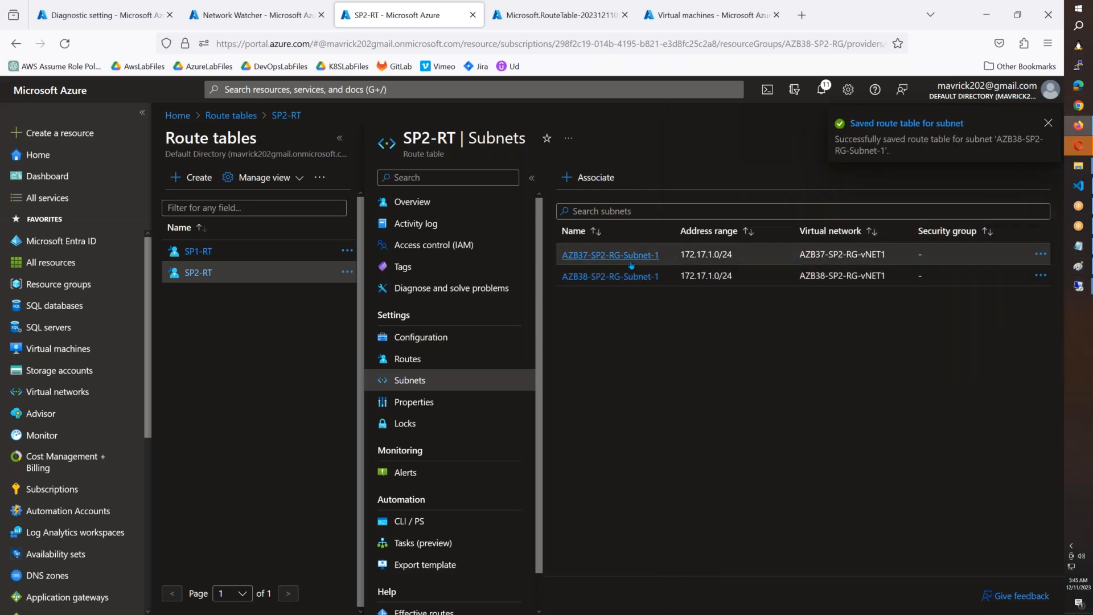
Step: Check the Remote Desktop session to 4.246.131.41 and return to the Azure portal
left_click_drag(661, 256, 578, 256)
left_click(847, 317)
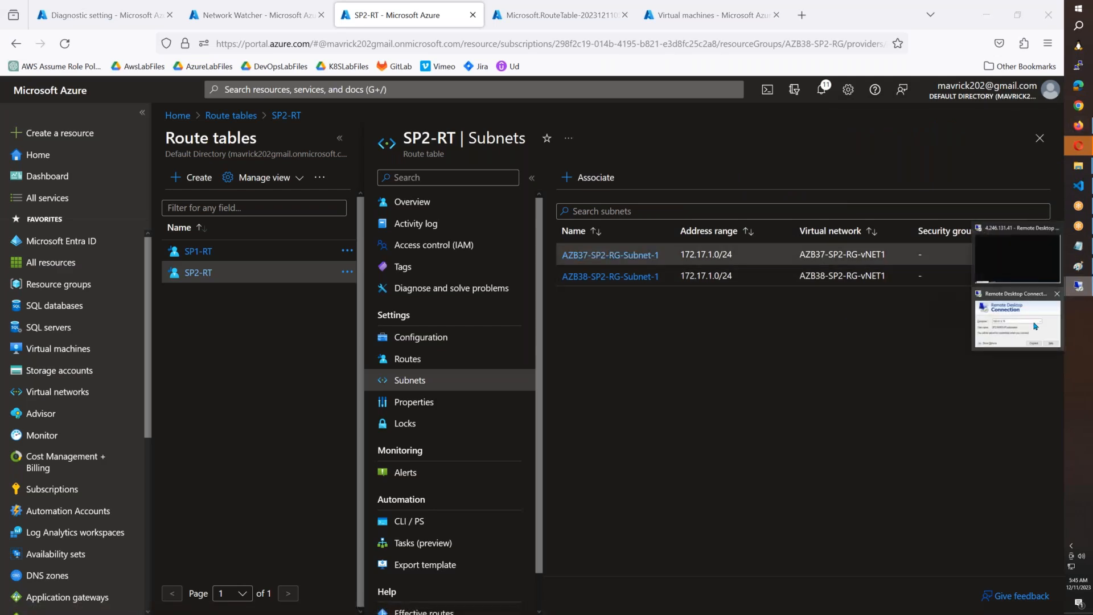
left_click(1035, 326)
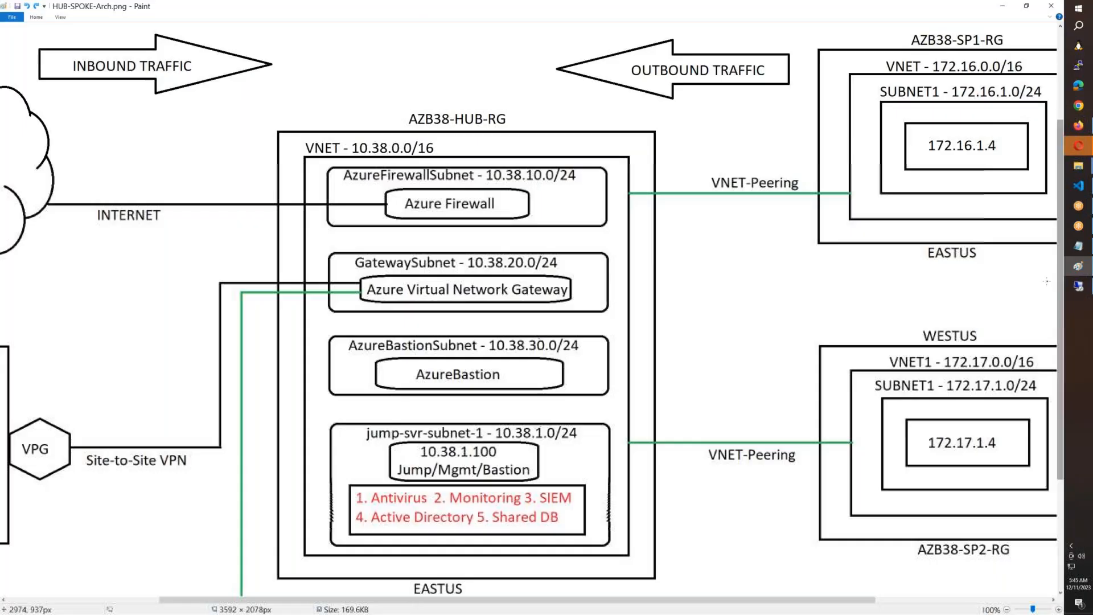
left_click(1078, 287)
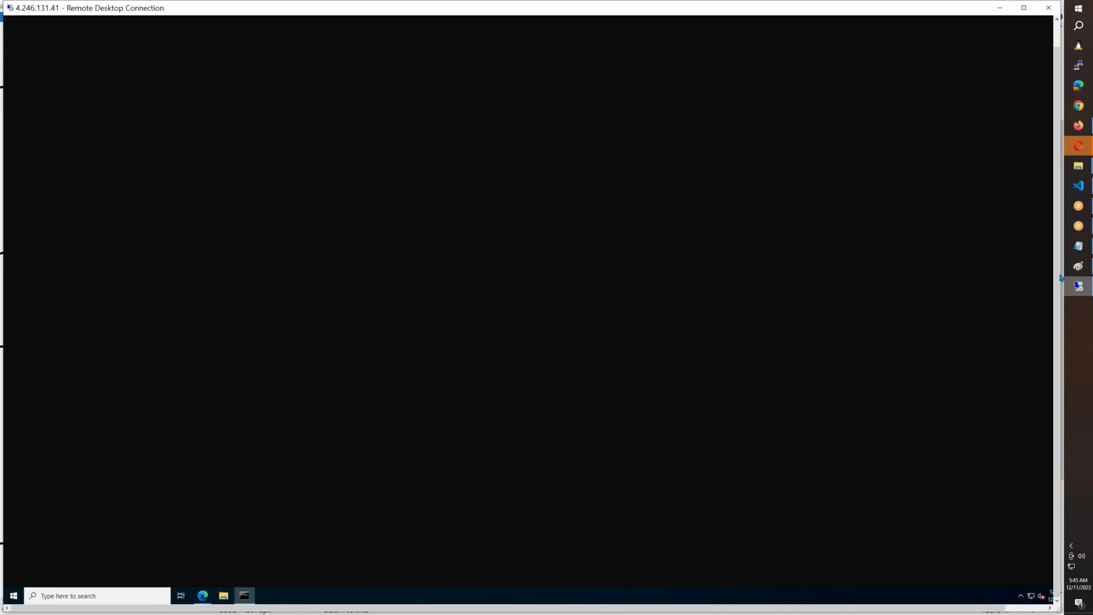
left_click(1078, 126)
Step: Open Network Watcher's Next hop tool in the portal tab showing the completed route table deployment
left_click(547, 15)
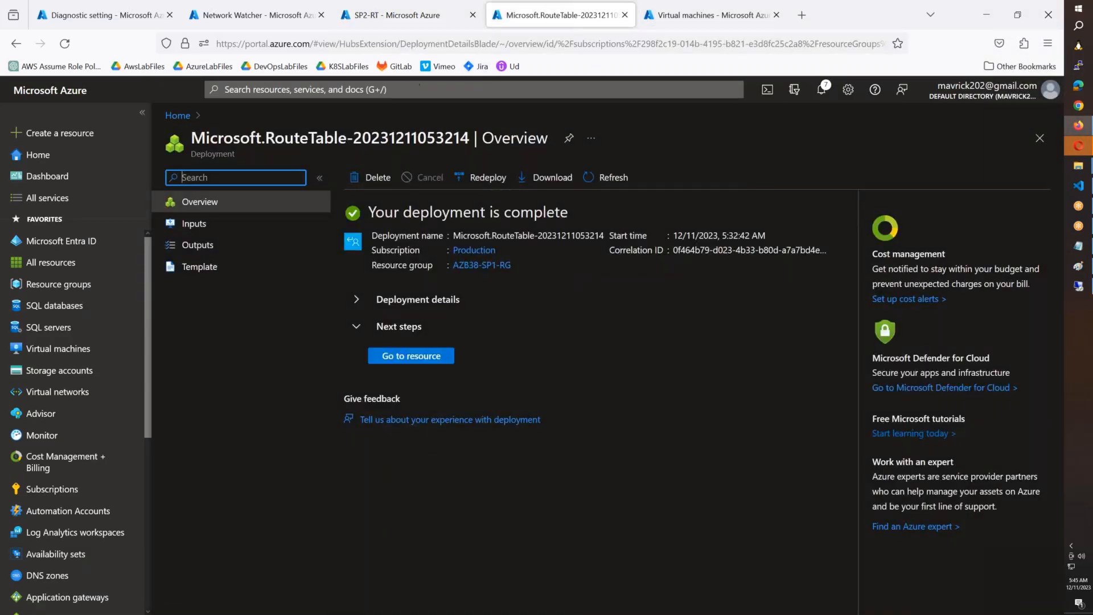
left_click(420, 89)
type("network")
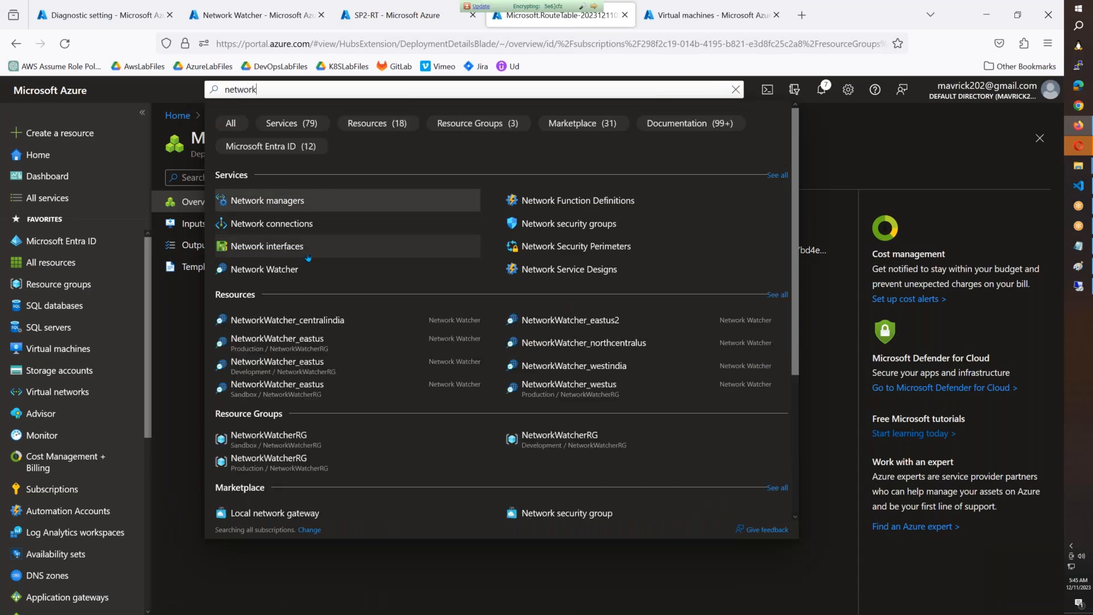
left_click(308, 268)
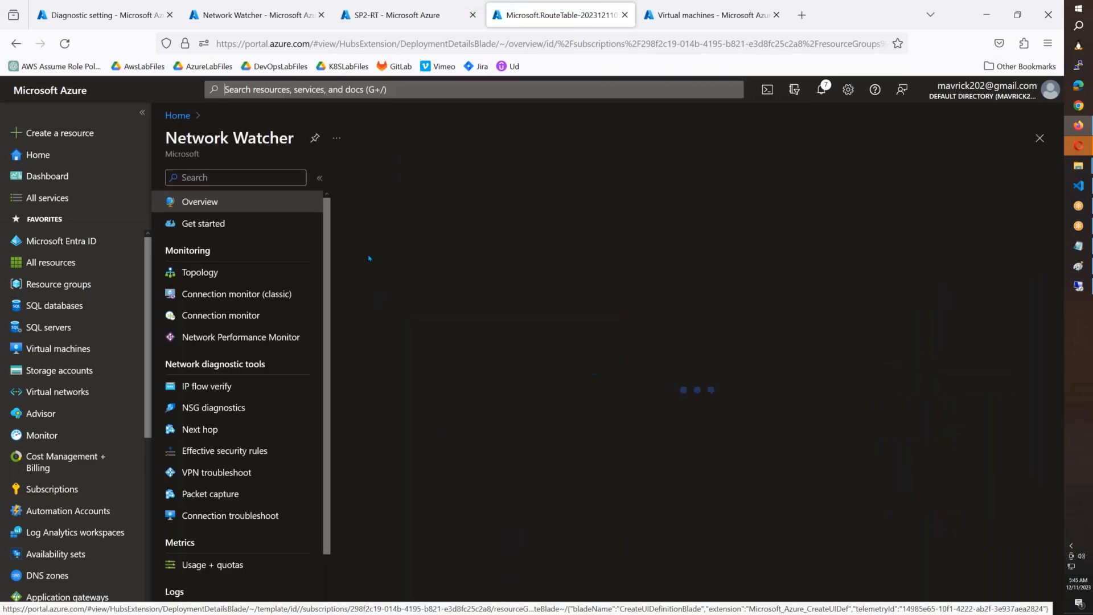
left_click(228, 432)
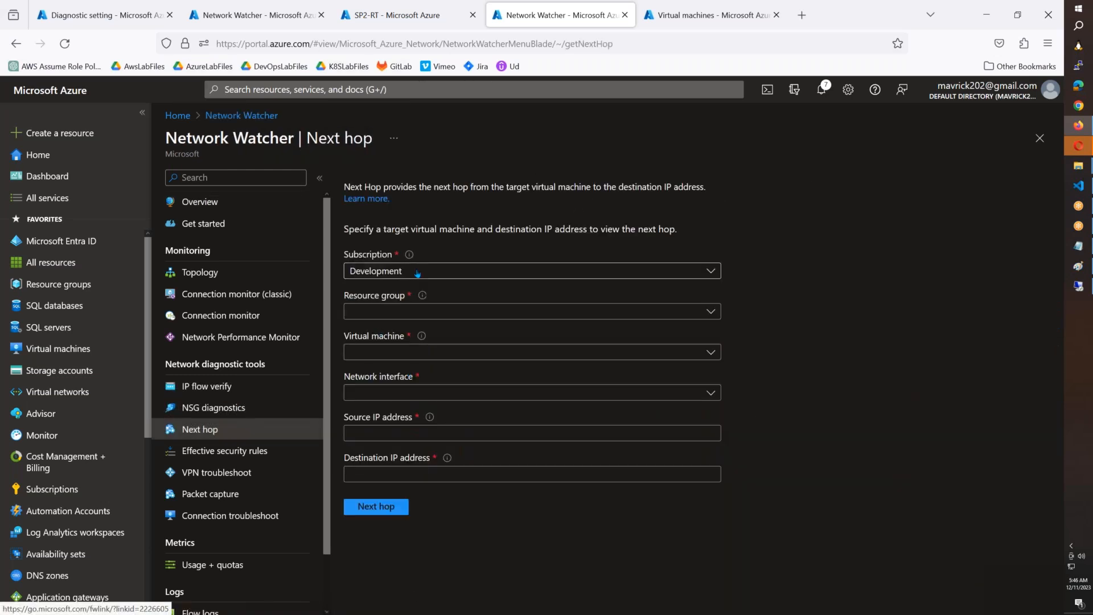
Step: Run a next hop check in the Production subscription for SP1-WINSVR1 in AZB38-SP1-RG, with destination IP address 8.8.4.4
left_click(417, 273)
left_click(386, 339)
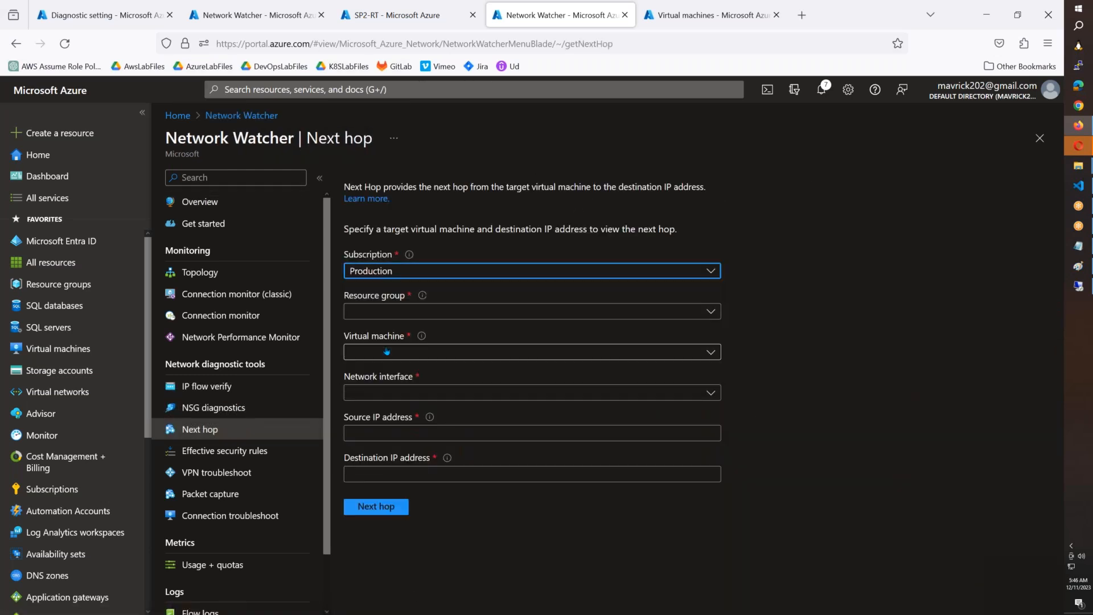
left_click(427, 316)
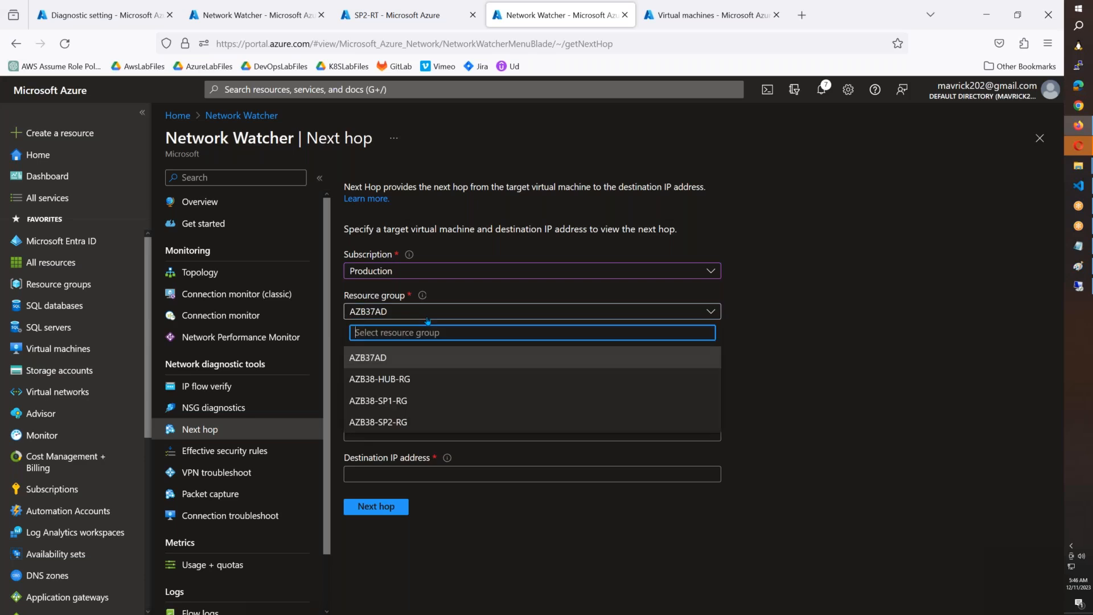
left_click(399, 400)
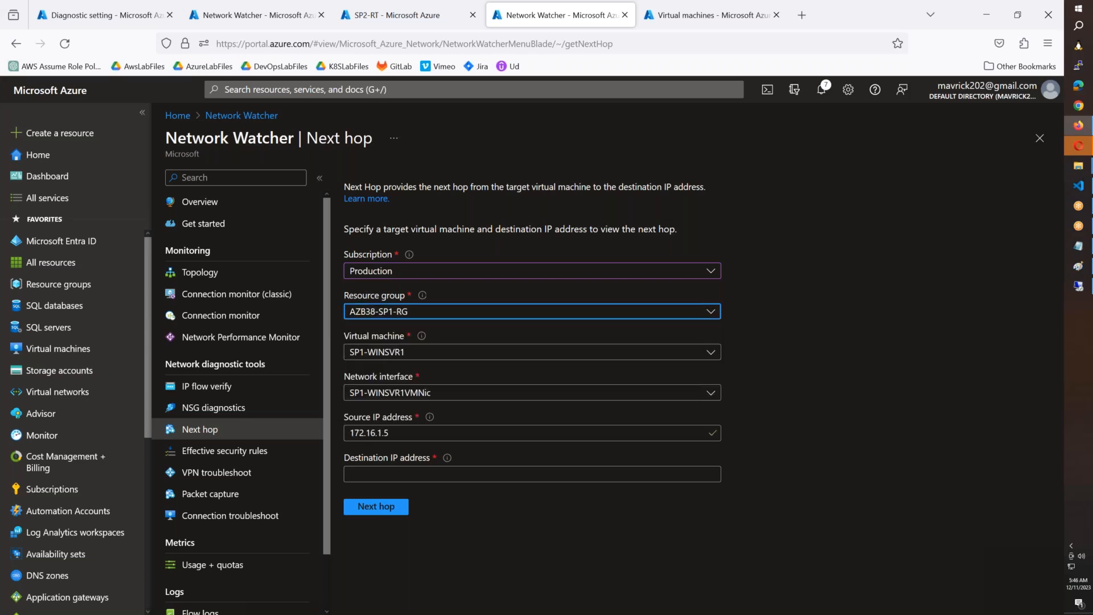
left_click(382, 475)
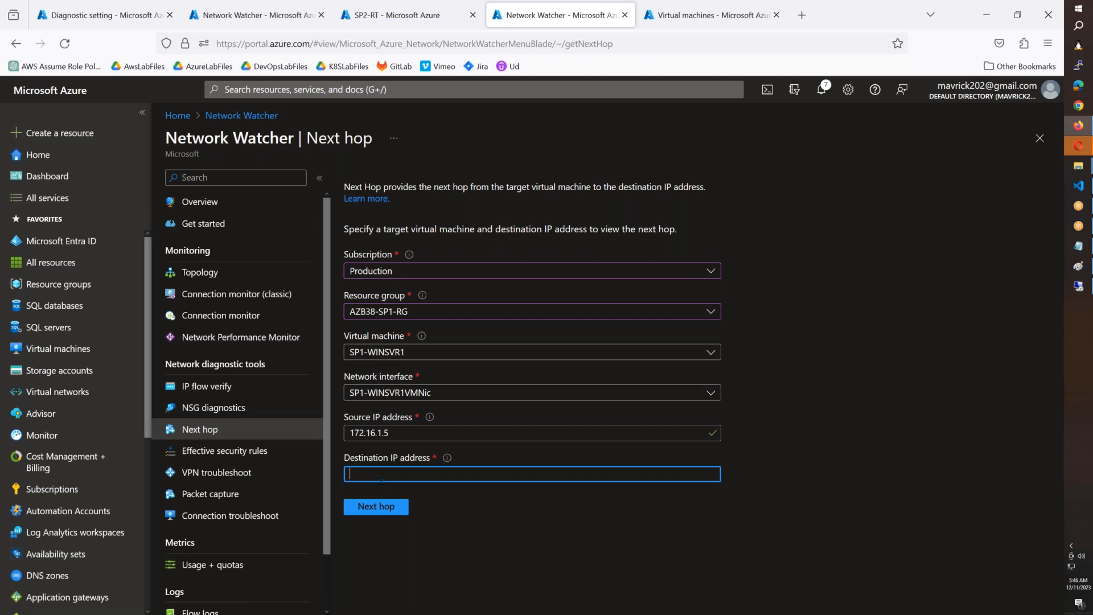
type("8.8.4.4")
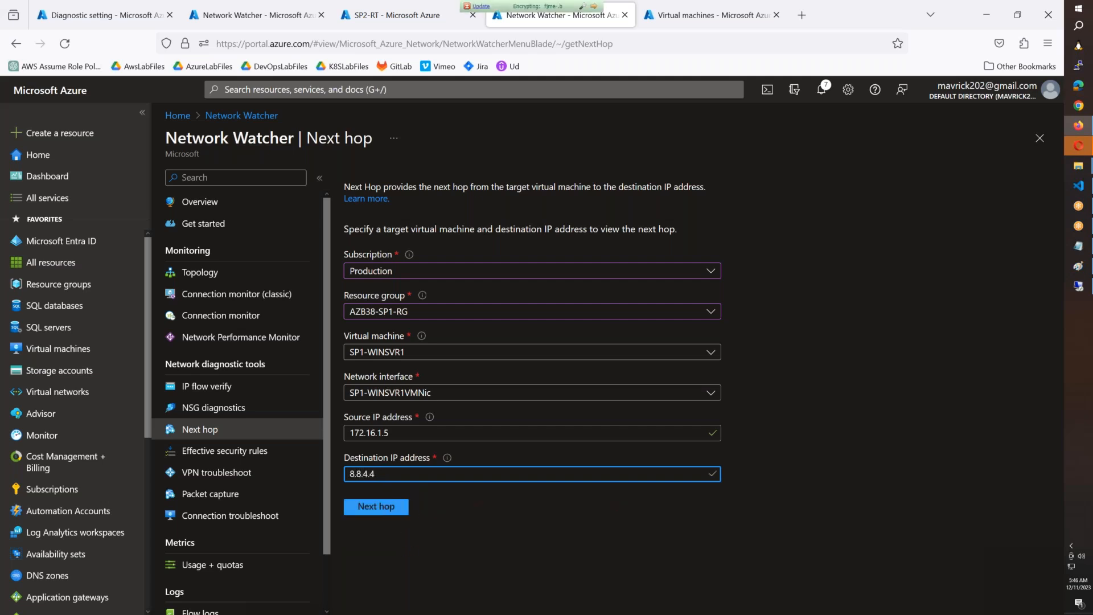
left_click(378, 506)
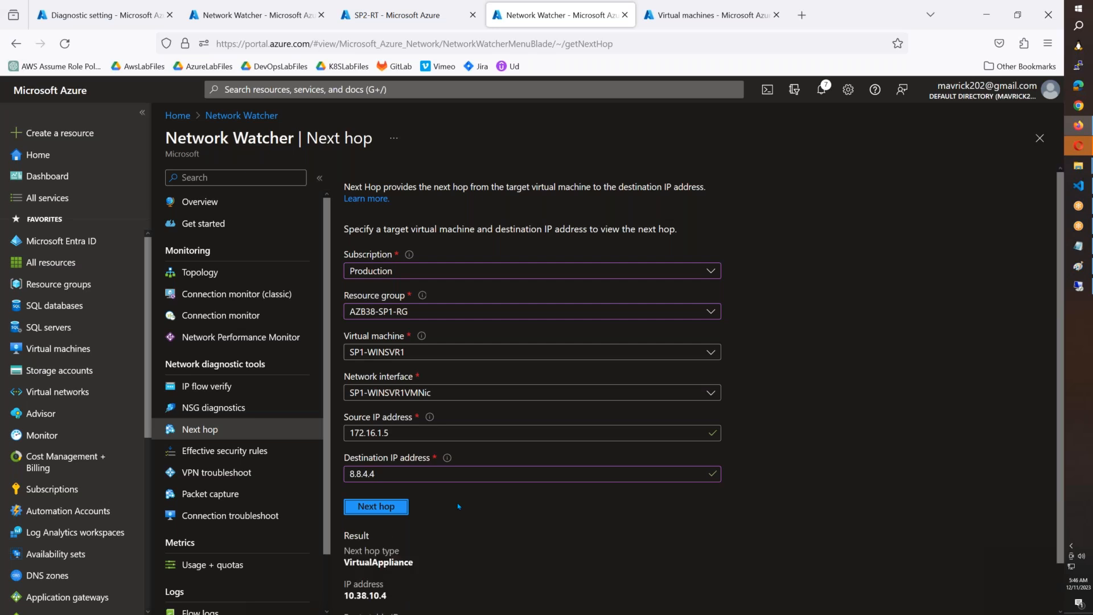
Step: Examine the next hop IP address and the end of the route table ID in the SP1-WINSVR1 result
scroll(473, 469, "down", 1)
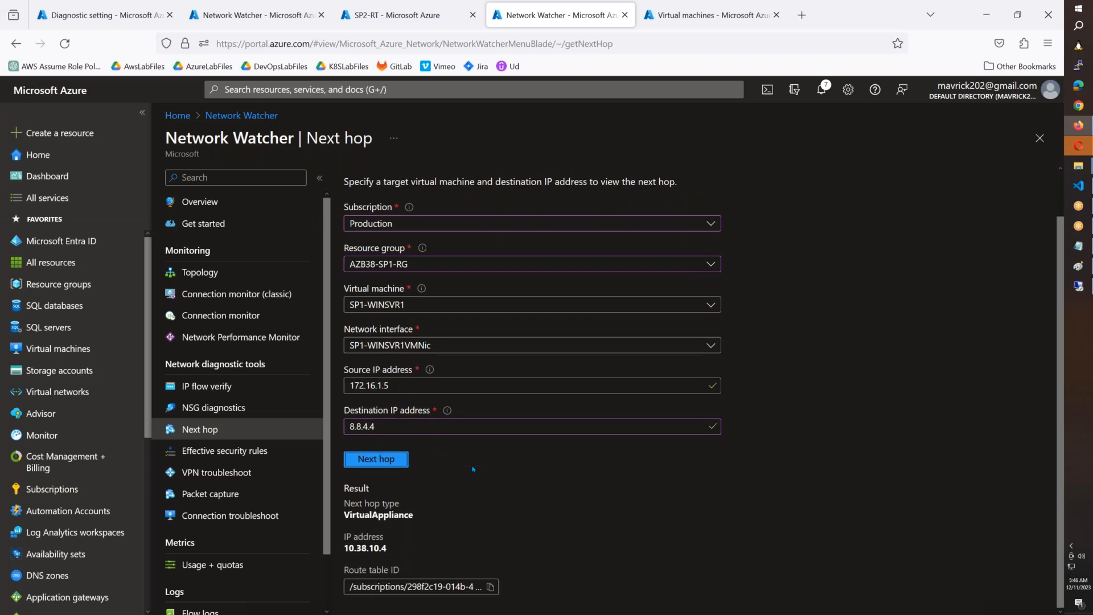
left_click_drag(394, 551, 344, 547)
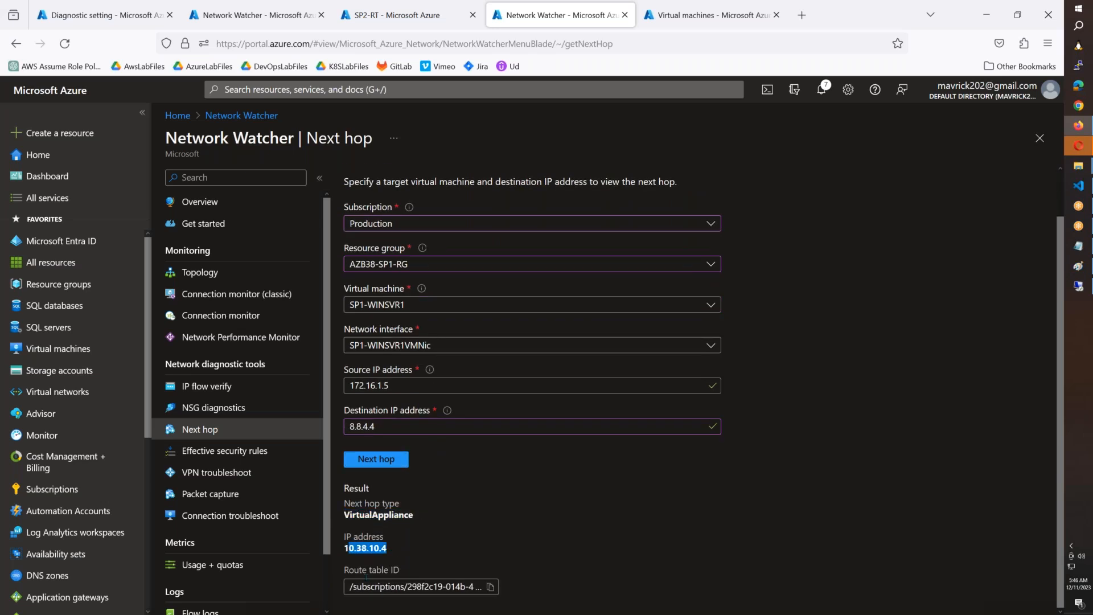
left_click(386, 587)
left_click_drag(468, 599, 553, 598)
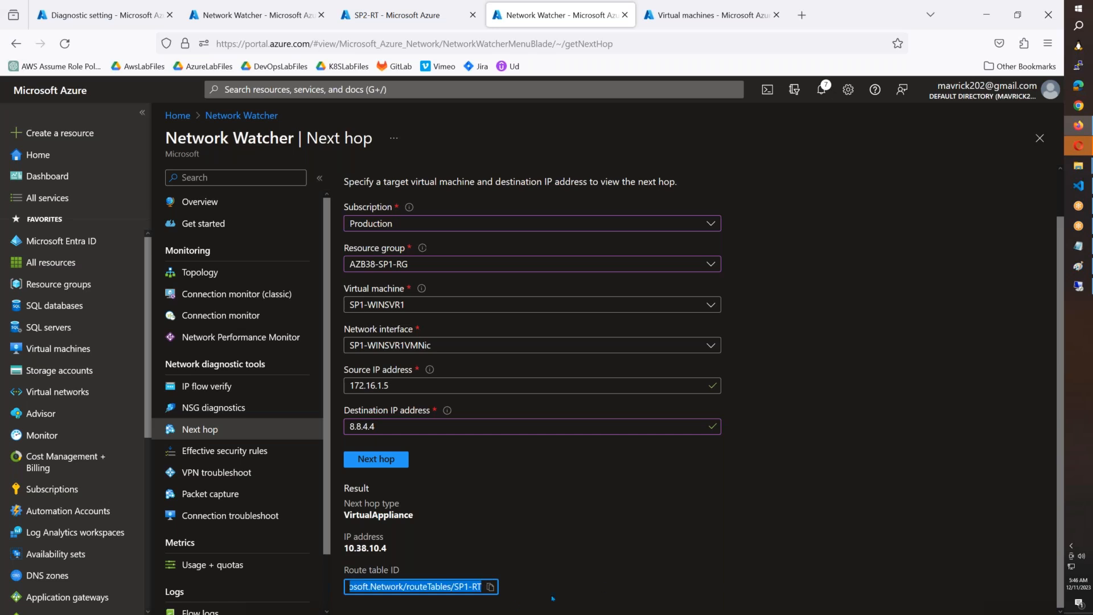
left_click(466, 603)
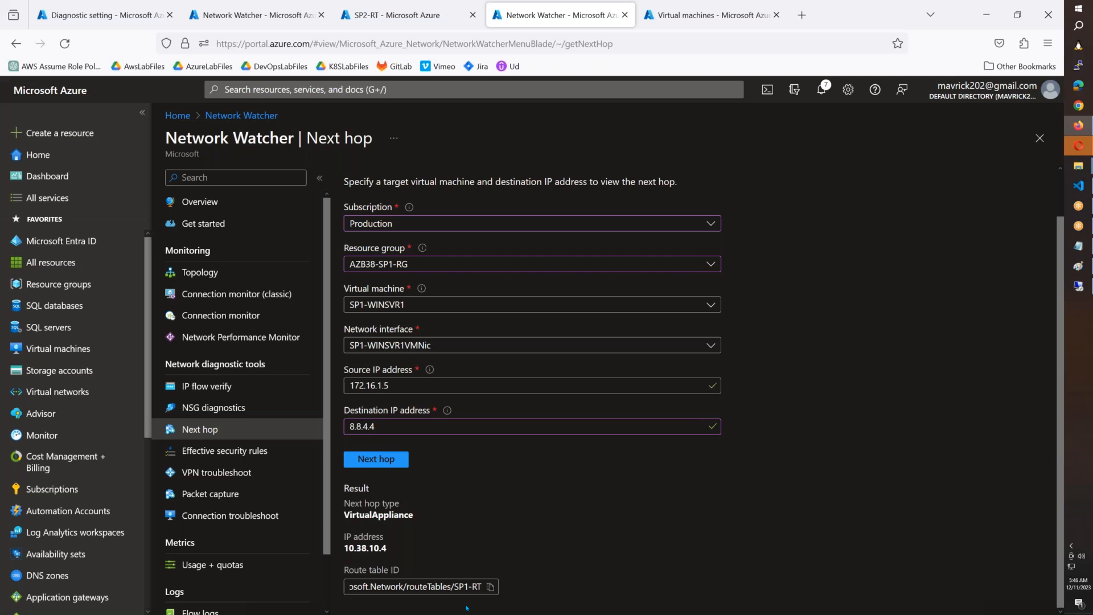
Step: Rerun the next hop check for SP2-WINSVR in AZB38-SP2-RG and inspect the end of its route table ID
left_click(426, 265)
left_click(434, 371)
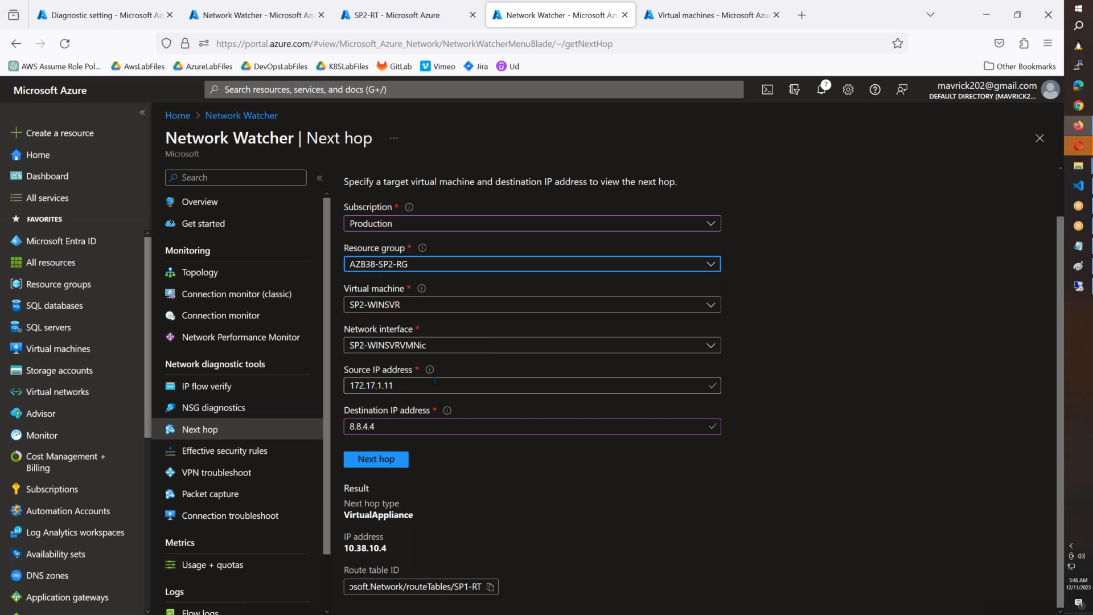
left_click(376, 459)
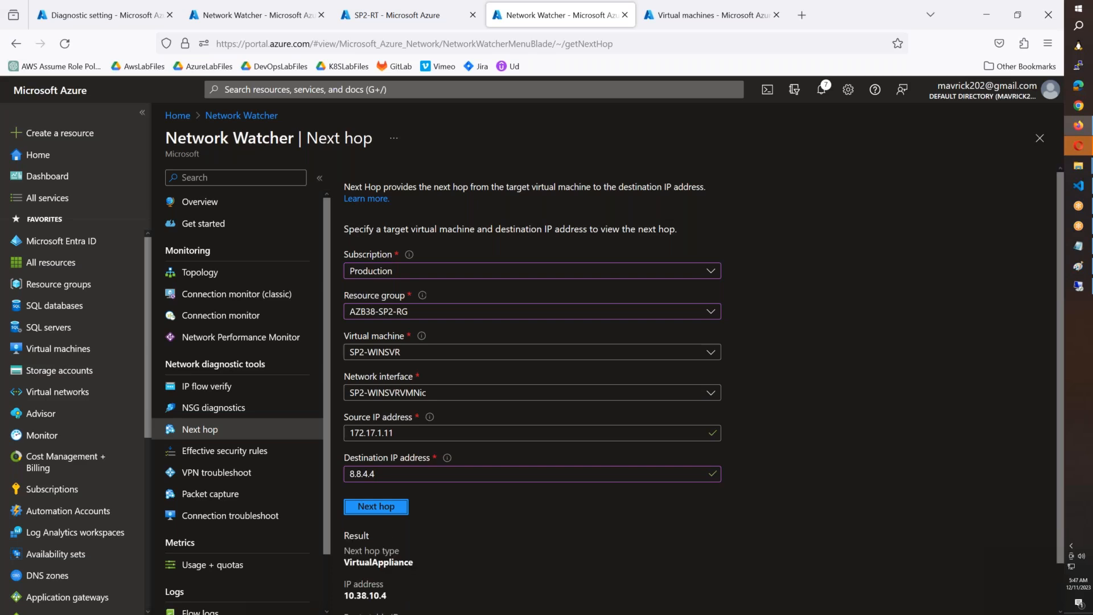
scroll(388, 468, "down", 1)
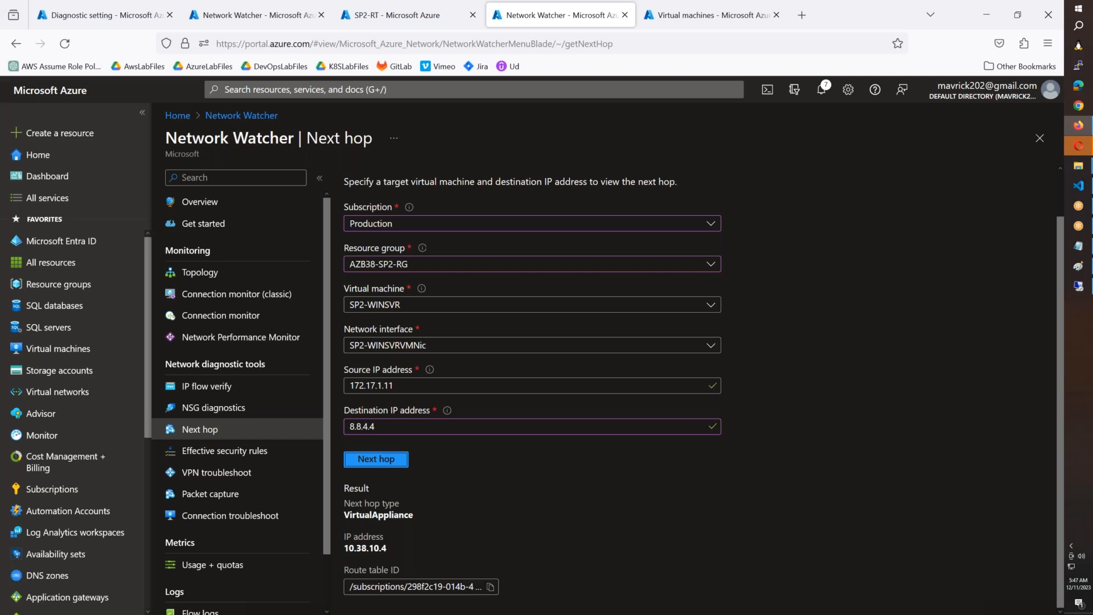
left_click(490, 586)
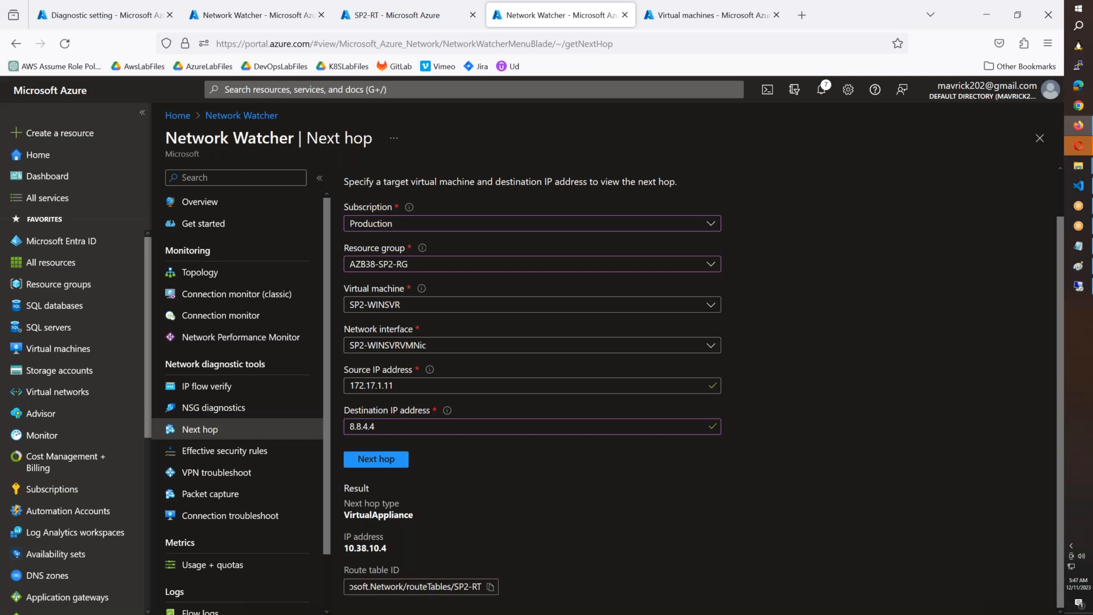
Step: Switch to the Remote Desktop session to 172.17.1.11 and run hostname in its command prompt
left_click(1078, 287)
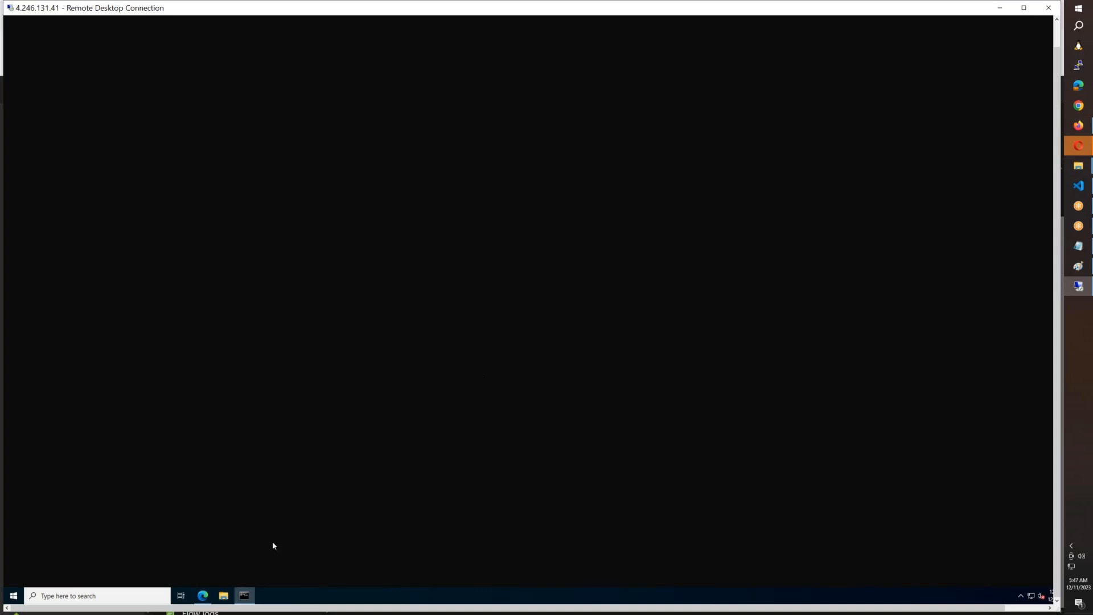
left_click(1056, 41)
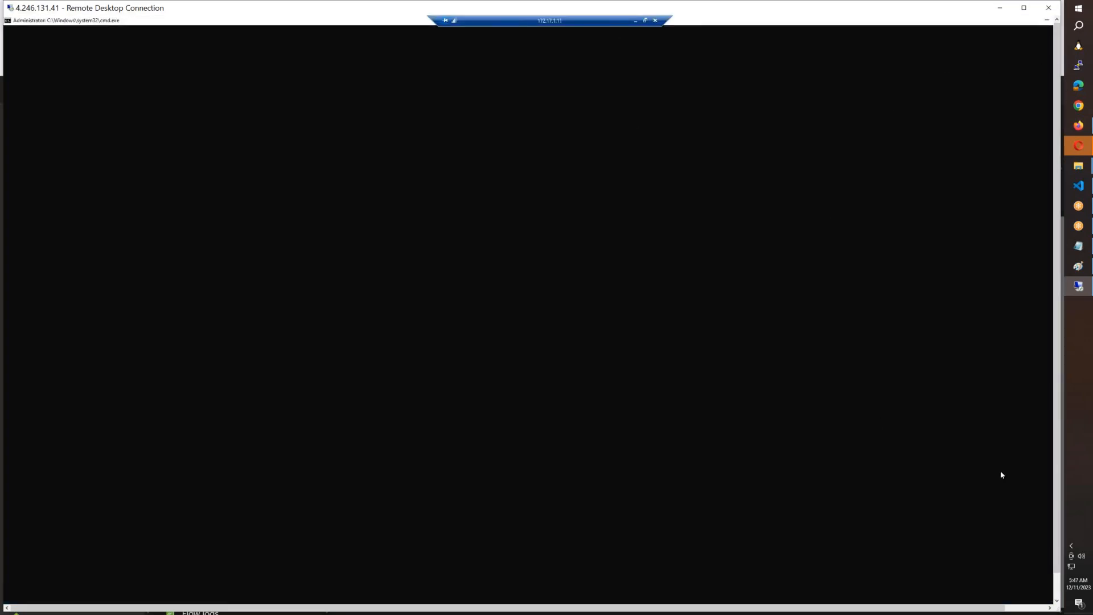
key("Return")
key("Return")
key("Return")
key("Return")
key("Return")
key("Return")
key("Return")
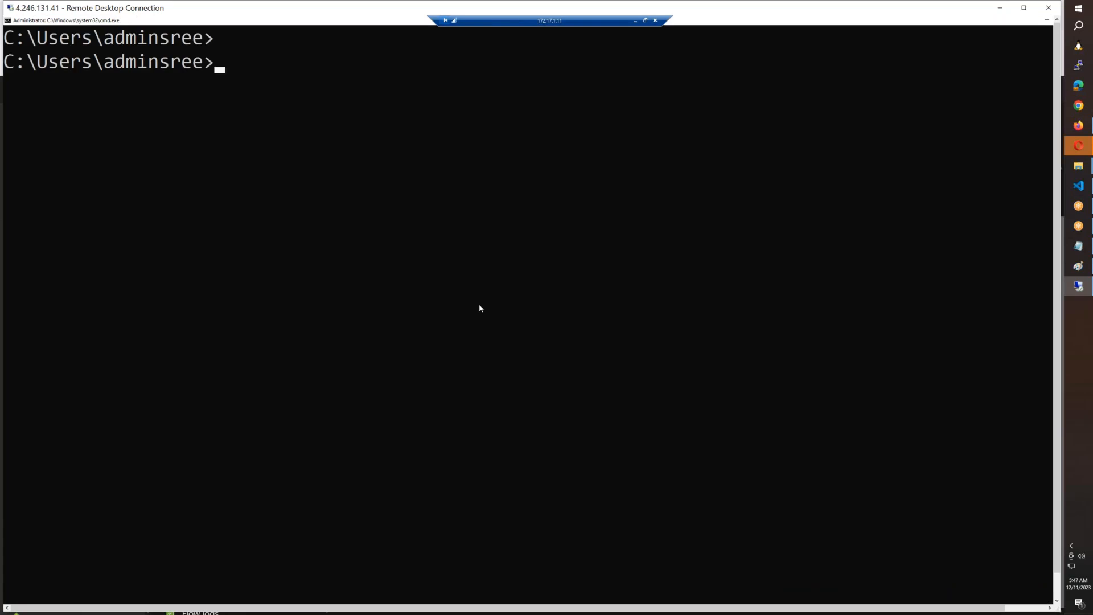
type("hostname")
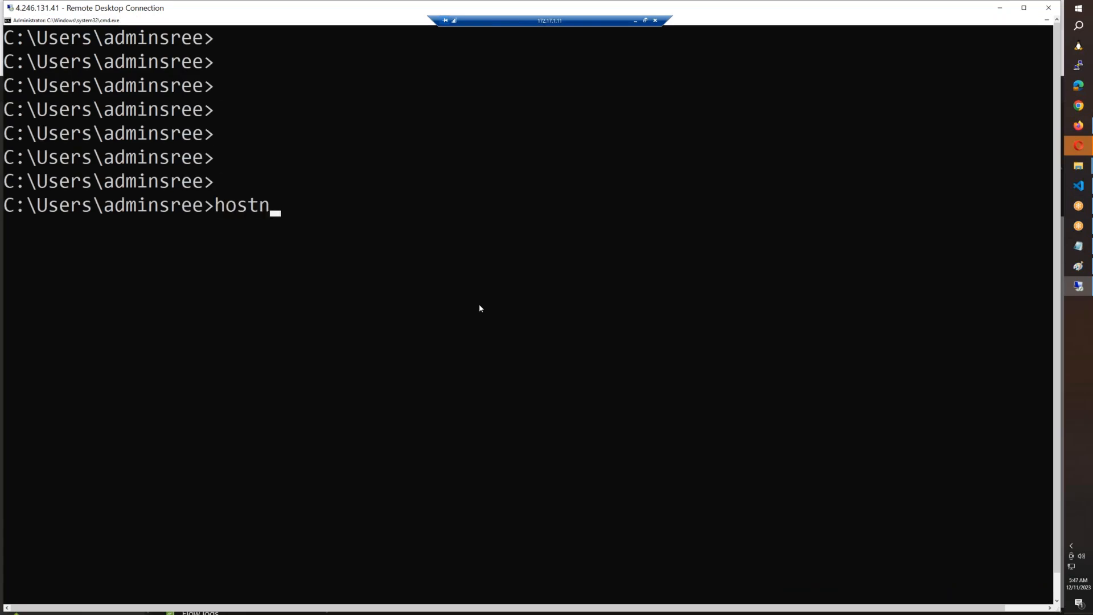
key("Return")
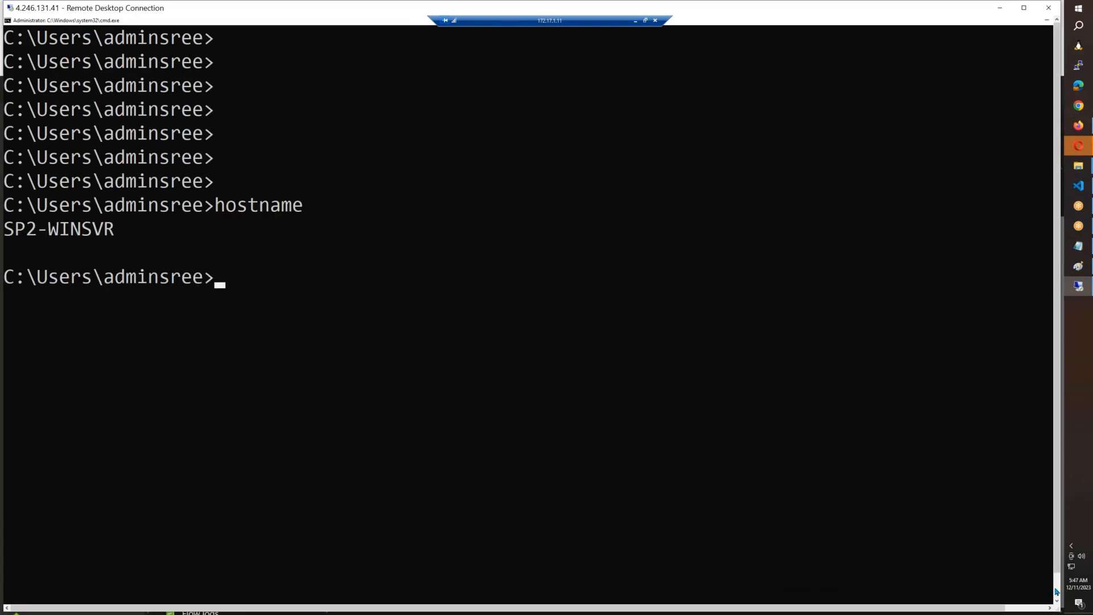
mouse_move(208, 601)
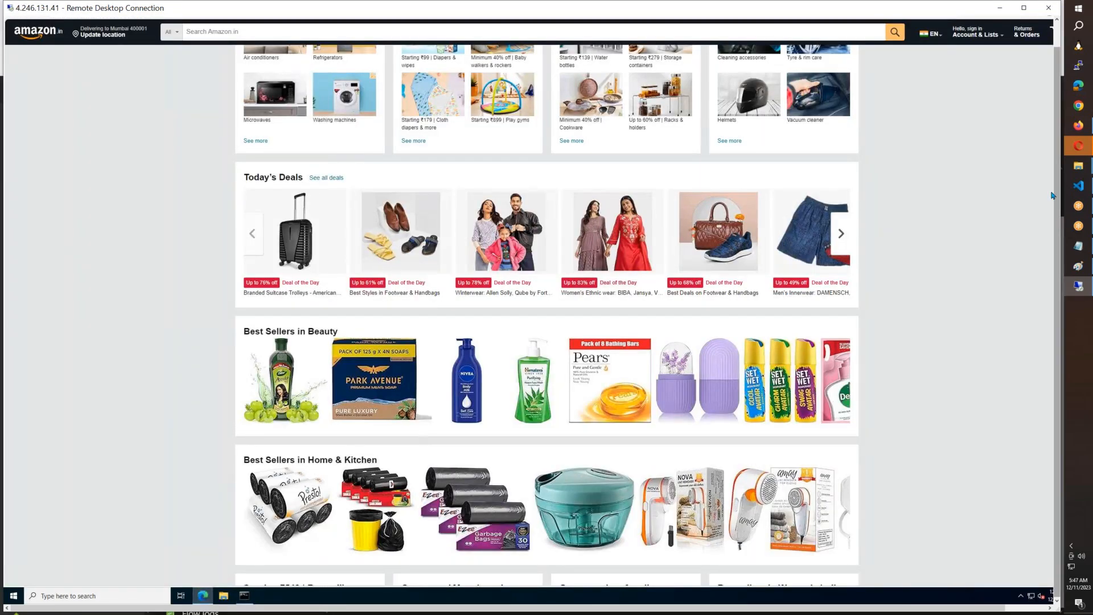
left_click_drag(1056, 194, 1051, 174)
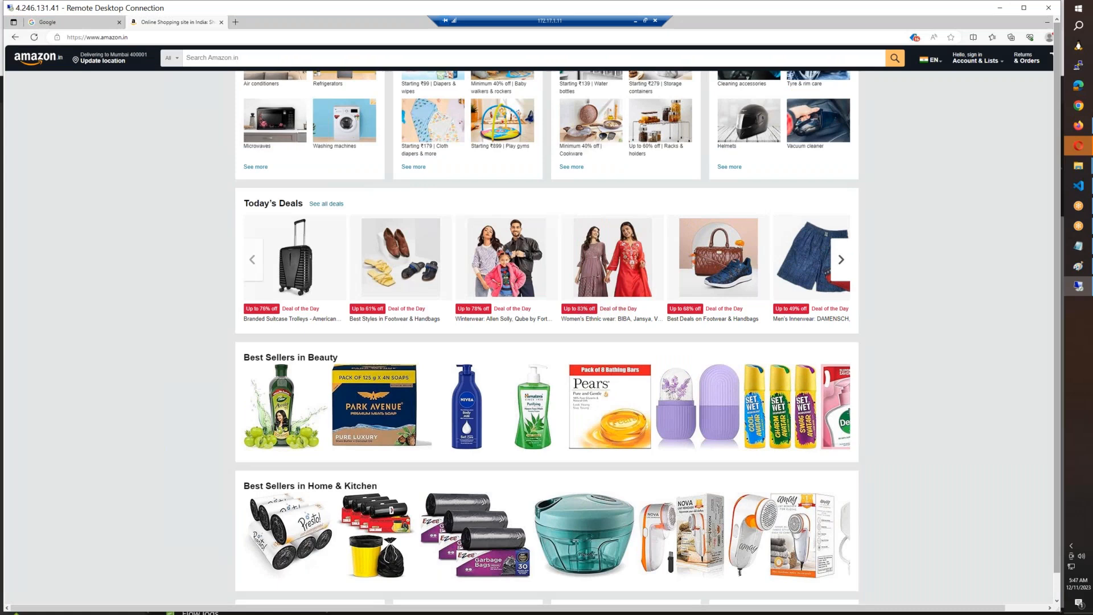
left_click(34, 37)
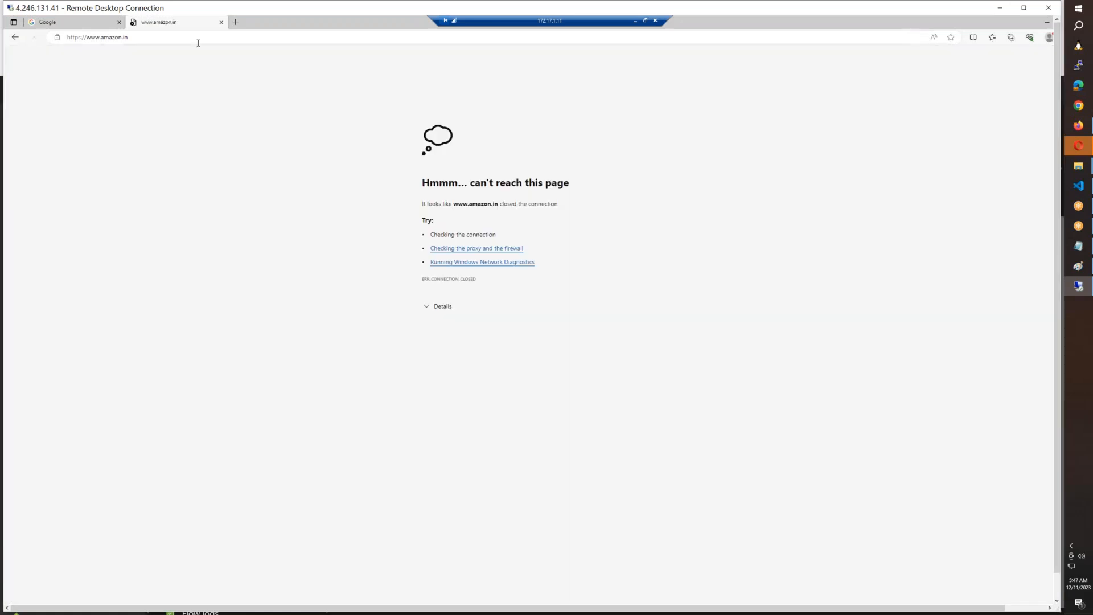
Step: Load hdfcbank.com in a new browser tab on the spoke server and enlarge the page text
left_click(235, 23)
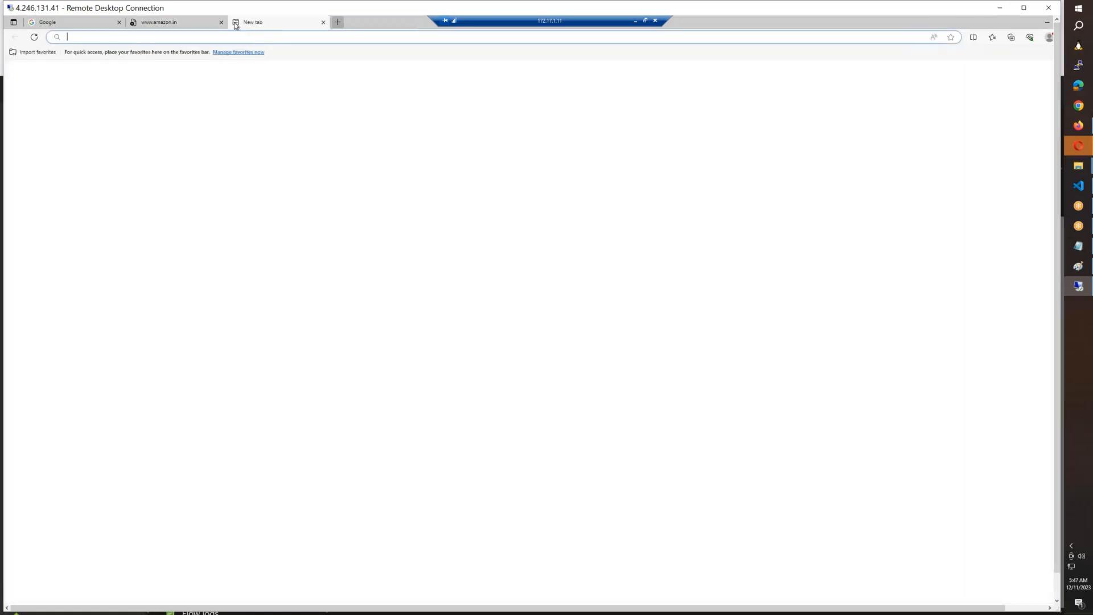
type("hdfcban")
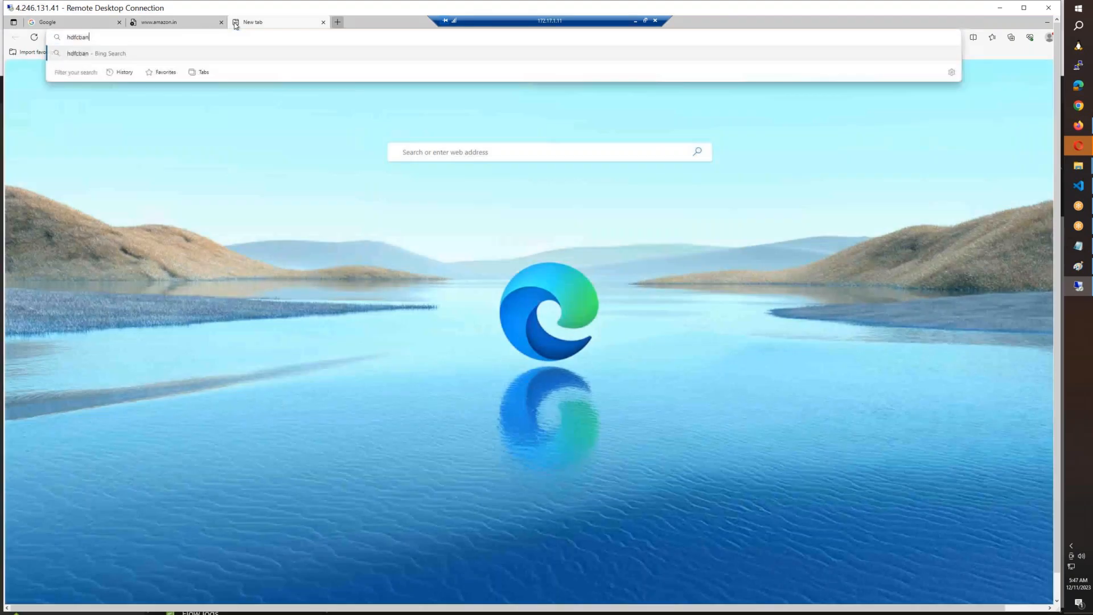
type("k.com")
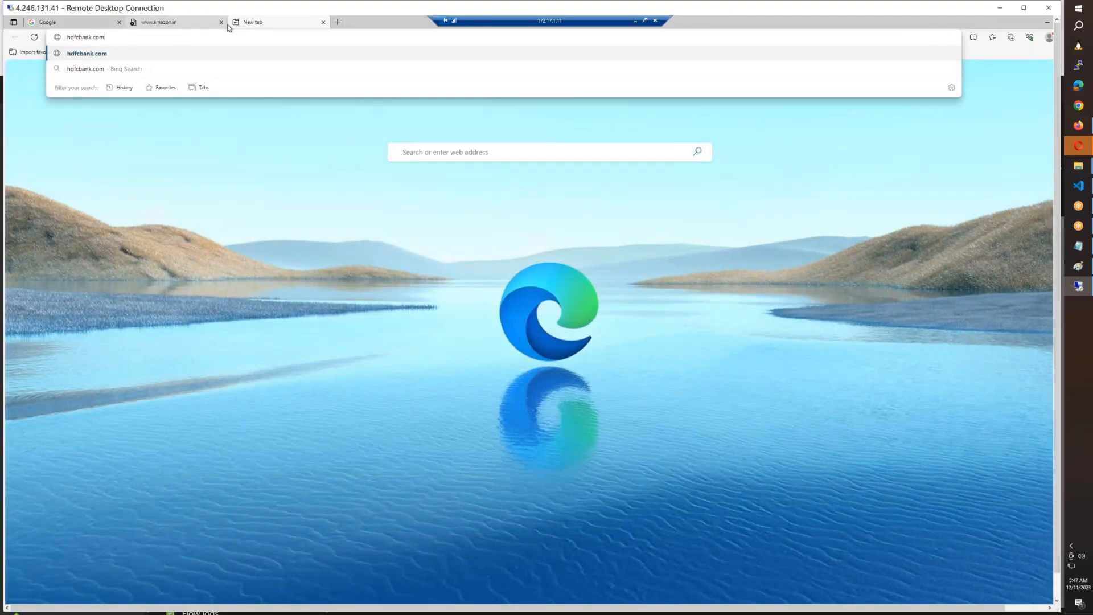
key("Return")
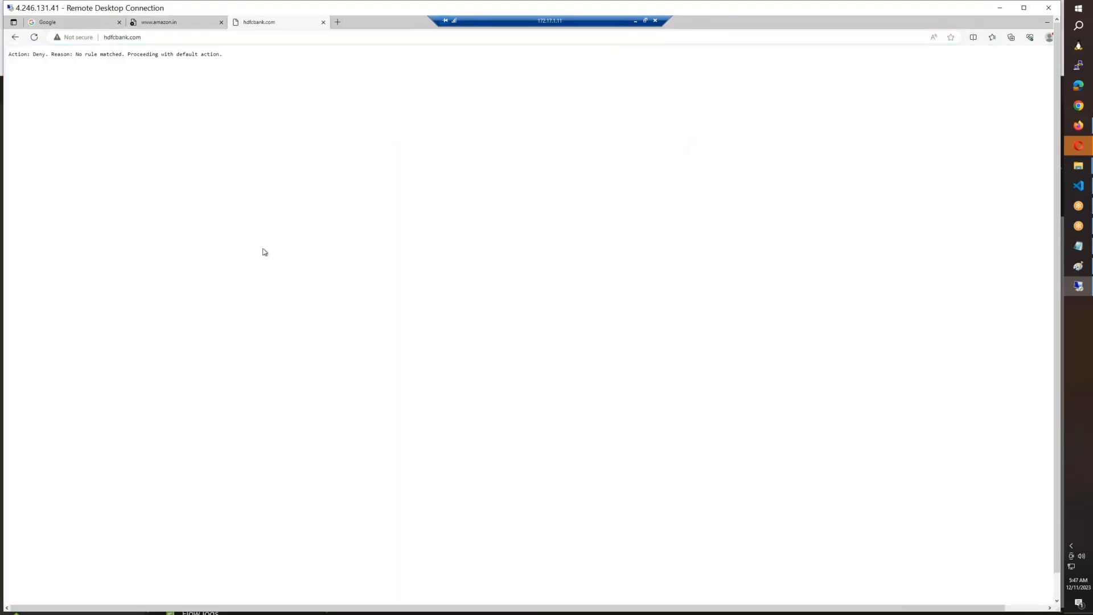
scroll(263, 250, "up", 5)
scroll(265, 252, "up", 4)
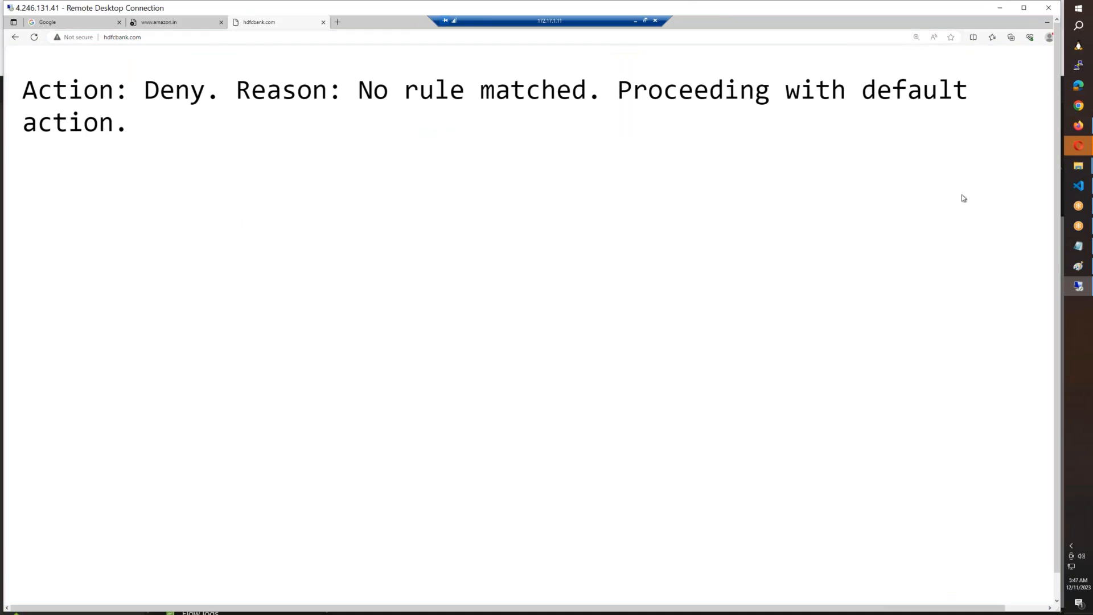
Step: Switch to the HUB-SPOKE-Arch.png diagram in Paint and draw a freehand line from the 172.16.1.4 server to Azure Firewall
left_click(1079, 266)
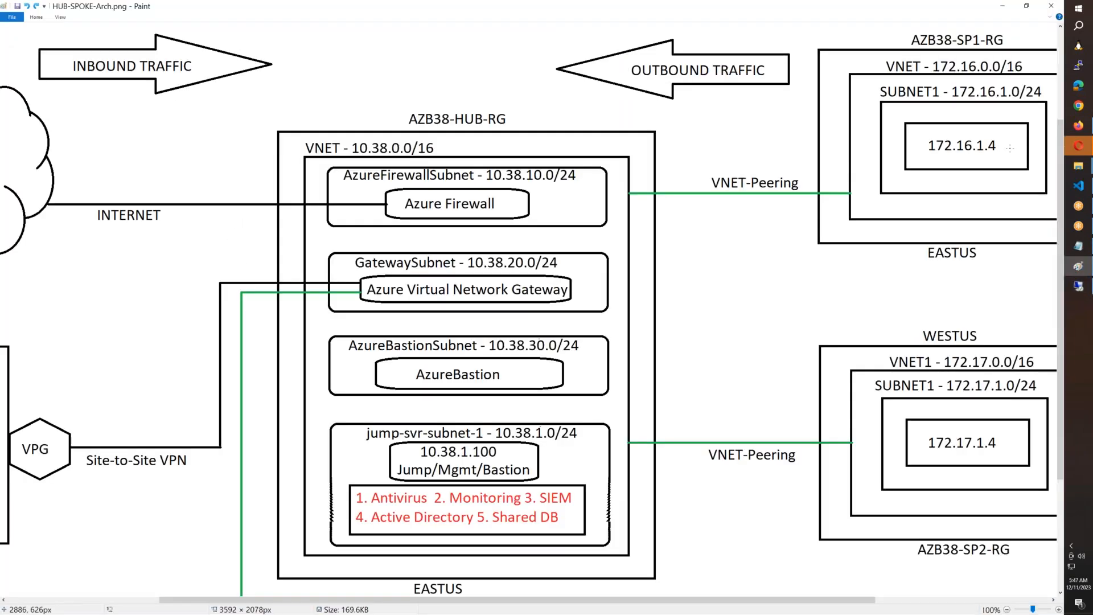
mouse_move(982, 151)
left_mouse_down()
mouse_move(926, 149)
mouse_move(852, 214)
mouse_move(519, 207)
left_mouse_up()
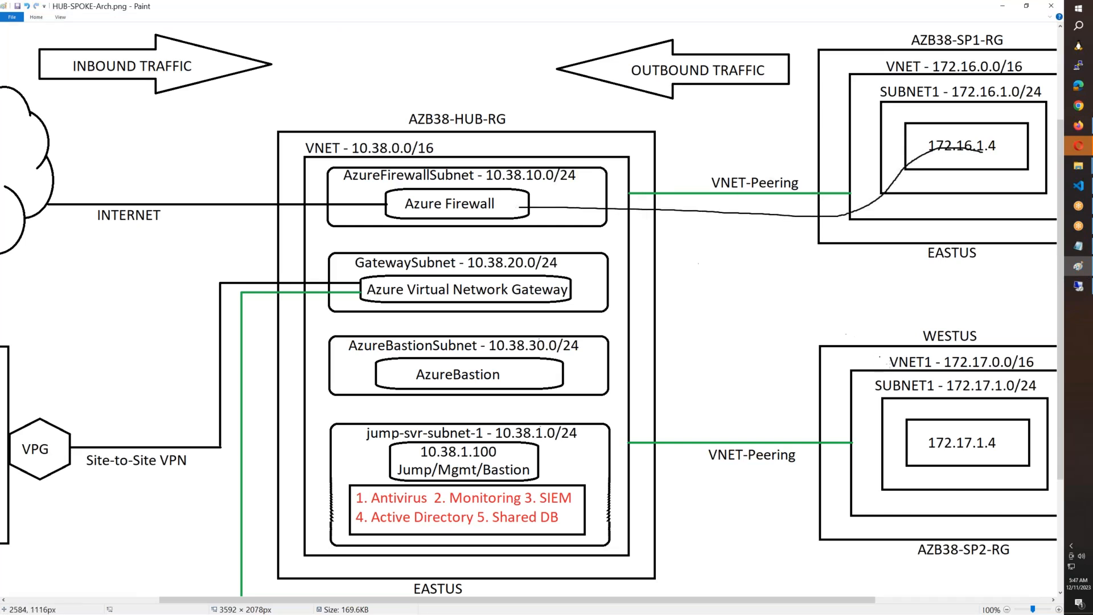
Step: Draw a freehand line from the 172.17.1.4 server to Azure Firewall on the diagram and undo it
mouse_move(957, 448)
left_mouse_down()
mouse_move(686, 468)
mouse_move(608, 306)
mouse_move(509, 215)
left_mouse_up()
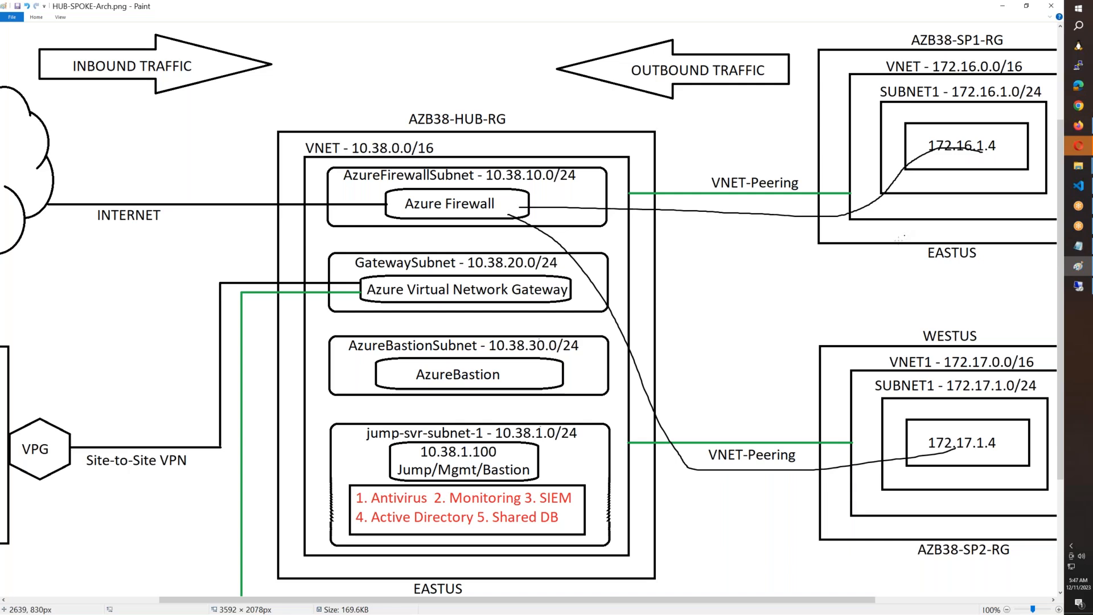
key("ctrl+z")
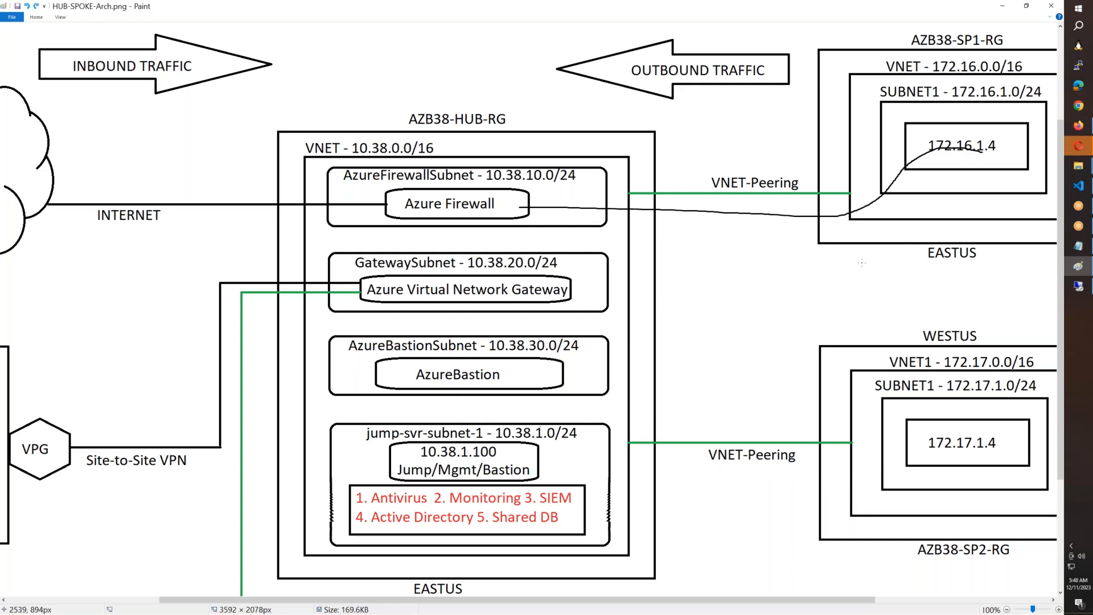
Step: Switch to the Azure portal in Firefox and go from the diagnostic setting back to the AZFW1 firewall's overview
left_click(1078, 126)
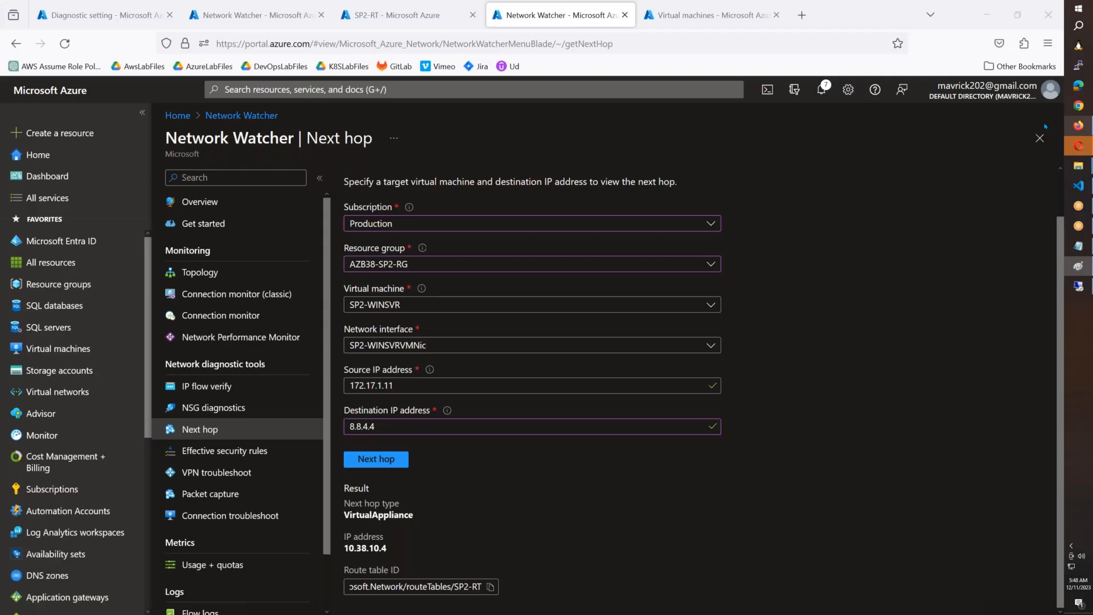
left_click(107, 16)
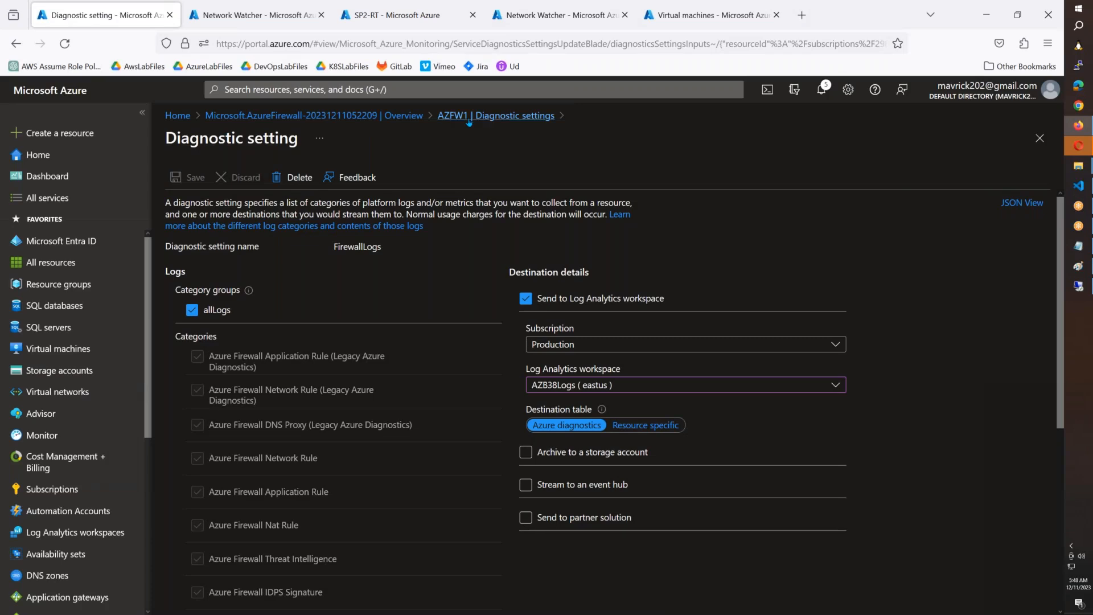
left_click(485, 118)
left_click(398, 118)
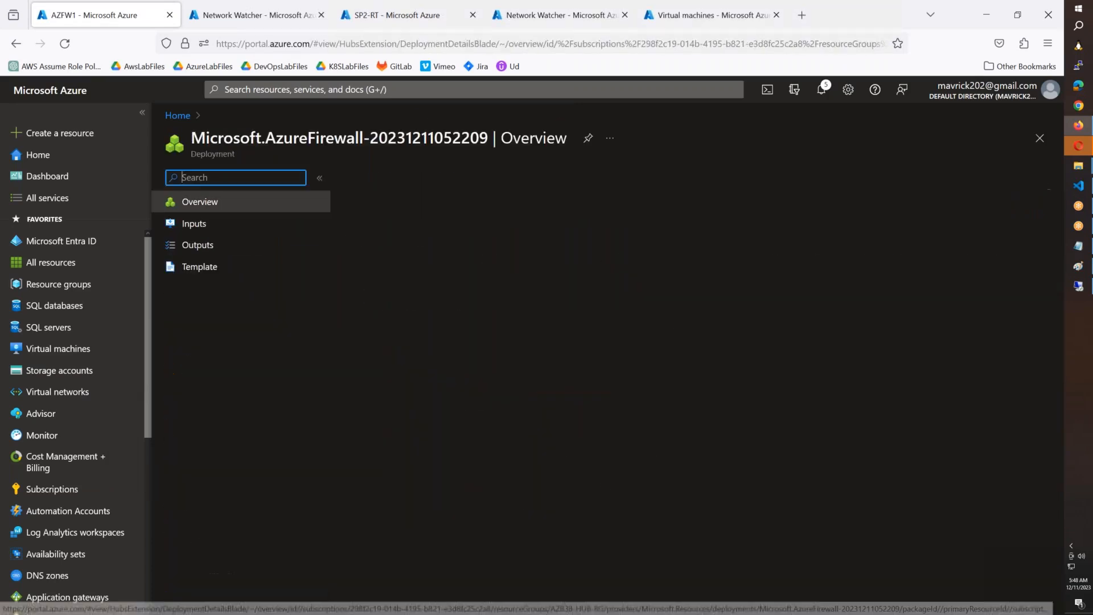
left_click(405, 356)
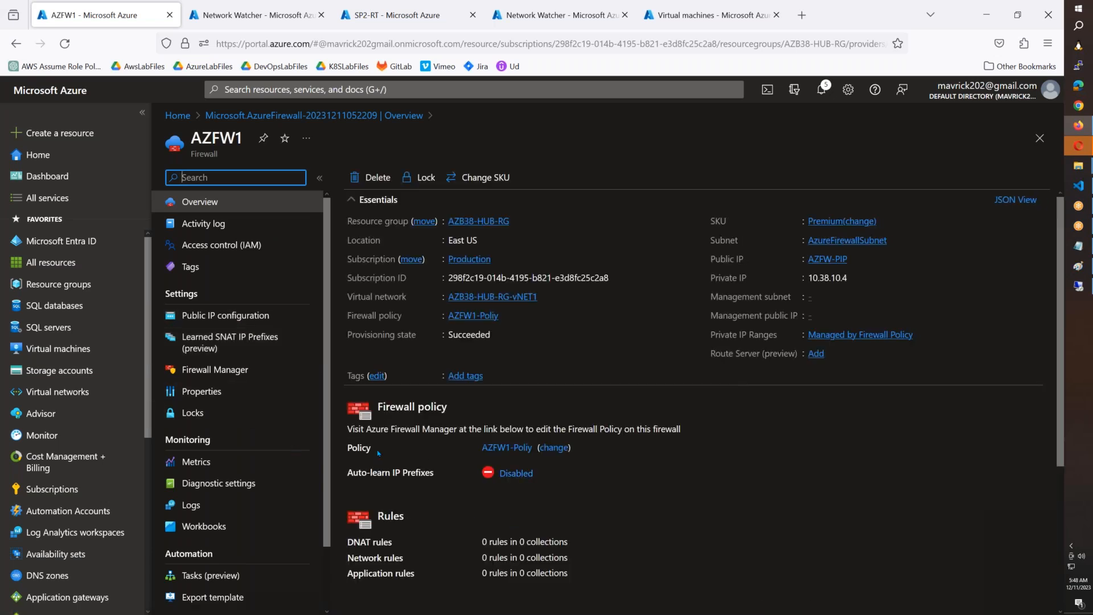
Step: Open the firewall's AZFW1-Poliy policy in a new browser tab and bring that tab to the front
right_click(498, 448)
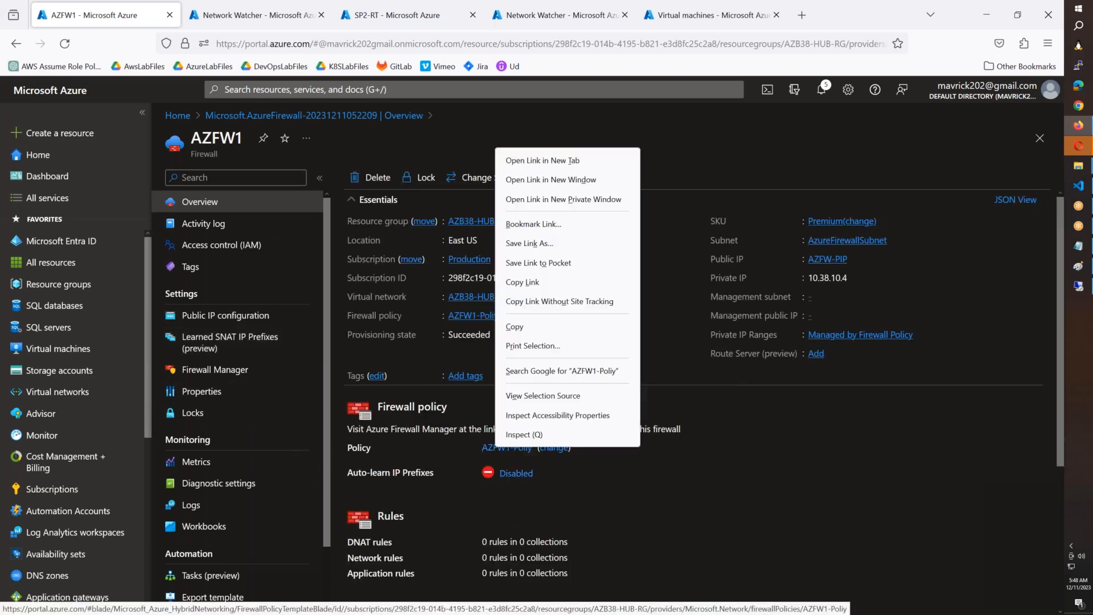
left_click(592, 164)
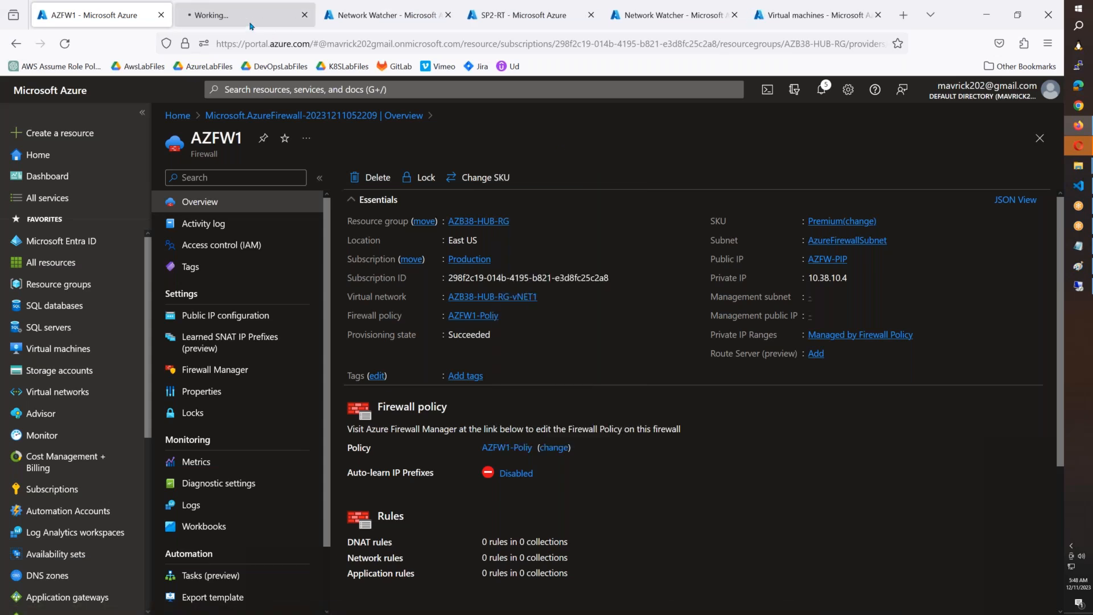
left_click(251, 25)
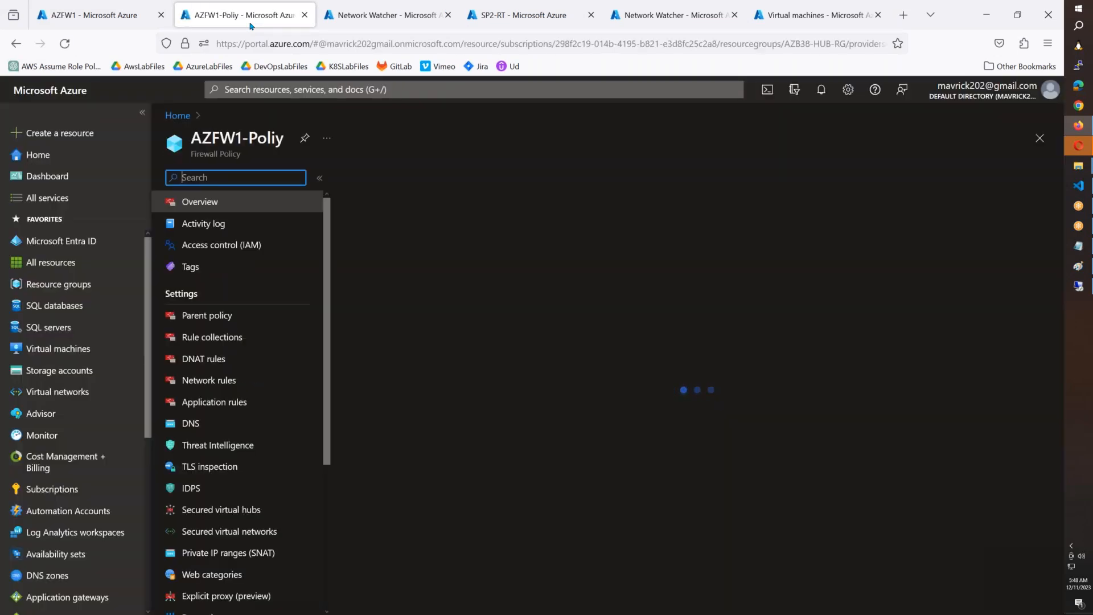
Step: Switch to Notepad and list Network Rules, Application Rules and DNAT Rules as dashed lines under the Azure Firewall heading
left_click(1078, 246)
key("Return")
type("-")
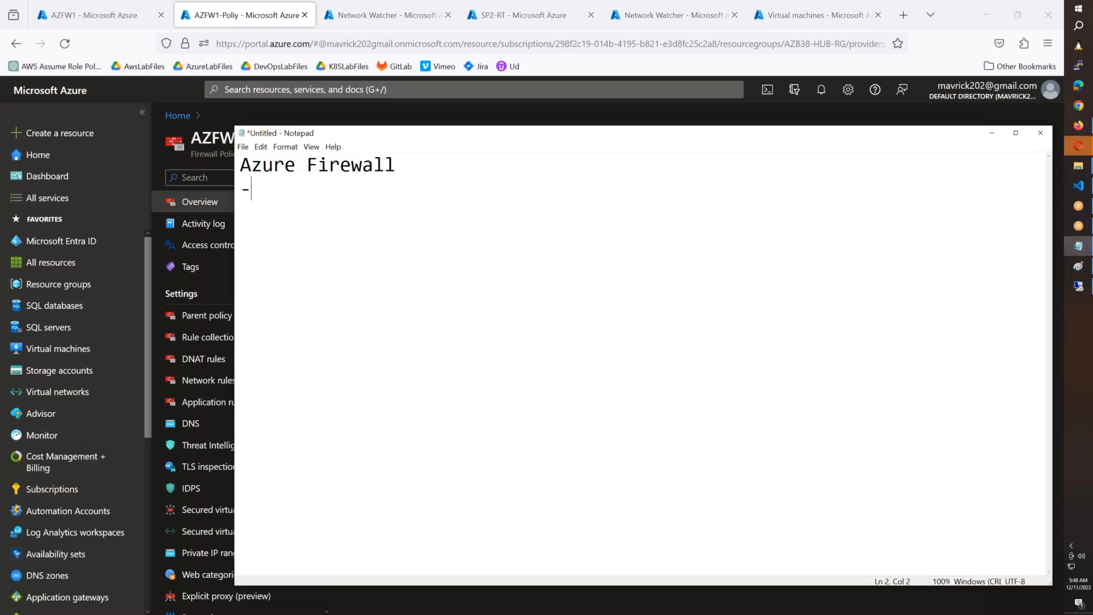
type(" Network Rules")
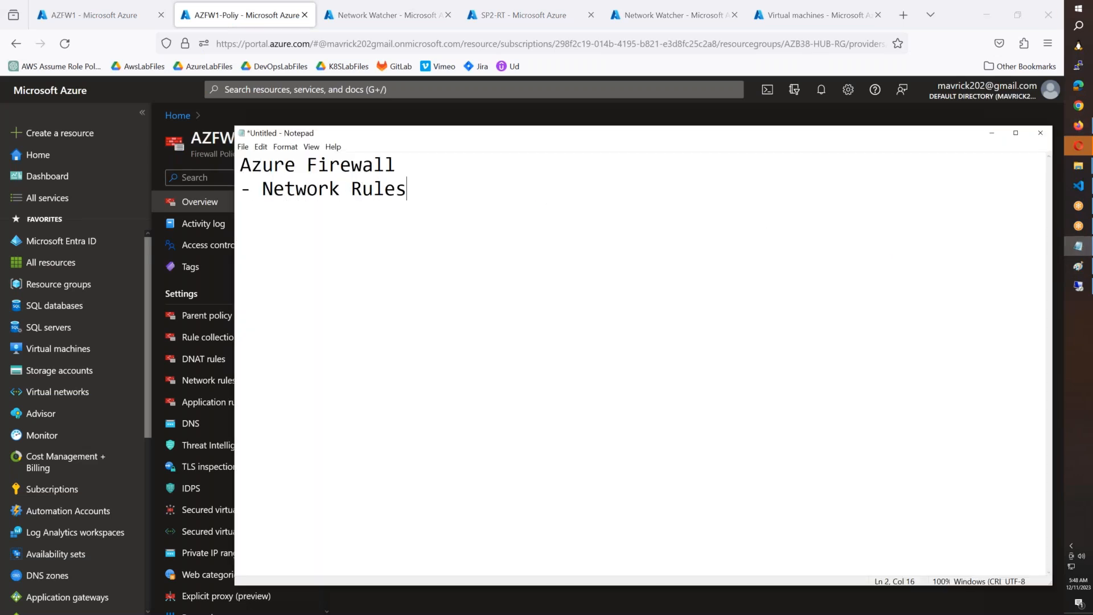
key("Return")
type("- Application Rules")
key("Return")
type("- DNAT ")
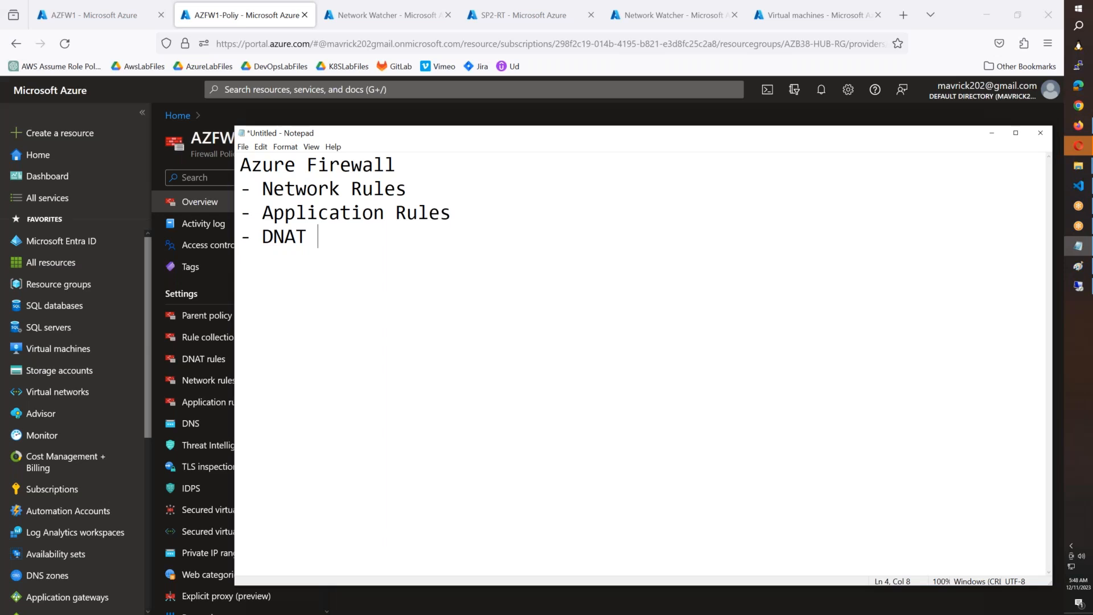
type("Rules")
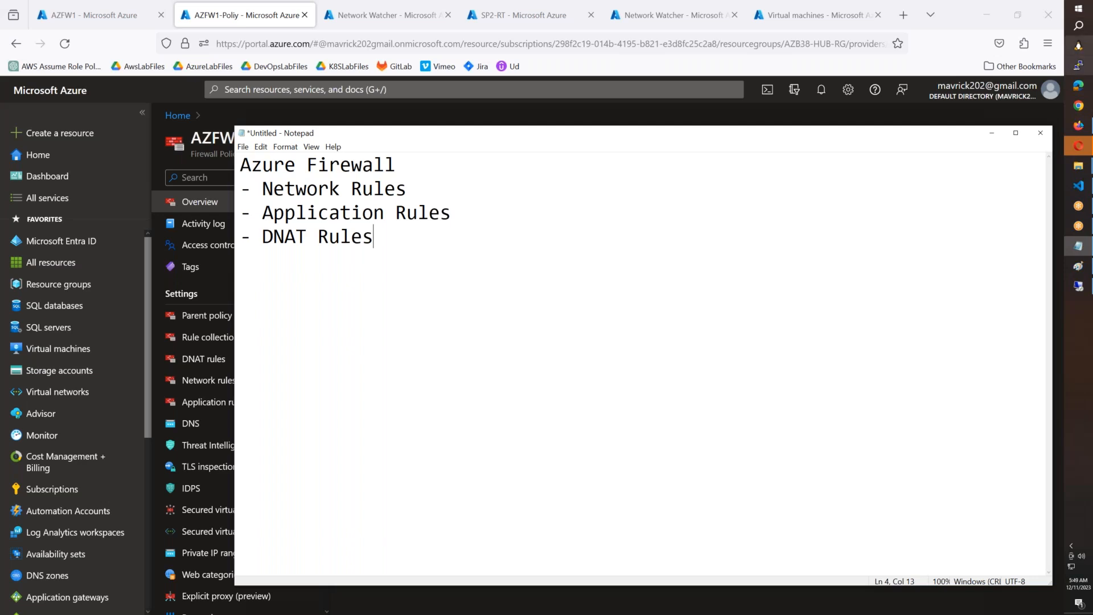
Step: Switch back to the HUB-SPOKE-Arch.png diagram in Paint
left_click(1075, 271)
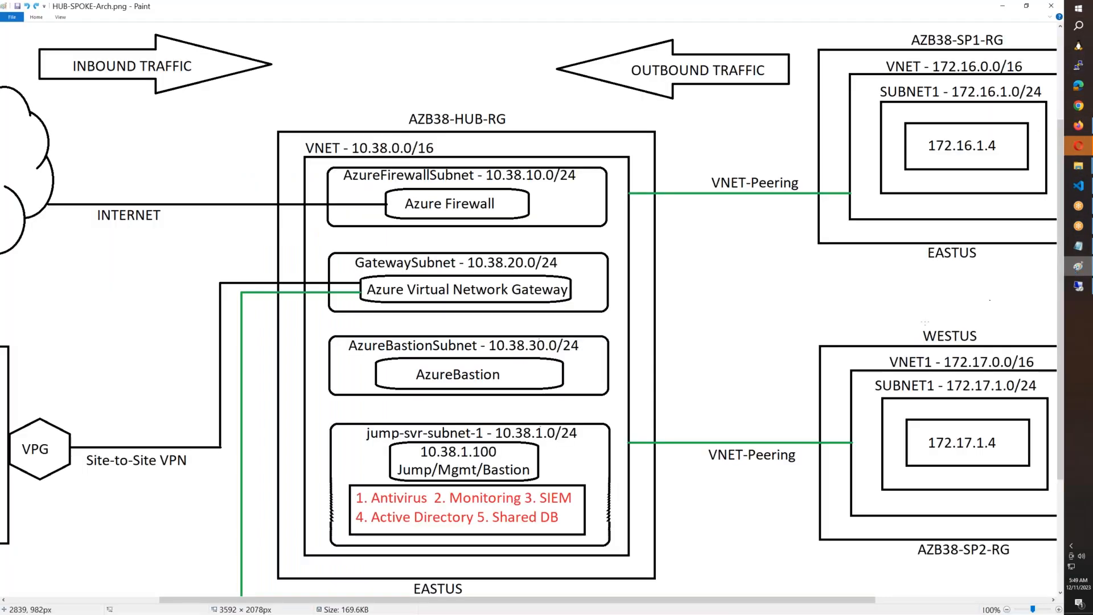